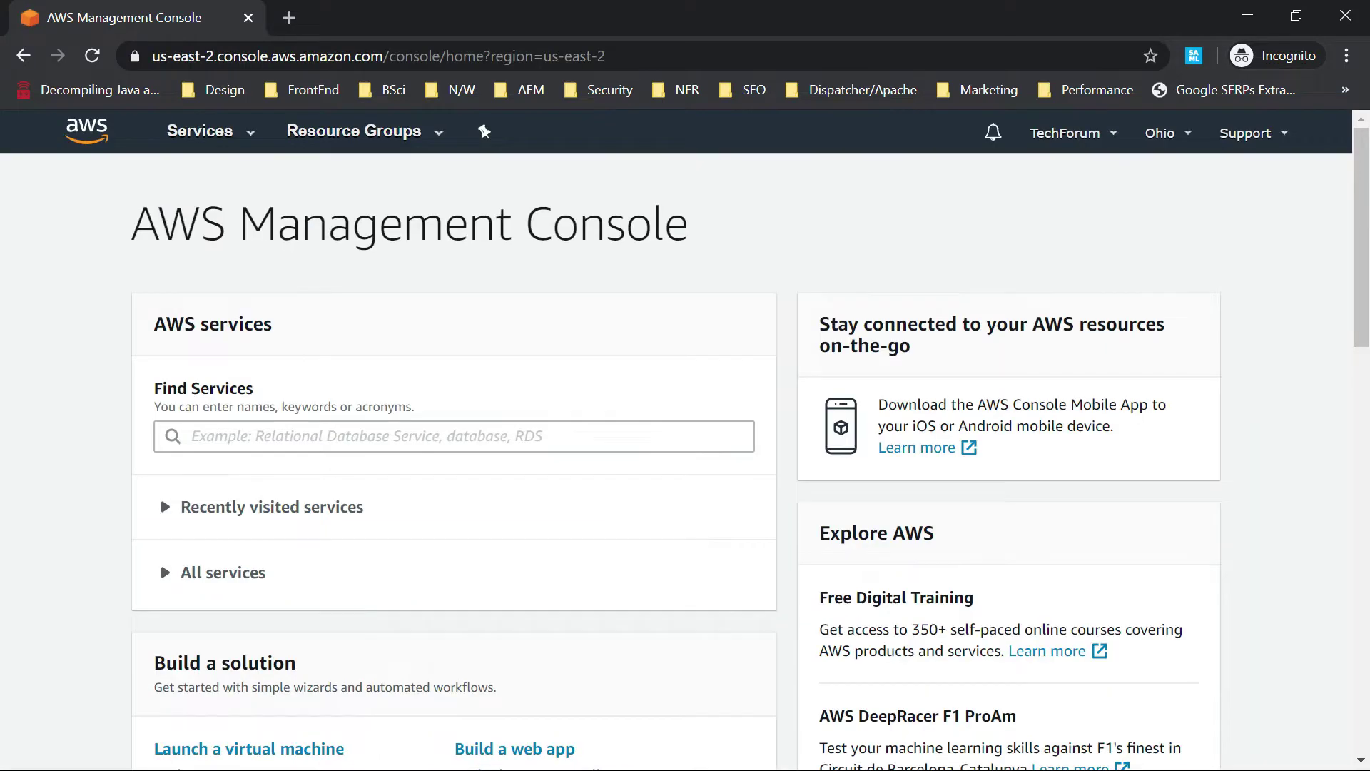
Step: Sign in and land on the AWS console home in the Ohio region
{"action": "left_click", "coordinate": [244, 439]}
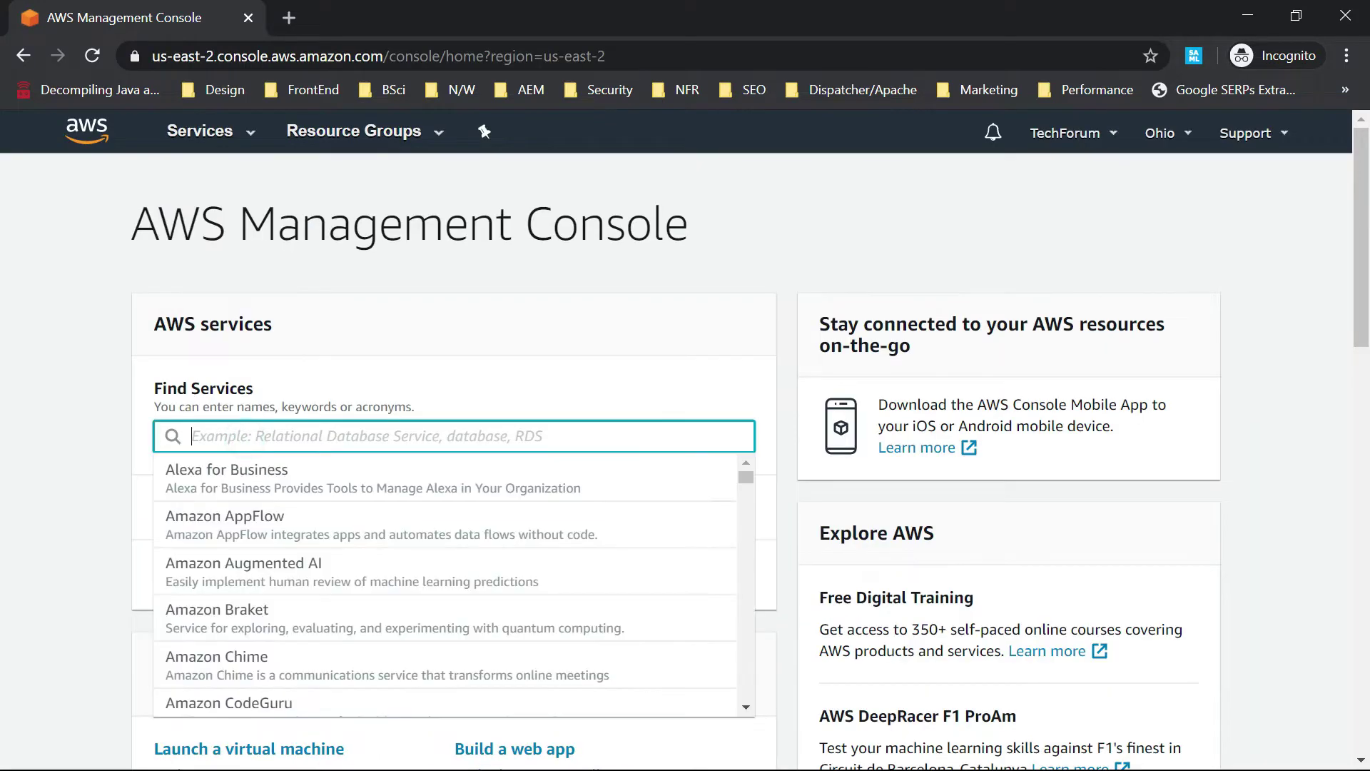
{"action": "type", "text": "EC2"}
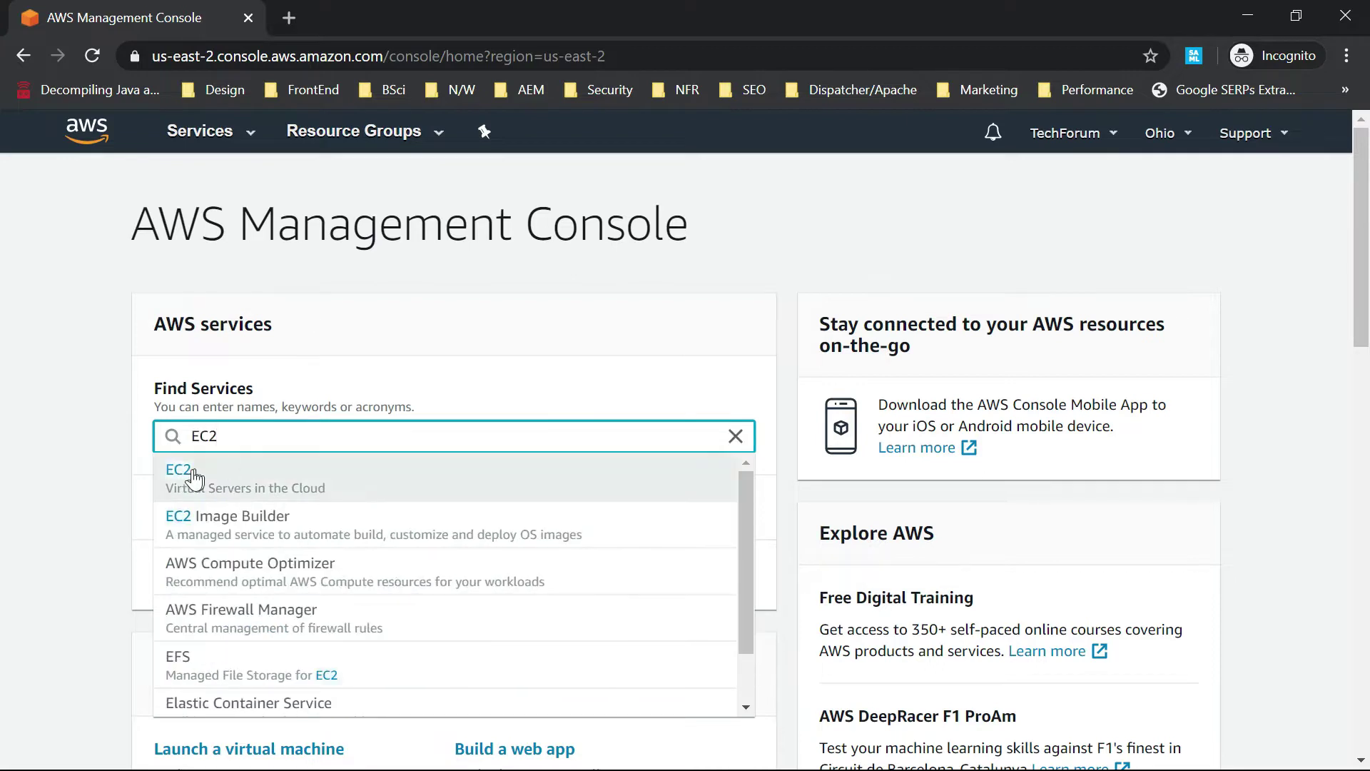
Step: Go to EC2 Instances and begin the Launch Instance wizard
{"action": "left_click", "coordinate": [190, 479]}
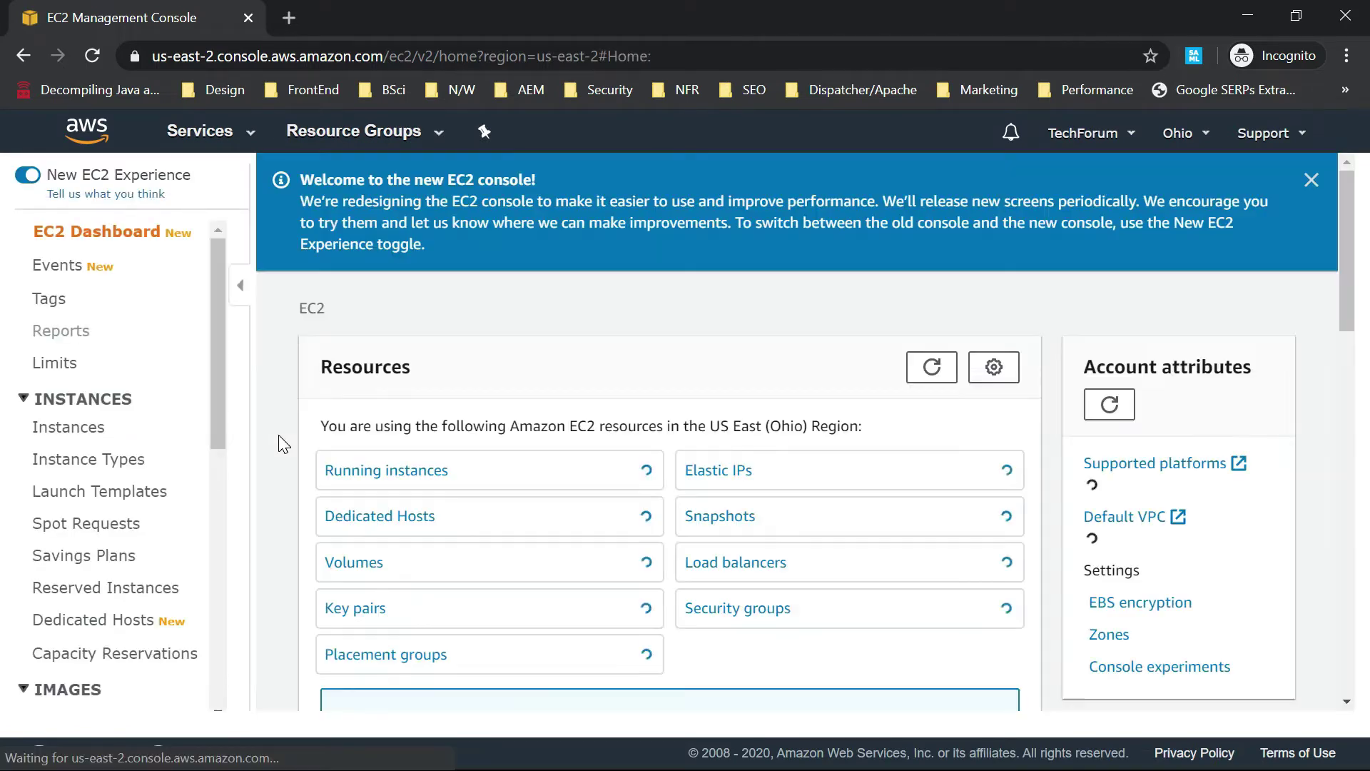
{"action": "left_click", "coordinate": [43, 433]}
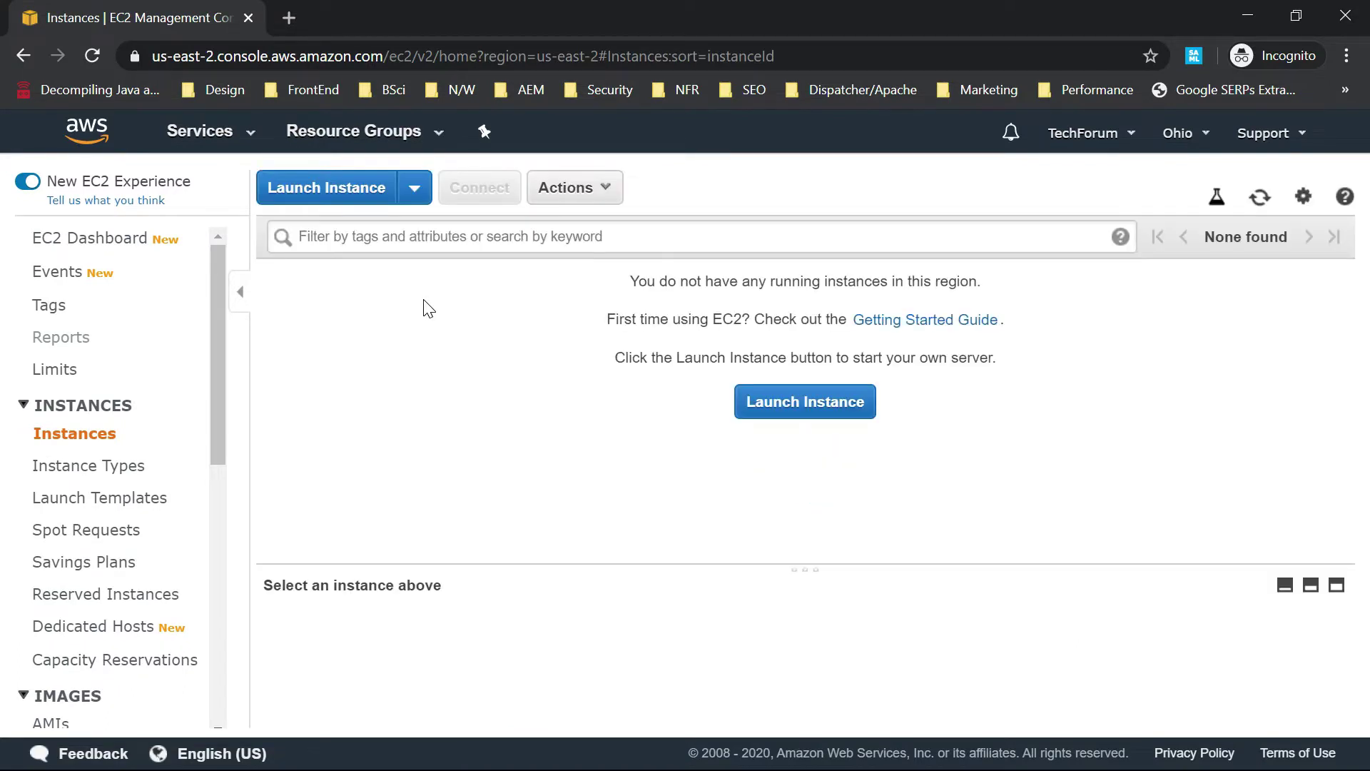
{"action": "left_click", "coordinate": [371, 190]}
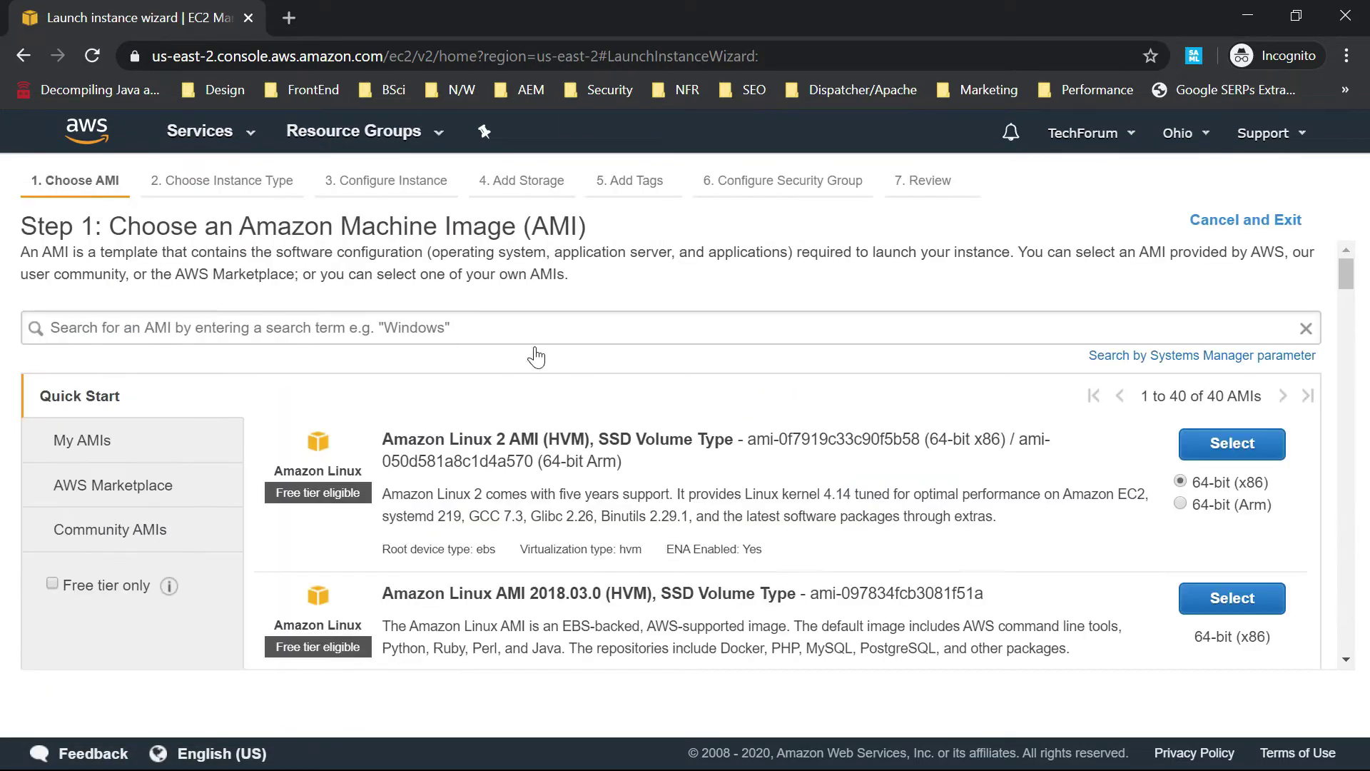
Step: Search the AWS Marketplace images for 'wordpress'
{"action": "left_click", "coordinate": [107, 503]}
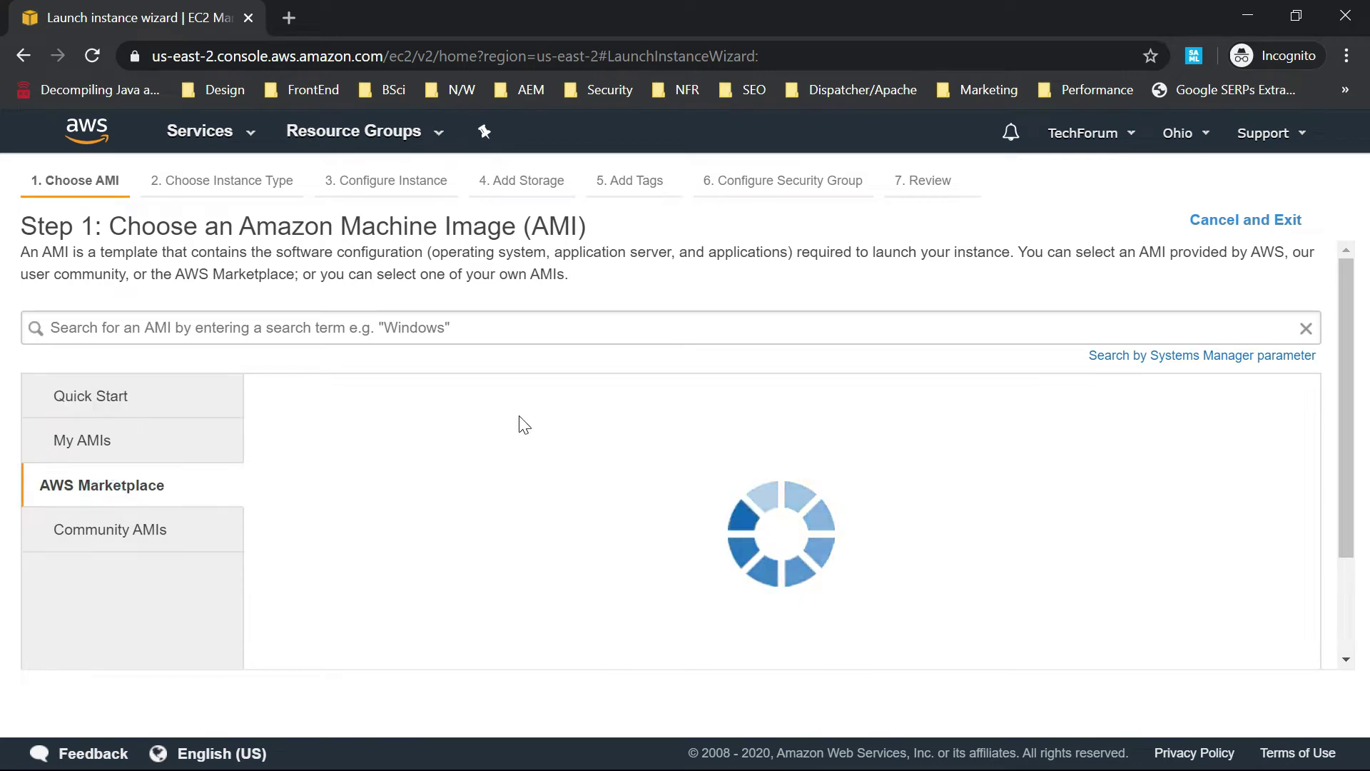
{"action": "left_click", "coordinate": [435, 332]}
{"action": "type", "text": "w"}
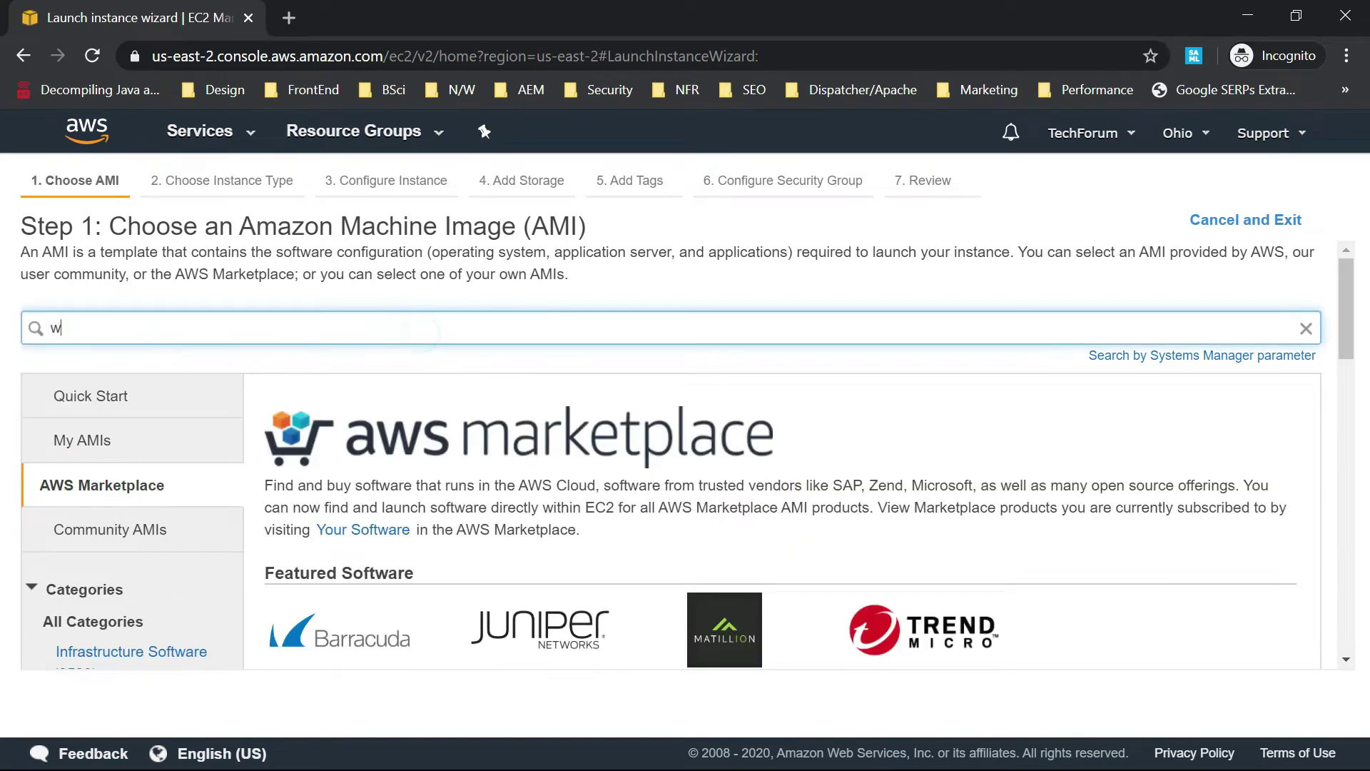
{"action": "type", "text": "ordpre"}
{"action": "type", "text": "ss"}
{"action": "key", "text": "Return"}
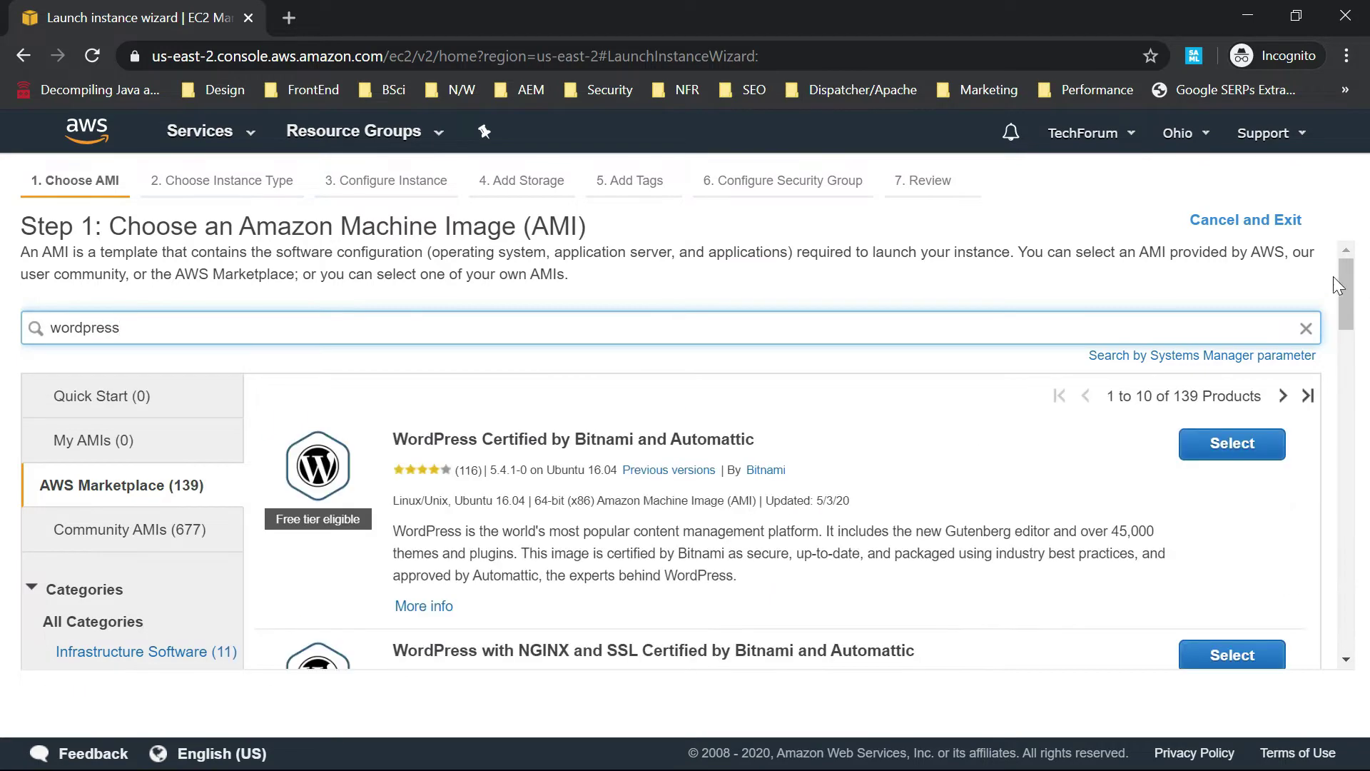
{"action": "left_click_drag", "start_coordinate": [1353, 303], "coordinate": [1353, 313]}
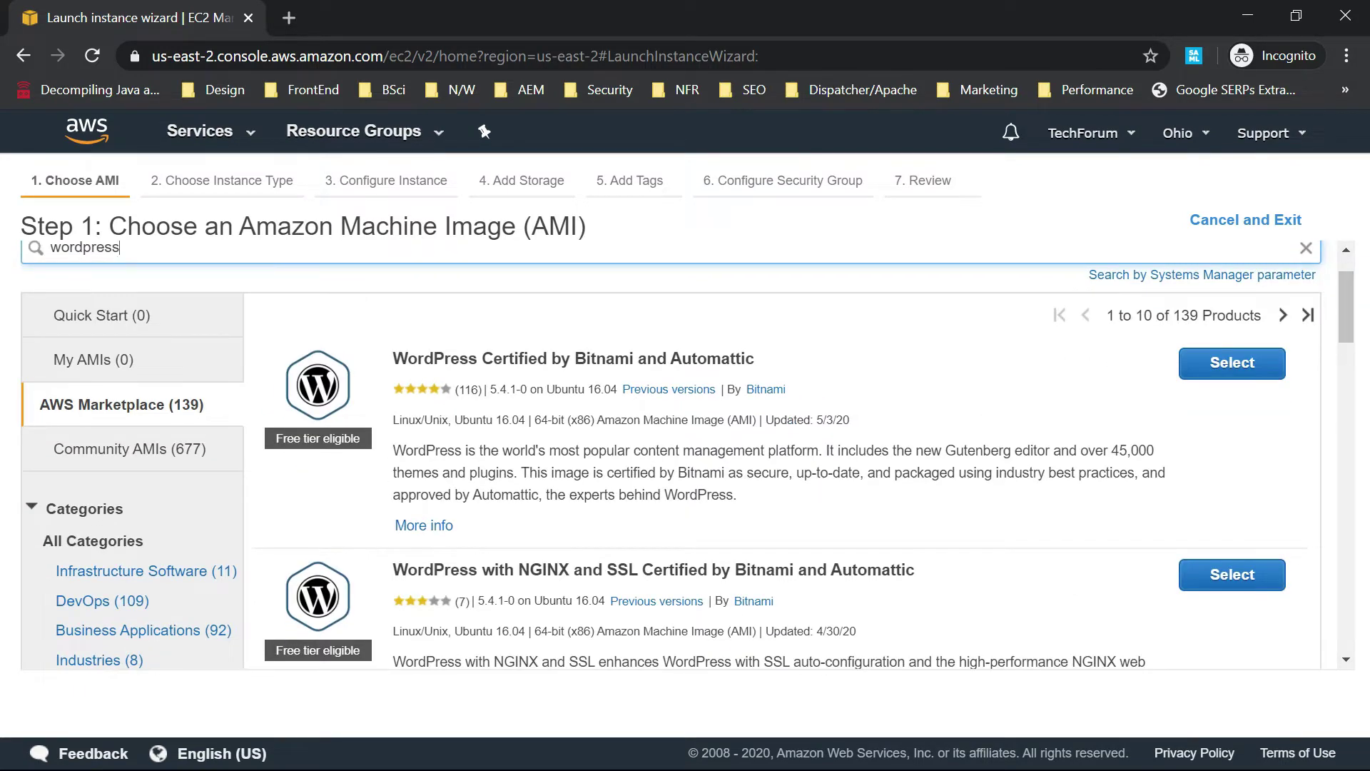
Step: Locate and choose the WordPress Multisite Certified by Bitnami and Automattic image
{"action": "left_click_drag", "start_coordinate": [760, 359], "coordinate": [388, 349]}
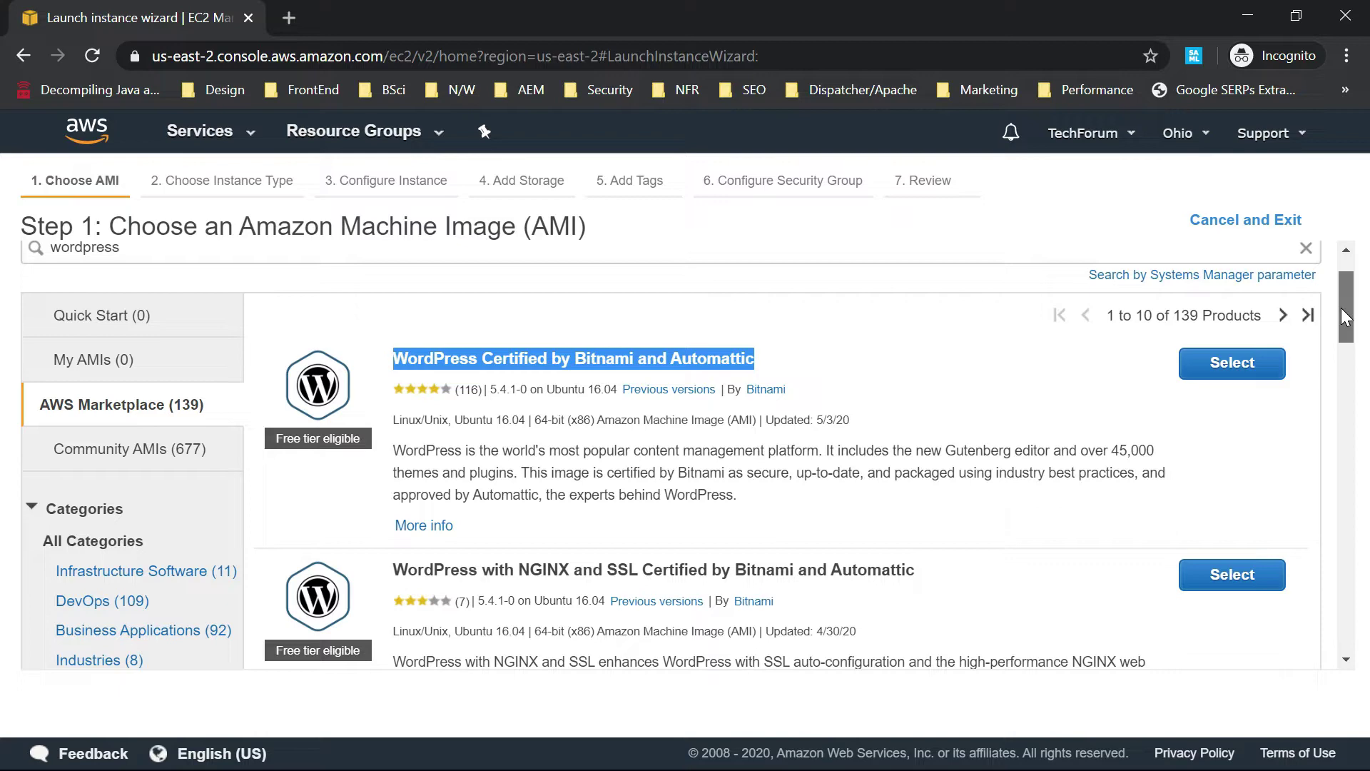
{"action": "scroll", "coordinate": [1338, 327], "scroll_direction": "down", "scroll_amount": 1}
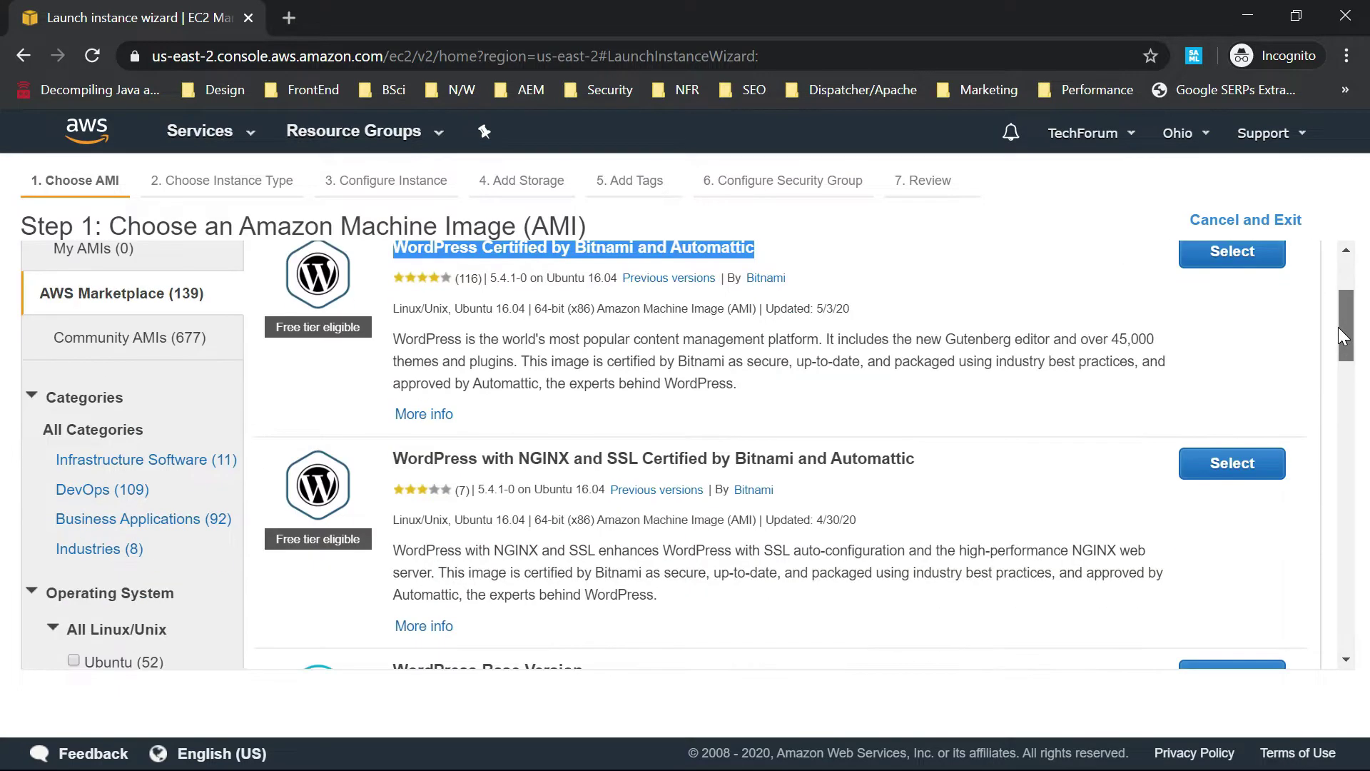
{"action": "scroll", "coordinate": [1338, 329], "scroll_direction": "down", "scroll_amount": 2}
{"action": "scroll", "coordinate": [1354, 423], "scroll_direction": "down", "scroll_amount": 3}
{"action": "scroll", "coordinate": [1353, 424], "scroll_direction": "down", "scroll_amount": 1}
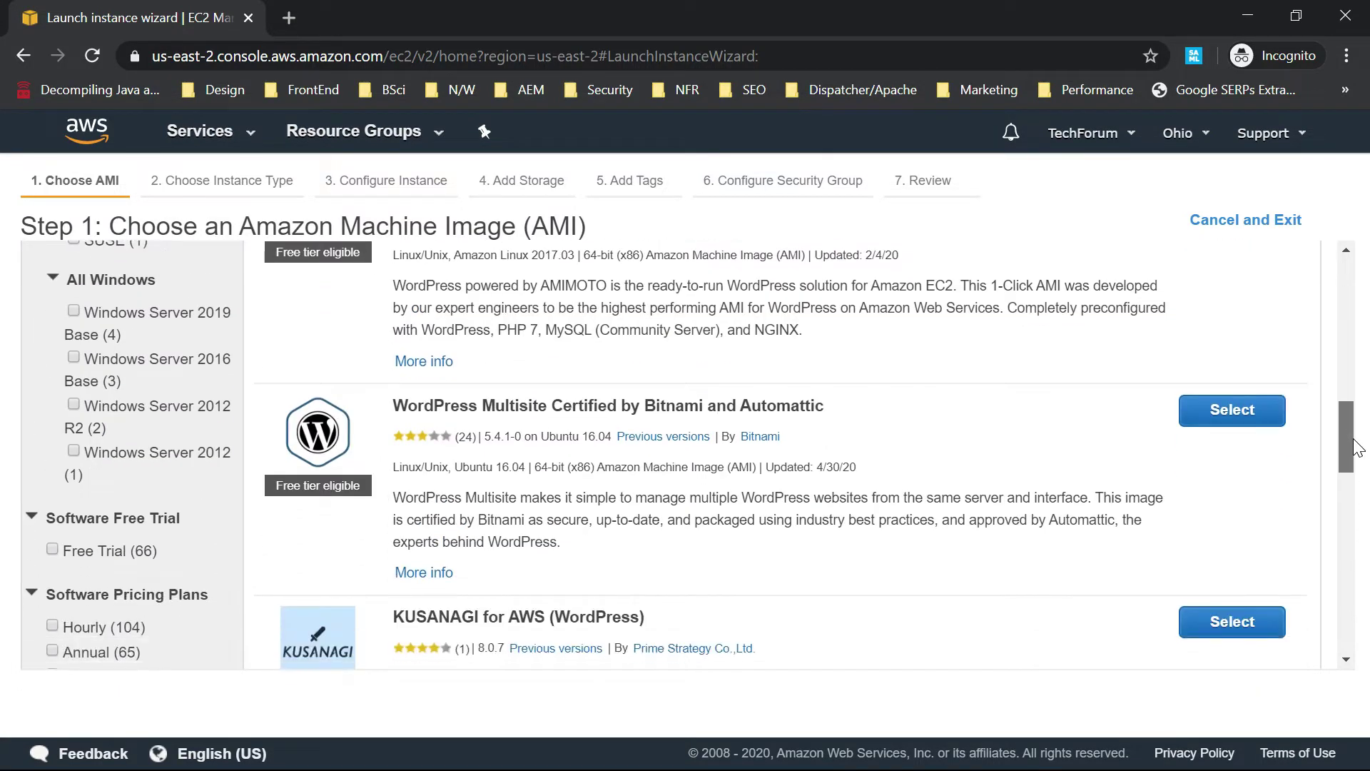
{"action": "left_click_drag", "start_coordinate": [394, 414], "coordinate": [846, 411]}
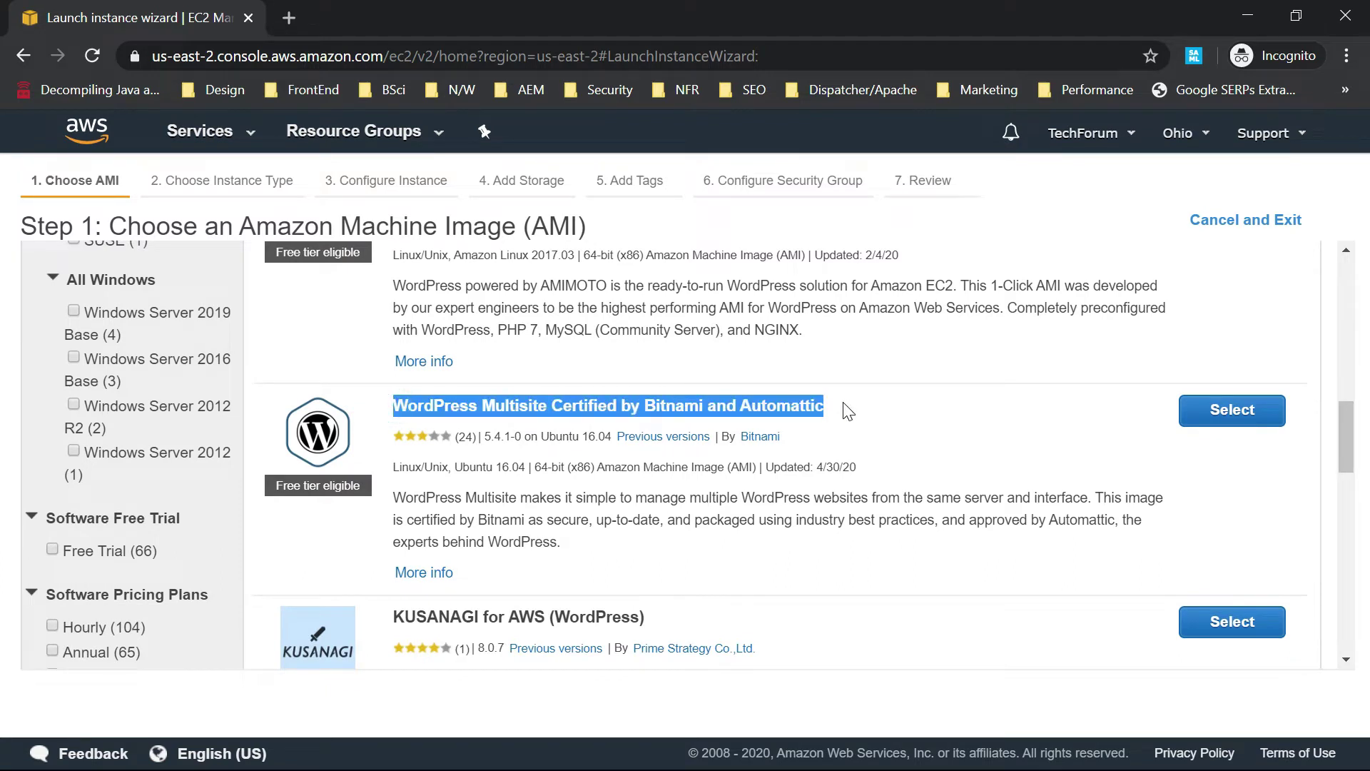
{"action": "left_click", "coordinate": [1232, 411]}
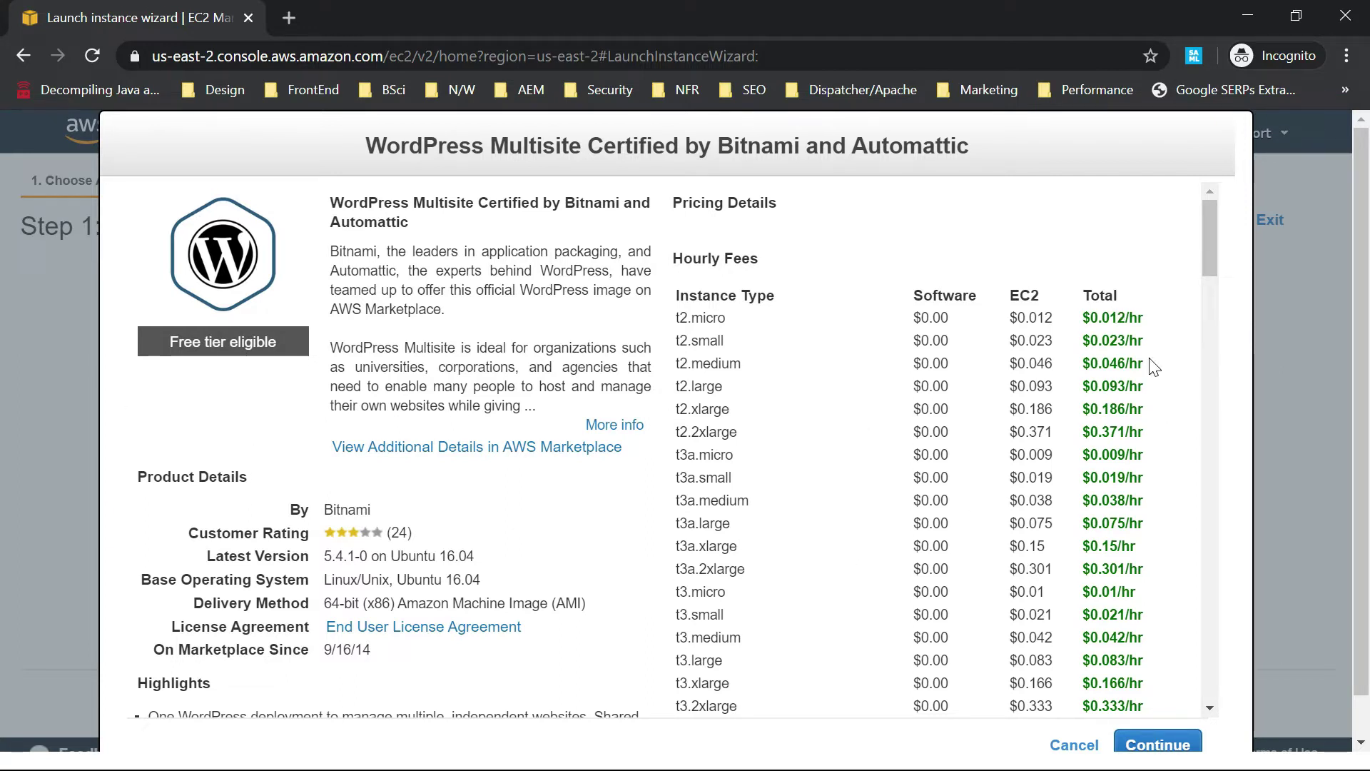
{"action": "mouse_move", "coordinate": [1207, 242]}
{"action": "left_mouse_down"}
{"action": "mouse_move", "coordinate": [1208, 258]}
{"action": "mouse_move", "coordinate": [1204, 228]}
{"action": "left_mouse_up"}
{"action": "scroll", "coordinate": [1153, 707], "scroll_direction": "down", "scroll_amount": 10}
Step: Accept the image pricing, pick the t2.micro instance type and go to Review and Launch
{"action": "left_click", "coordinate": [1168, 746]}
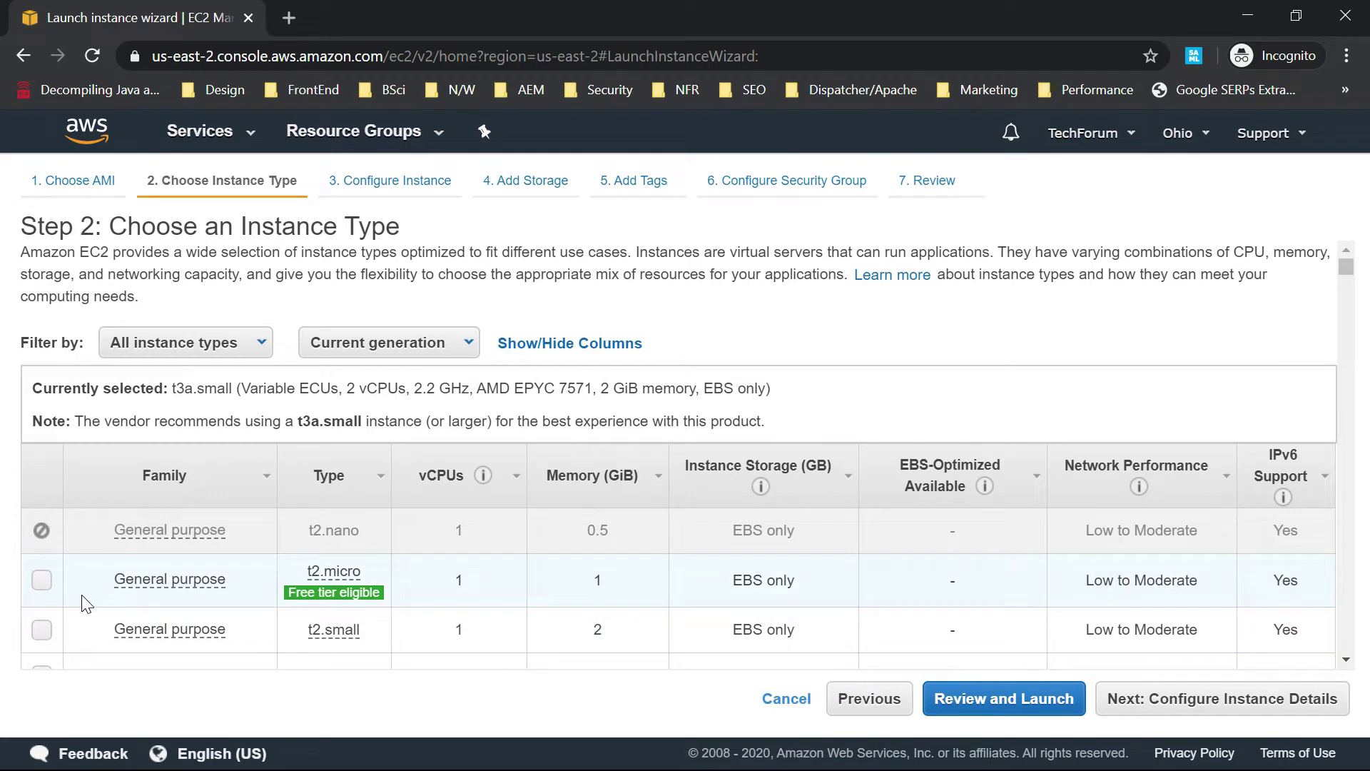
{"action": "left_click", "coordinate": [41, 583]}
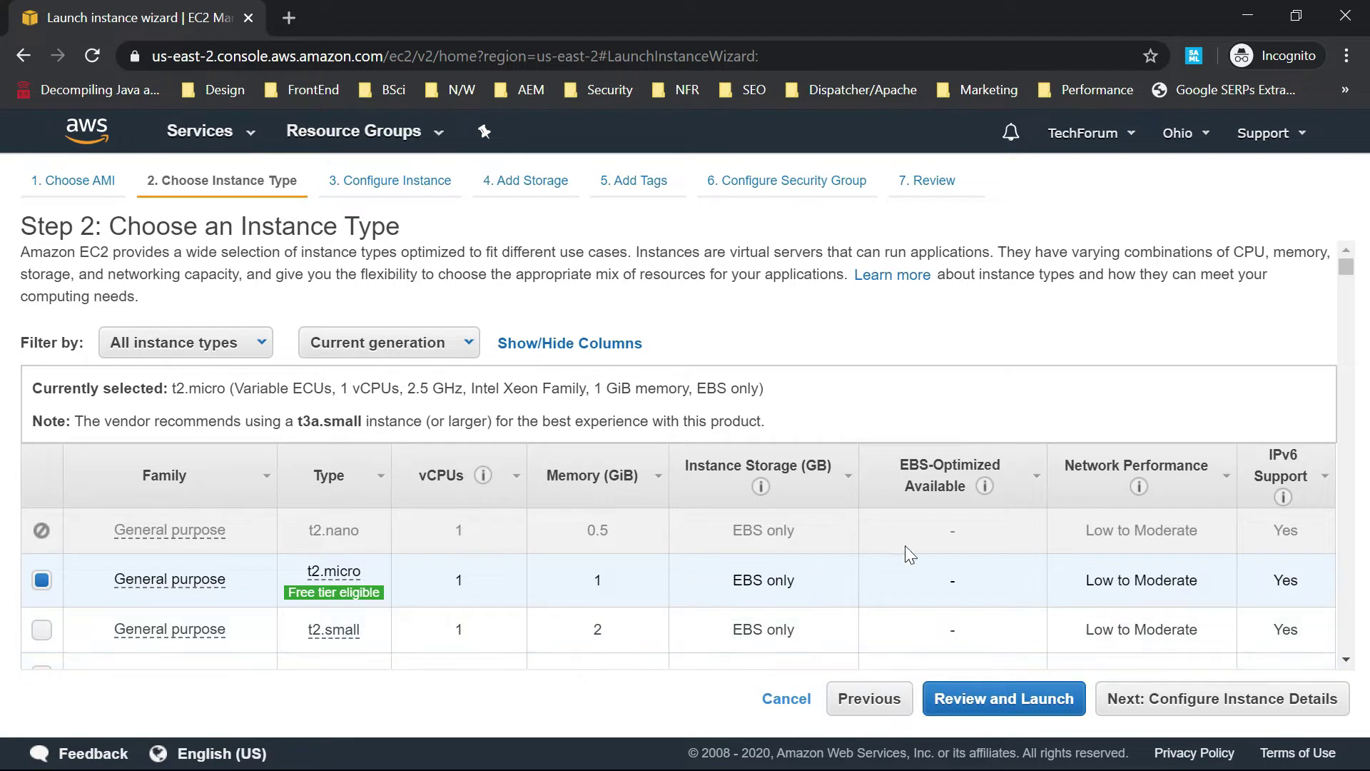
{"action": "left_click", "coordinate": [1012, 703]}
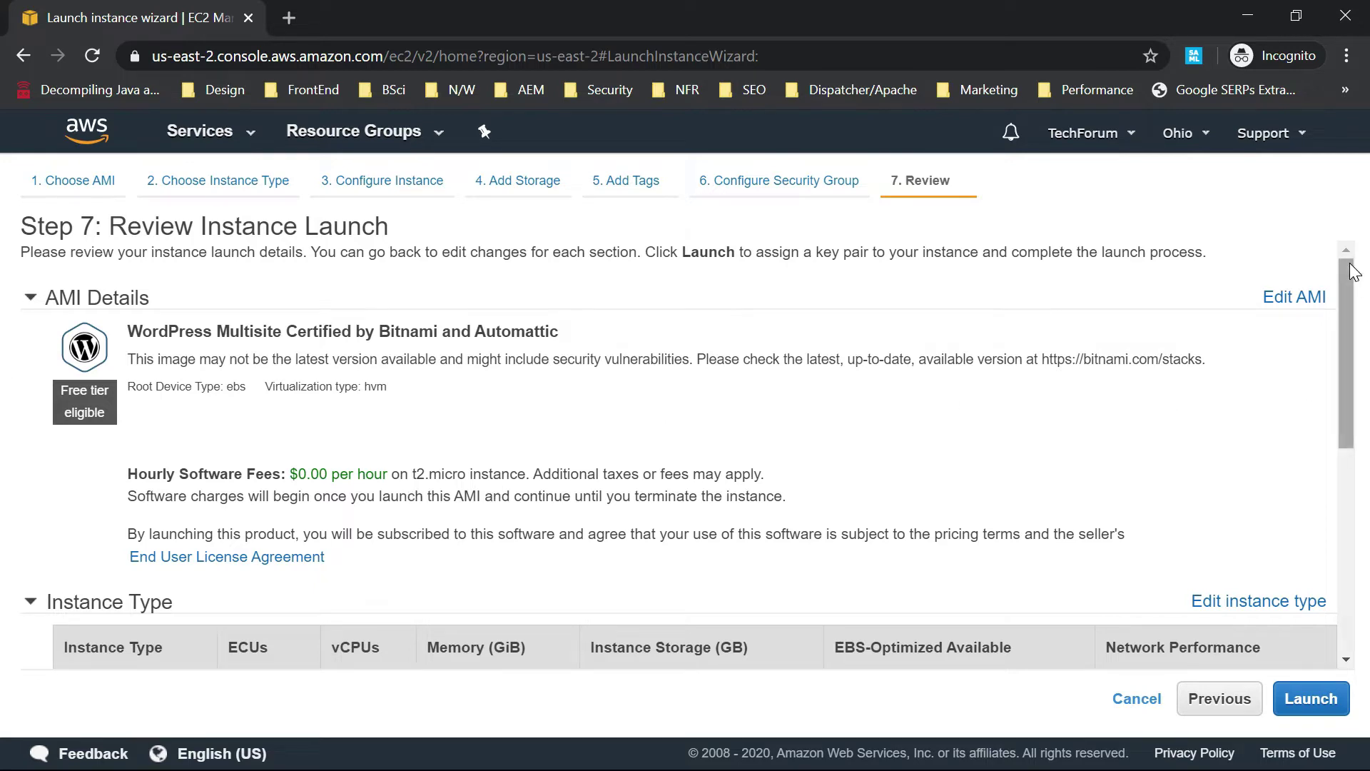
{"action": "left_click_drag", "start_coordinate": [1354, 292], "coordinate": [1356, 333]}
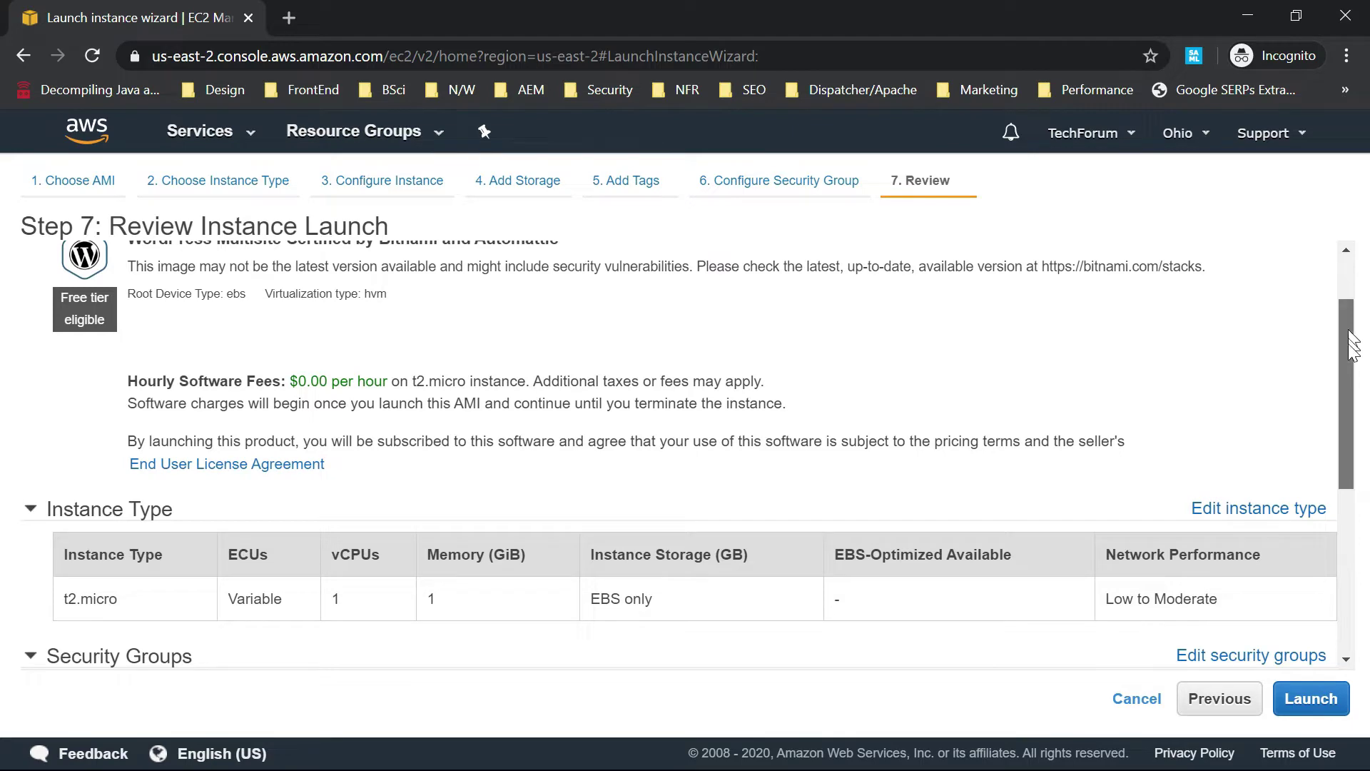
{"action": "left_click_drag", "start_coordinate": [1355, 333], "coordinate": [1357, 527]}
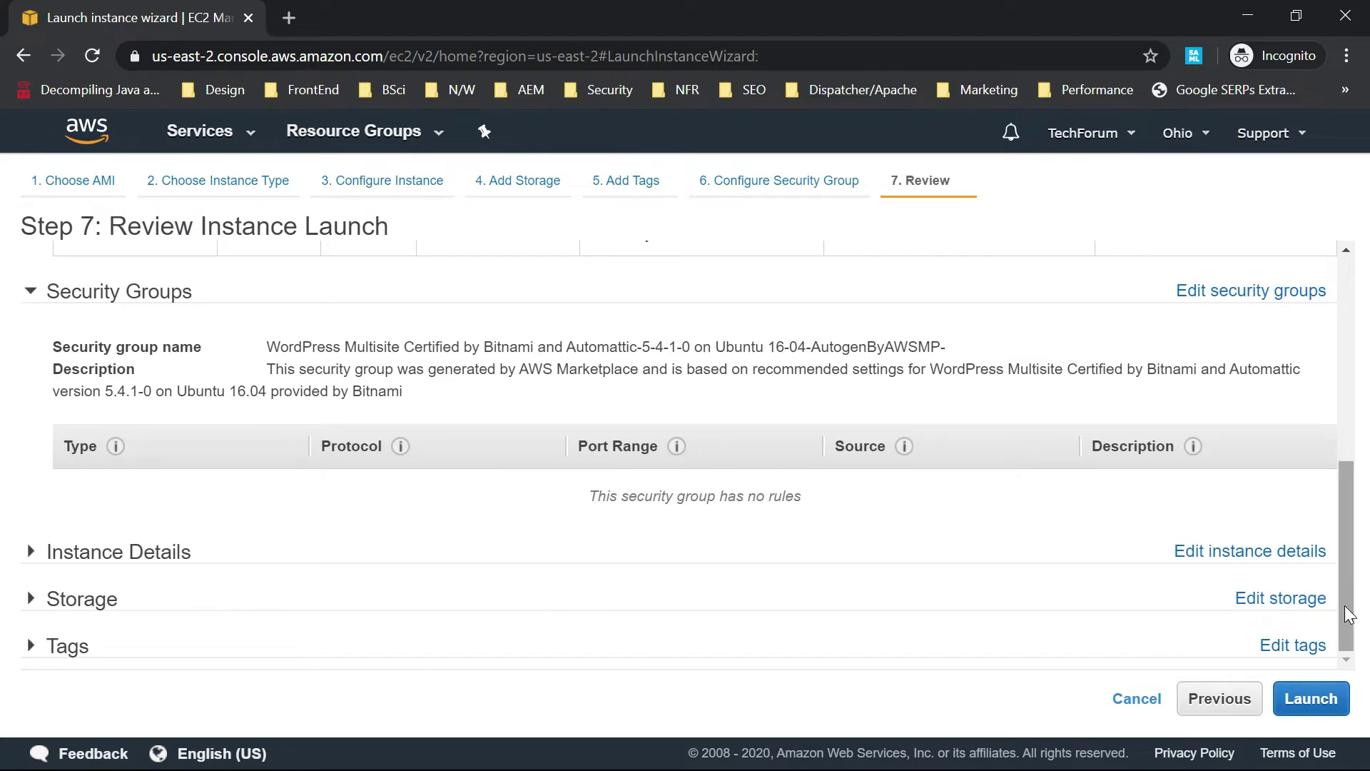
{"action": "mouse_move", "coordinate": [1344, 601]}
{"action": "left_mouse_down"}
{"action": "mouse_move", "coordinate": [1362, 458]}
{"action": "mouse_move", "coordinate": [1366, 497]}
{"action": "left_mouse_up"}
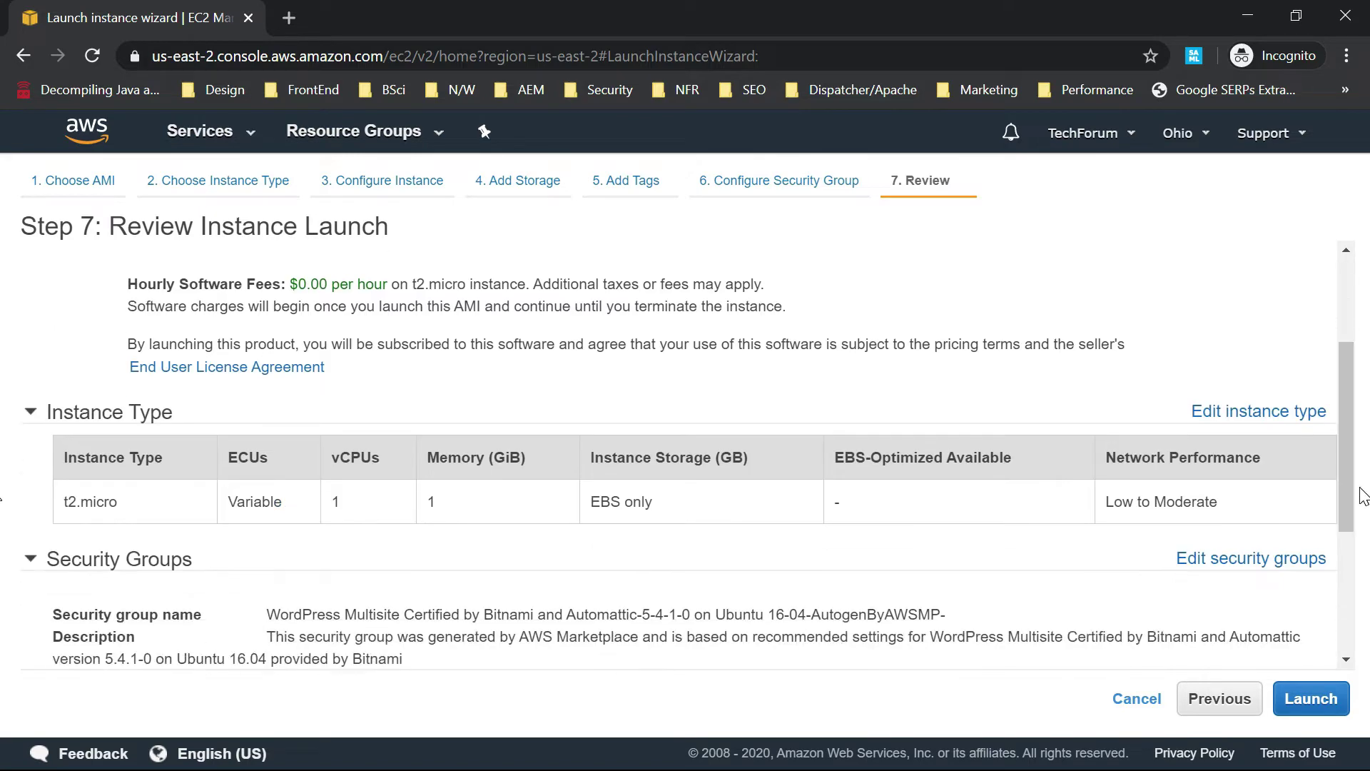
Step: Launch from the review page to reach the key pair prompt
{"action": "left_click", "coordinate": [1311, 696]}
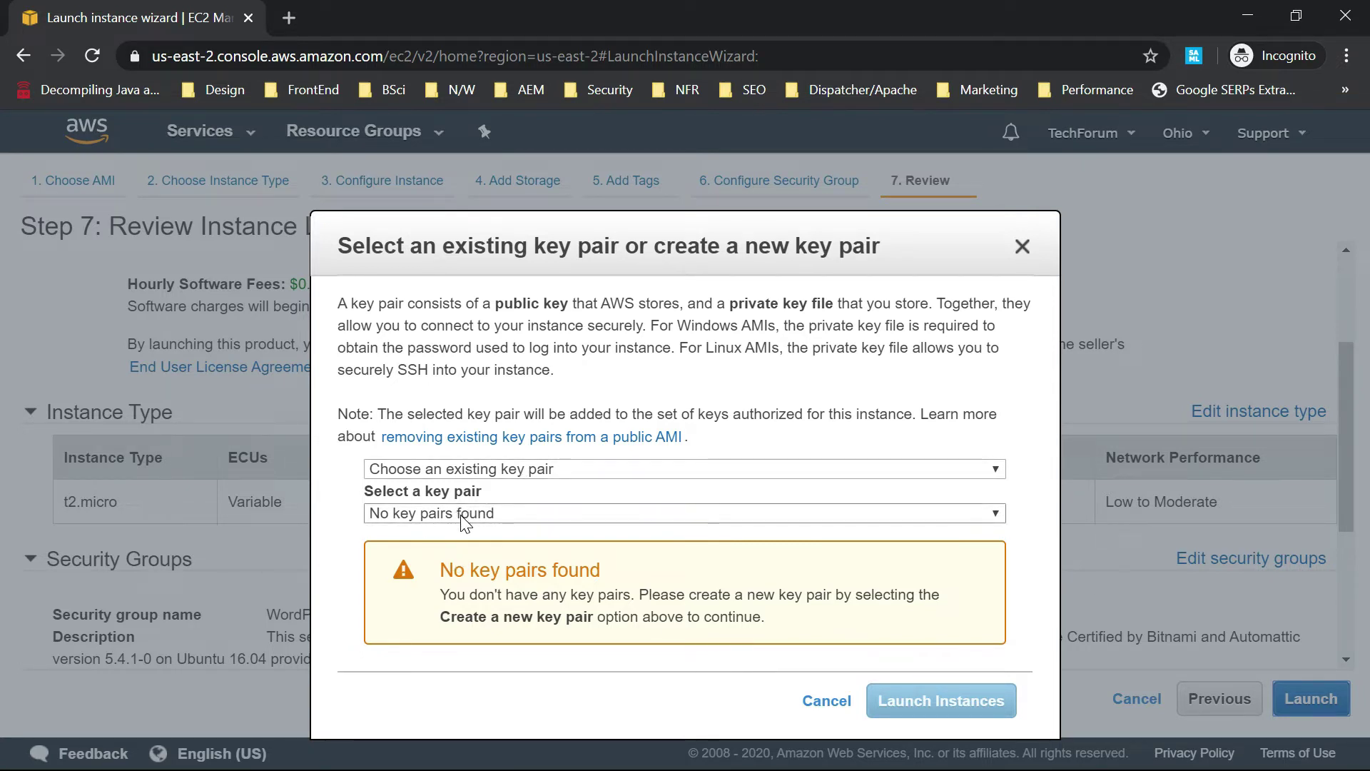
Step: Create and download a new key pair named wp-key-pair, then launch the instance
{"action": "left_click", "coordinate": [448, 475]}
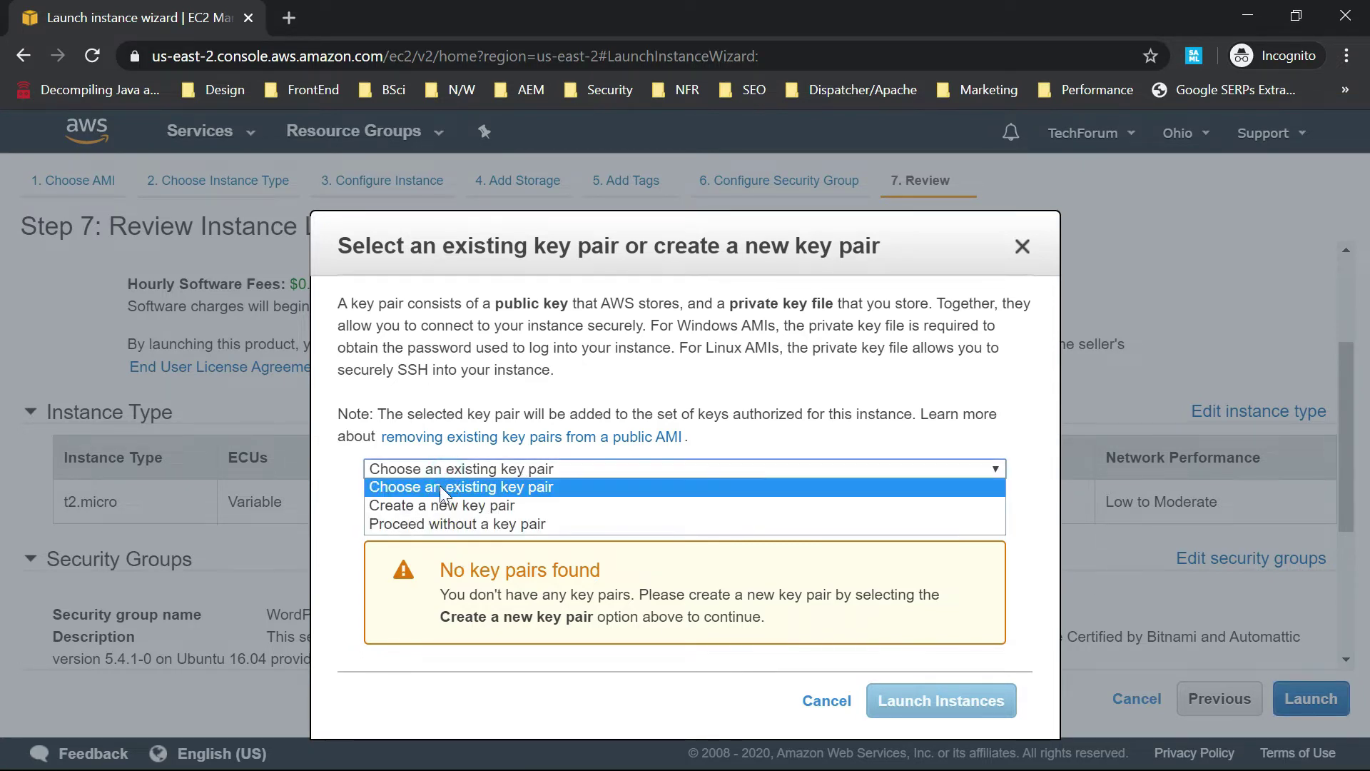
{"action": "left_click", "coordinate": [477, 506]}
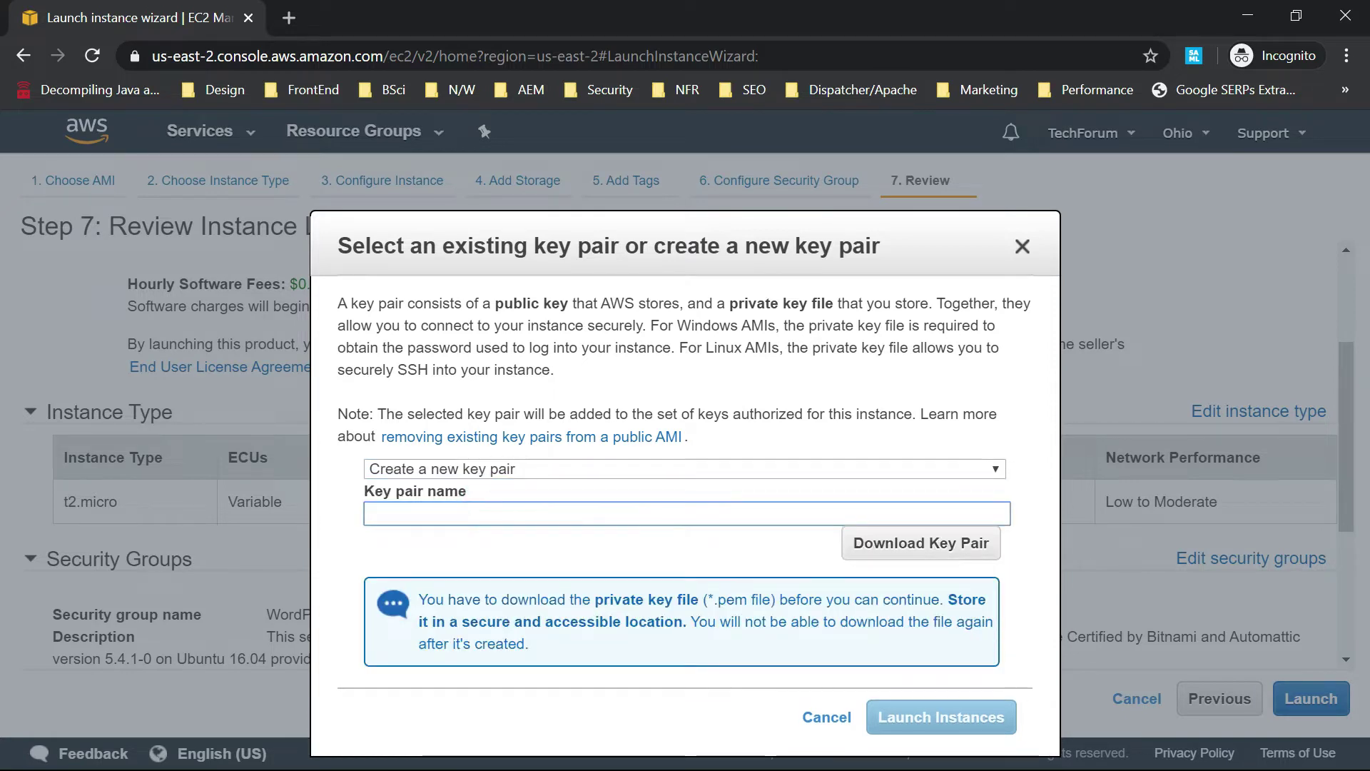
{"action": "left_click", "coordinate": [498, 518]}
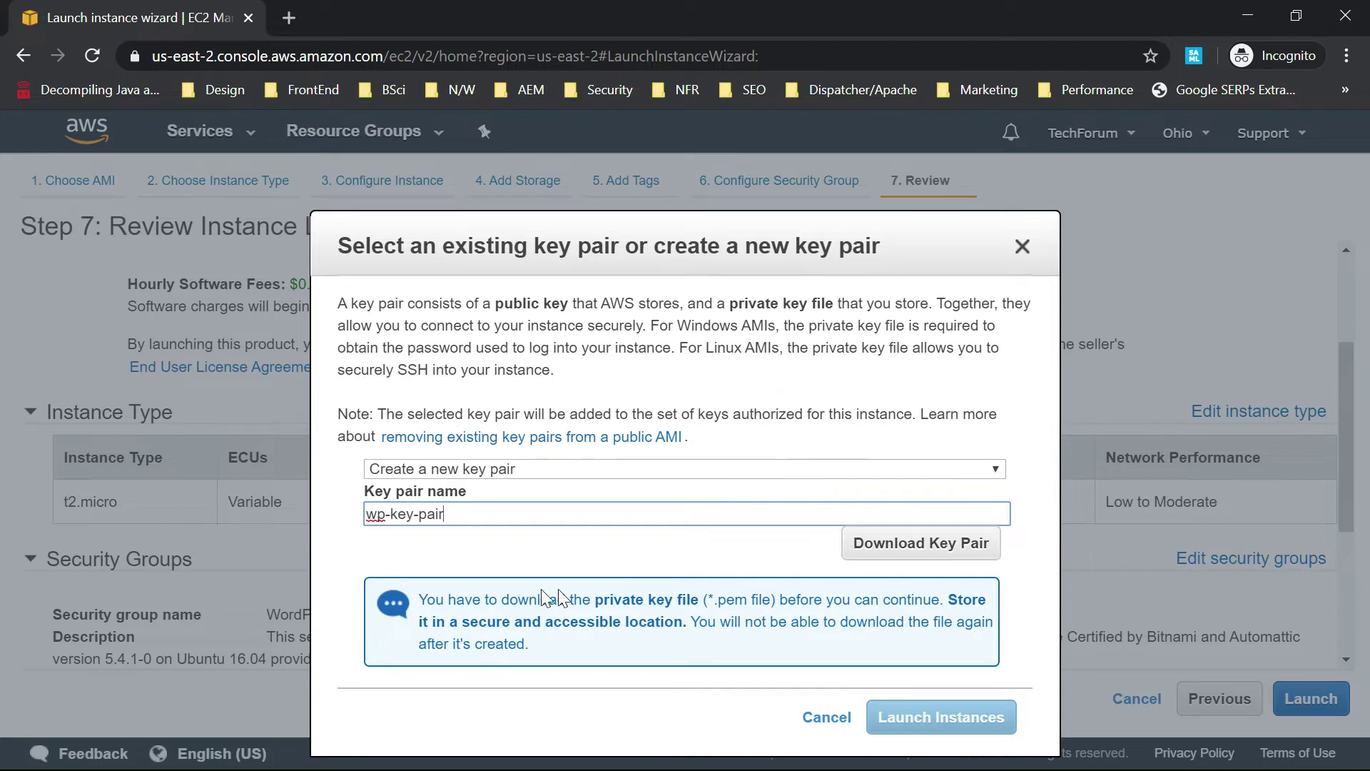
{"action": "left_click", "coordinate": [930, 550]}
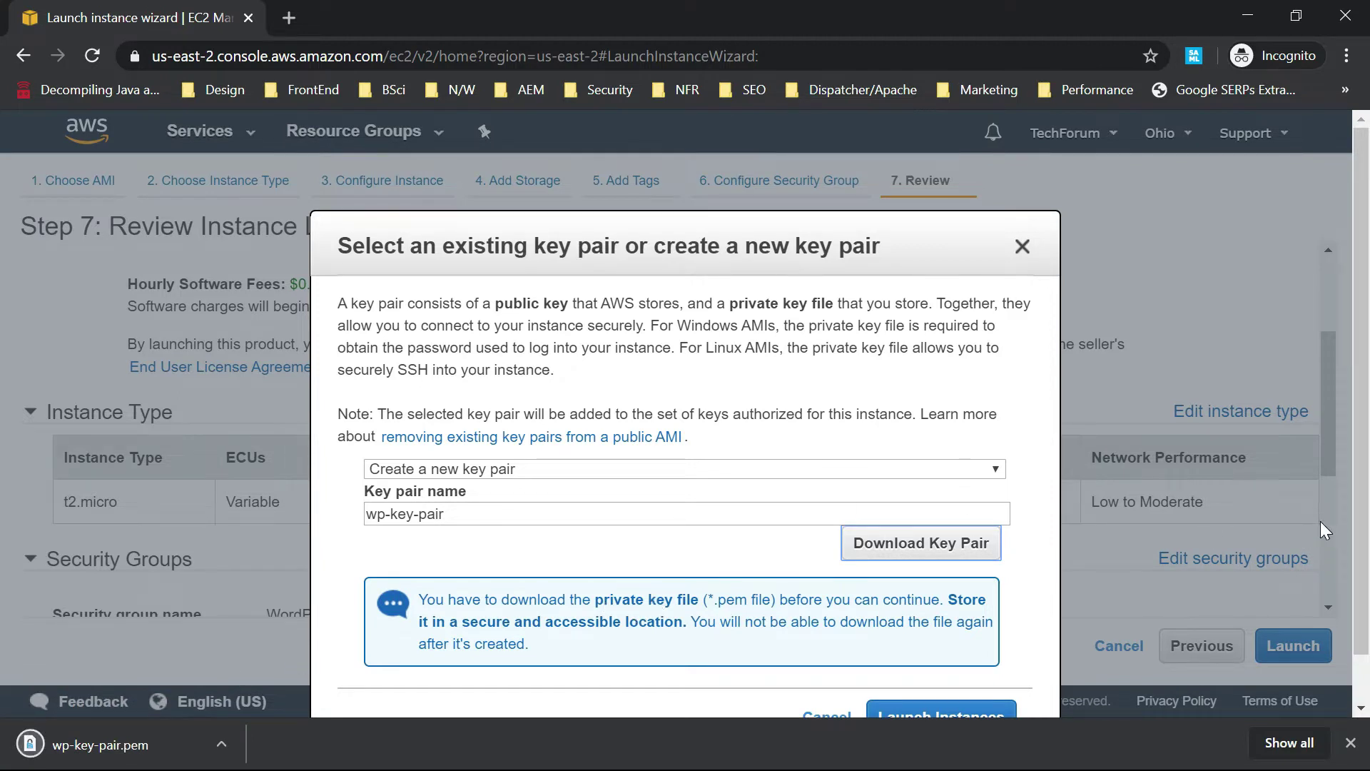
{"action": "scroll", "coordinate": [1359, 412], "scroll_direction": "down", "scroll_amount": 1}
{"action": "left_click_drag", "start_coordinate": [1356, 412], "coordinate": [1362, 473]}
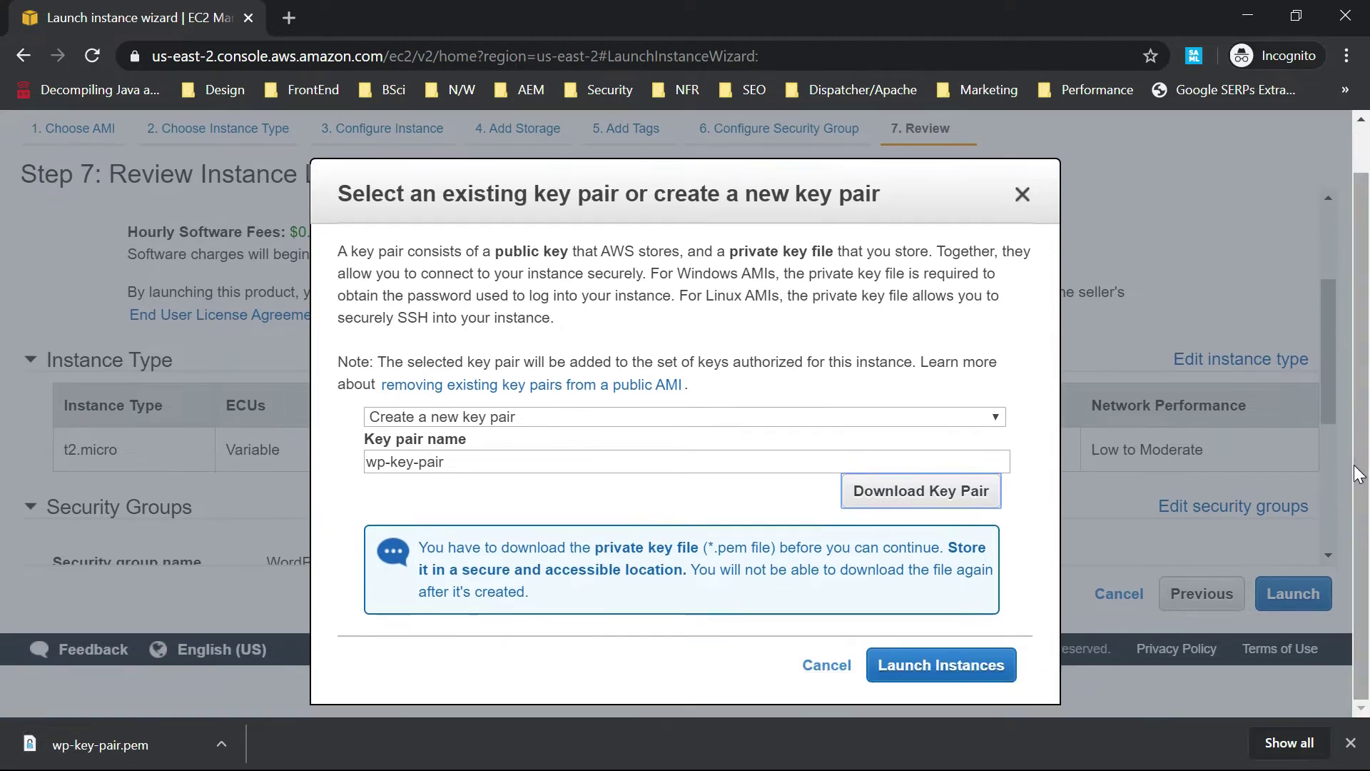
{"action": "left_click", "coordinate": [938, 666]}
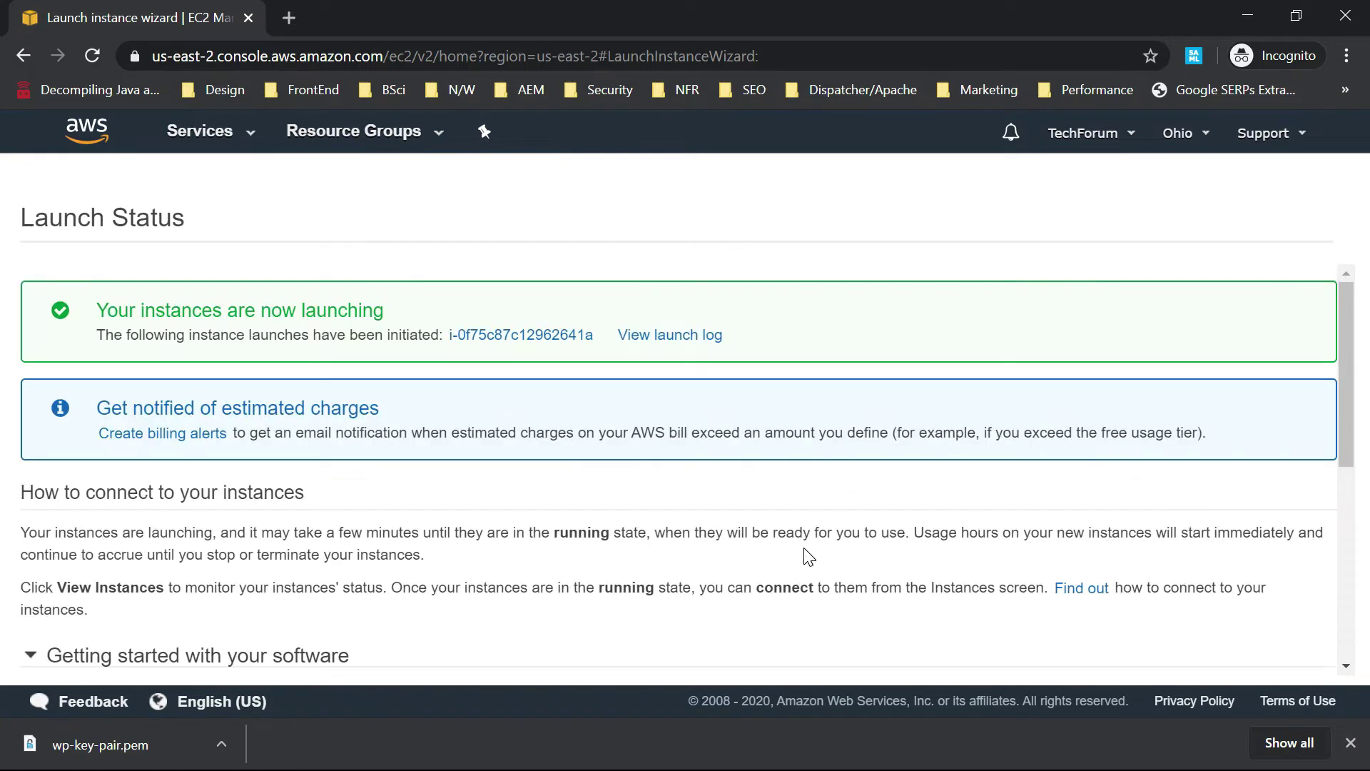
{"action": "left_click_drag", "start_coordinate": [1347, 321], "coordinate": [1338, 439]}
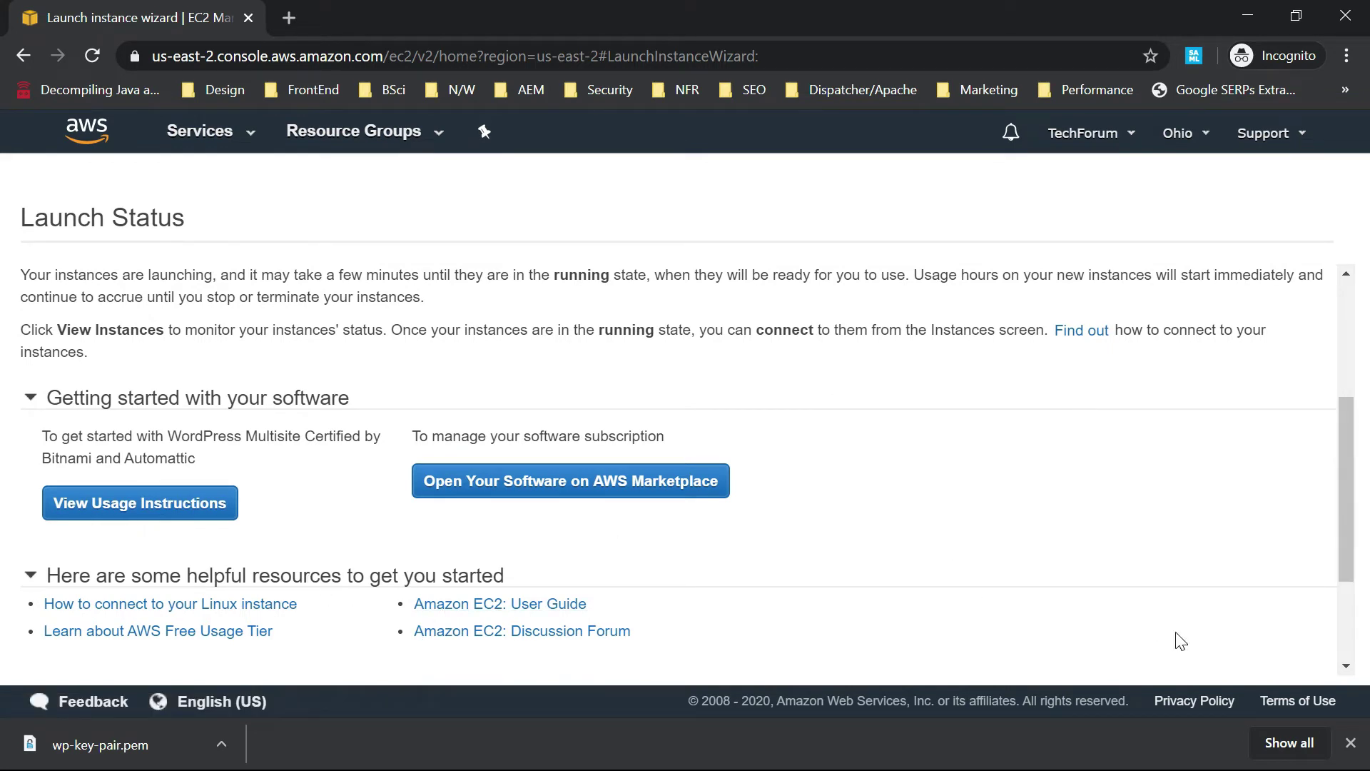
{"action": "left_click_drag", "start_coordinate": [1350, 463], "coordinate": [1347, 571]}
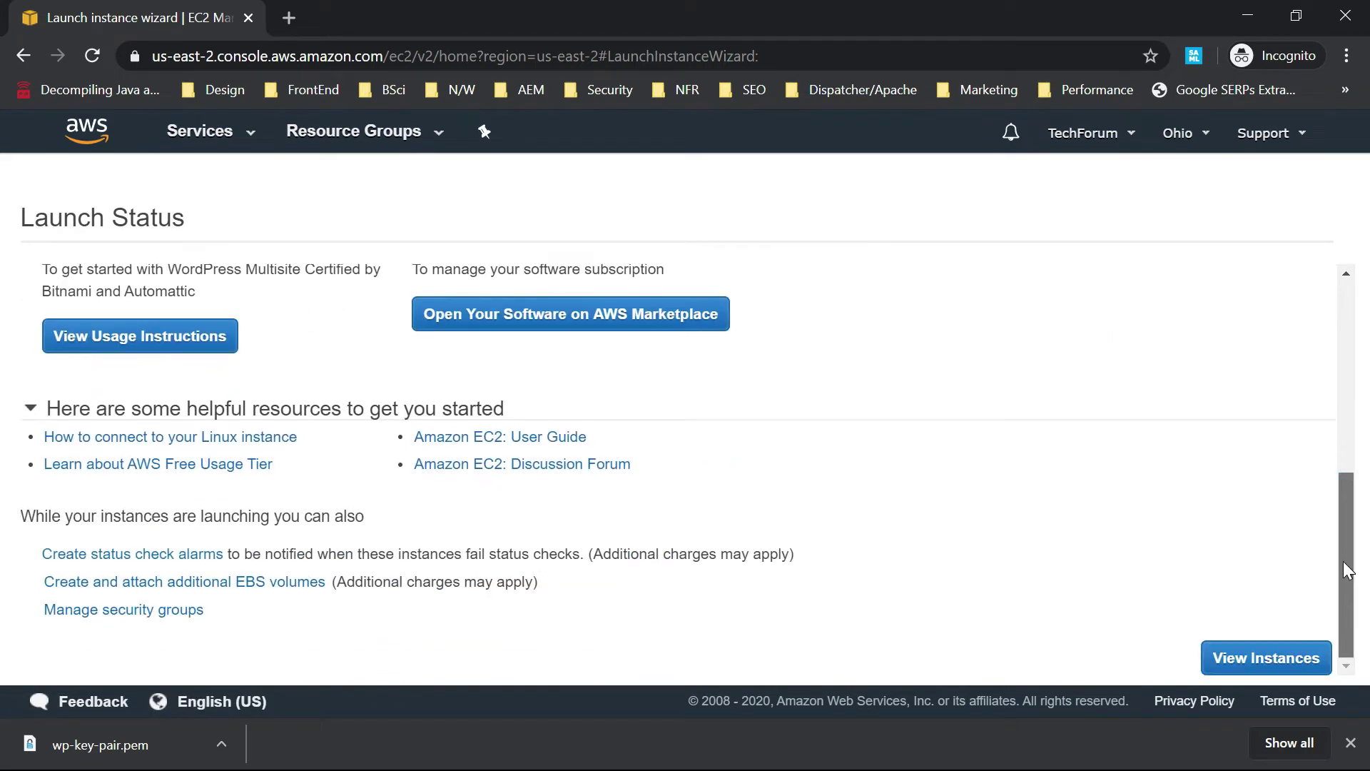
Step: View the instances list showing the new t2.micro instance pending
{"action": "left_click", "coordinate": [1266, 659]}
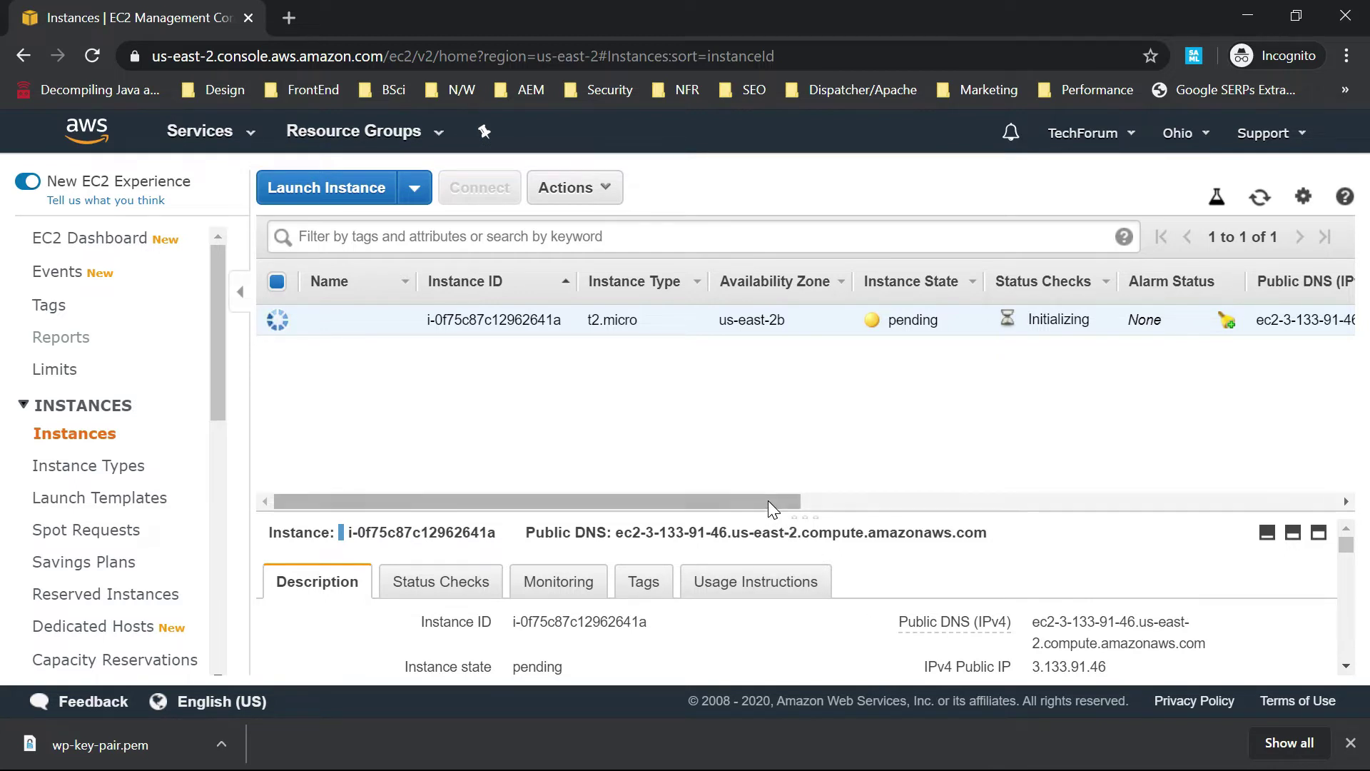
{"action": "mouse_move", "coordinate": [768, 500]}
{"action": "left_mouse_down"}
{"action": "mouse_move", "coordinate": [851, 502]}
{"action": "mouse_move", "coordinate": [930, 533]}
{"action": "left_mouse_up"}
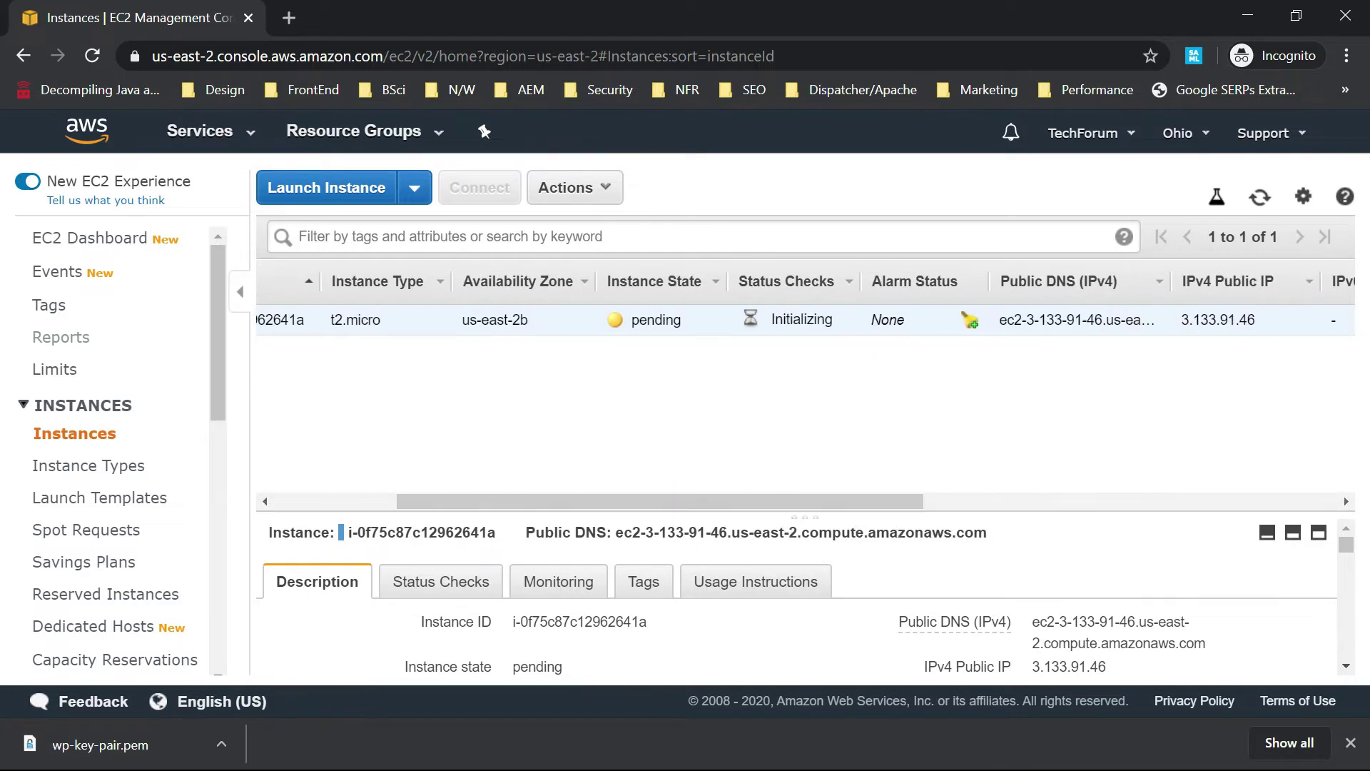
Step: Once the instance is running with 2/2 checks, copy its public IP 3.133.91.46
{"action": "left_click_drag", "start_coordinate": [1001, 319], "coordinate": [1133, 319]}
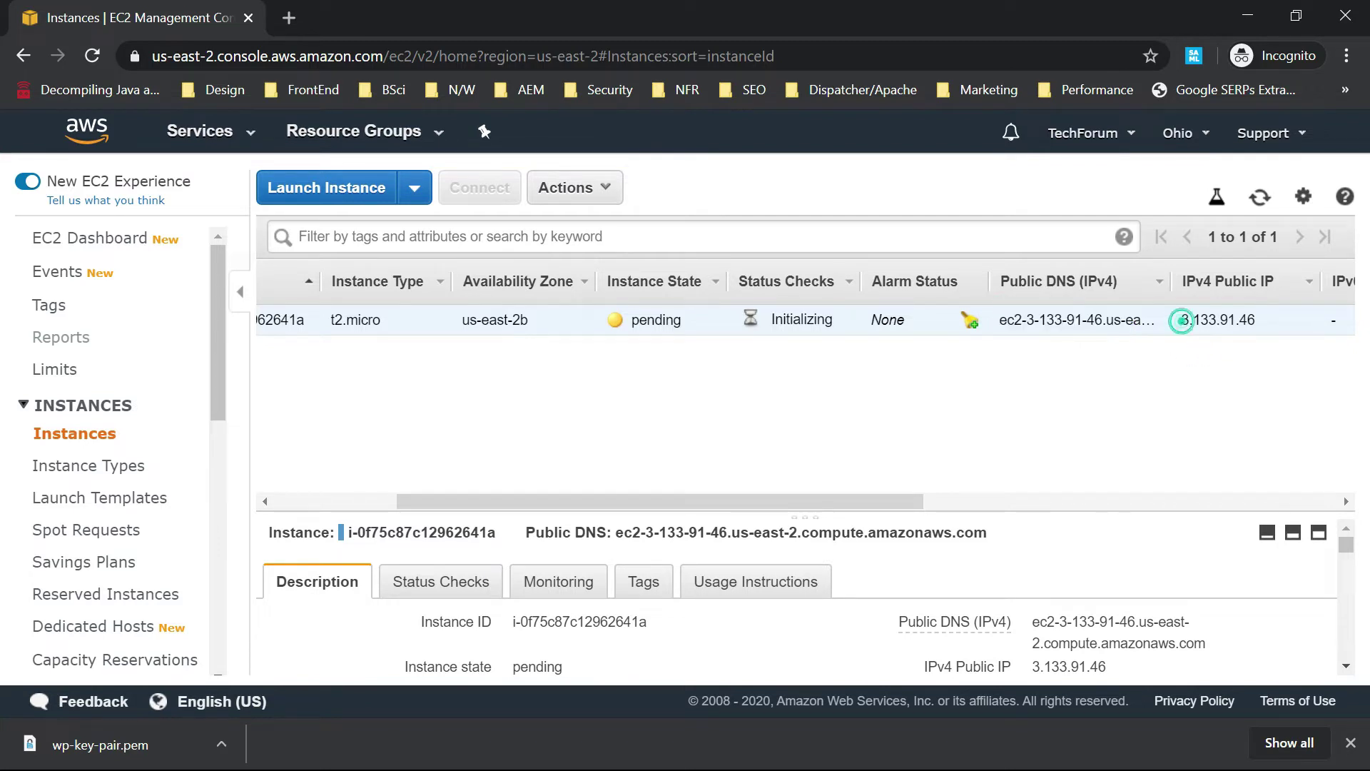
{"action": "left_click_drag", "start_coordinate": [1180, 320], "coordinate": [1263, 319]}
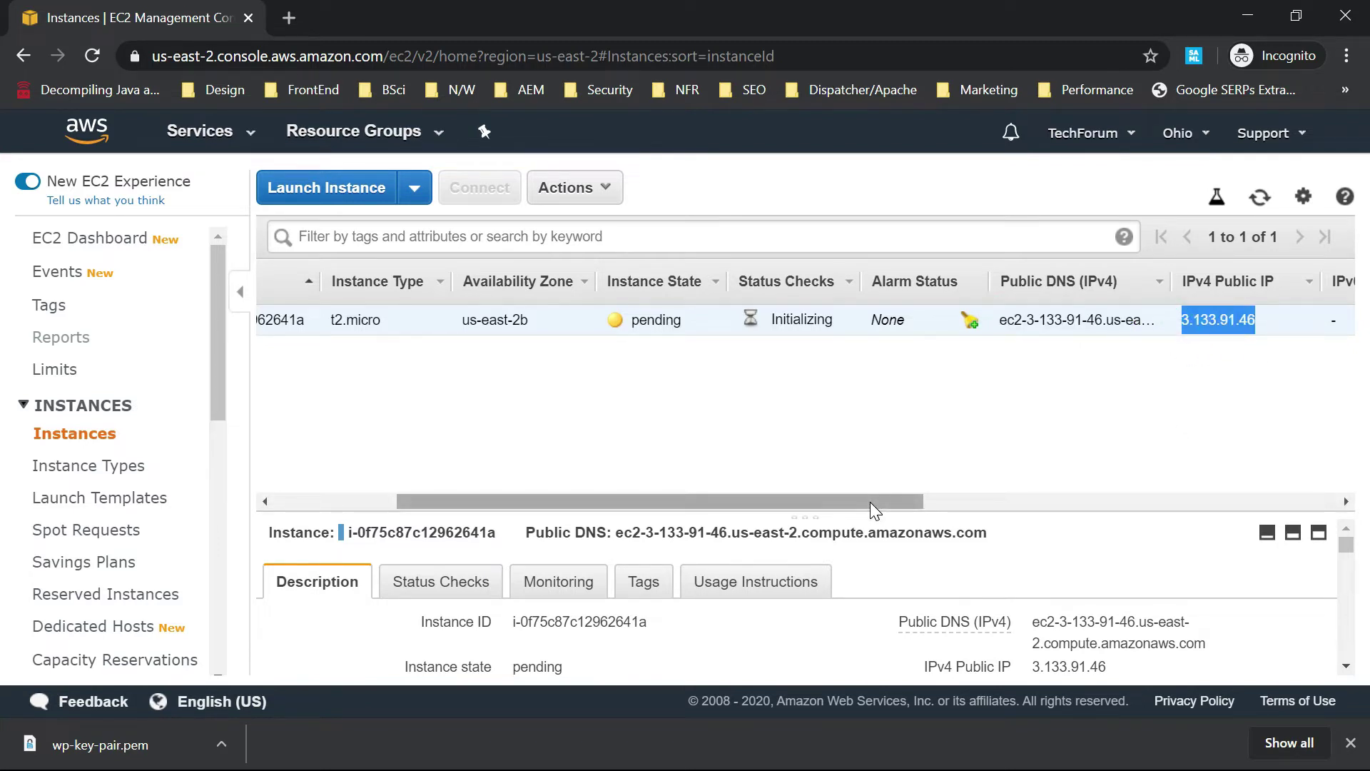
{"action": "left_click_drag", "start_coordinate": [873, 502], "coordinate": [999, 504]}
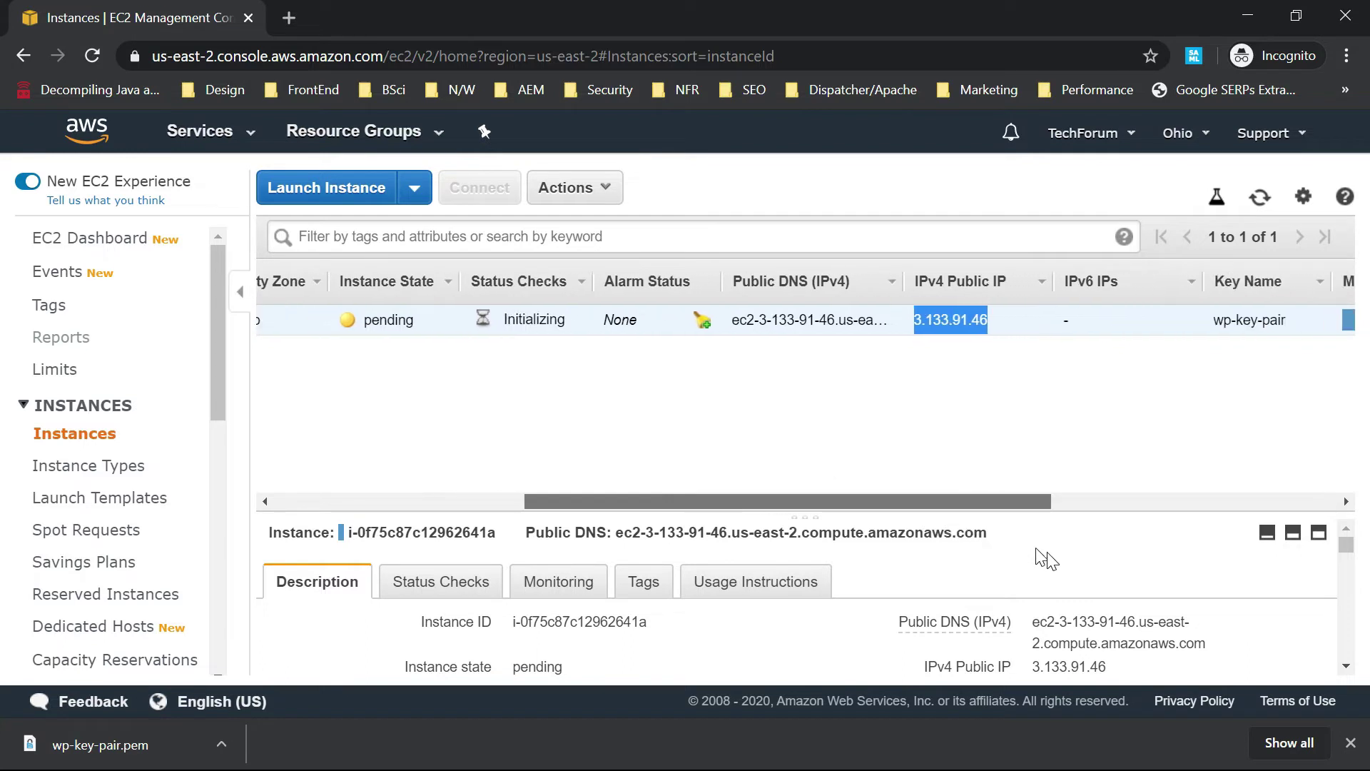
{"action": "scroll", "coordinate": [1036, 559], "scroll_direction": "right", "scroll_amount": 1}
{"action": "scroll", "coordinate": [1094, 575], "scroll_direction": "right", "scroll_amount": 1}
{"action": "scroll", "coordinate": [1146, 579], "scroll_direction": "right", "scroll_amount": 1}
{"action": "scroll", "coordinate": [1163, 581], "scroll_direction": "right", "scroll_amount": 1}
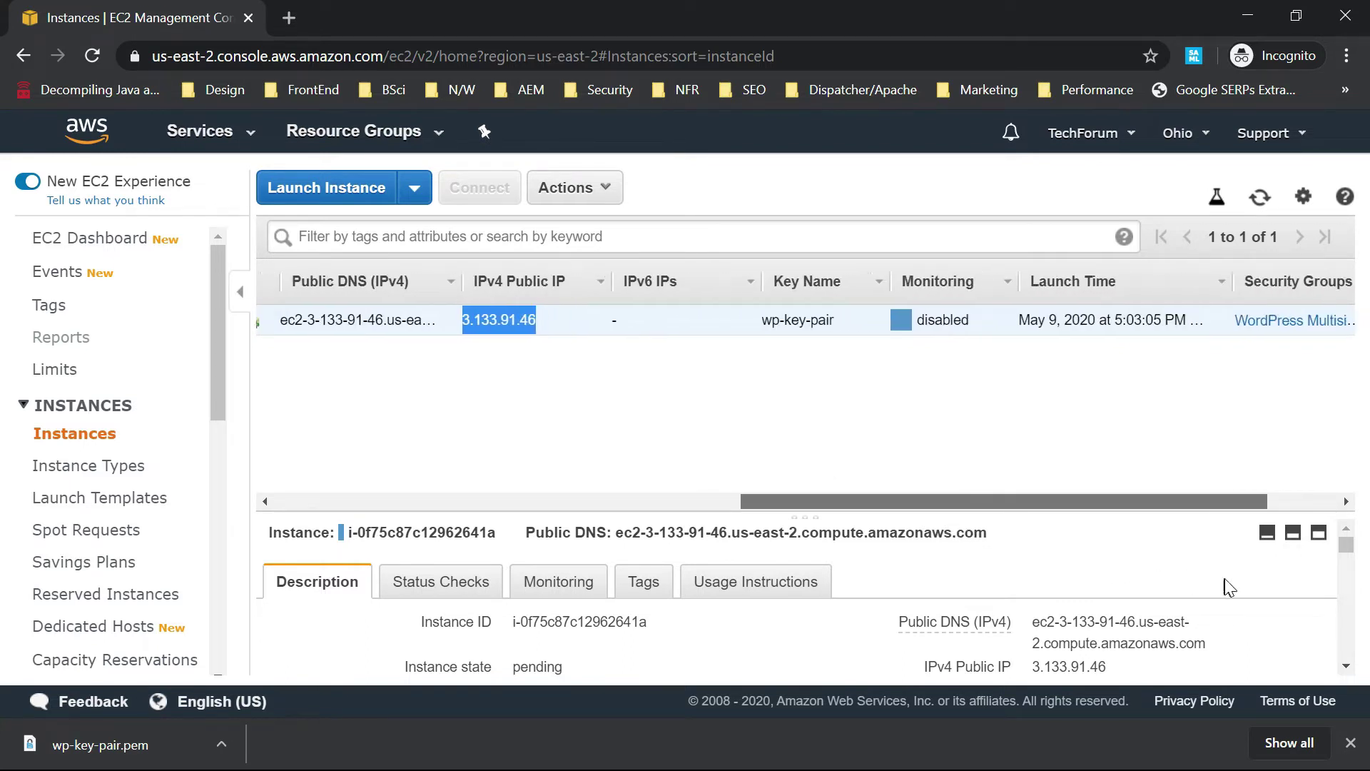
{"action": "scroll", "coordinate": [1224, 582], "scroll_direction": "right", "scroll_amount": 1}
{"action": "scroll", "coordinate": [1235, 588], "scroll_direction": "right", "scroll_amount": 1}
{"action": "scroll", "coordinate": [917, 514], "scroll_direction": "left", "scroll_amount": 2}
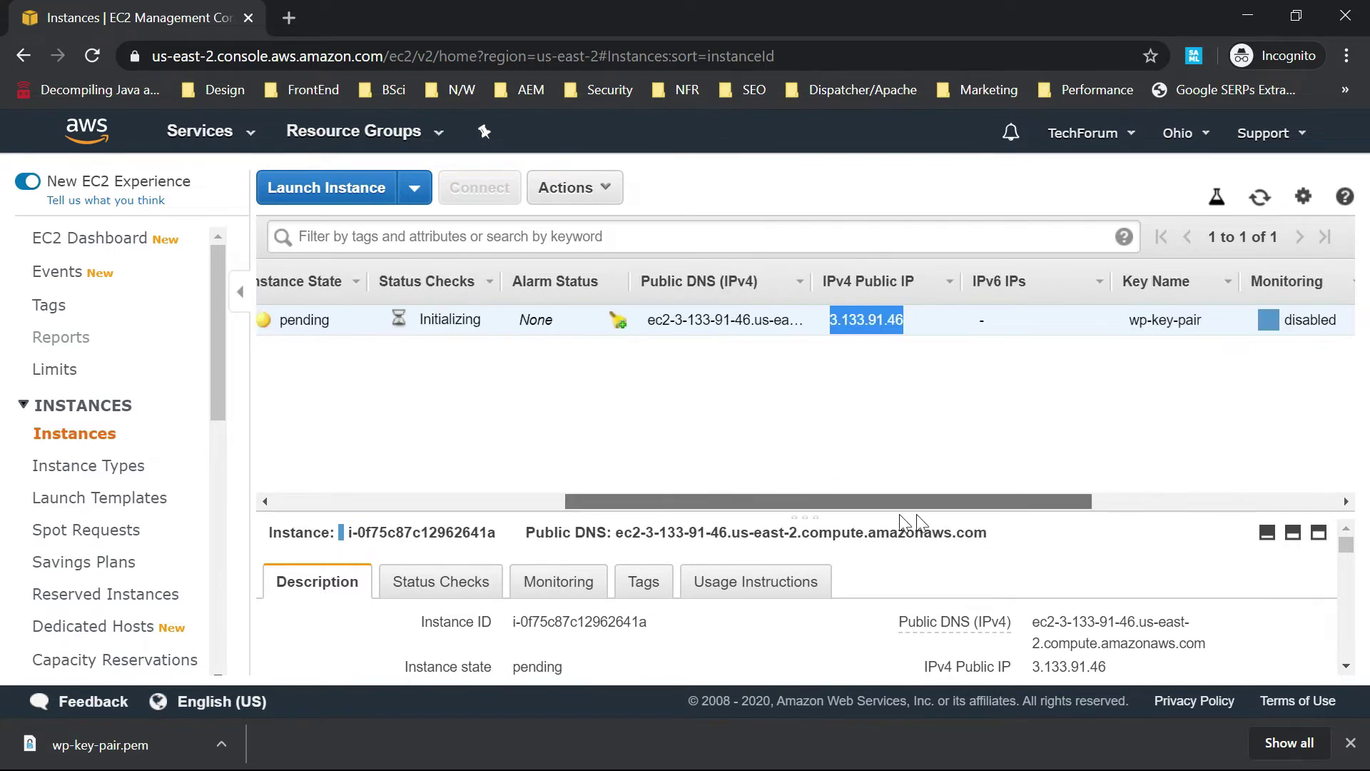
{"action": "scroll", "coordinate": [860, 515], "scroll_direction": "left", "scroll_amount": 2}
{"action": "scroll", "coordinate": [855, 515], "scroll_direction": "left", "scroll_amount": 1}
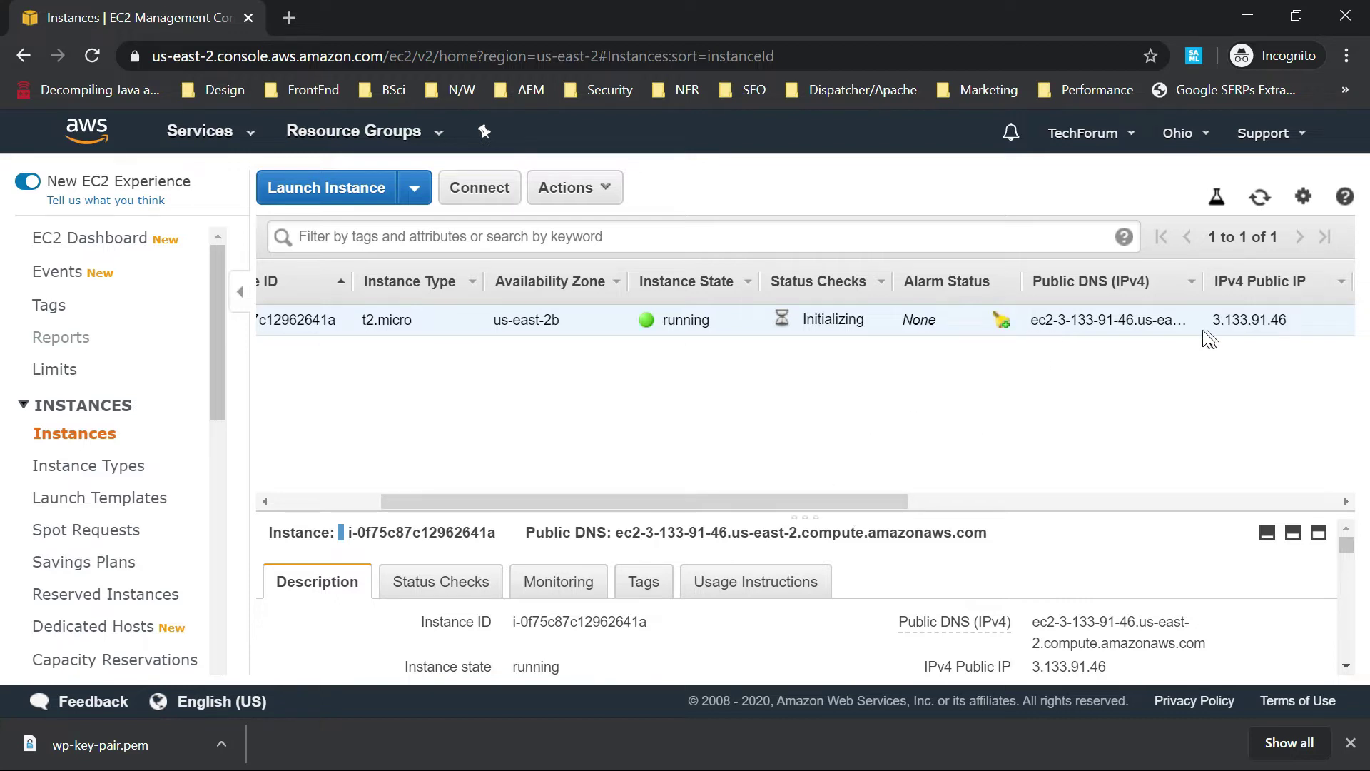
{"action": "left_click_drag", "start_coordinate": [1210, 319], "coordinate": [1299, 321]}
{"action": "key", "text": "ctrl+c"}
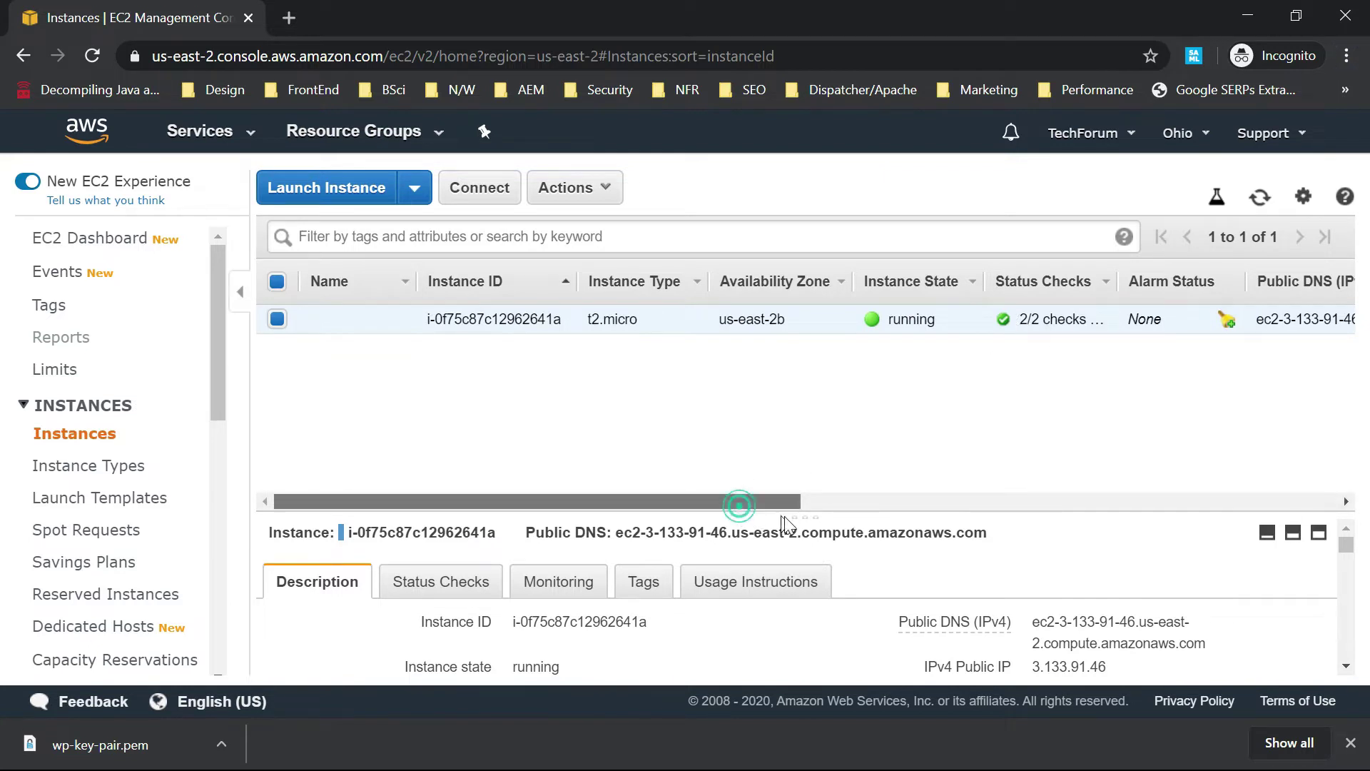
{"action": "left_click_drag", "start_coordinate": [741, 500], "coordinate": [922, 502]}
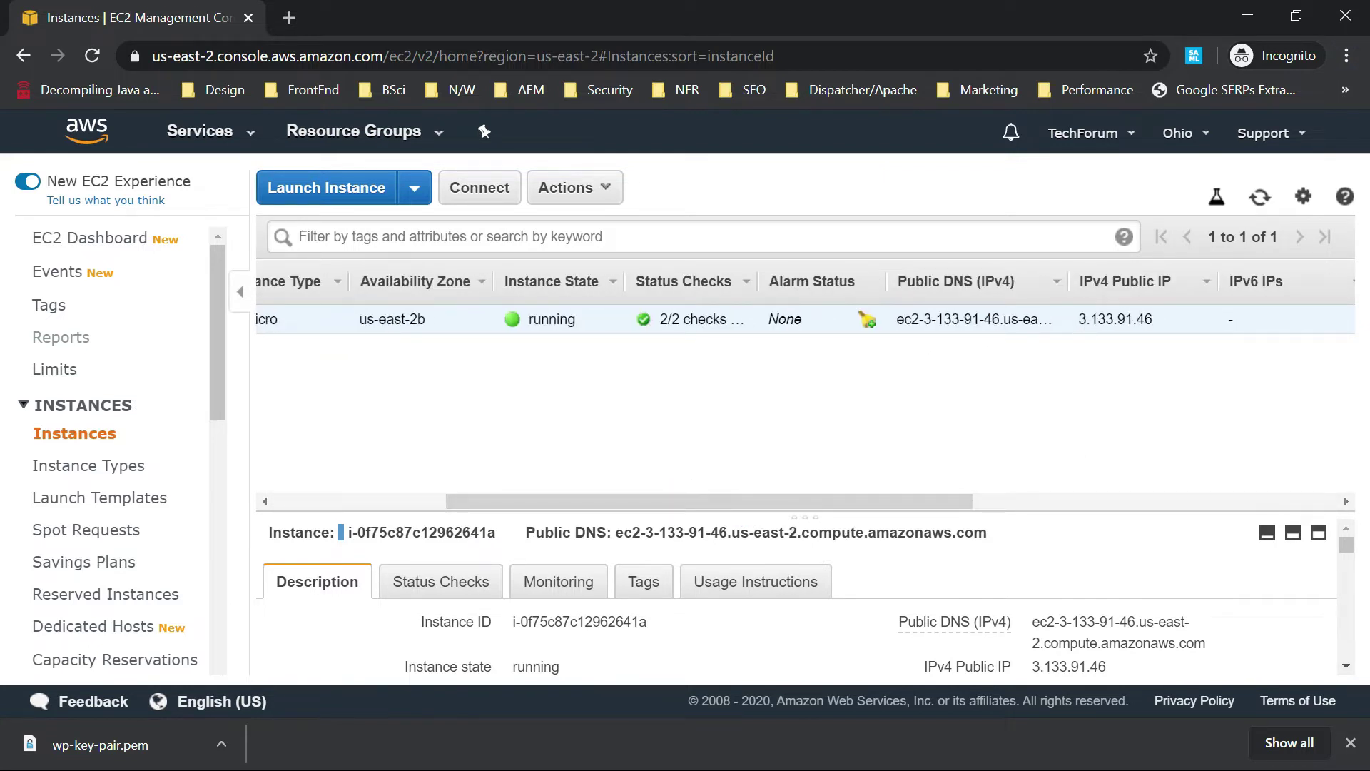
{"action": "left_click_drag", "start_coordinate": [1077, 319], "coordinate": [1153, 320]}
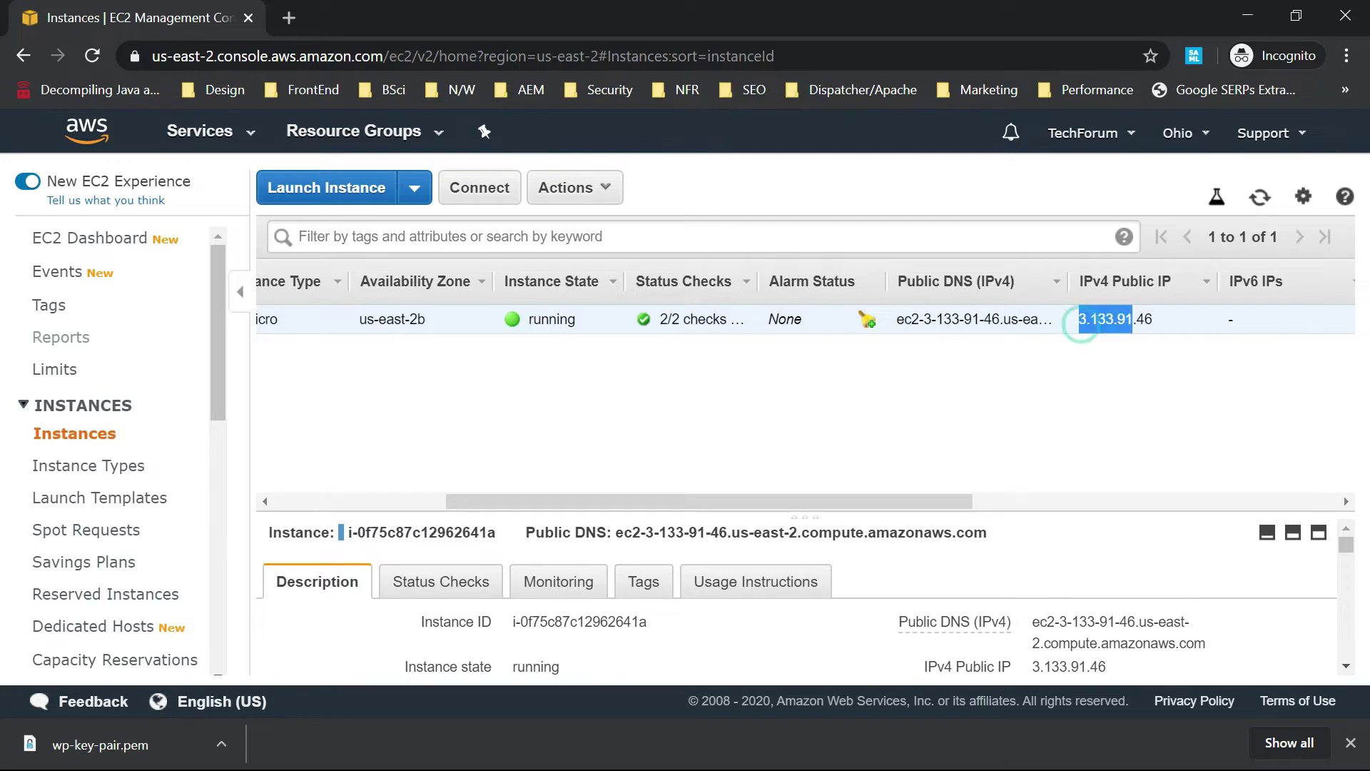
Step: Load the WordPress site at the instance's IP in a new tab, then head to Cloudflare
{"action": "left_click", "coordinate": [290, 17]}
{"action": "key", "text": "ctrl+v"}
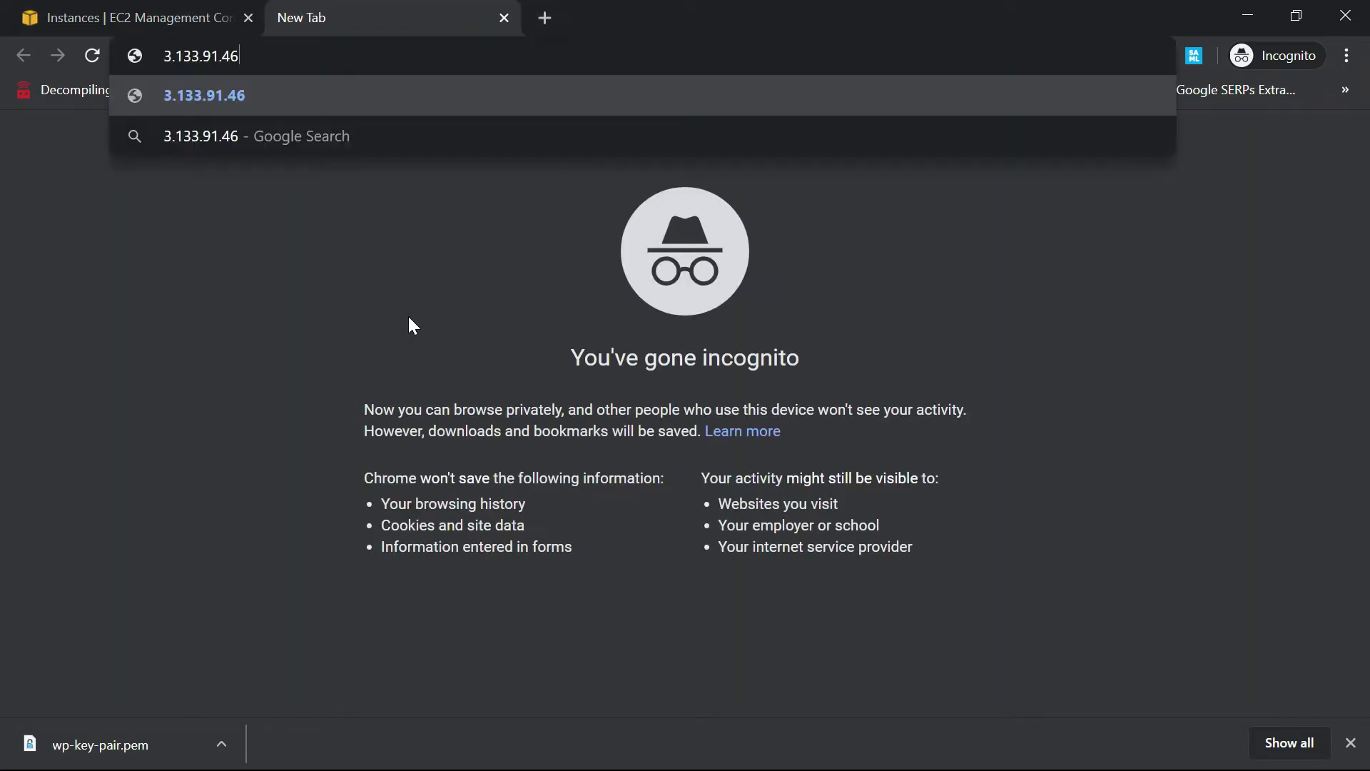
{"action": "key", "text": "Return"}
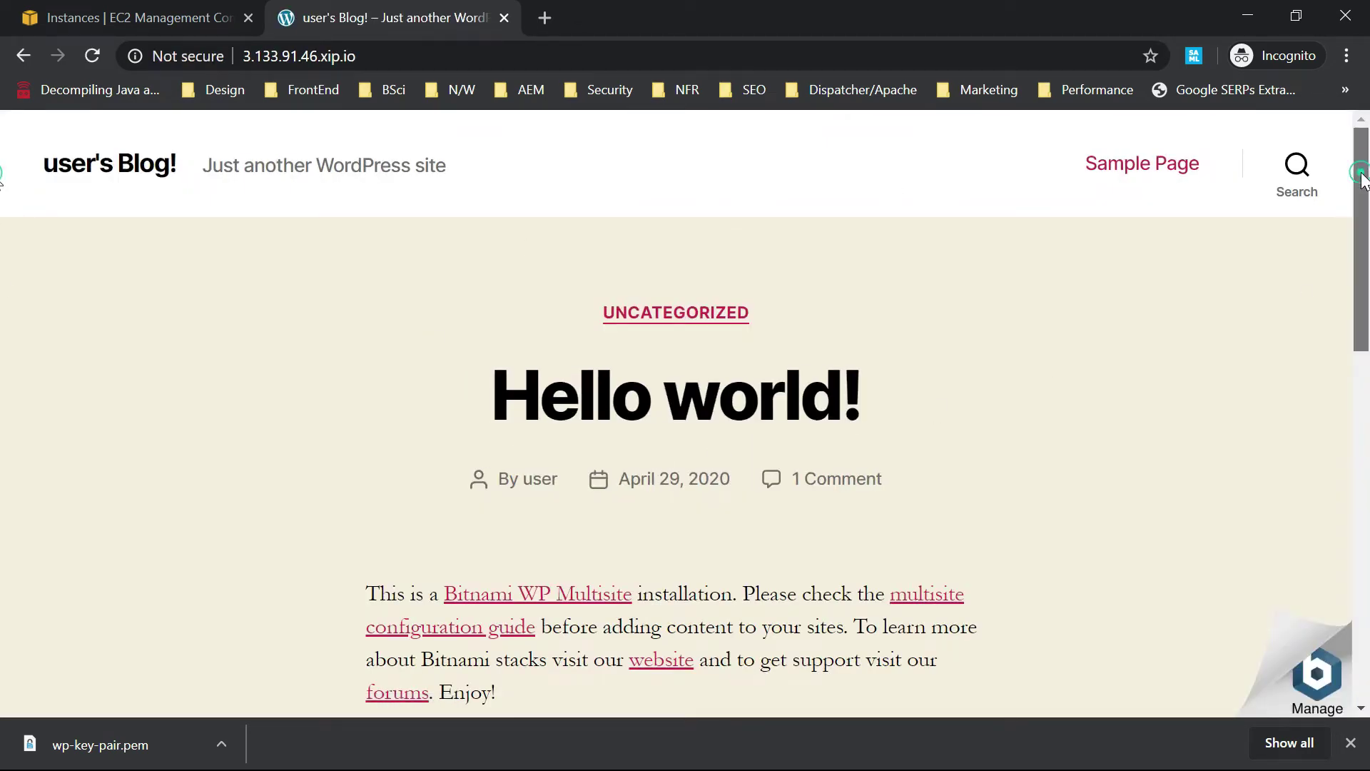
{"action": "left_click_drag", "start_coordinate": [1359, 167], "coordinate": [1368, 487]}
{"action": "scroll", "coordinate": [5, 491], "scroll_direction": "down", "scroll_amount": 1}
{"action": "scroll", "coordinate": [5, 557], "scroll_direction": "up", "scroll_amount": 5}
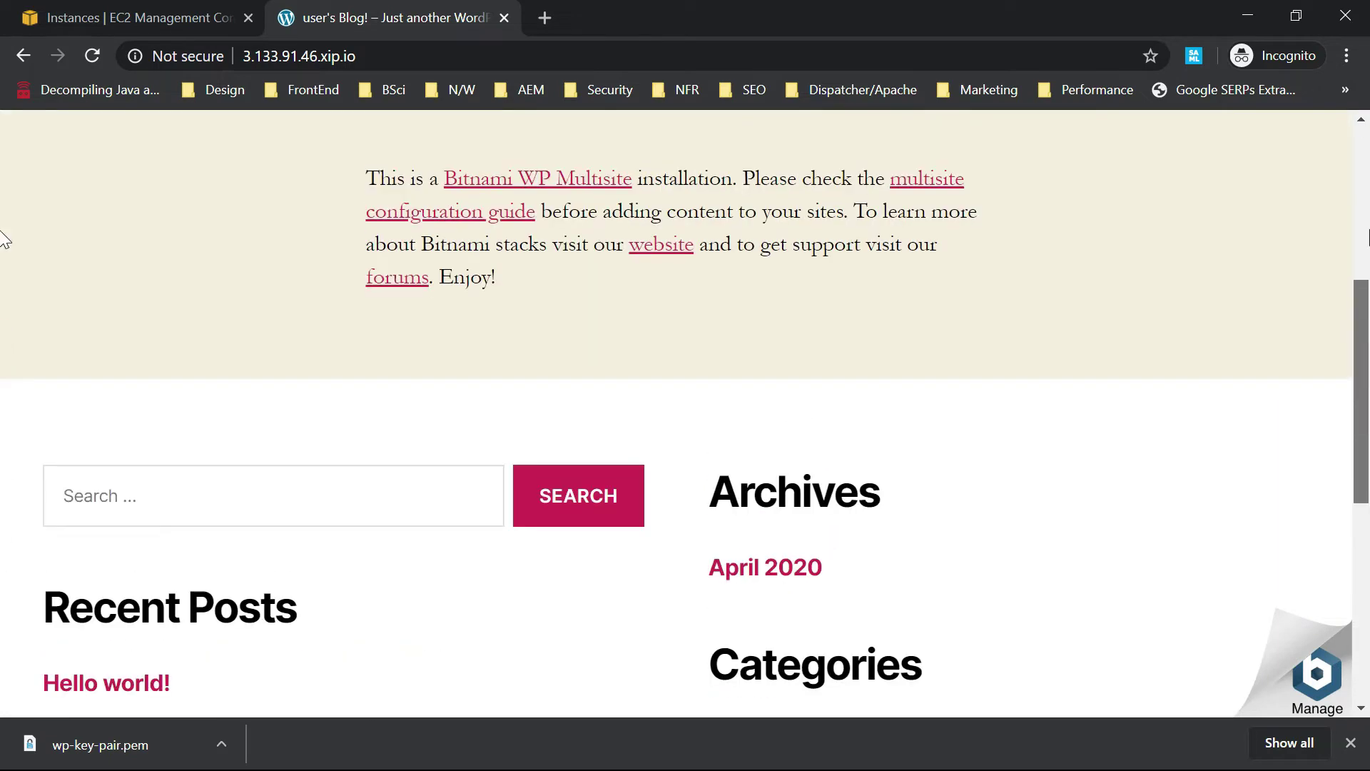
{"action": "scroll", "coordinate": [4, 239], "scroll_direction": "up", "scroll_amount": 4}
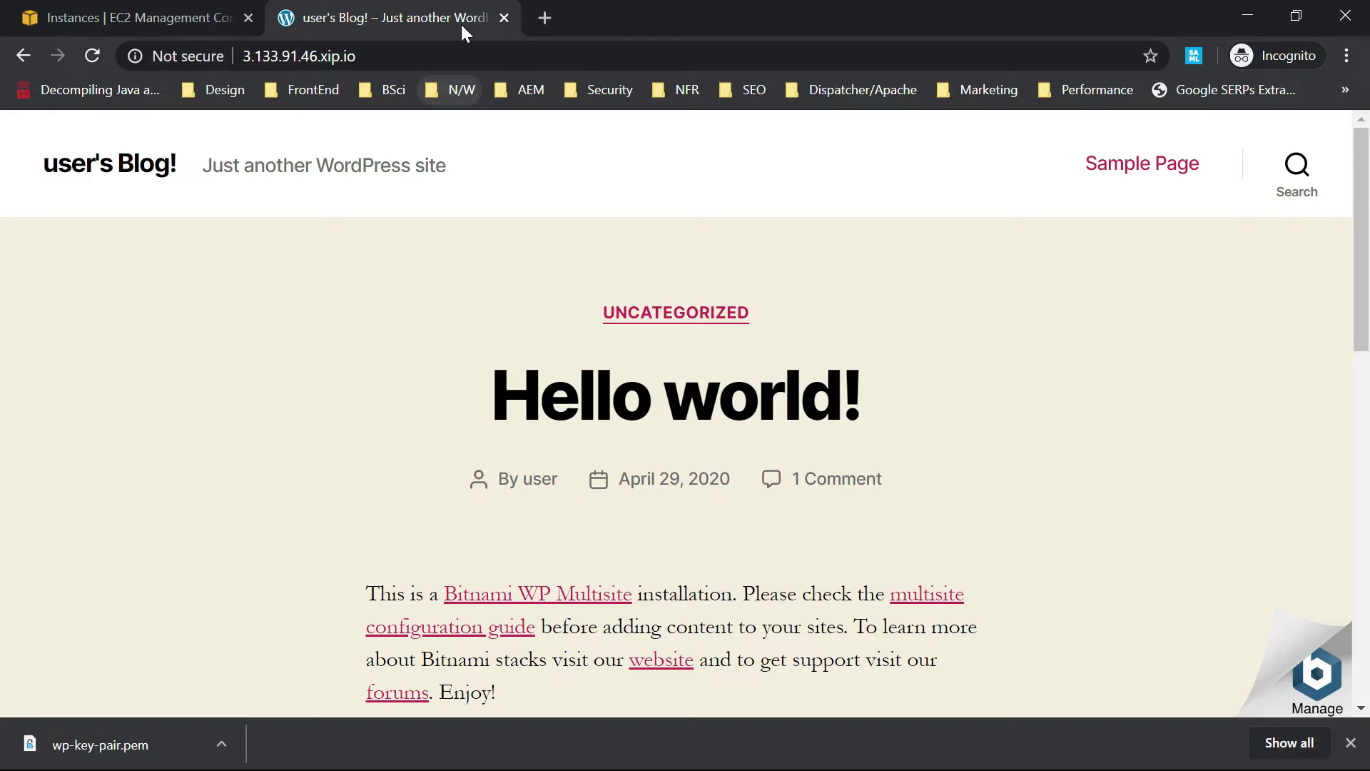
{"action": "left_click", "coordinate": [544, 19]}
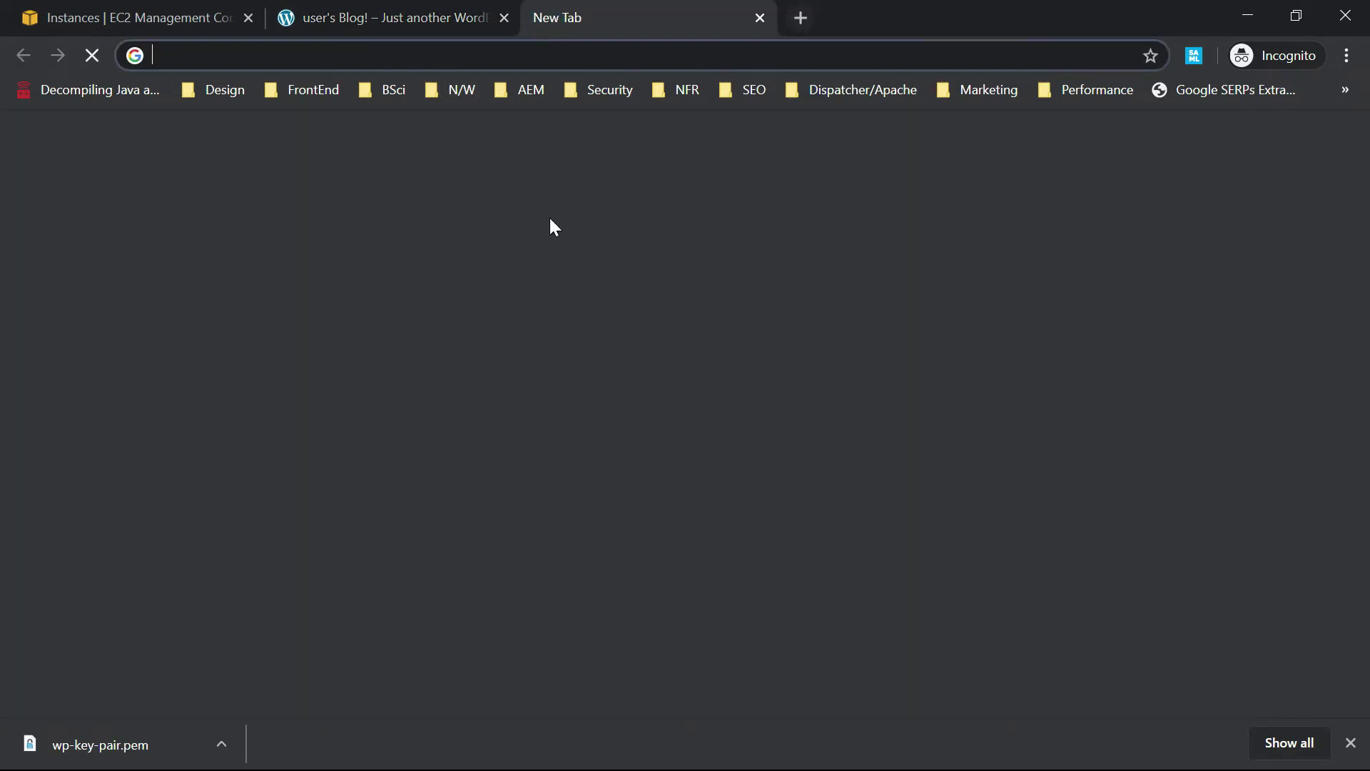
{"action": "type", "text": "cloudflare.com/home/?utm_expid=.g6OZDyYhSKiU-TV2JckTLw.1&utm_referrer="}
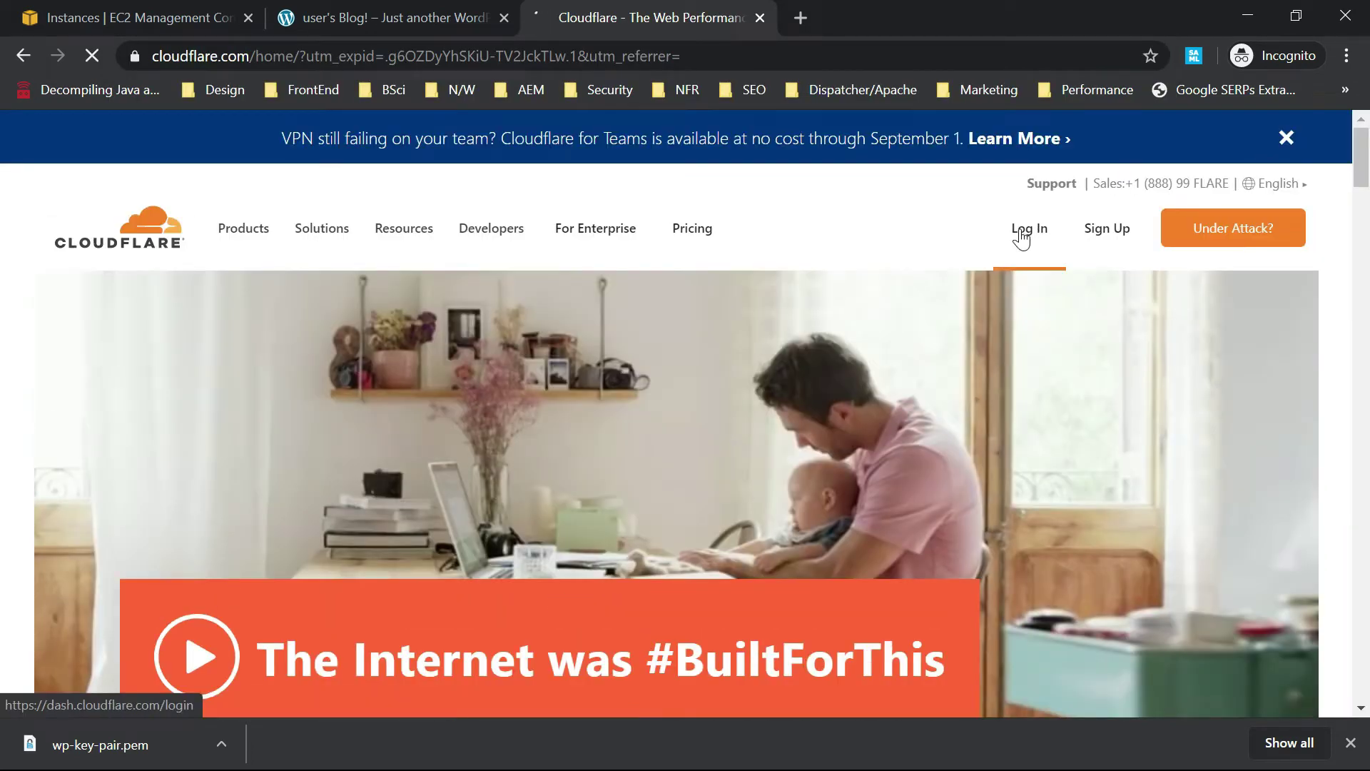
Step: Log in to Cloudflare with the saved account credentials
{"action": "left_click", "coordinate": [1023, 234]}
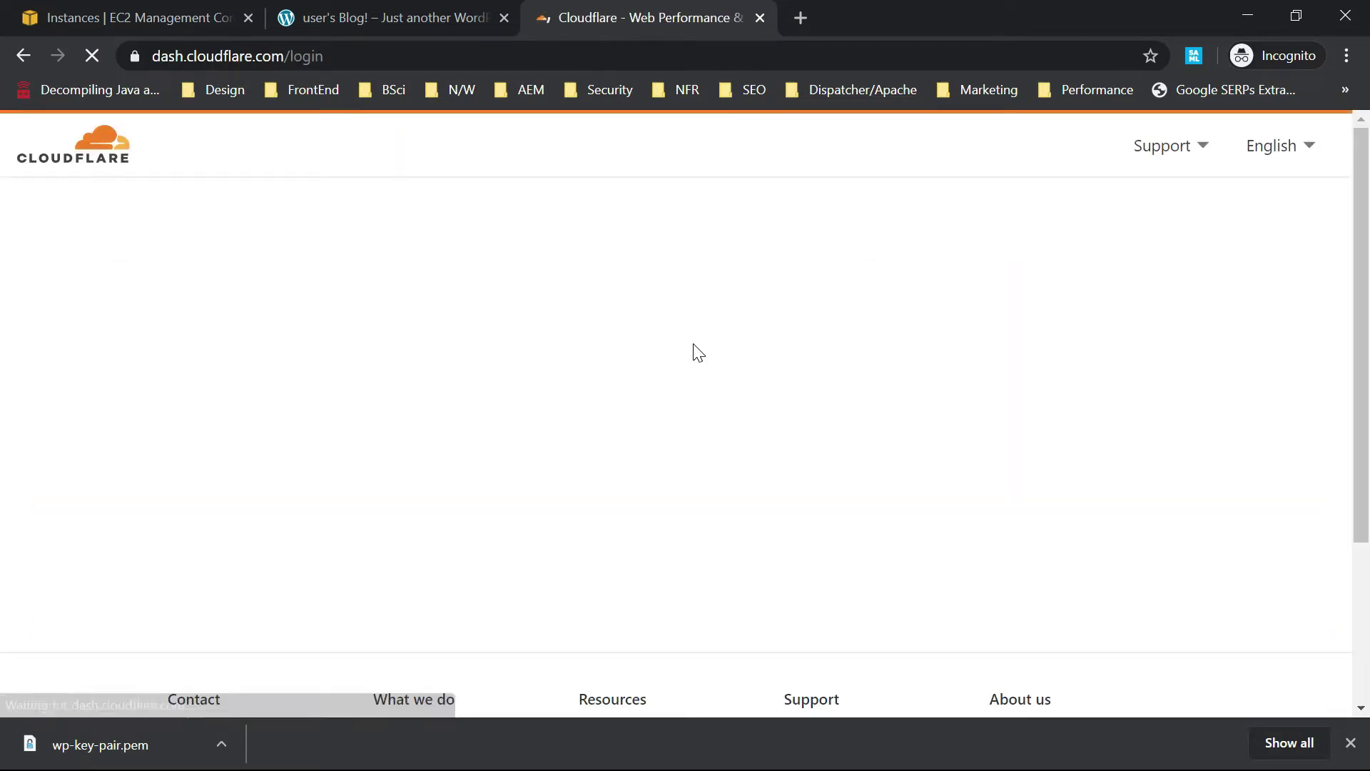
{"action": "left_click", "coordinate": [493, 345]}
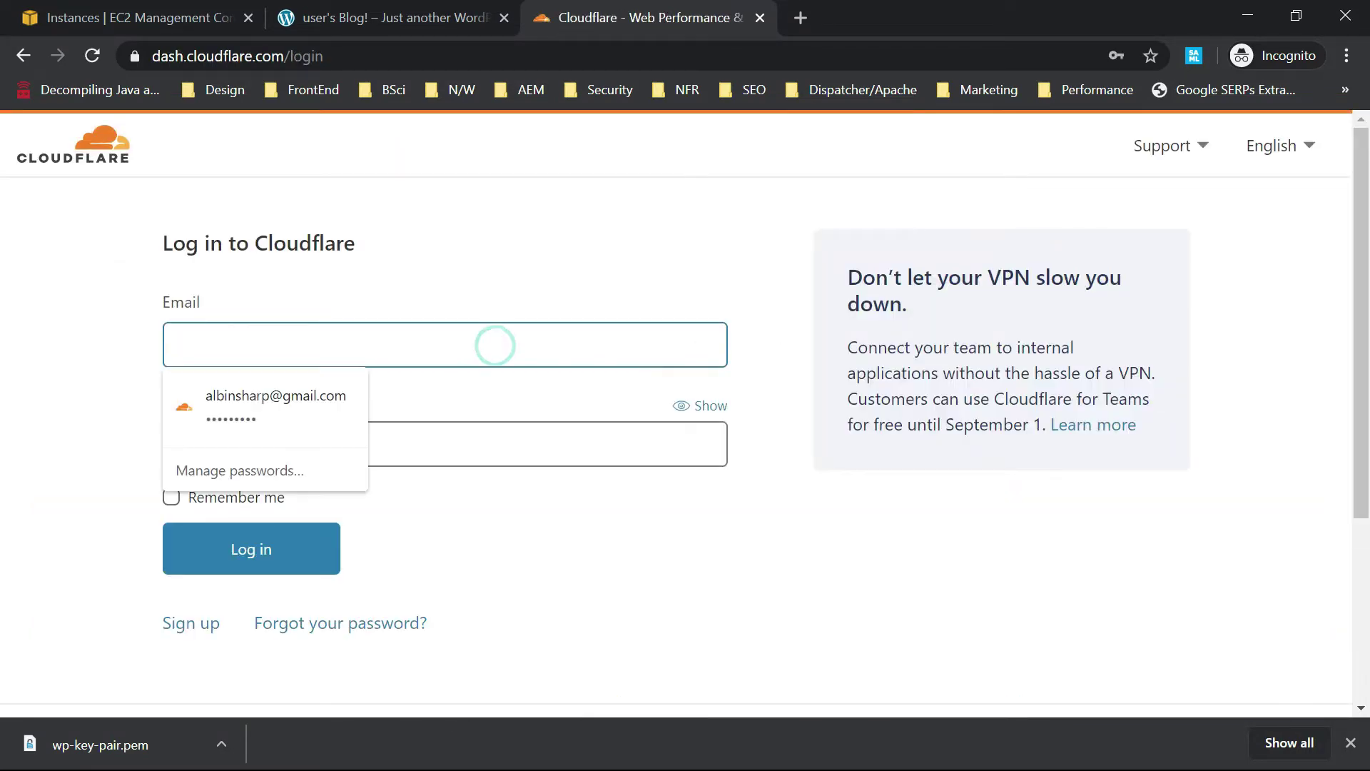
{"action": "left_click", "coordinate": [274, 396]}
{"action": "left_click", "coordinate": [263, 552]}
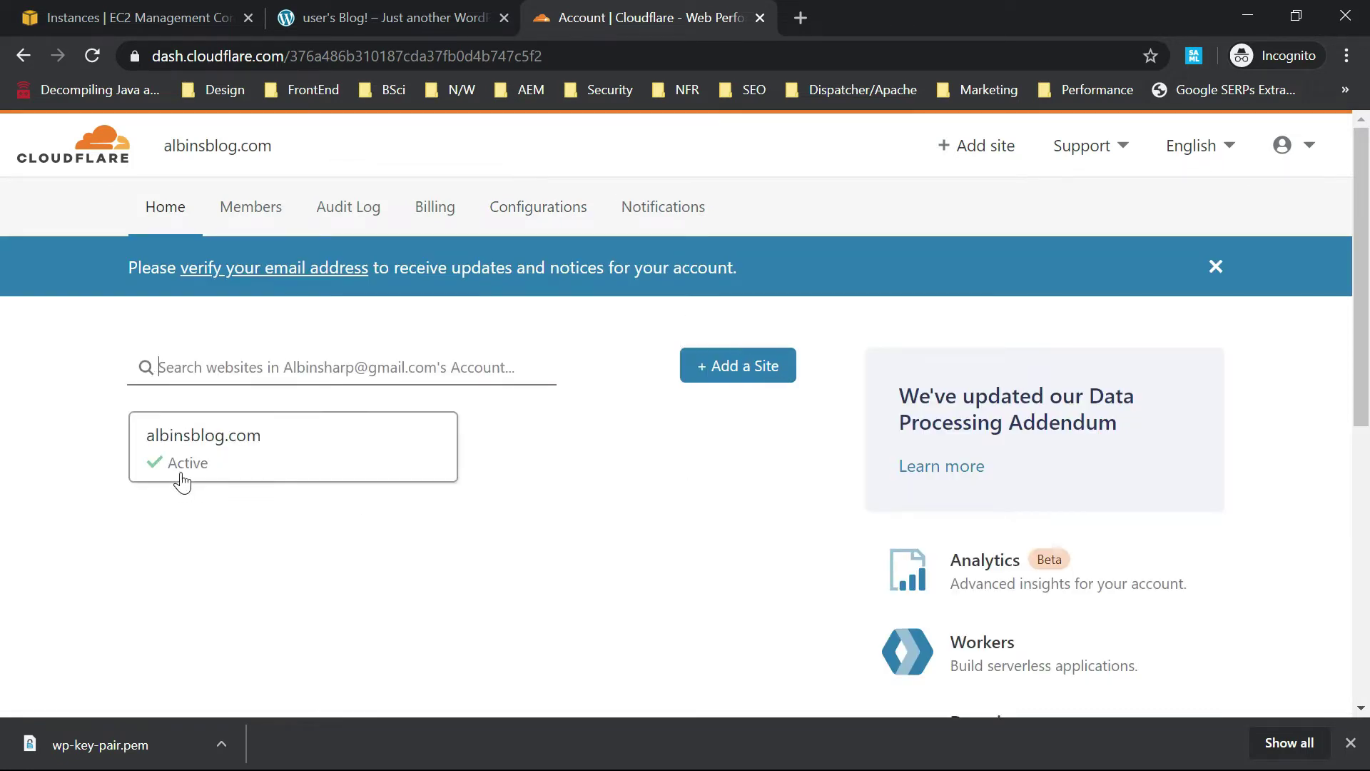
Step: Open the albinsblog.com dashboard and its DNS management page
{"action": "left_click", "coordinate": [180, 461]}
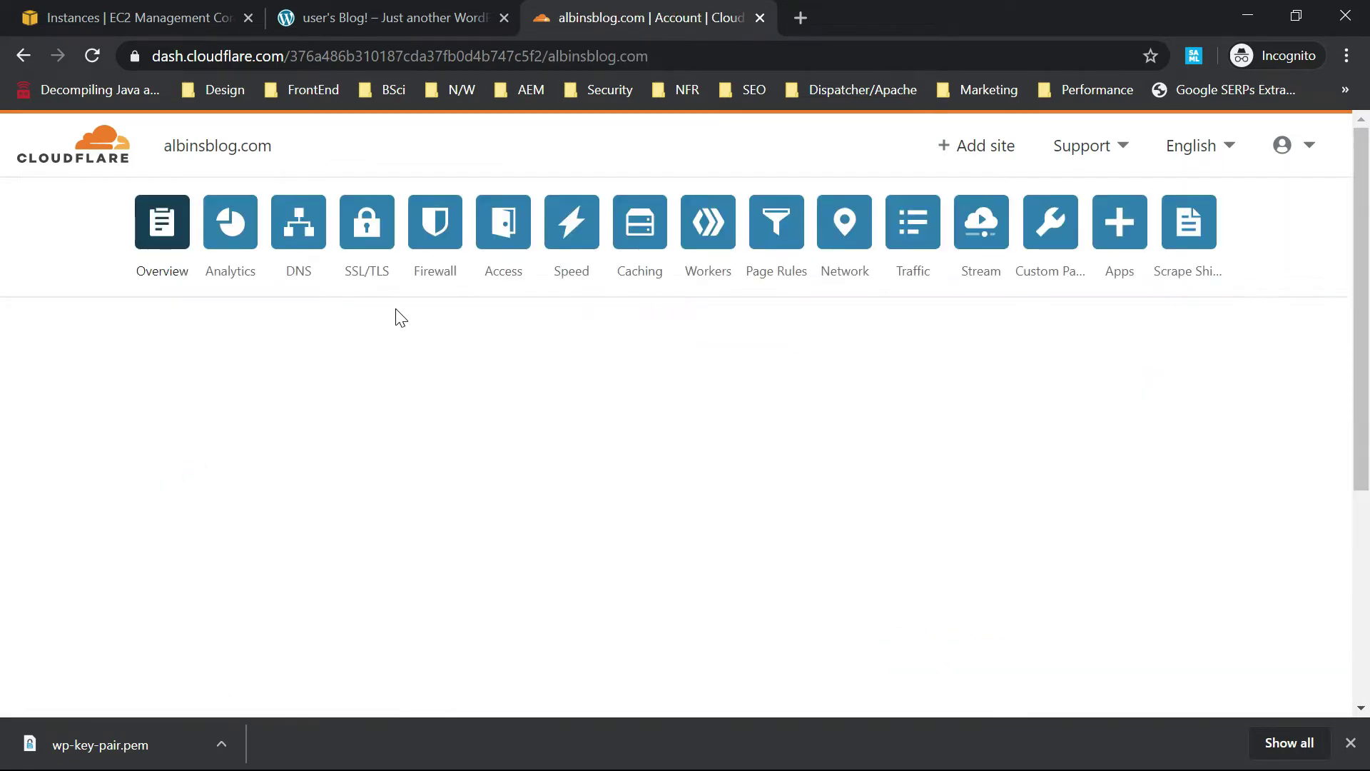
{"action": "left_click", "coordinate": [300, 225]}
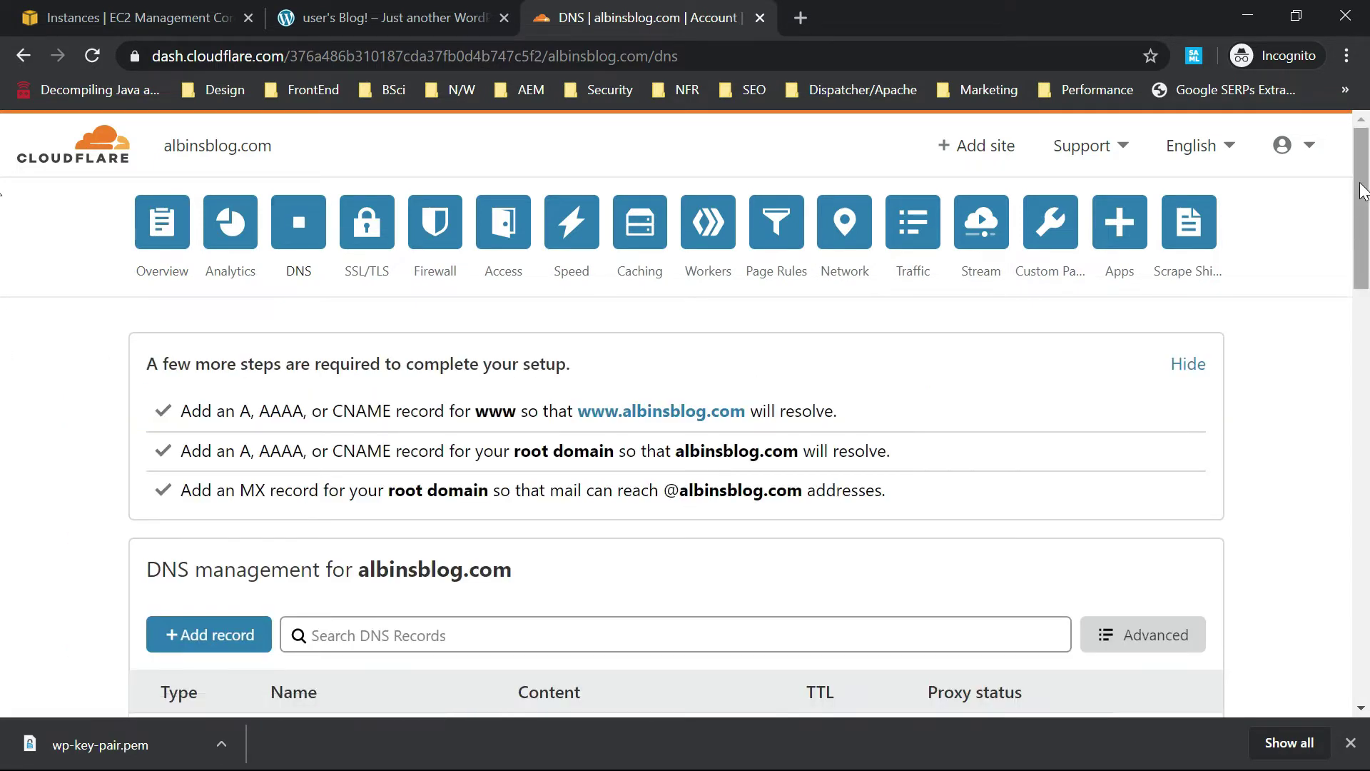
Step: Start a new DNS record named store of type A in Cloudflare
{"action": "left_click", "coordinate": [1360, 257]}
{"action": "left_click", "coordinate": [1361, 174]}
{"action": "scroll", "coordinate": [1361, 219], "scroll_direction": "down", "scroll_amount": 2}
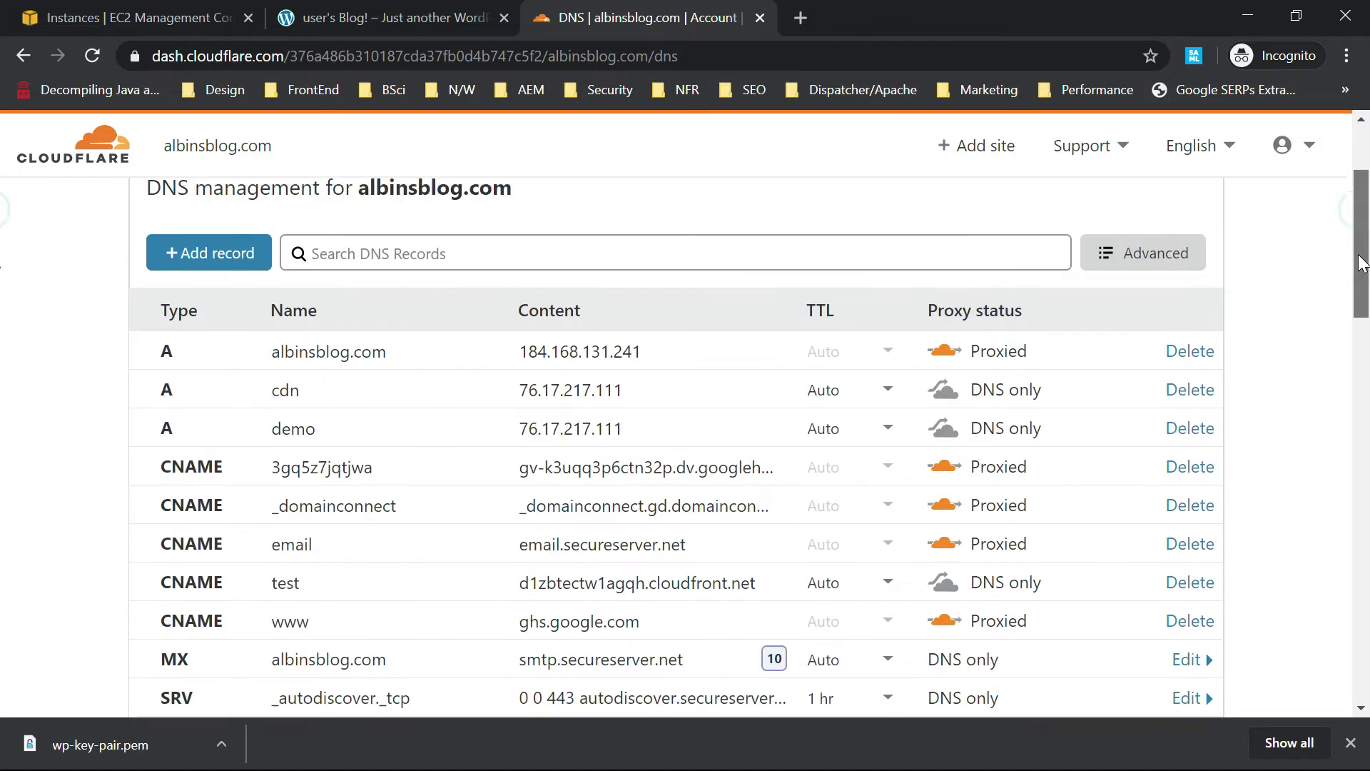
{"action": "left_click", "coordinate": [213, 250]}
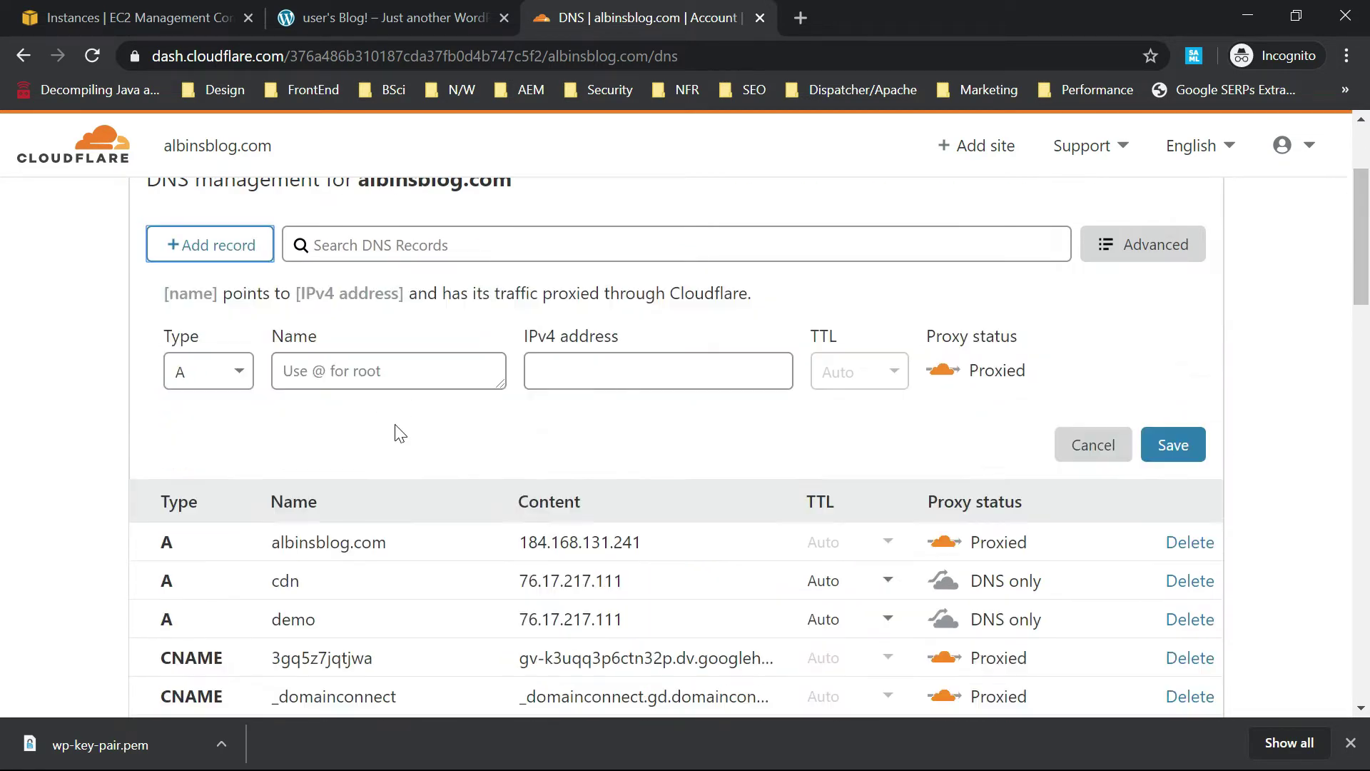
{"action": "left_click", "coordinate": [379, 371]}
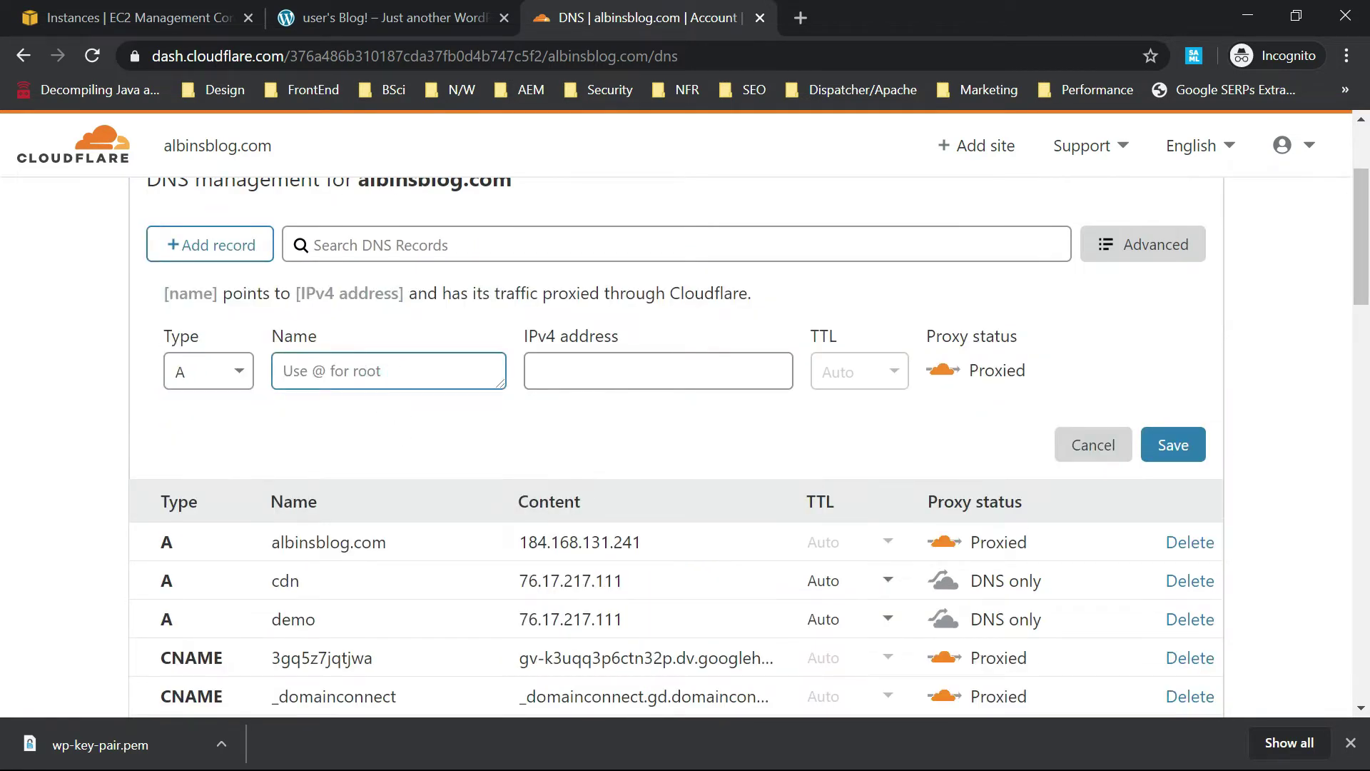
{"action": "type", "text": "store"}
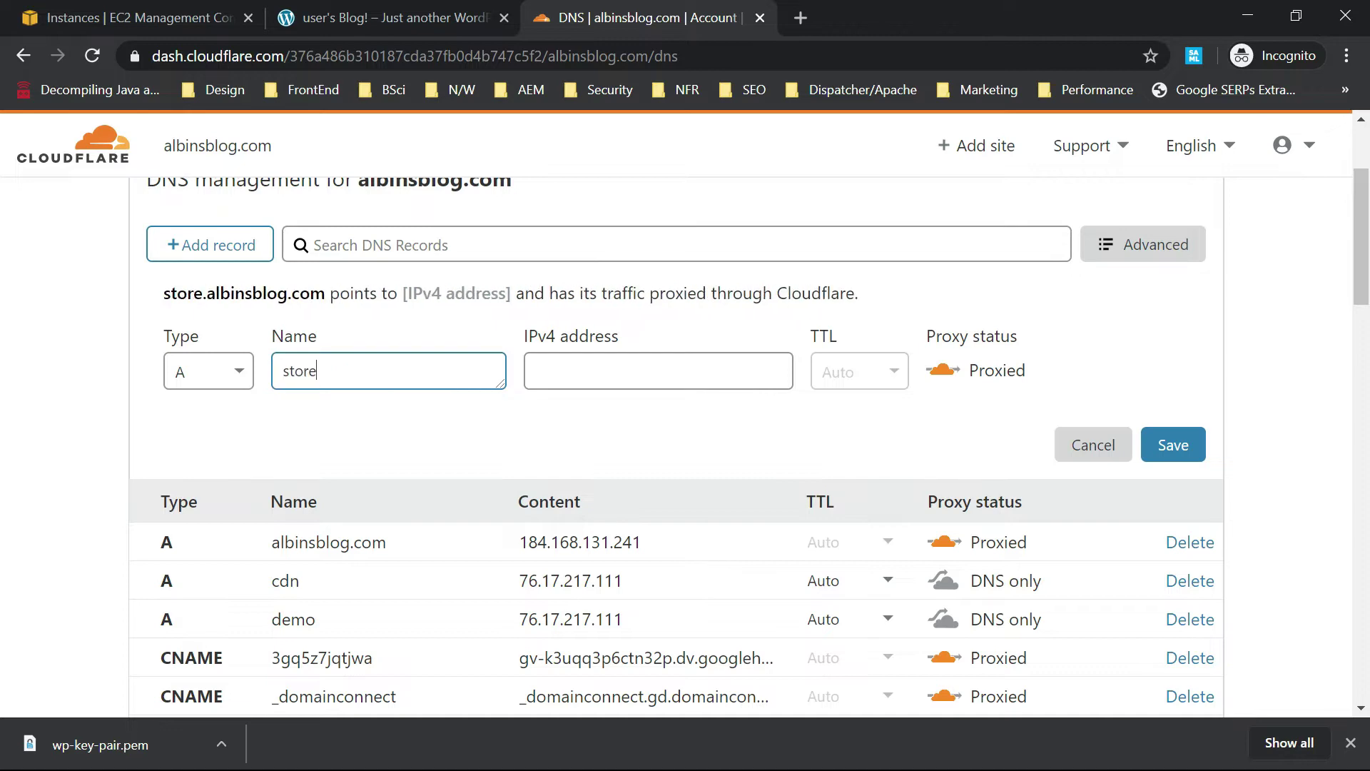
{"action": "left_click", "coordinate": [621, 372]}
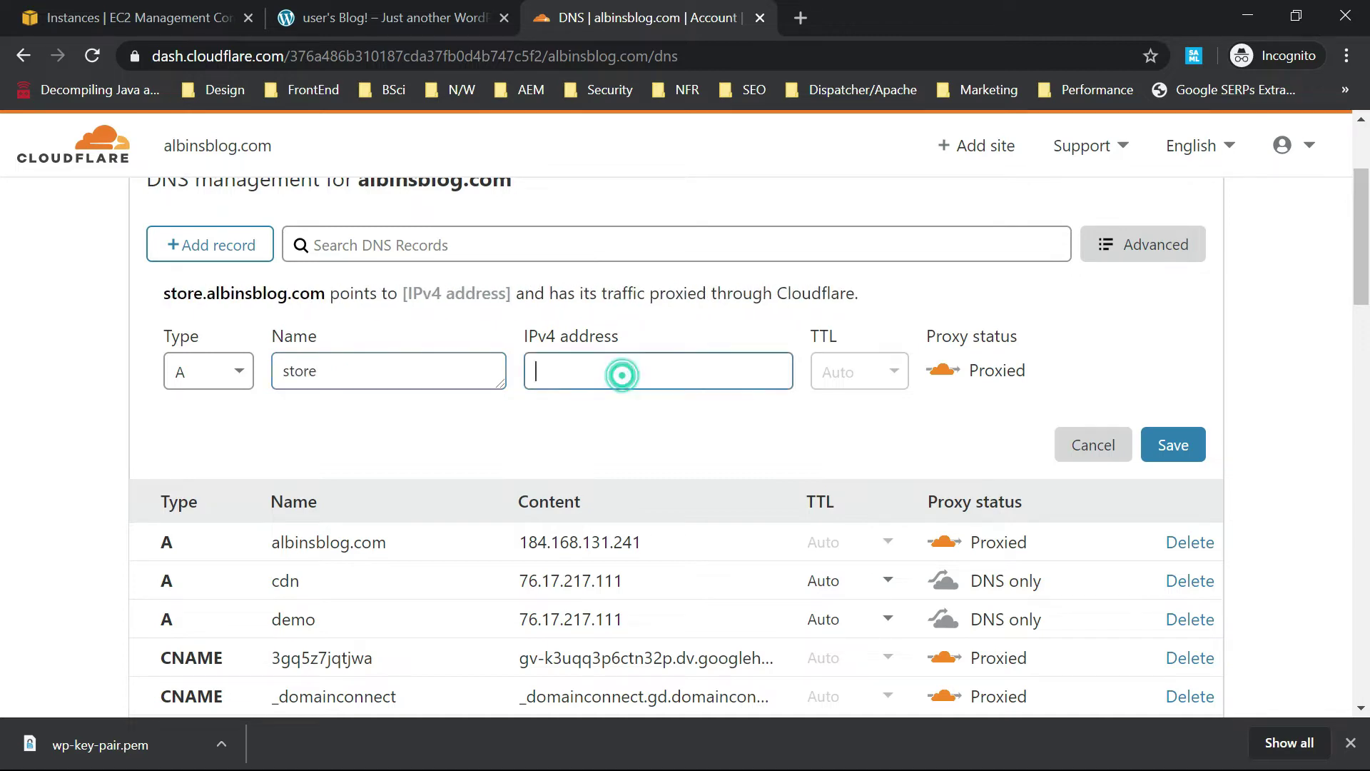
Step: Paste the EC2 instance IP 3.133.91.46 as the content and save the proxied record
{"action": "left_click", "coordinate": [144, 14]}
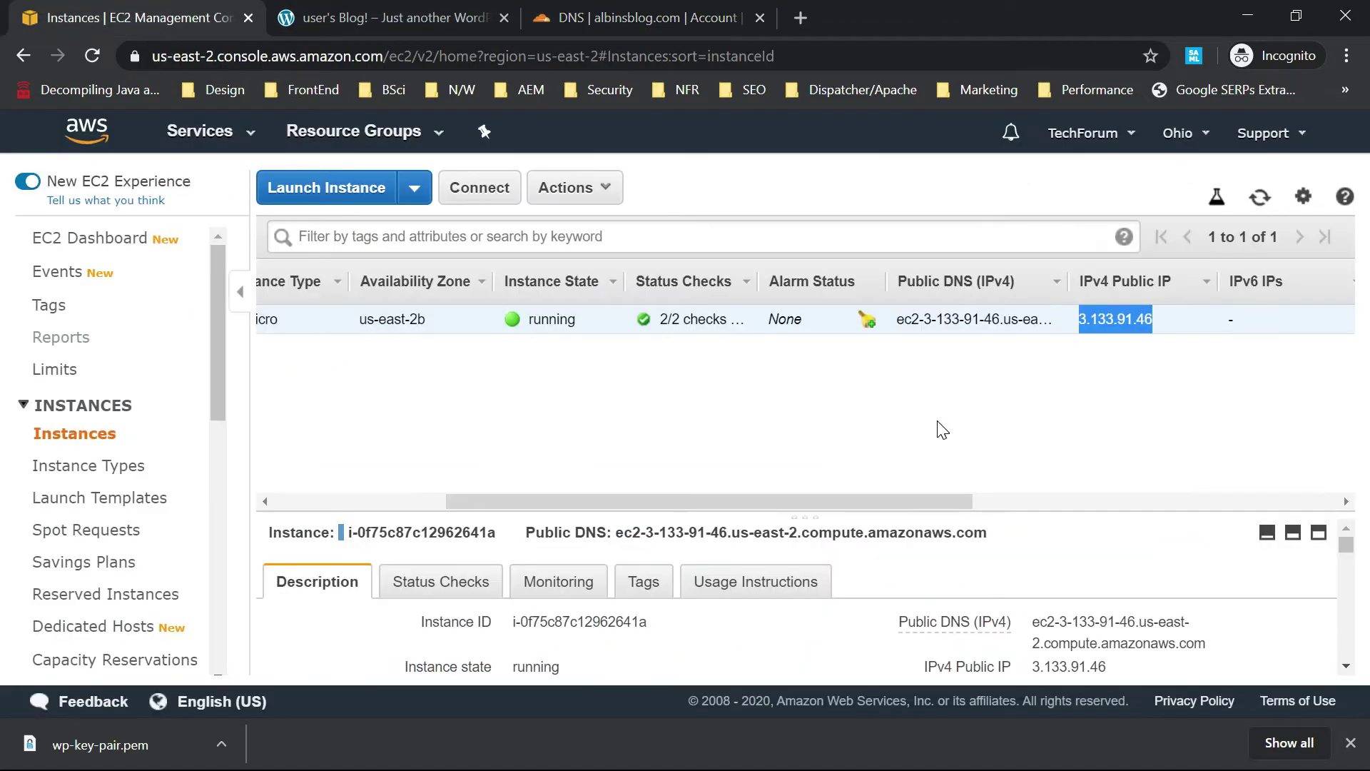
{"action": "left_click", "coordinate": [641, 17]}
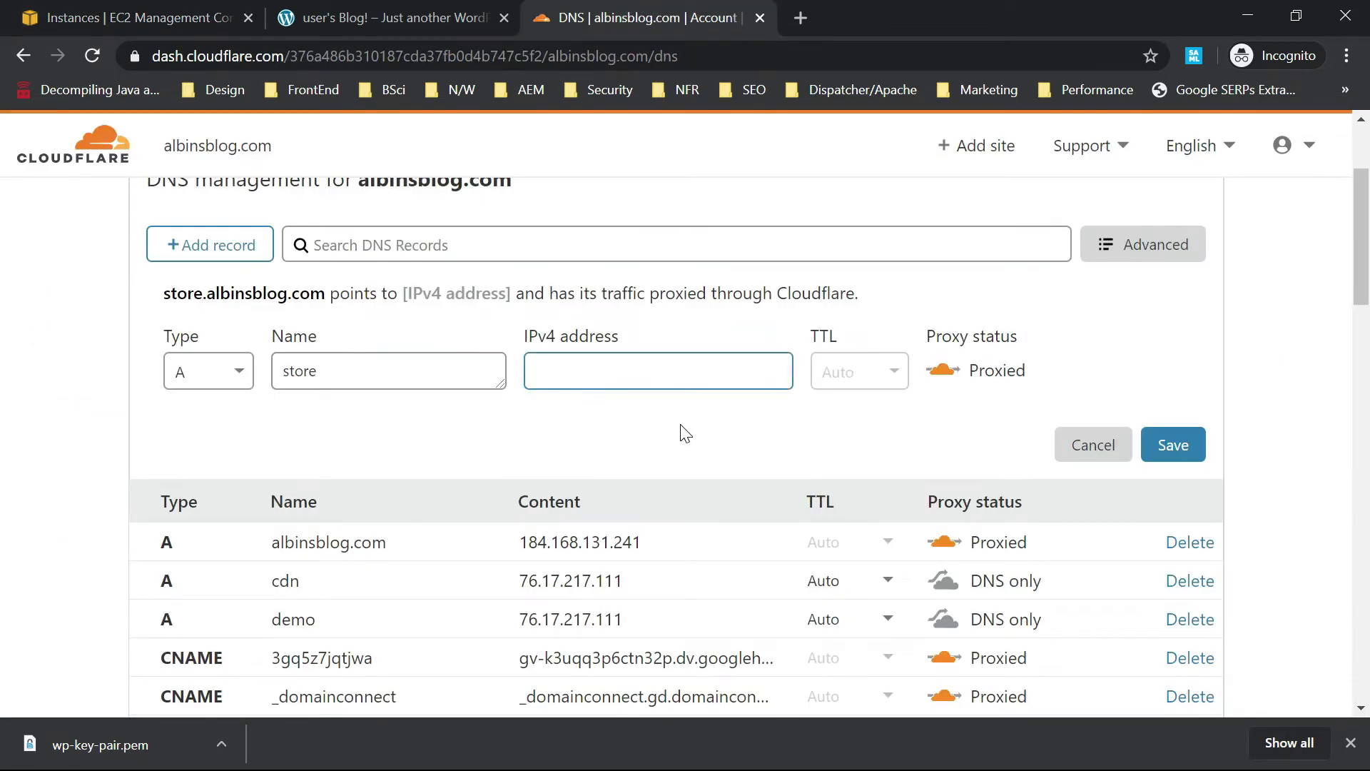
{"action": "type", "text": "3.133.91.46"}
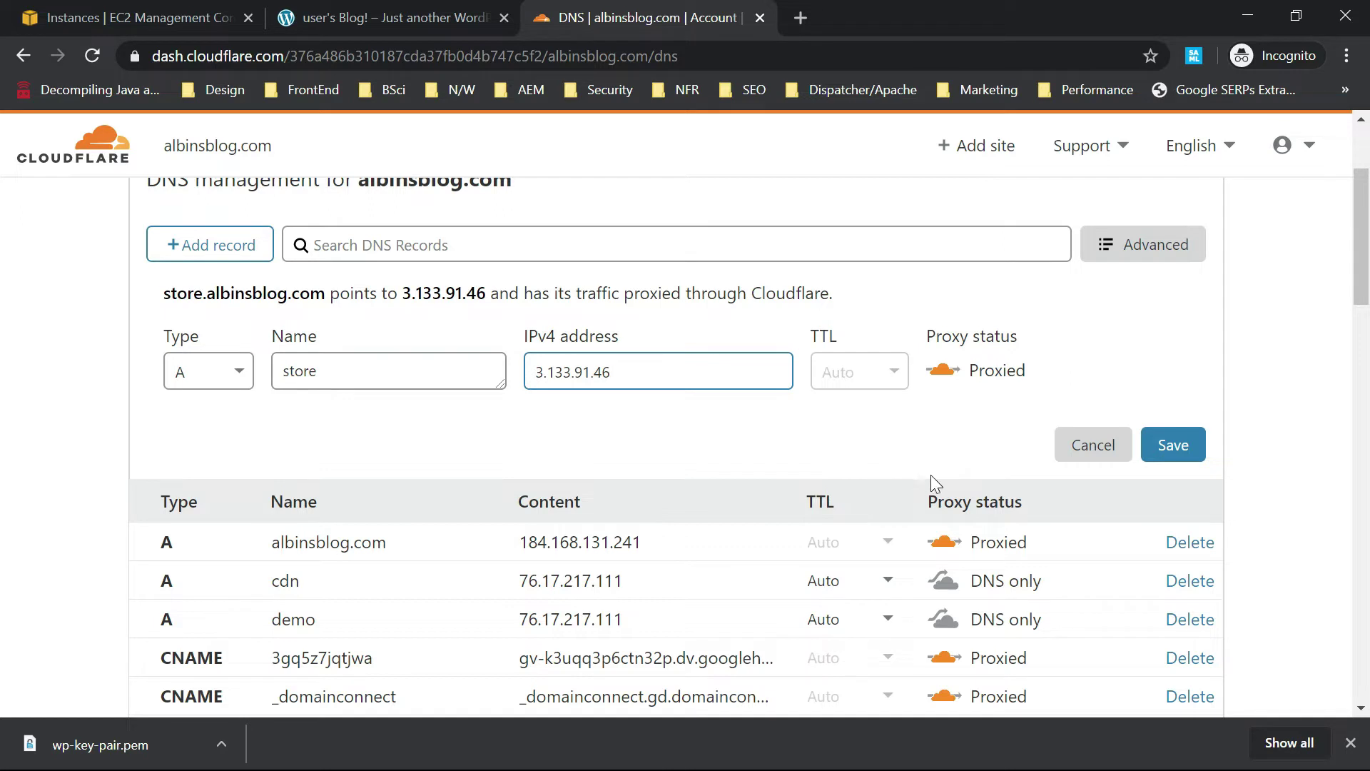
{"action": "left_click", "coordinate": [1167, 443]}
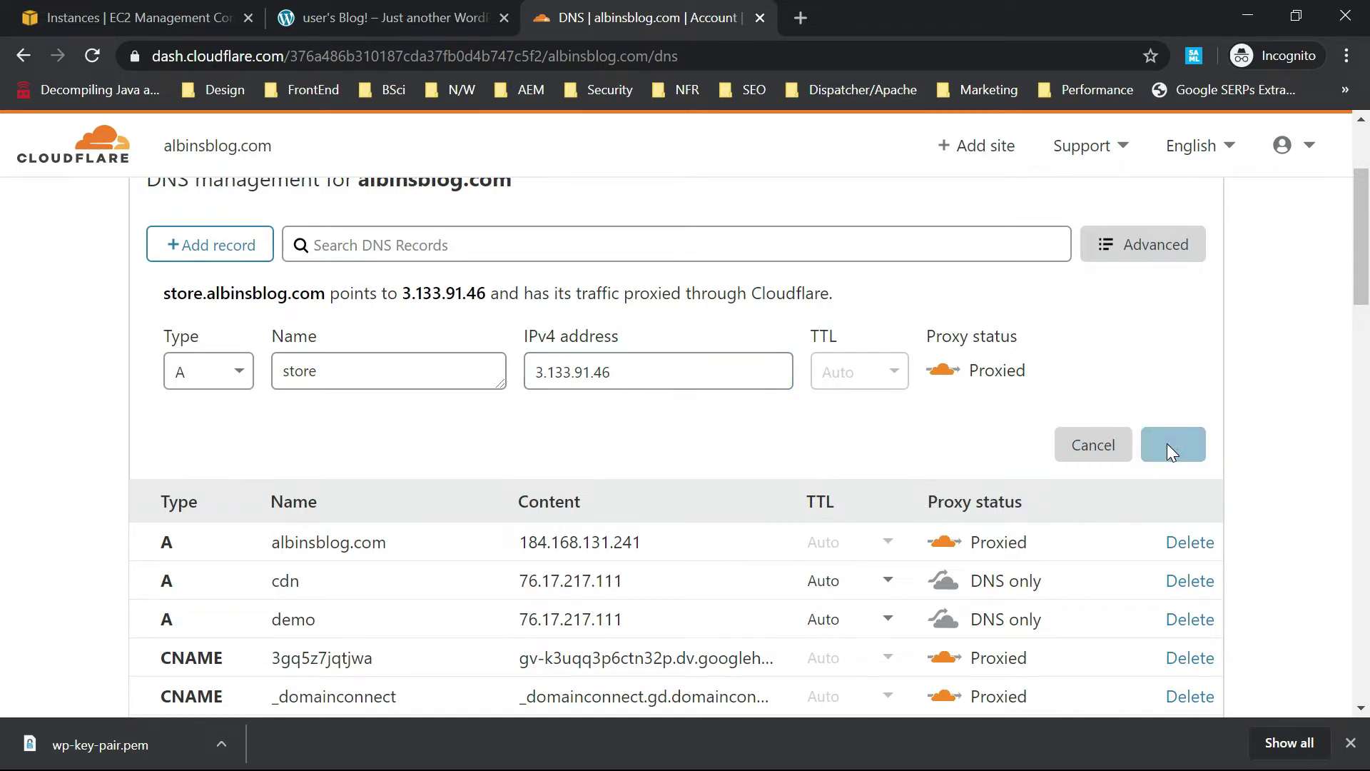
Step: Search Google for dns checker and open dnschecker.org in a new tab
{"action": "left_click", "coordinate": [803, 19]}
{"action": "type", "text": "dnc"}
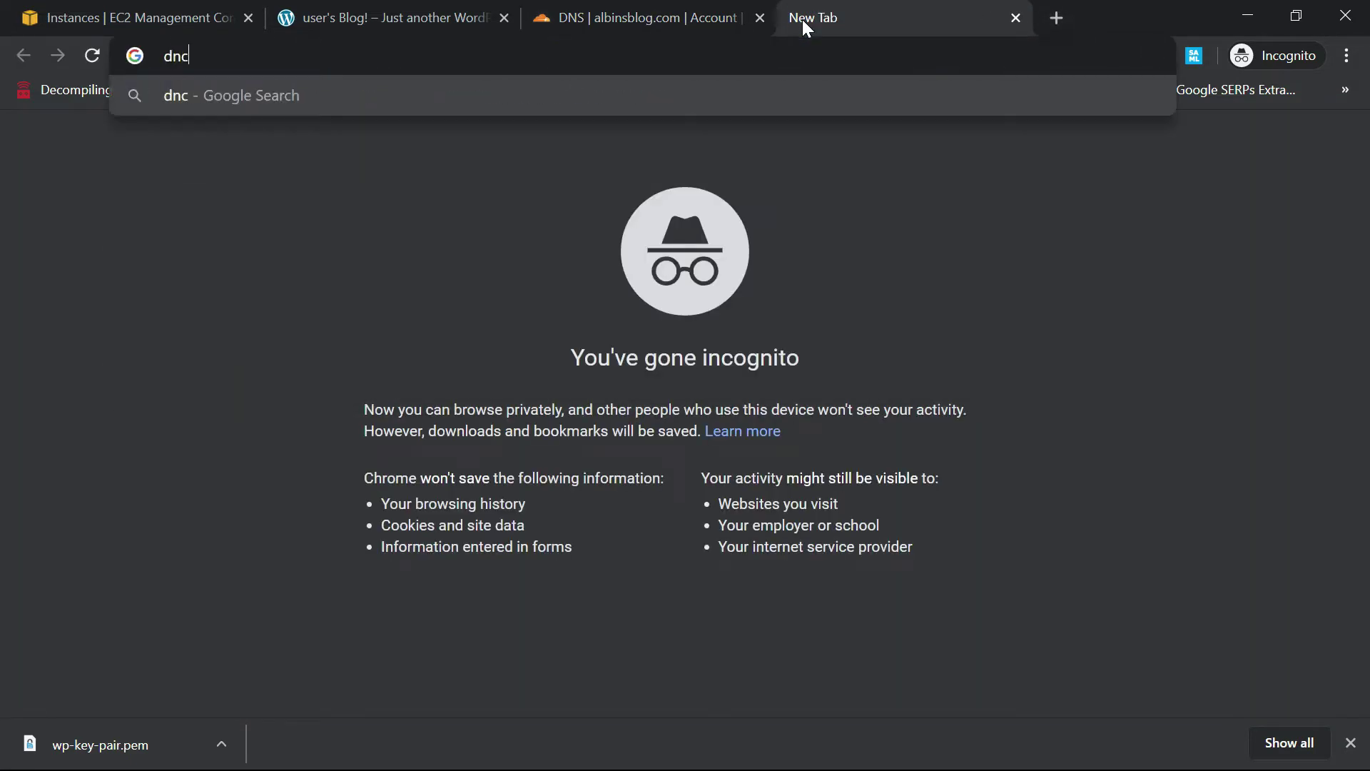
{"action": "key", "text": "BackSpace"}
{"action": "type", "text": "s checker"}
{"action": "key", "text": "Return"}
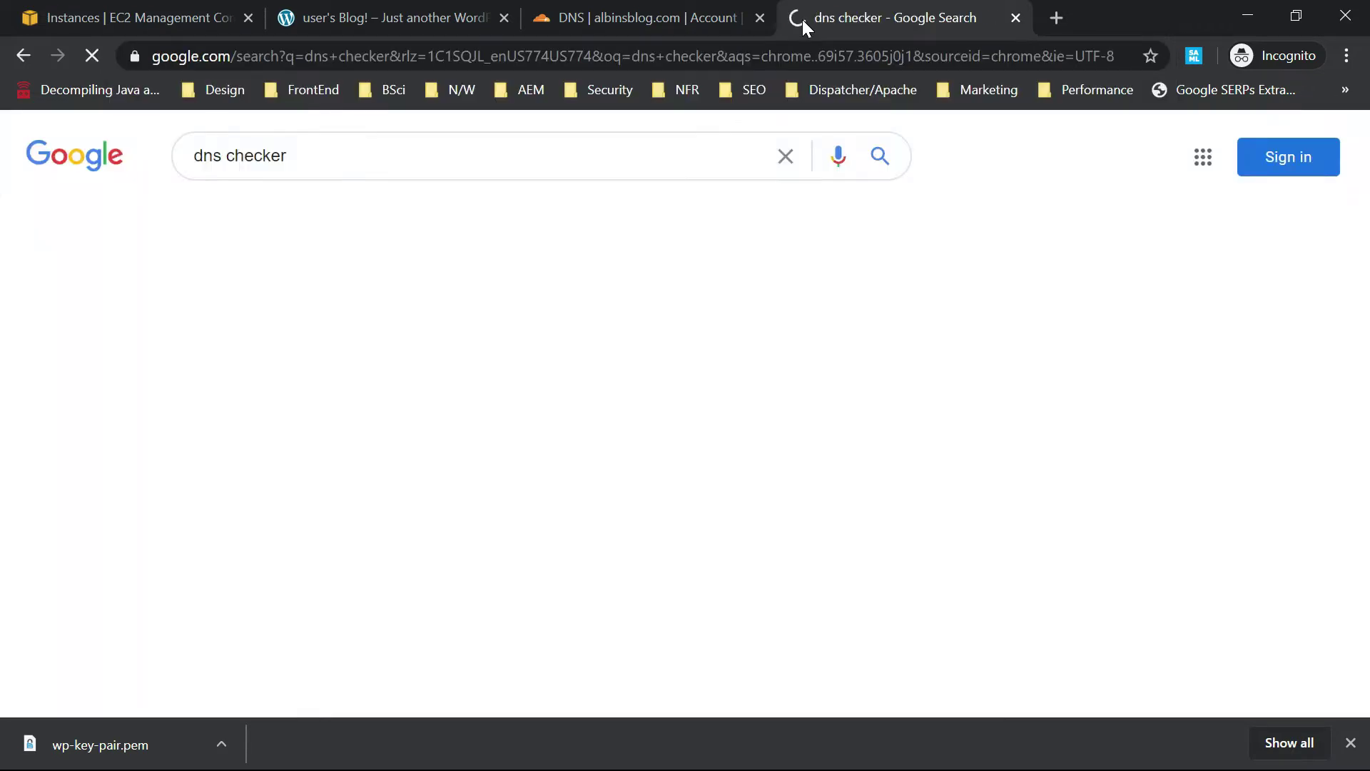
{"action": "left_click", "coordinate": [441, 333]}
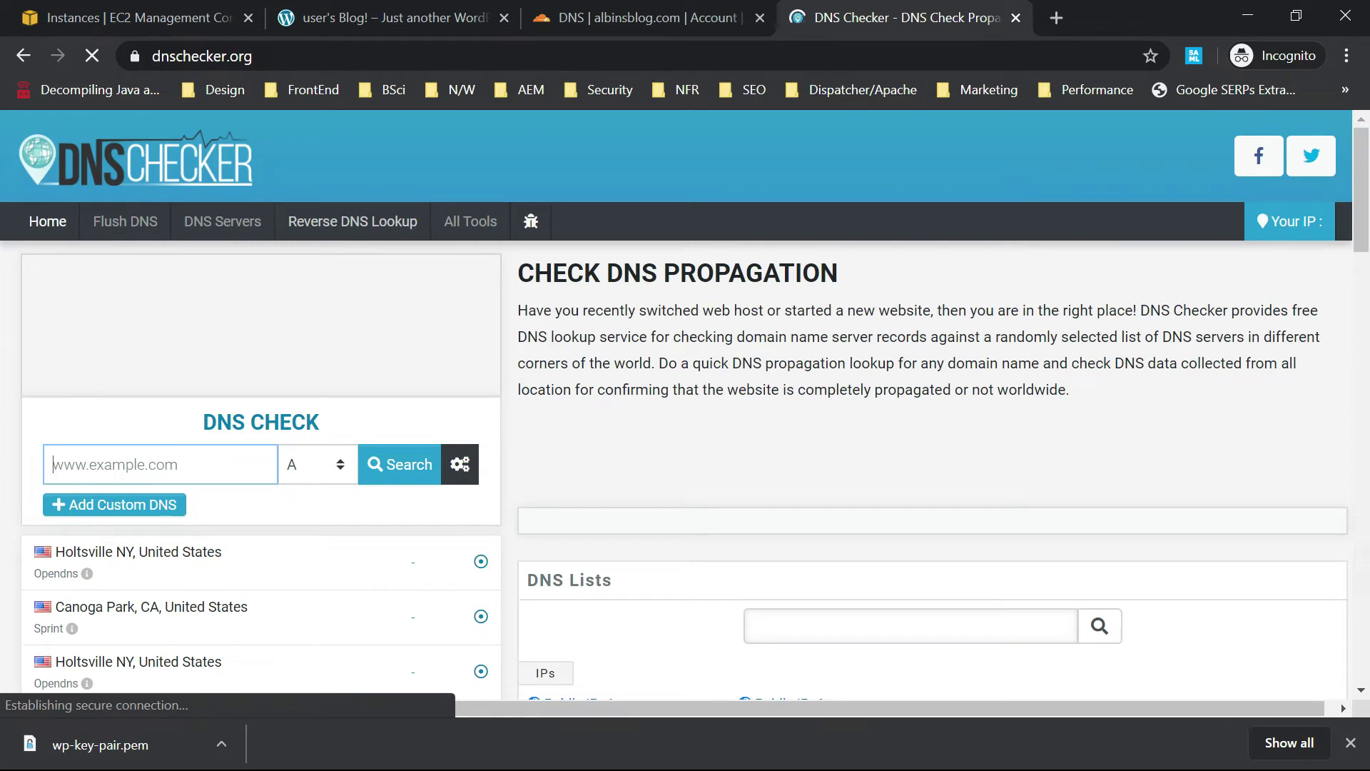
Step: Run a propagation lookup for store.albinsblog.com and copy the domain name
{"action": "left_click", "coordinate": [149, 464]}
{"action": "type", "text": "stor"}
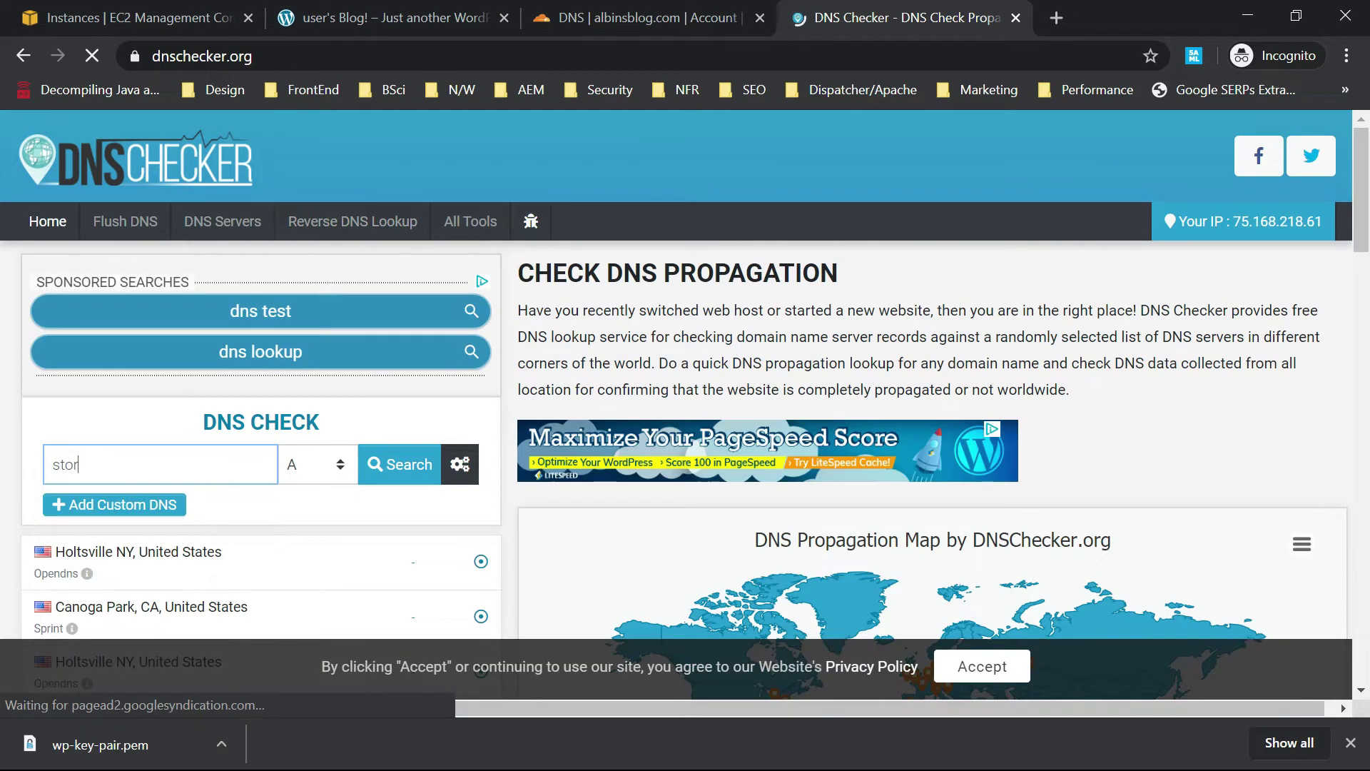
{"action": "type", "text": "e.albin"}
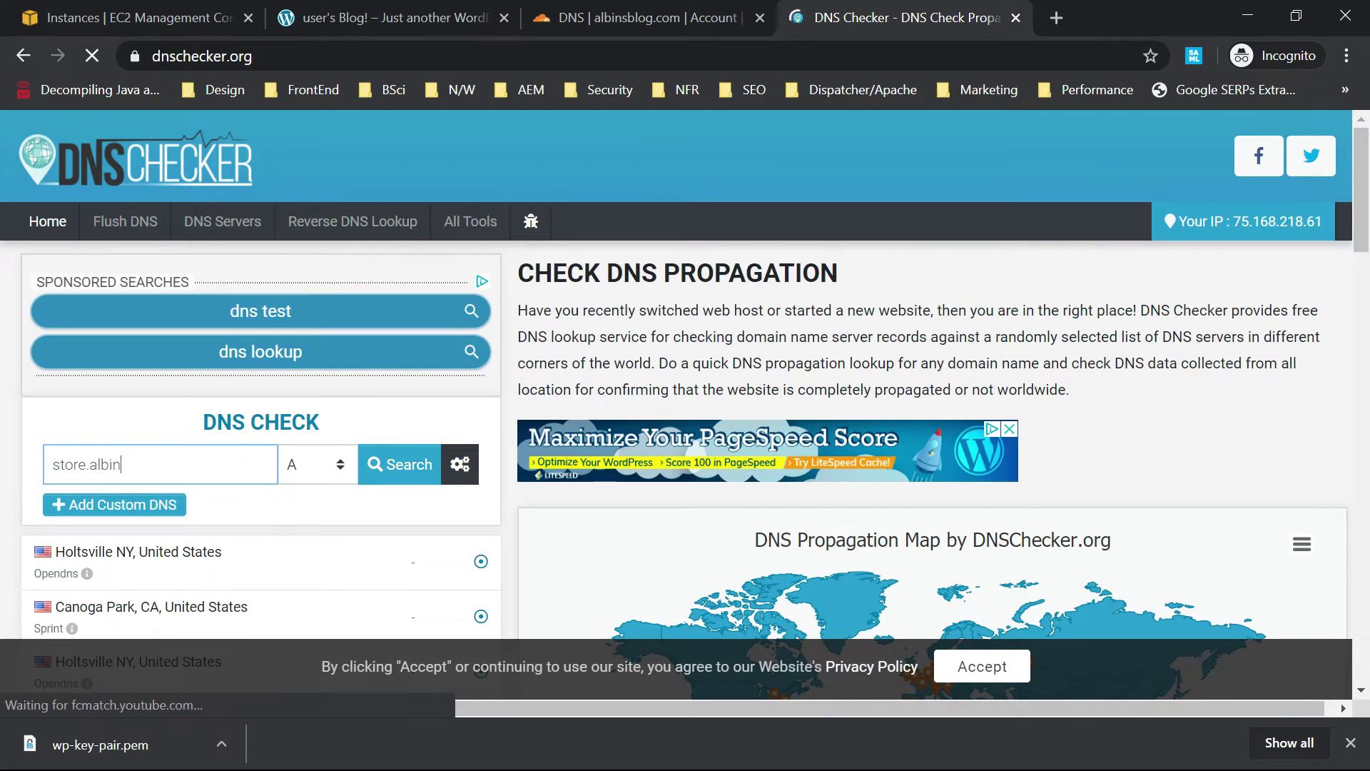
{"action": "type", "text": "sblog.com"}
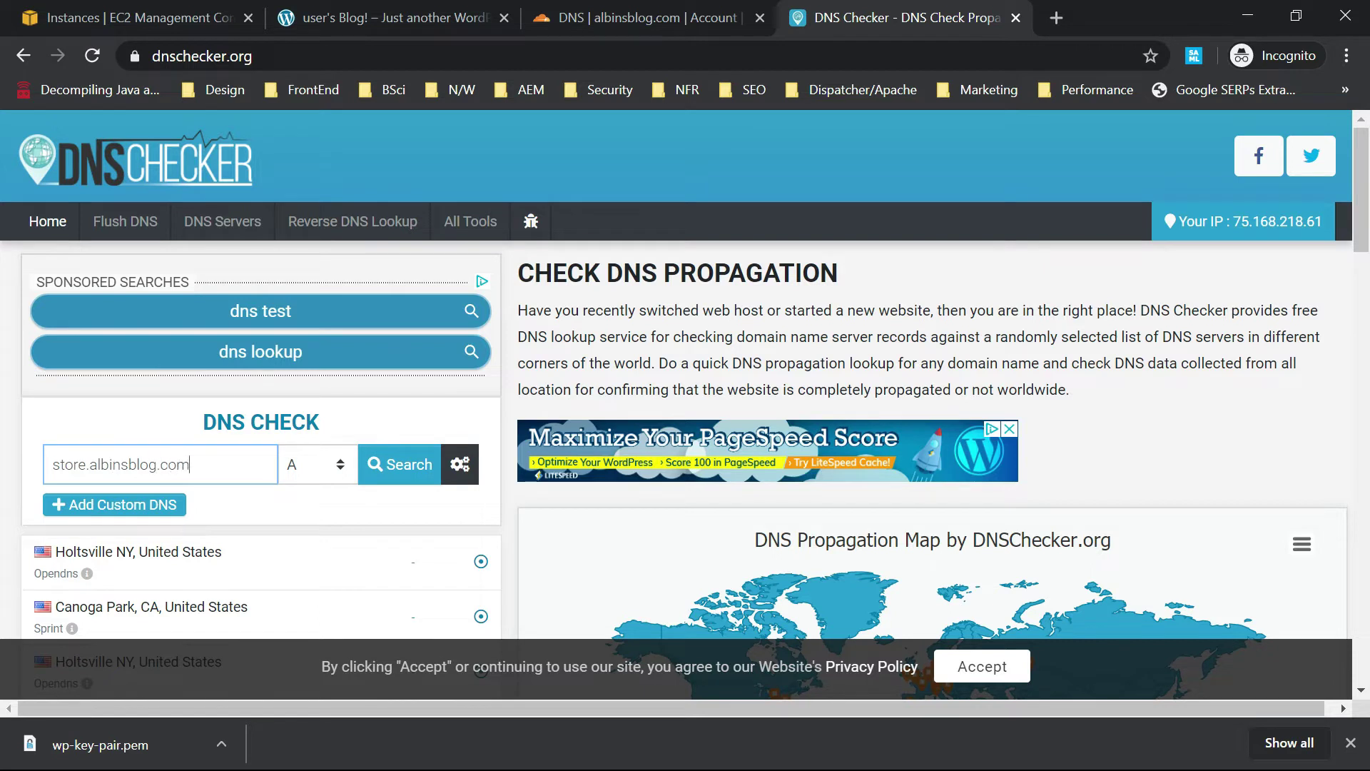
{"action": "left_click", "coordinate": [420, 471]}
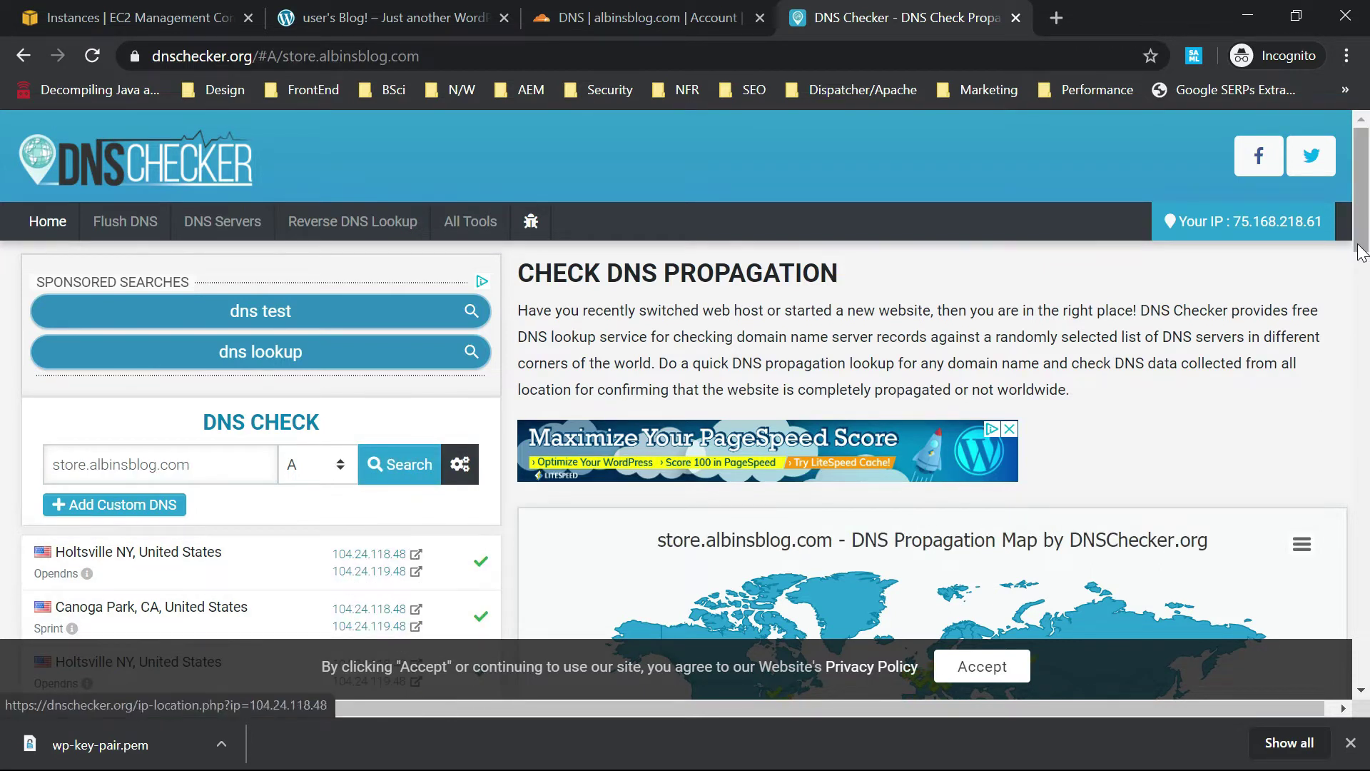
{"action": "scroll", "coordinate": [1365, 206], "scroll_direction": "down", "scroll_amount": 1}
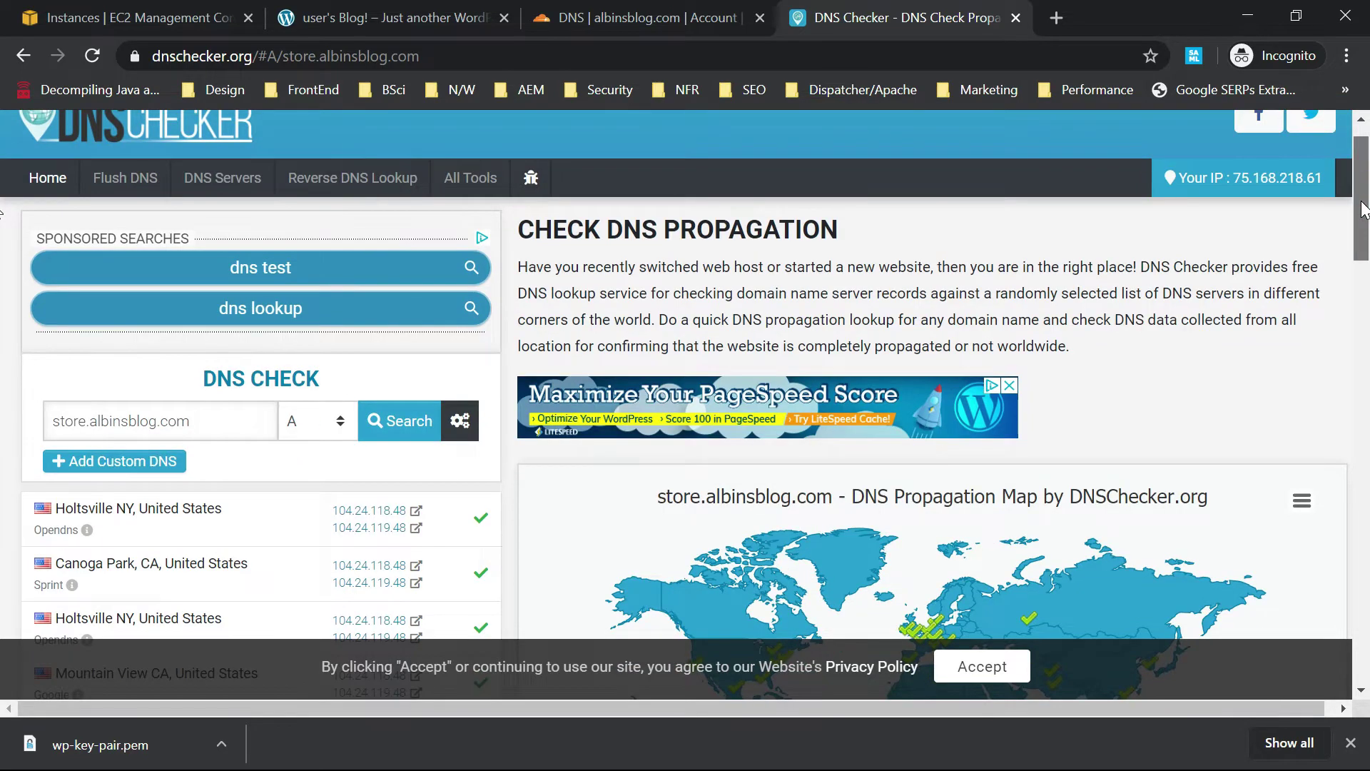
{"action": "scroll", "coordinate": [1365, 207], "scroll_direction": "up", "scroll_amount": 1}
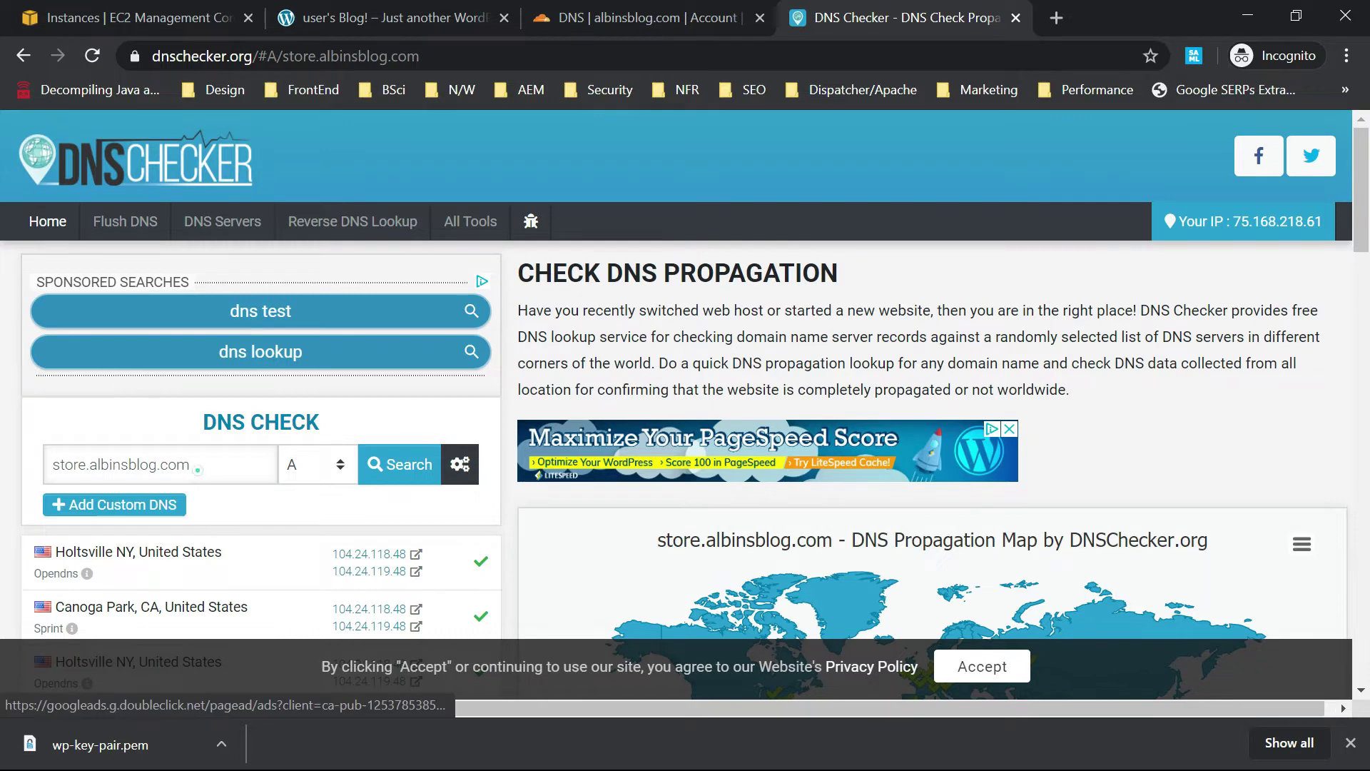
{"action": "left_click_drag", "start_coordinate": [197, 472], "coordinate": [5, 443]}
{"action": "key", "text": "ctrl+c"}
Step: Visit store.albinsblog.com in a new tab, landing on the WordPress signup page
{"action": "left_click", "coordinate": [1056, 18]}
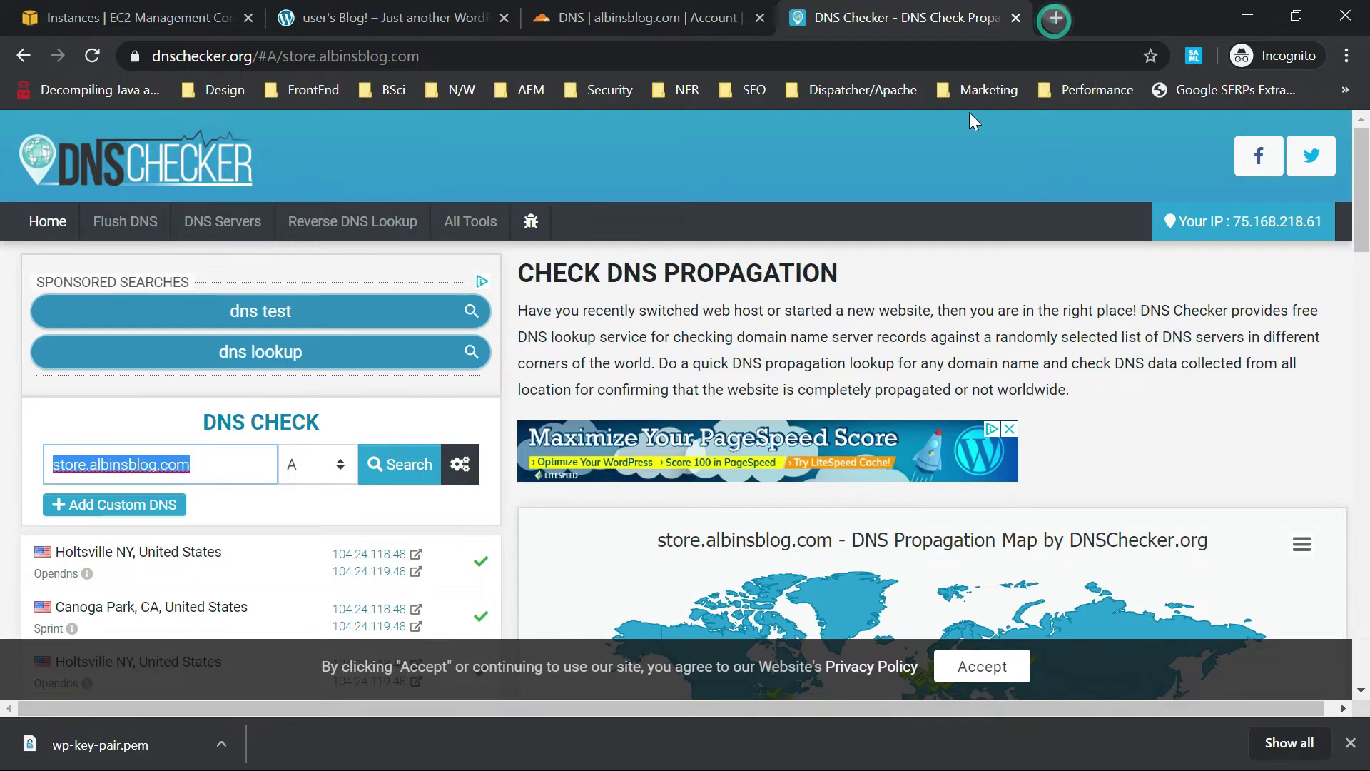
{"action": "key", "text": "ctrl+v"}
{"action": "key", "text": "Return"}
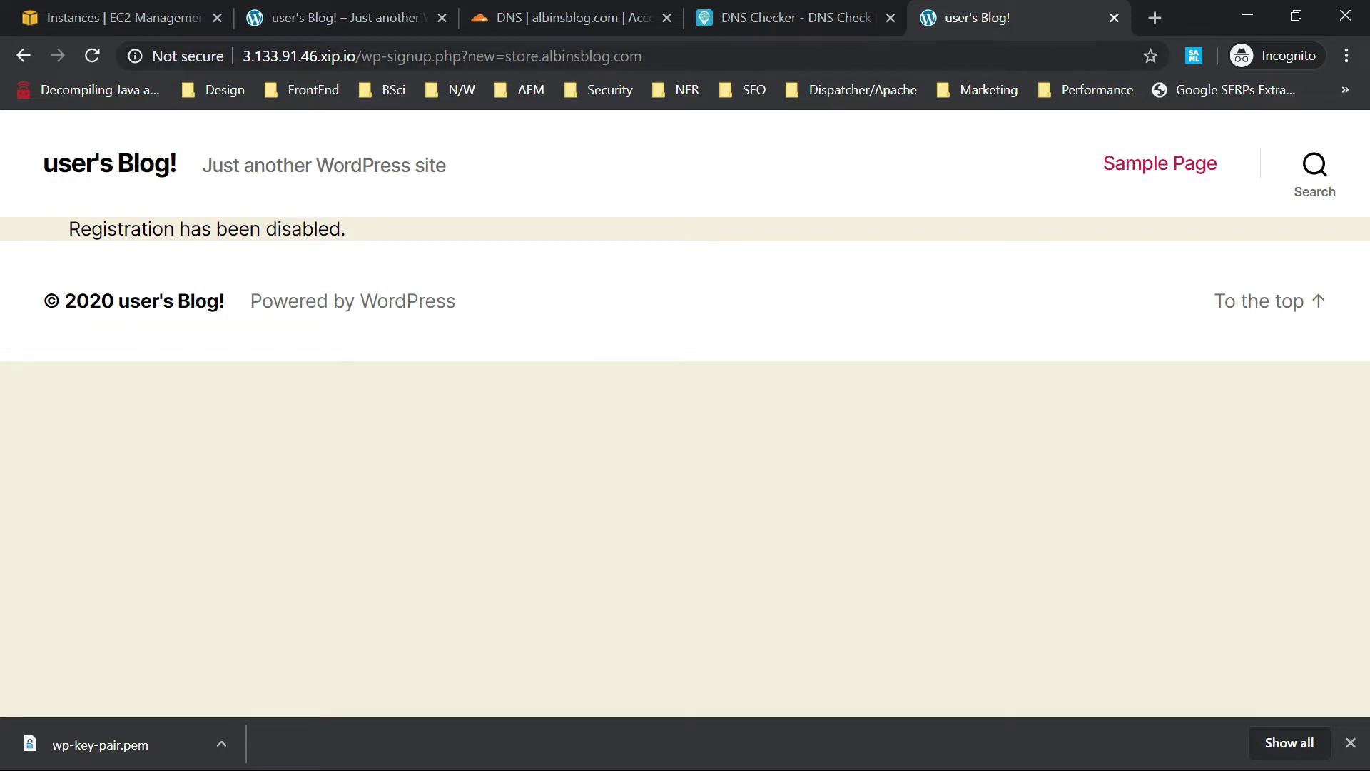
Step: Replace the wp-signup path with wp-admin to reach the WordPress login page, then return to the EC2 console
{"action": "left_click_drag", "start_coordinate": [362, 56], "coordinate": [643, 57]}
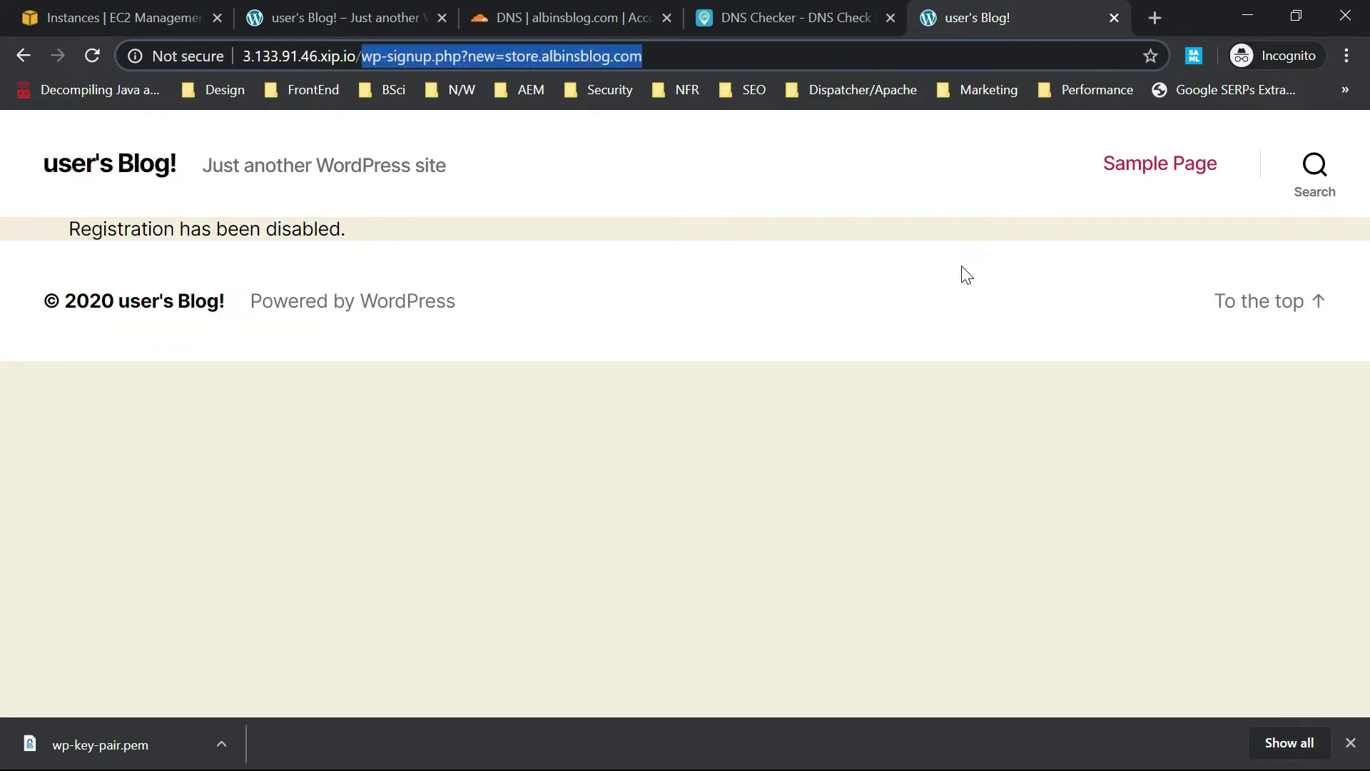
{"action": "type", "text": "wp-ad"}
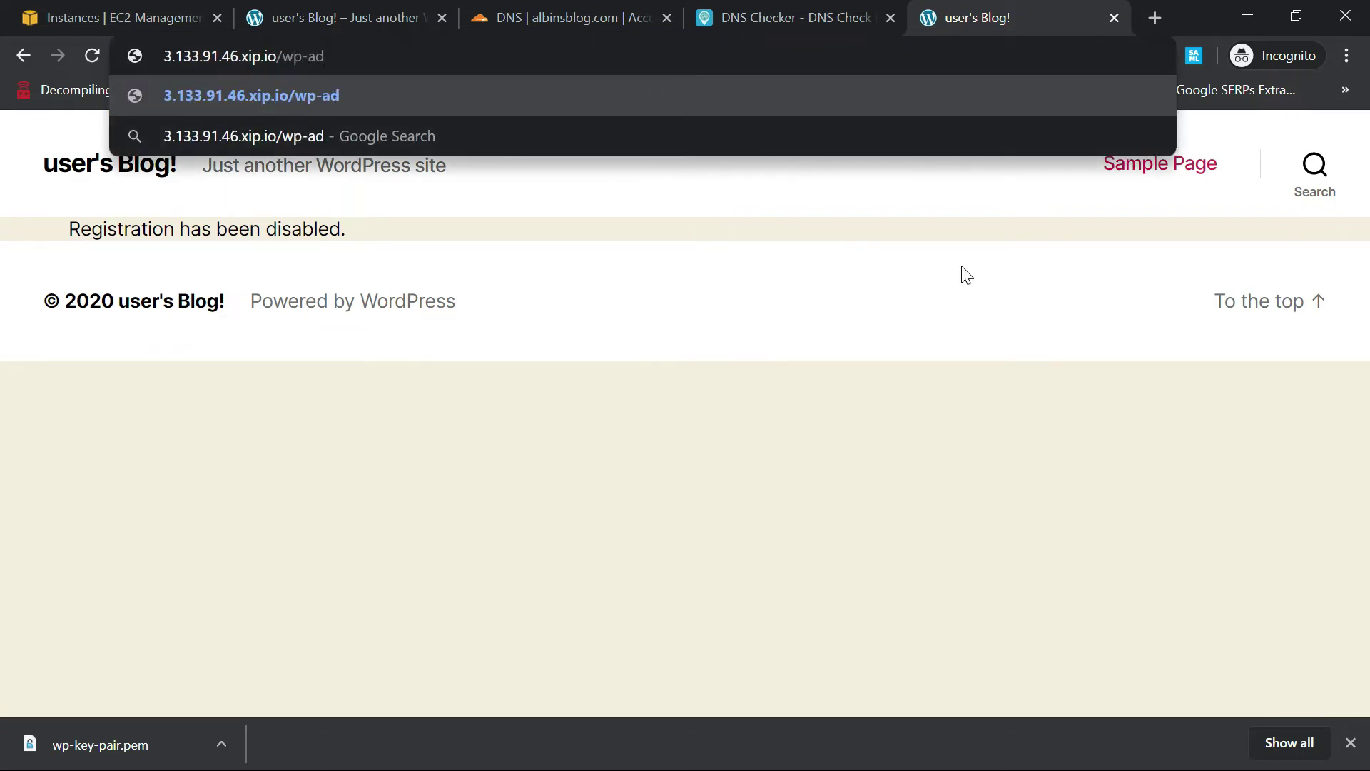
{"action": "type", "text": "min"}
{"action": "key", "text": "Return"}
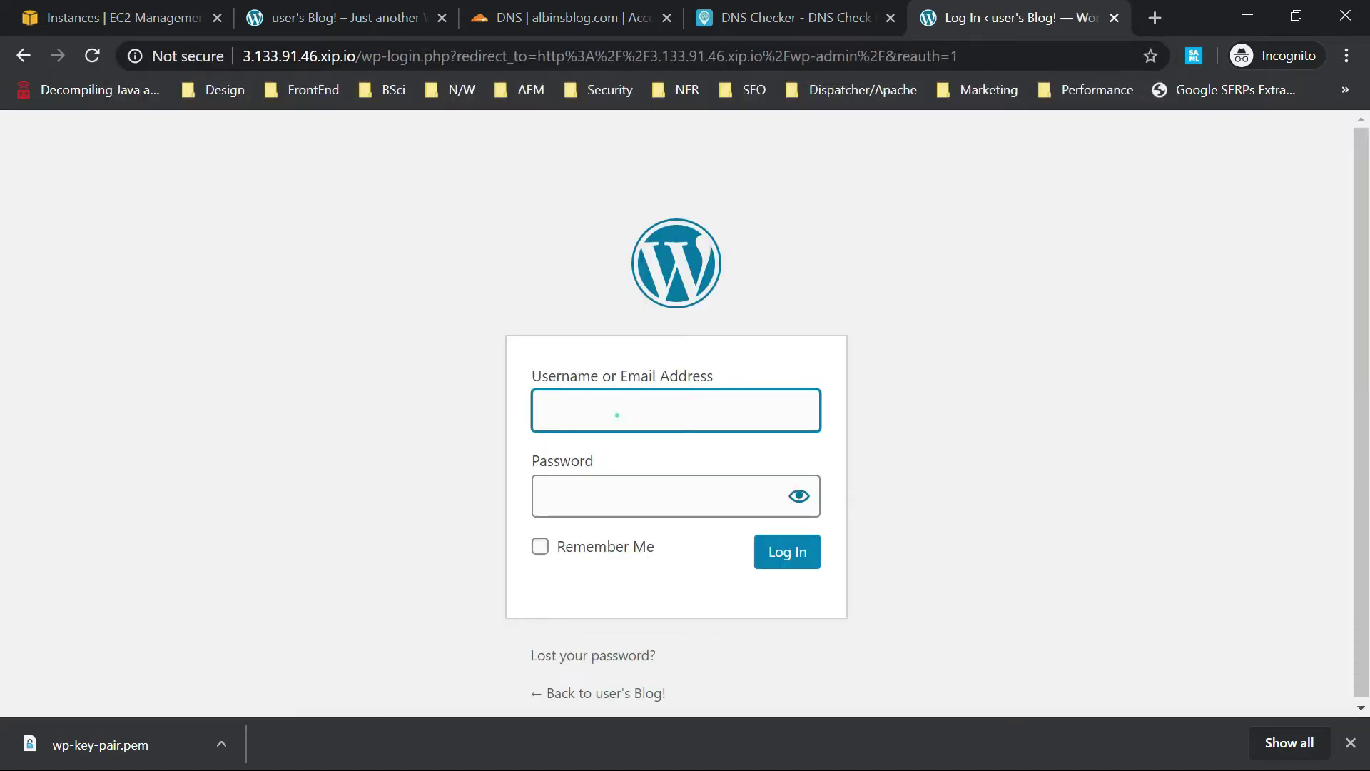
{"action": "left_click", "coordinate": [617, 414]}
{"action": "left_click", "coordinate": [895, 311]}
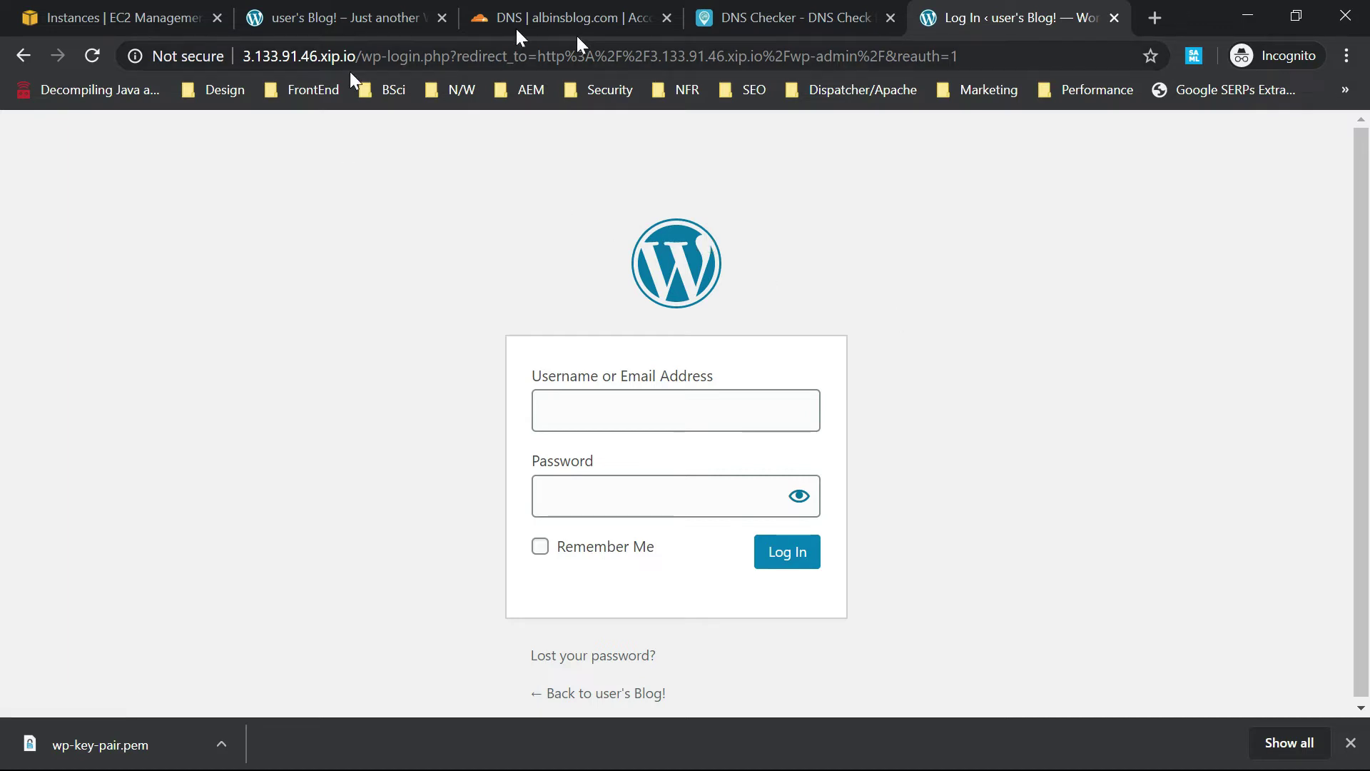
{"action": "left_click", "coordinate": [94, 18]}
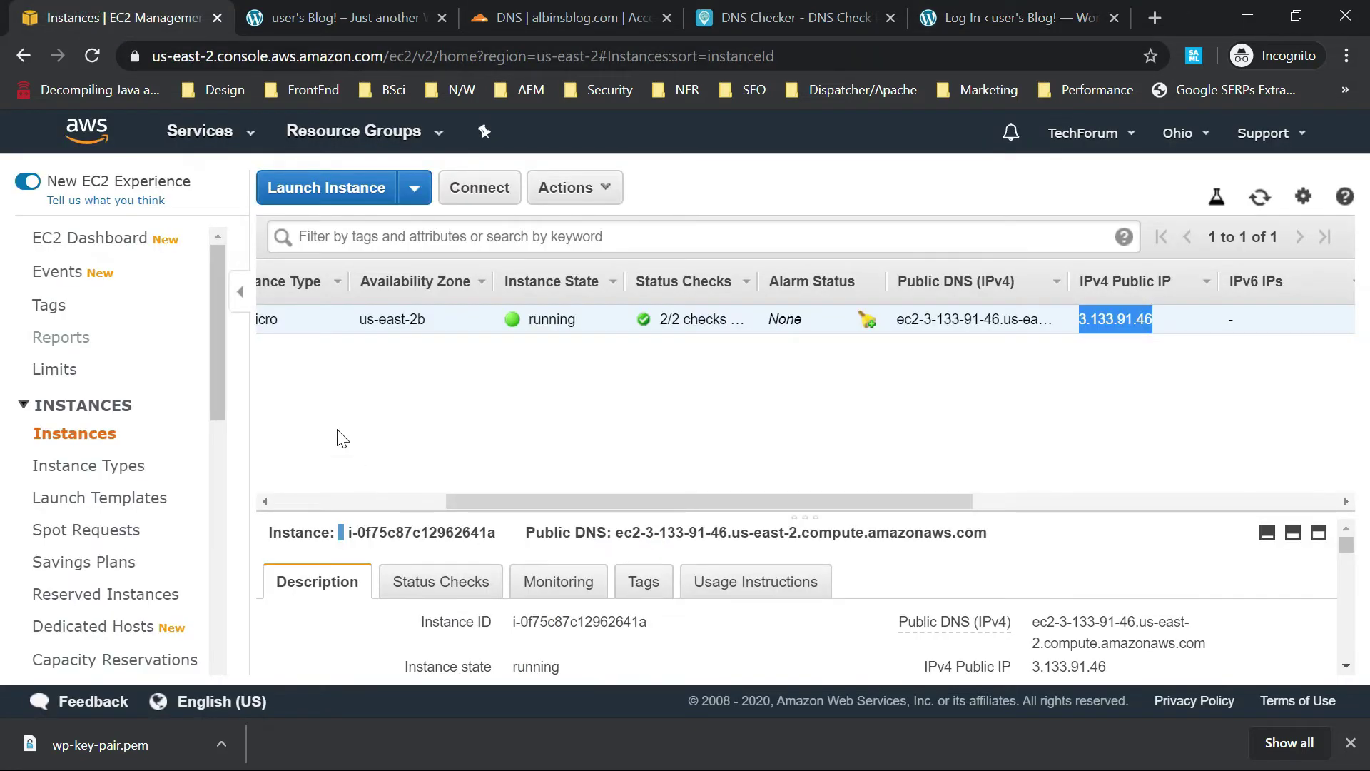
{"action": "left_click_drag", "start_coordinate": [496, 496], "coordinate": [324, 482]}
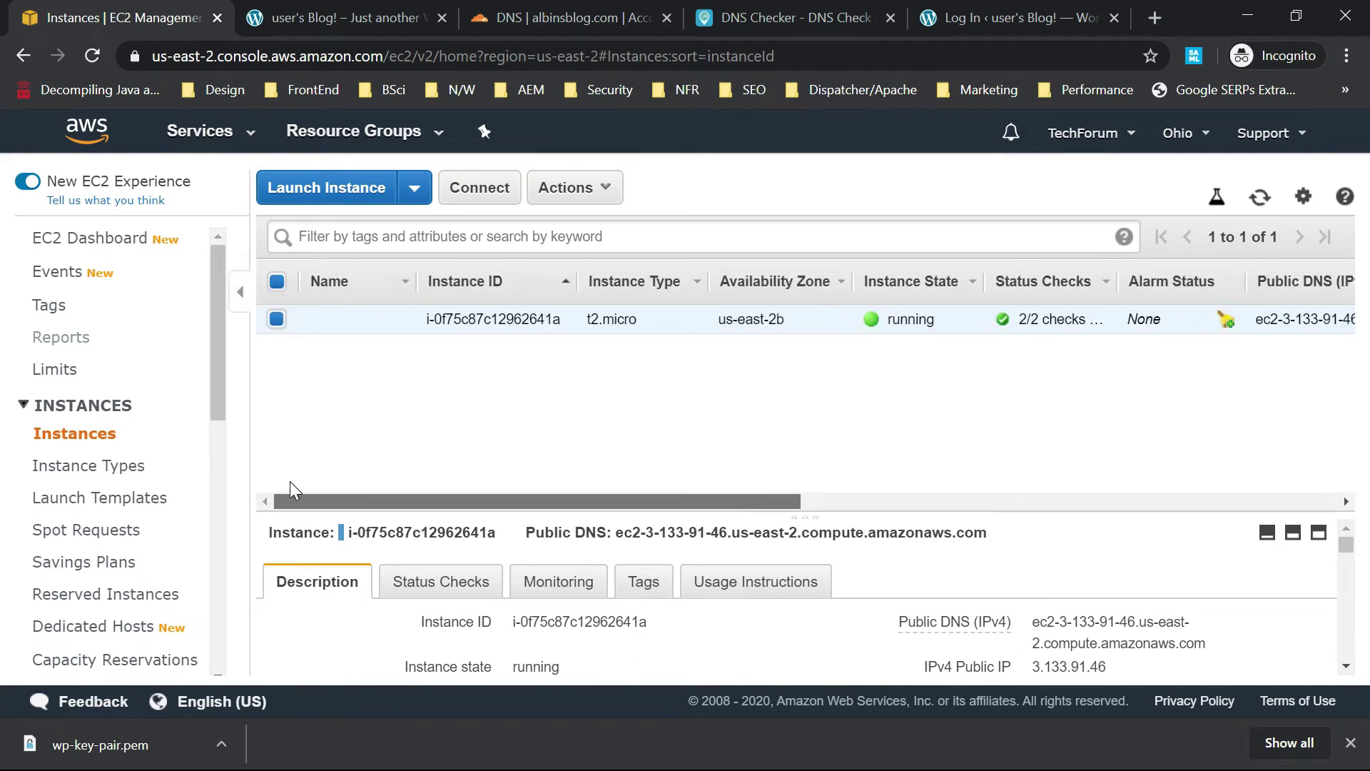
Step: Open the instance's system log via Actions > Instance Settings > Get System Log
{"action": "left_click", "coordinate": [605, 189]}
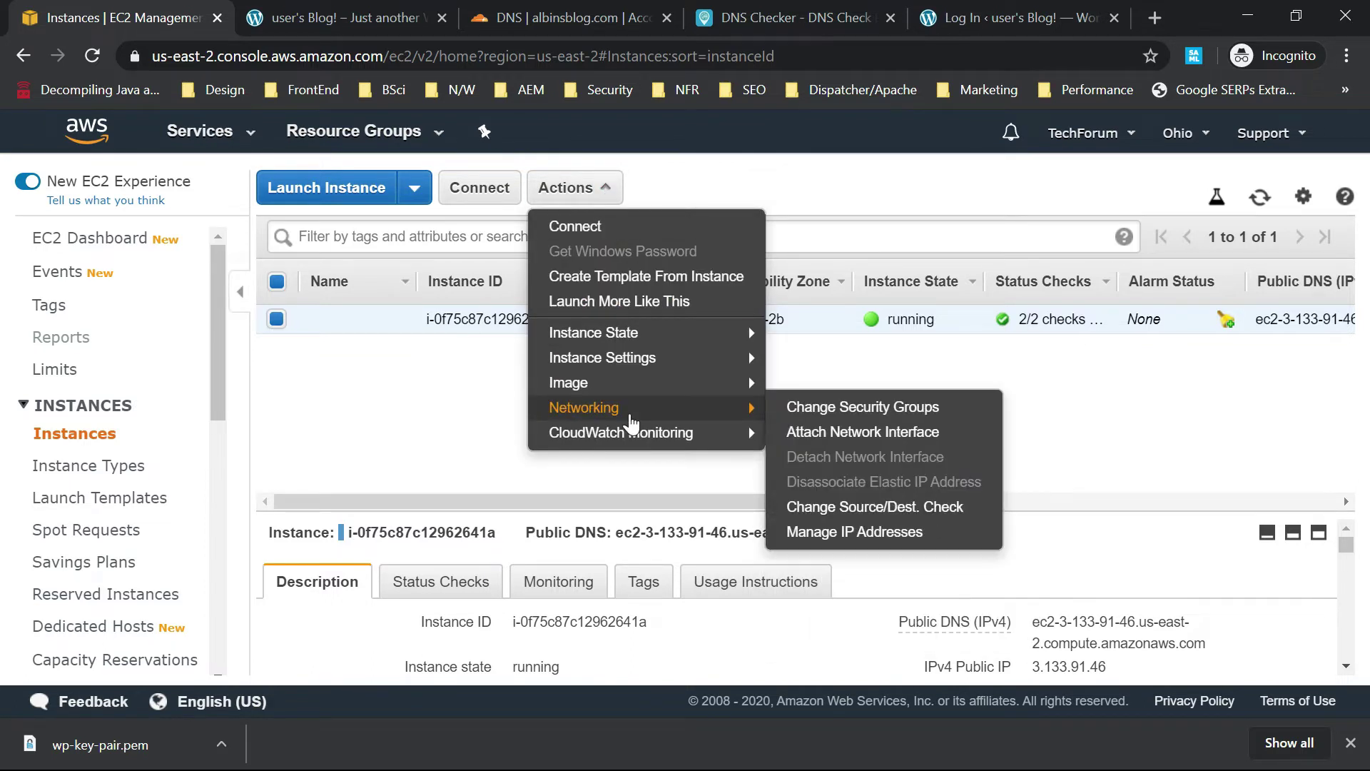
{"action": "mouse_move", "coordinate": [602, 358]}
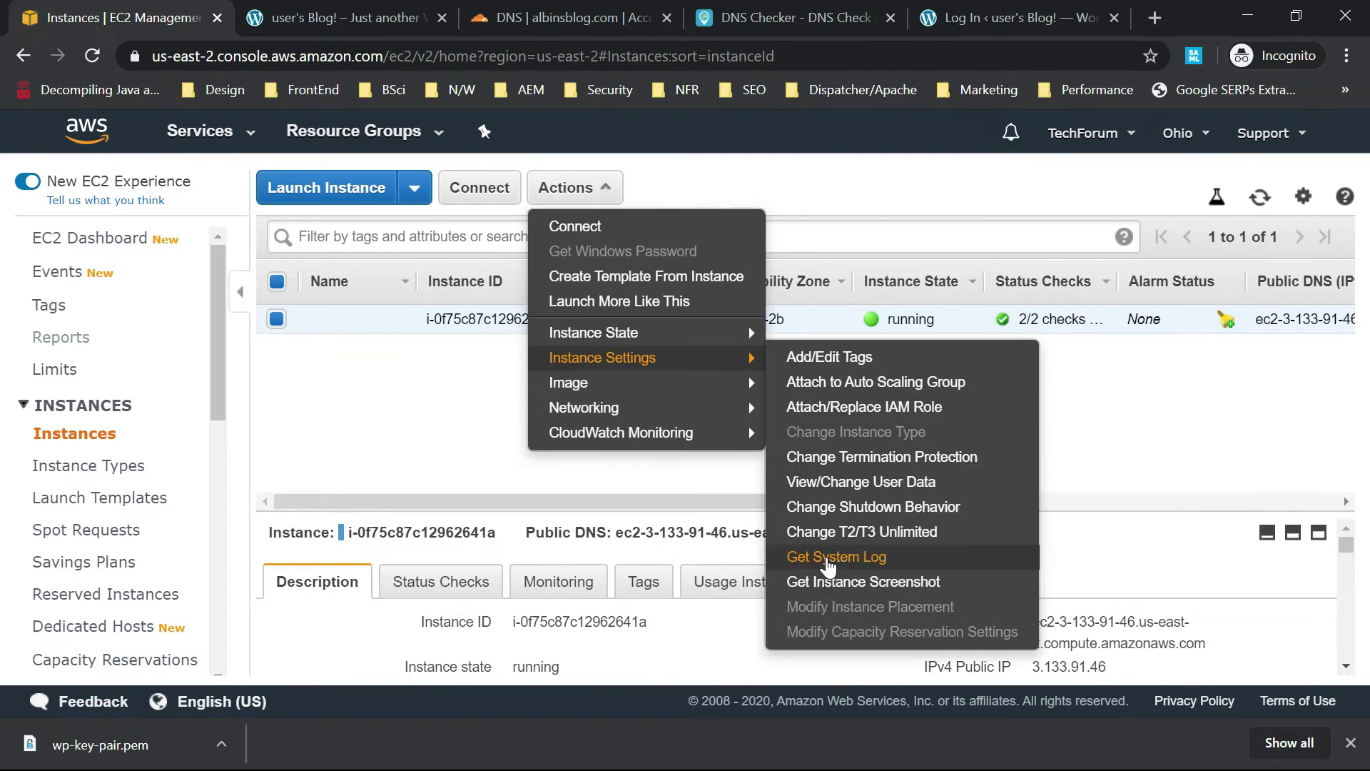
{"action": "left_click", "coordinate": [824, 560]}
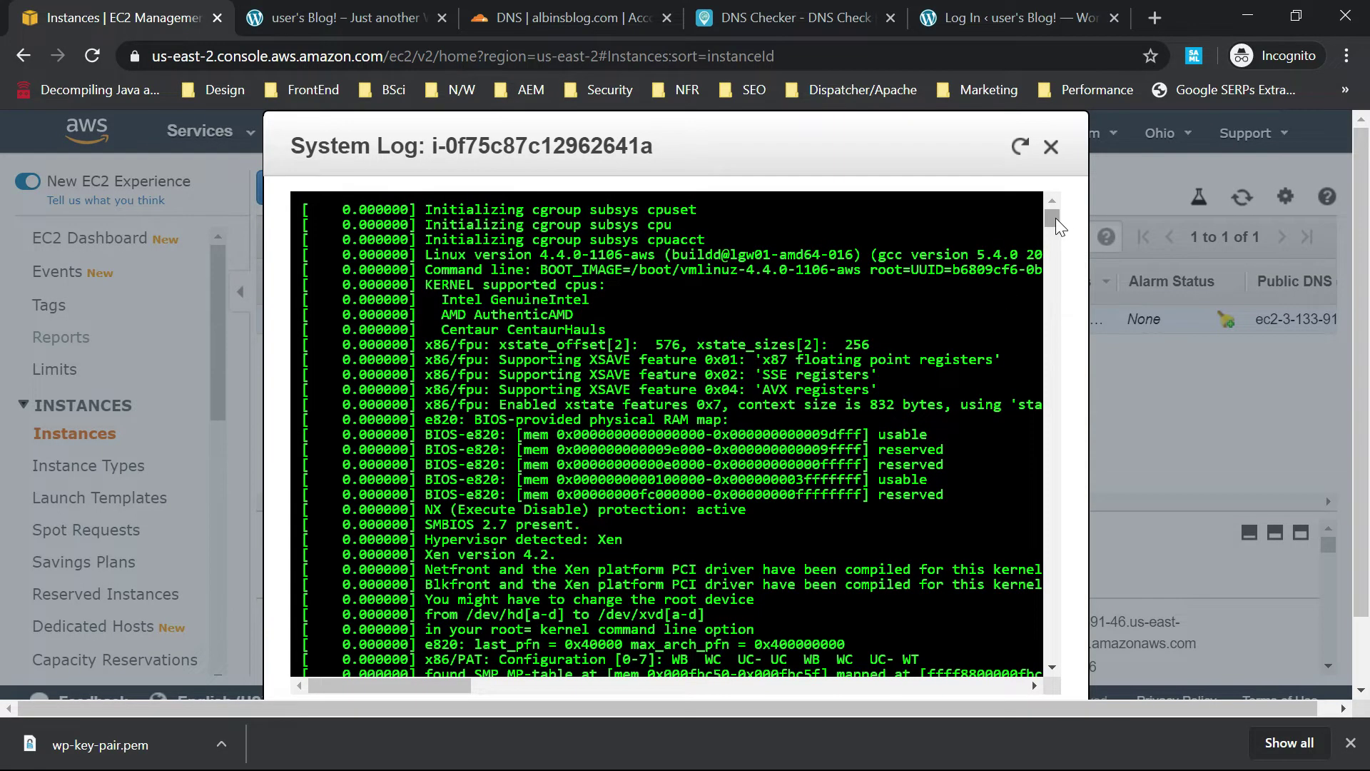
{"action": "left_click_drag", "start_coordinate": [1055, 220], "coordinate": [1070, 671]}
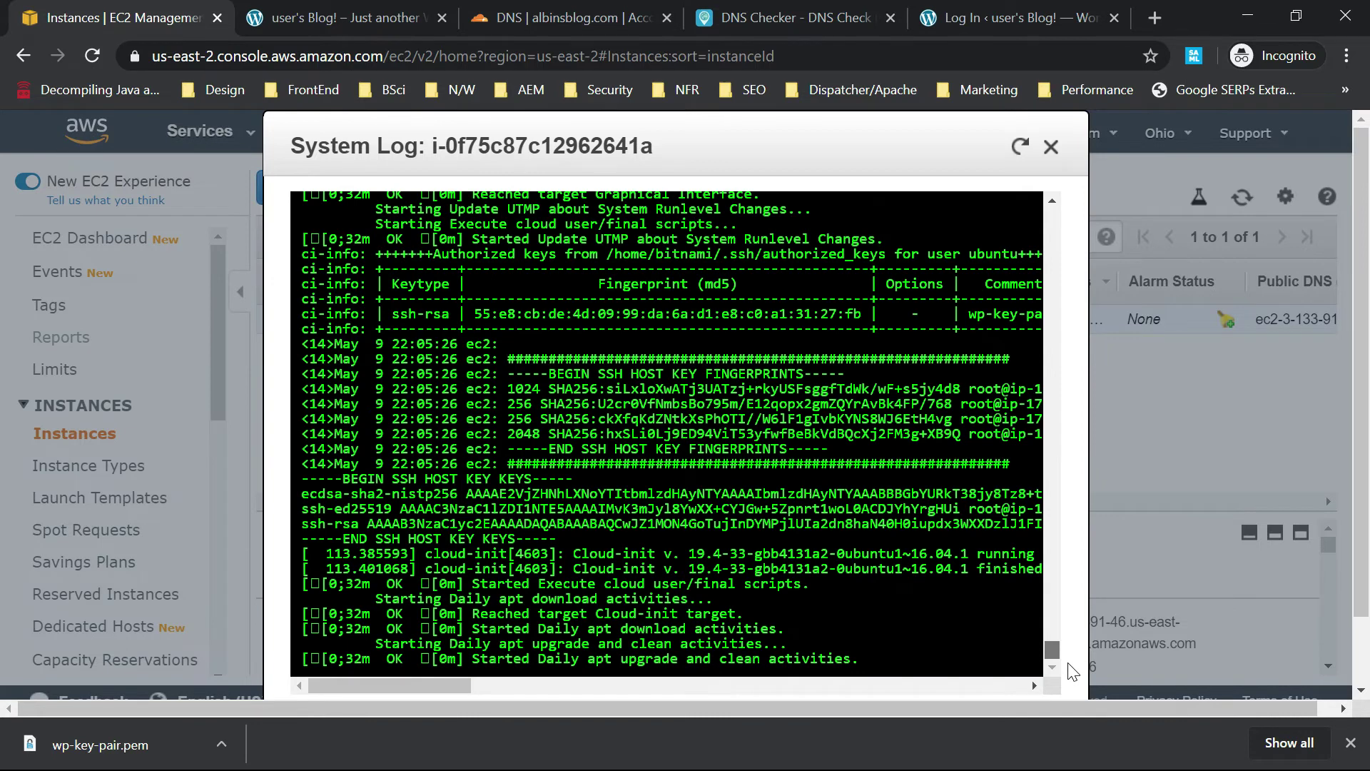
{"action": "scroll", "coordinate": [1070, 672], "scroll_direction": "up", "scroll_amount": 10}
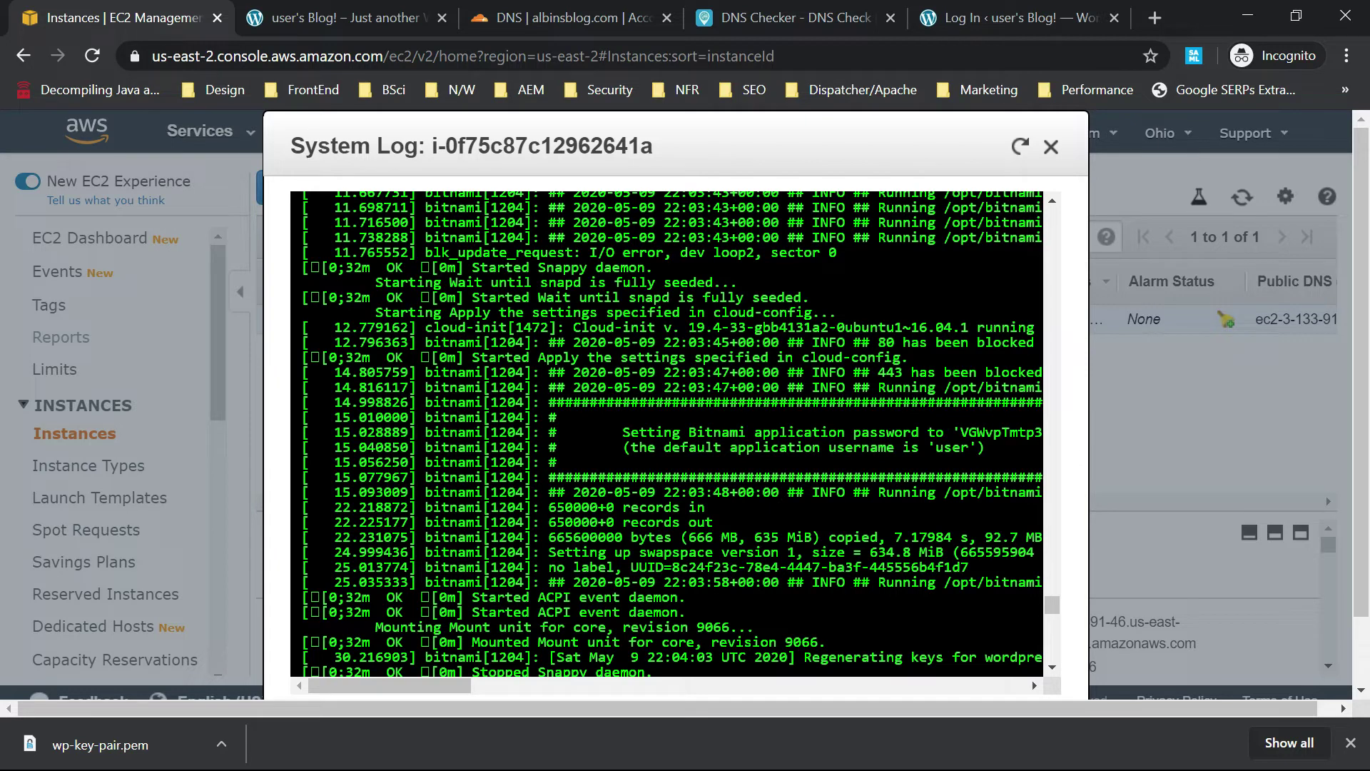
Step: Select and copy the default Bitnami application password from the log
{"action": "left_click_drag", "start_coordinate": [947, 432], "coordinate": [828, 439]}
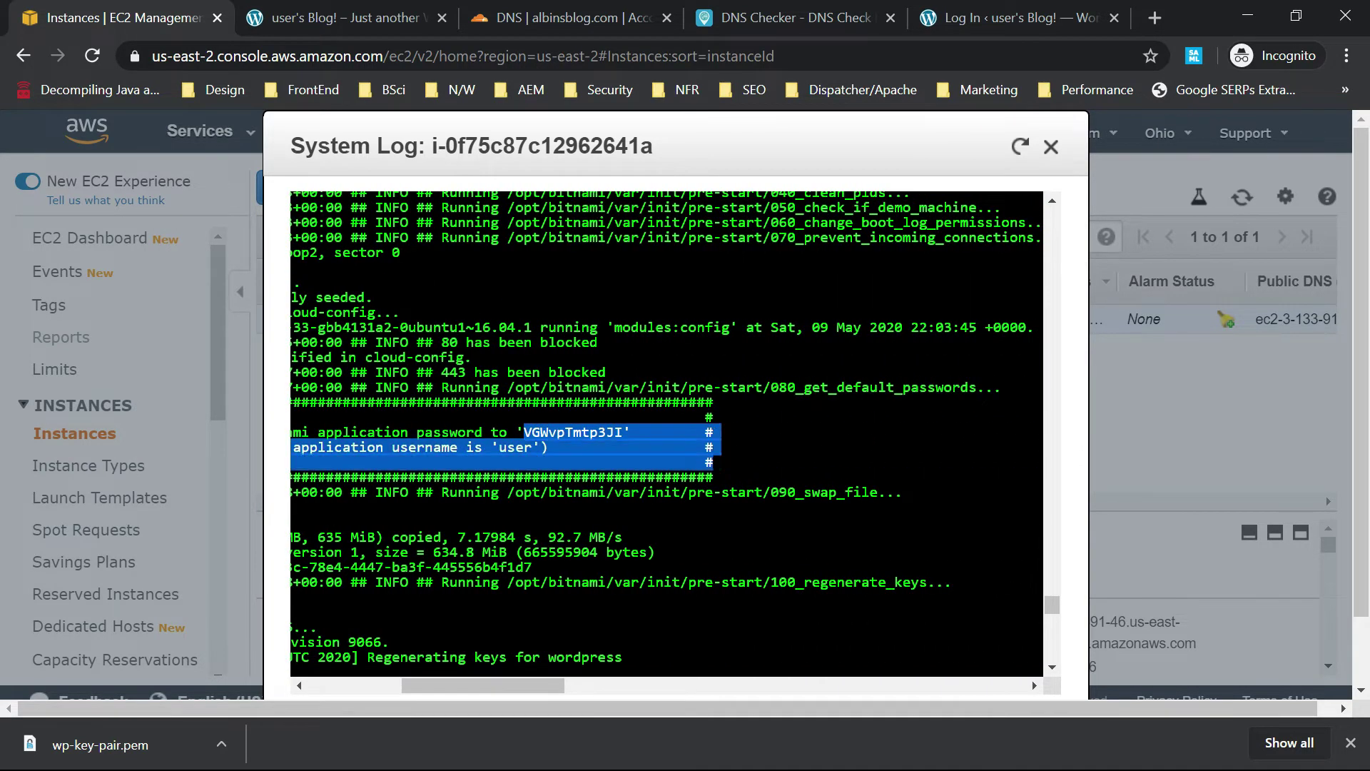
{"action": "left_click_drag", "start_coordinate": [523, 433], "coordinate": [623, 434]}
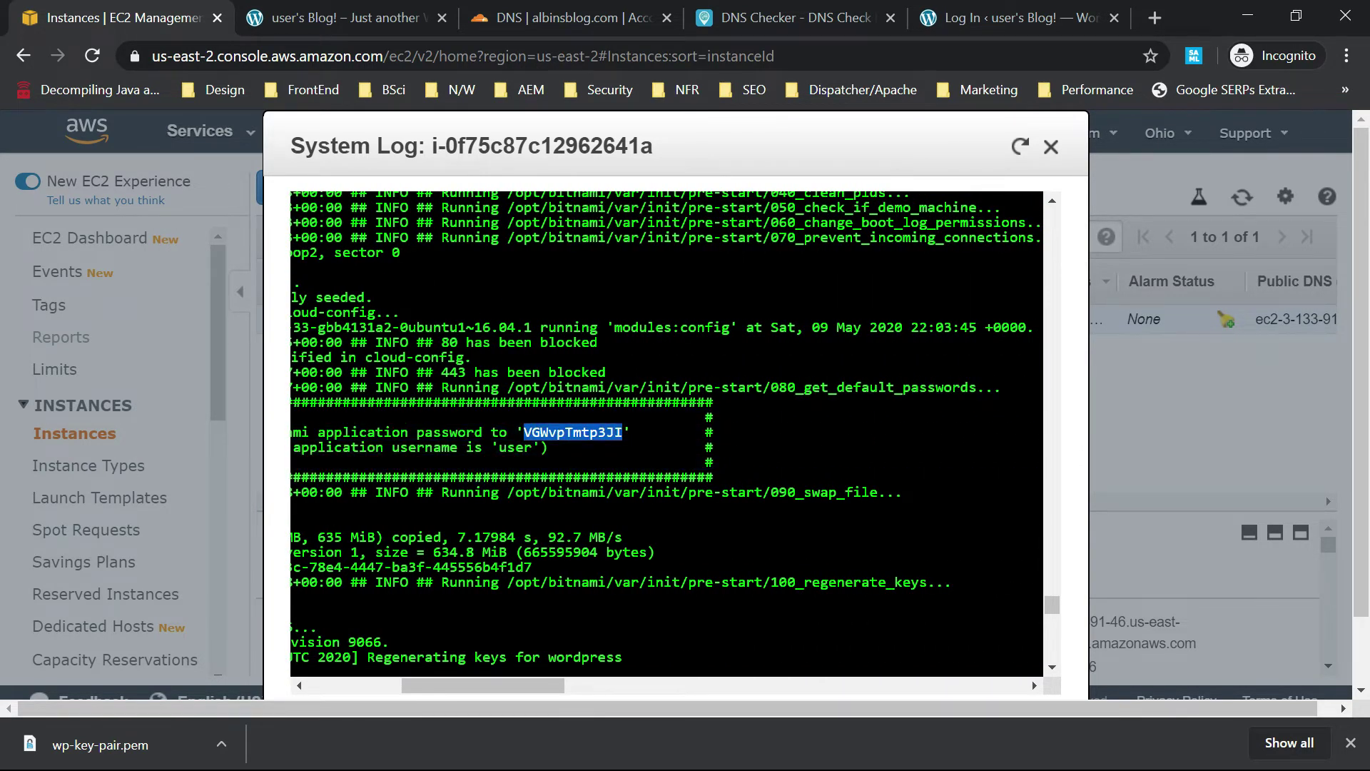
{"action": "right_click", "coordinate": [606, 432]}
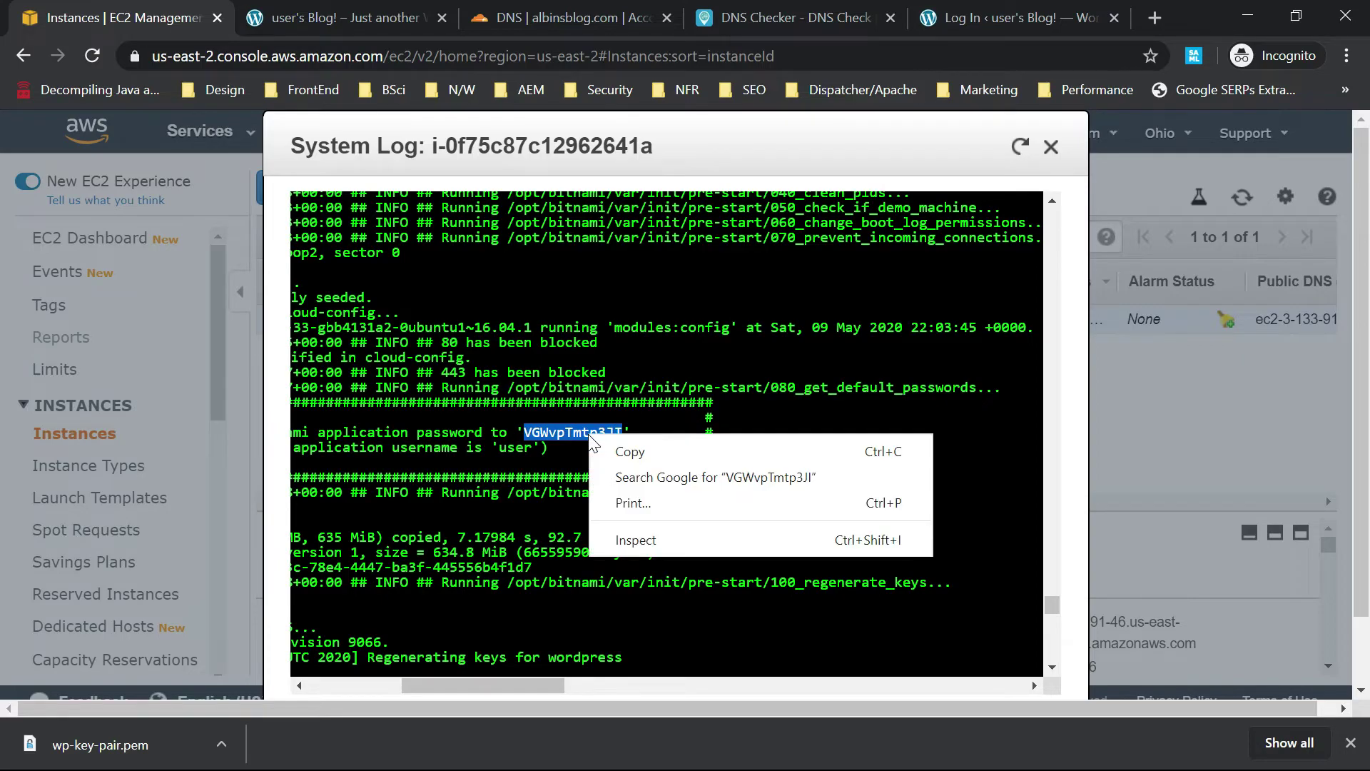
{"action": "left_click", "coordinate": [631, 449]}
{"action": "key", "text": "alt+Tab"}
{"action": "key", "text": "alt+Tab"}
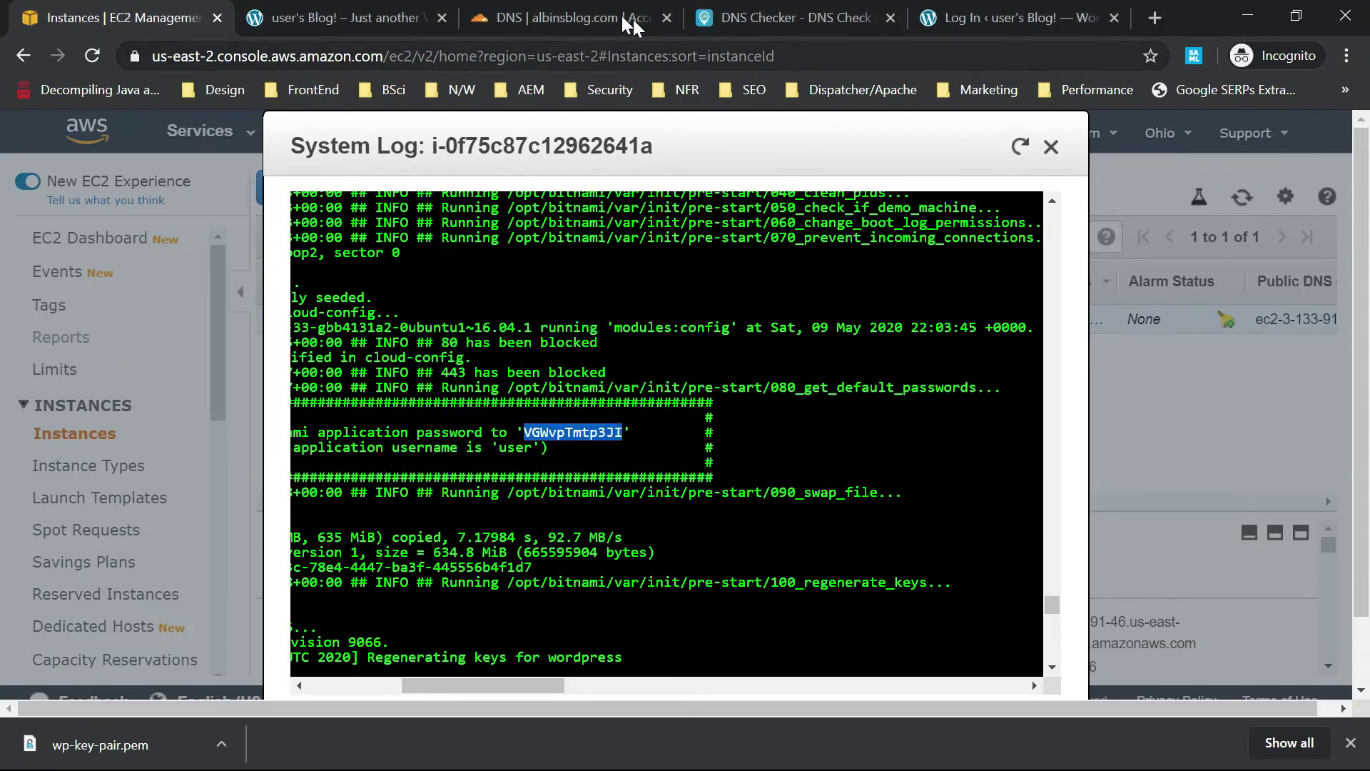
Step: Log in to WordPress as user with the pasted Bitnami password and reach the dashboard
{"action": "left_click", "coordinate": [969, 19]}
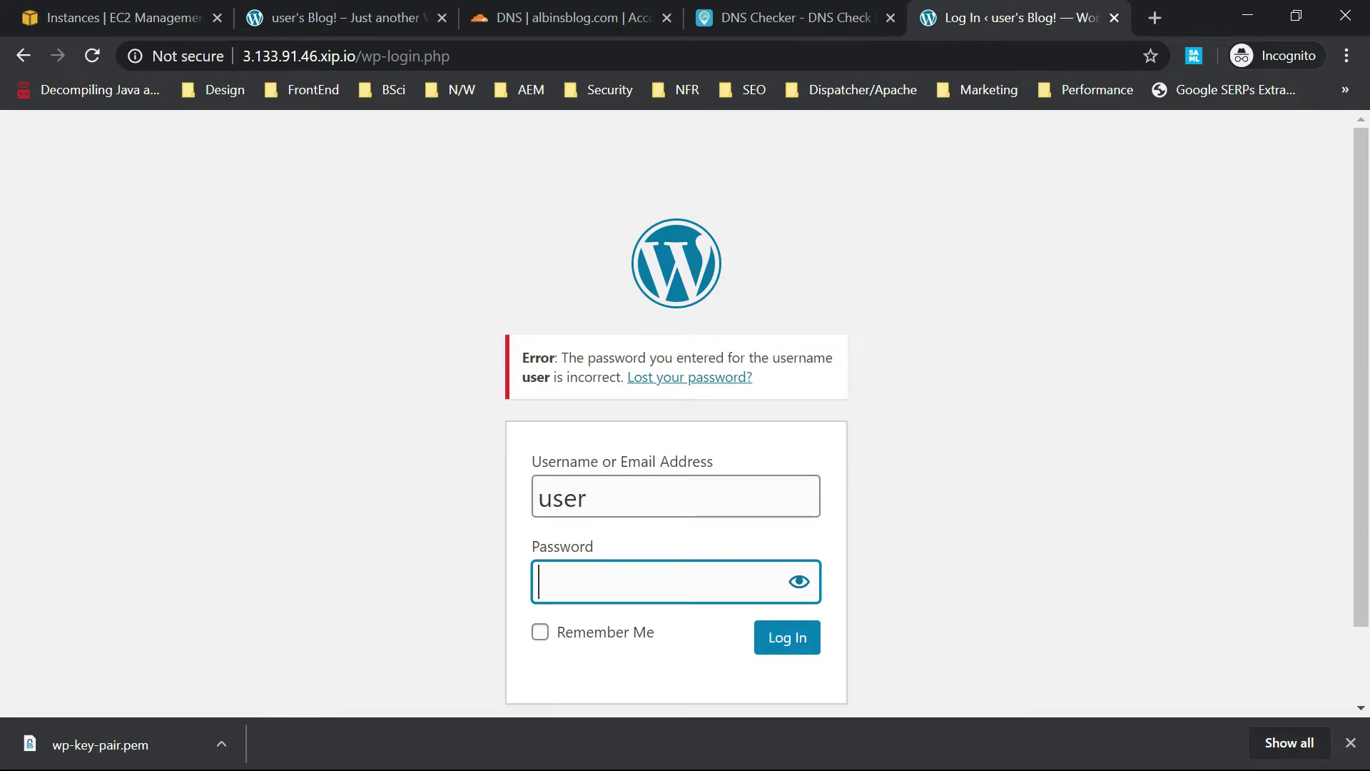
{"action": "key", "text": "ctrl+v"}
{"action": "left_click", "coordinate": [780, 644]}
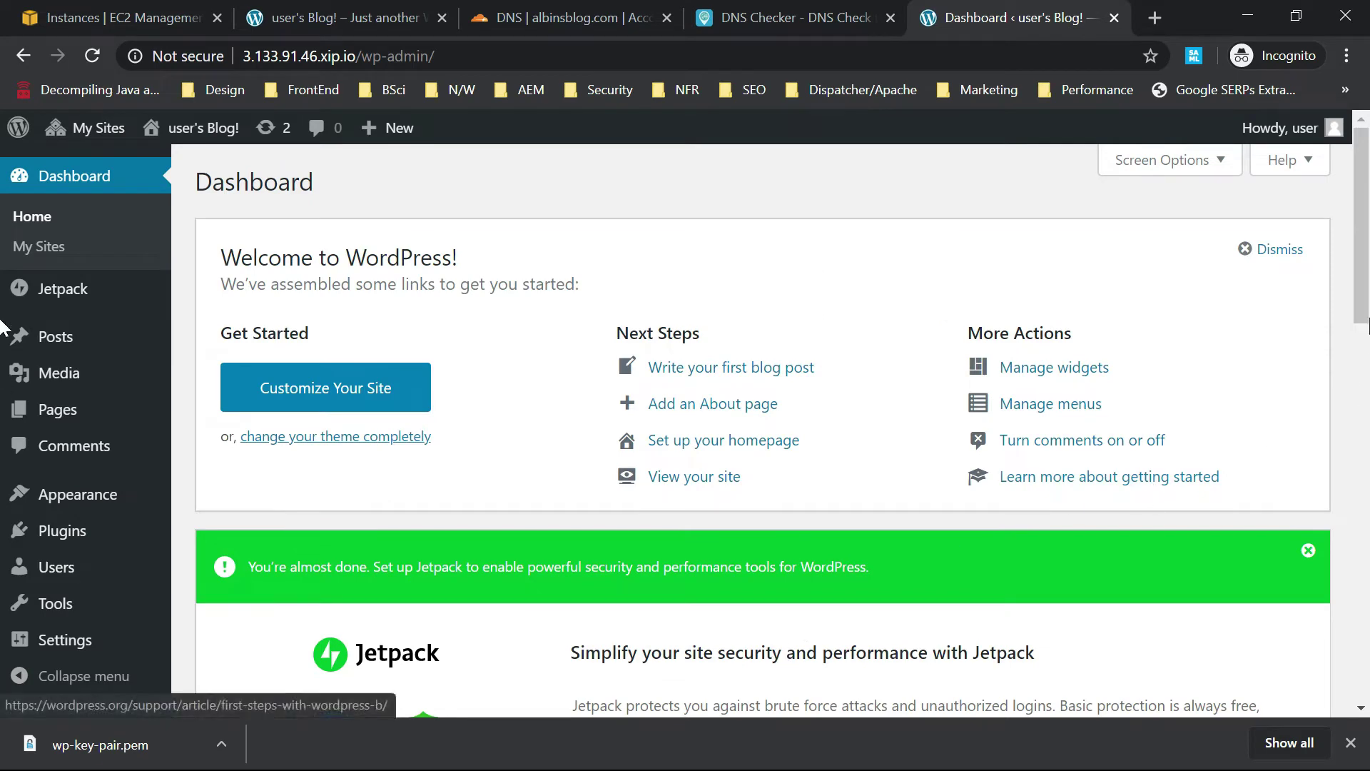
{"action": "left_click", "coordinate": [1358, 248]}
{"action": "mouse_move", "coordinate": [1358, 267]}
{"action": "left_mouse_down"}
{"action": "mouse_move", "coordinate": [1362, 608]}
{"action": "mouse_move", "coordinate": [3, 287]}
{"action": "mouse_move", "coordinate": [65, 251]}
{"action": "left_mouse_up"}
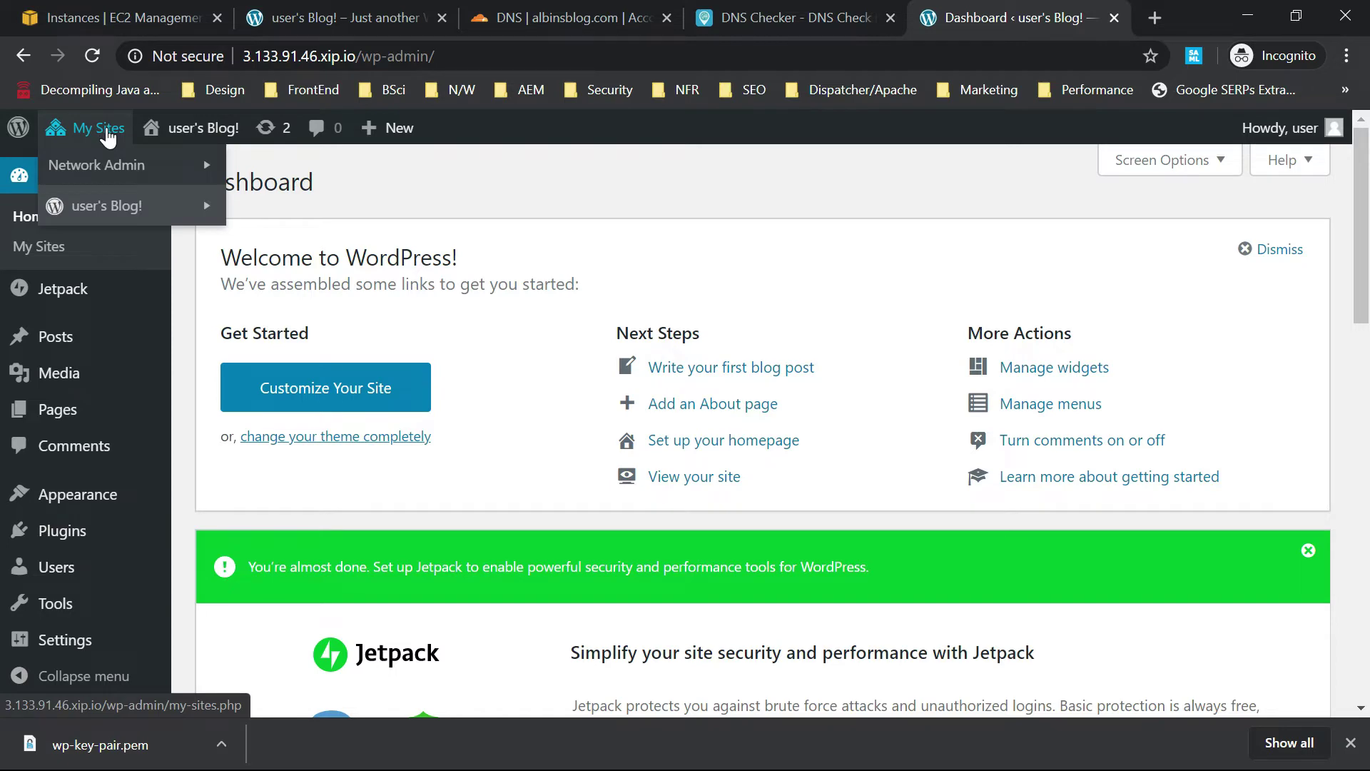
{"action": "mouse_move", "coordinate": [97, 165]}
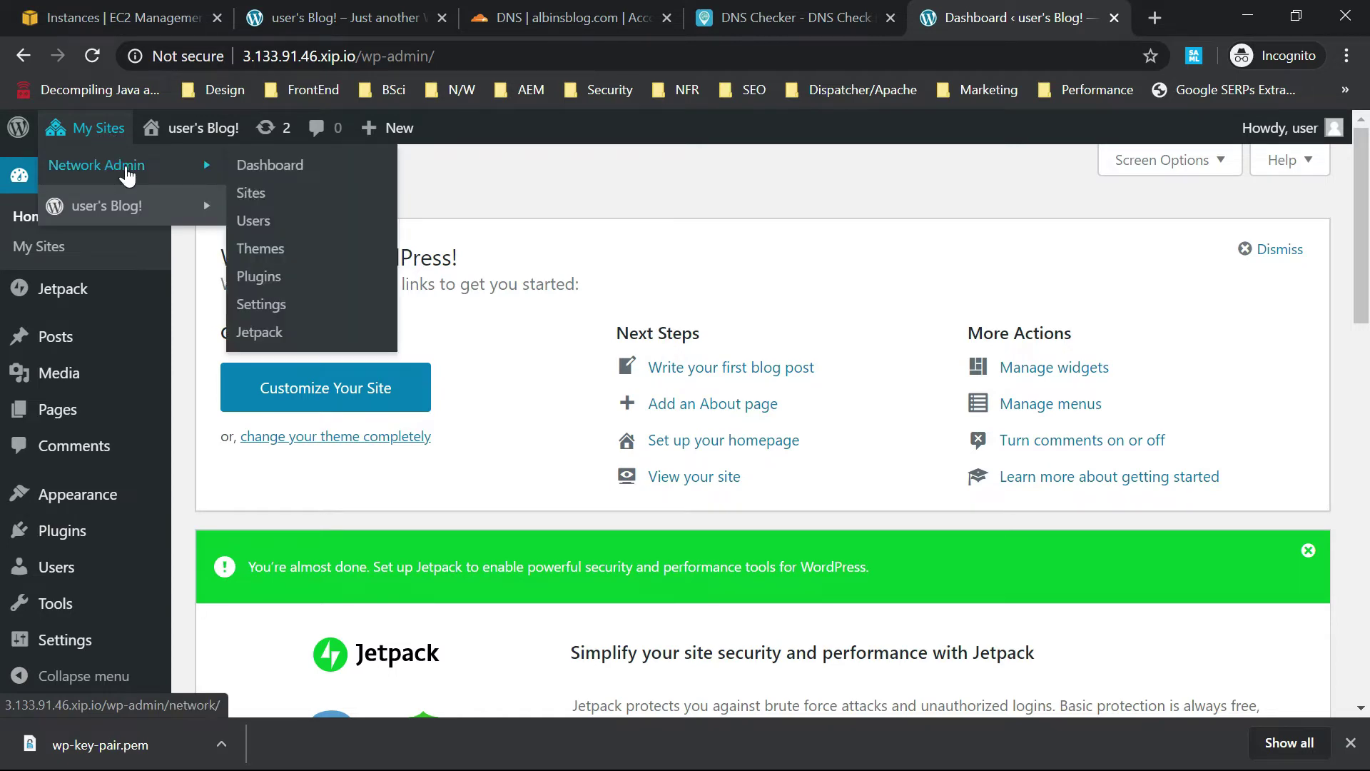
Step: Open Network Admin > Settings > Network Setup and select the DOMAIN_CURRENT_SITE define line
{"action": "left_click", "coordinate": [267, 307]}
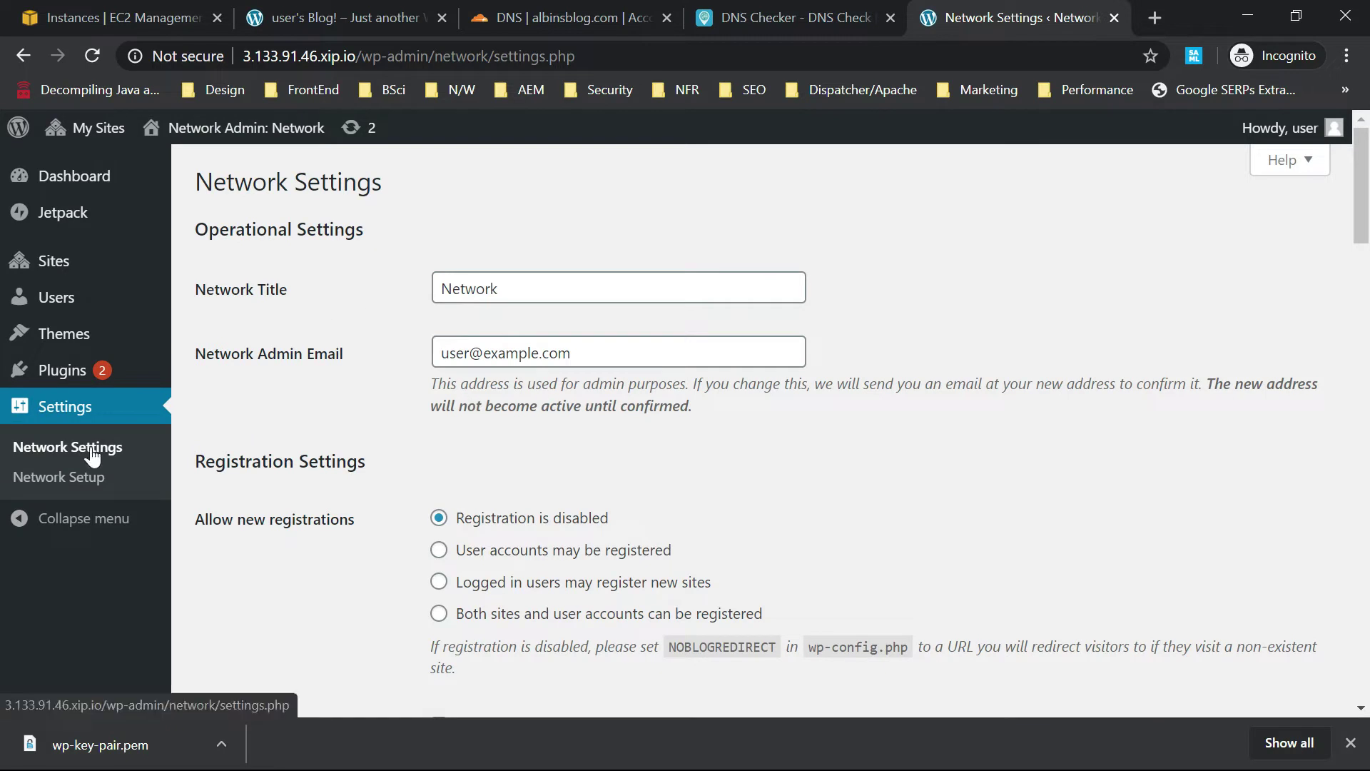
{"action": "left_click", "coordinate": [90, 479]}
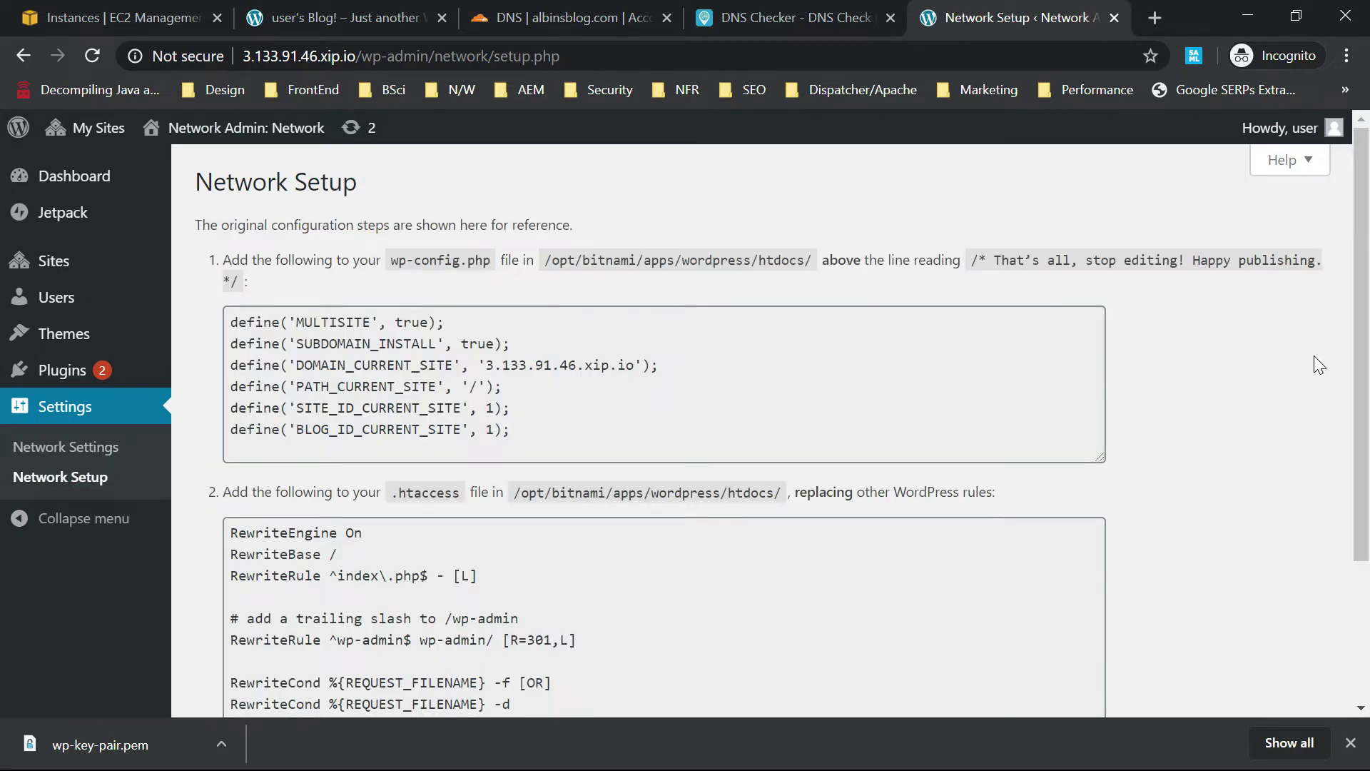
{"action": "left_click", "coordinate": [1362, 255]}
{"action": "mouse_move", "coordinate": [1362, 256]}
{"action": "left_mouse_down"}
{"action": "mouse_move", "coordinate": [1362, 304]}
{"action": "mouse_move", "coordinate": [1362, 256]}
{"action": "left_mouse_up"}
{"action": "left_click_drag", "start_coordinate": [679, 367], "coordinate": [238, 365]}
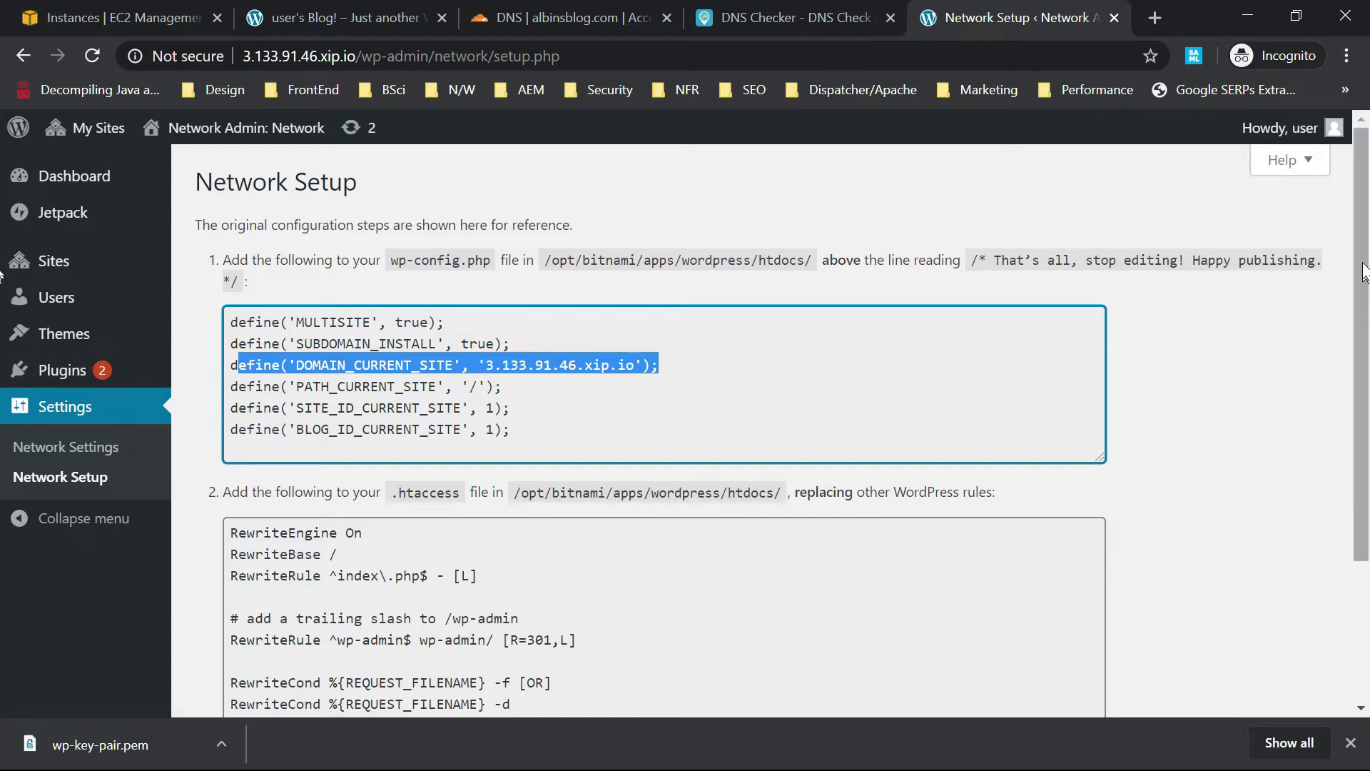
{"action": "scroll", "coordinate": [1362, 268], "scroll_direction": "down", "scroll_amount": 2}
Step: Search Windows for 'put' and launch PuTTYgen from the PuTTY best match
{"action": "key", "text": "super"}
{"action": "type", "text": "key"}
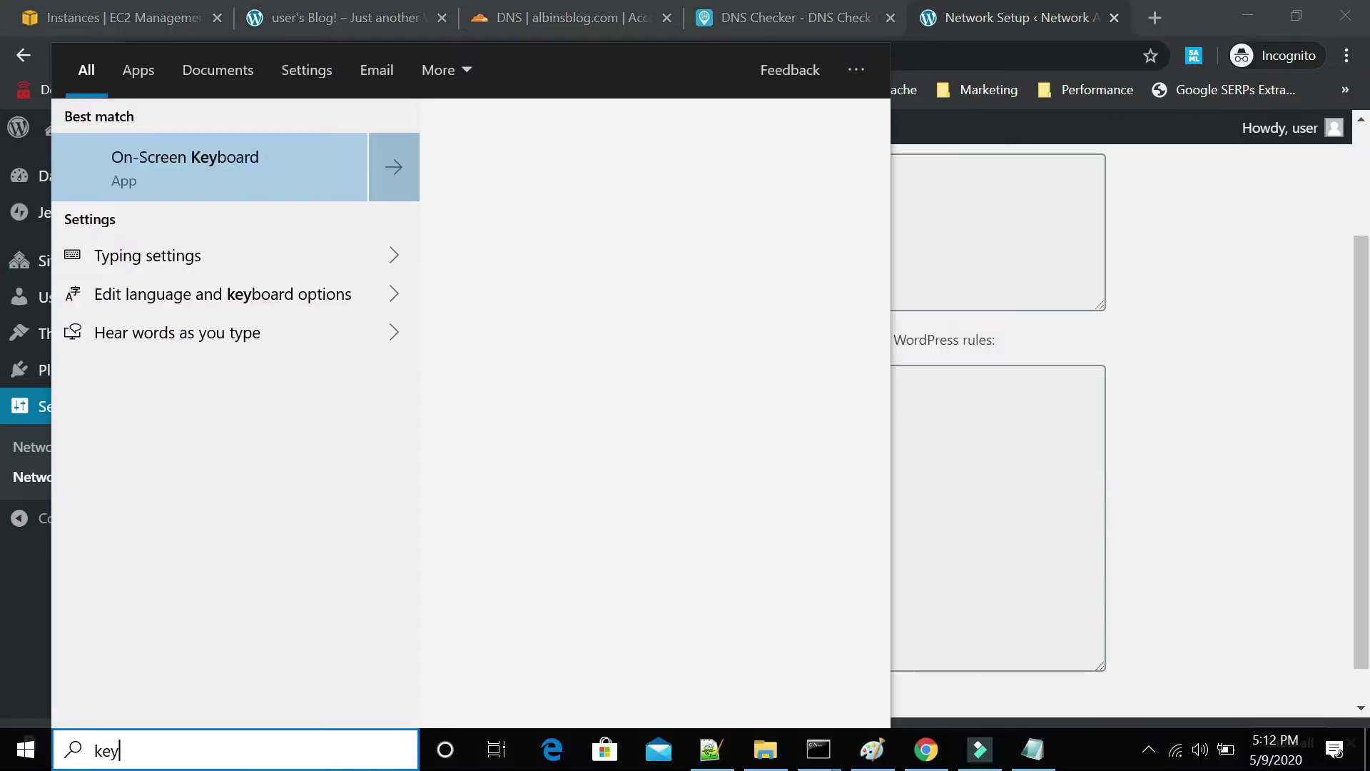
{"action": "key", "text": "BackSpace"}
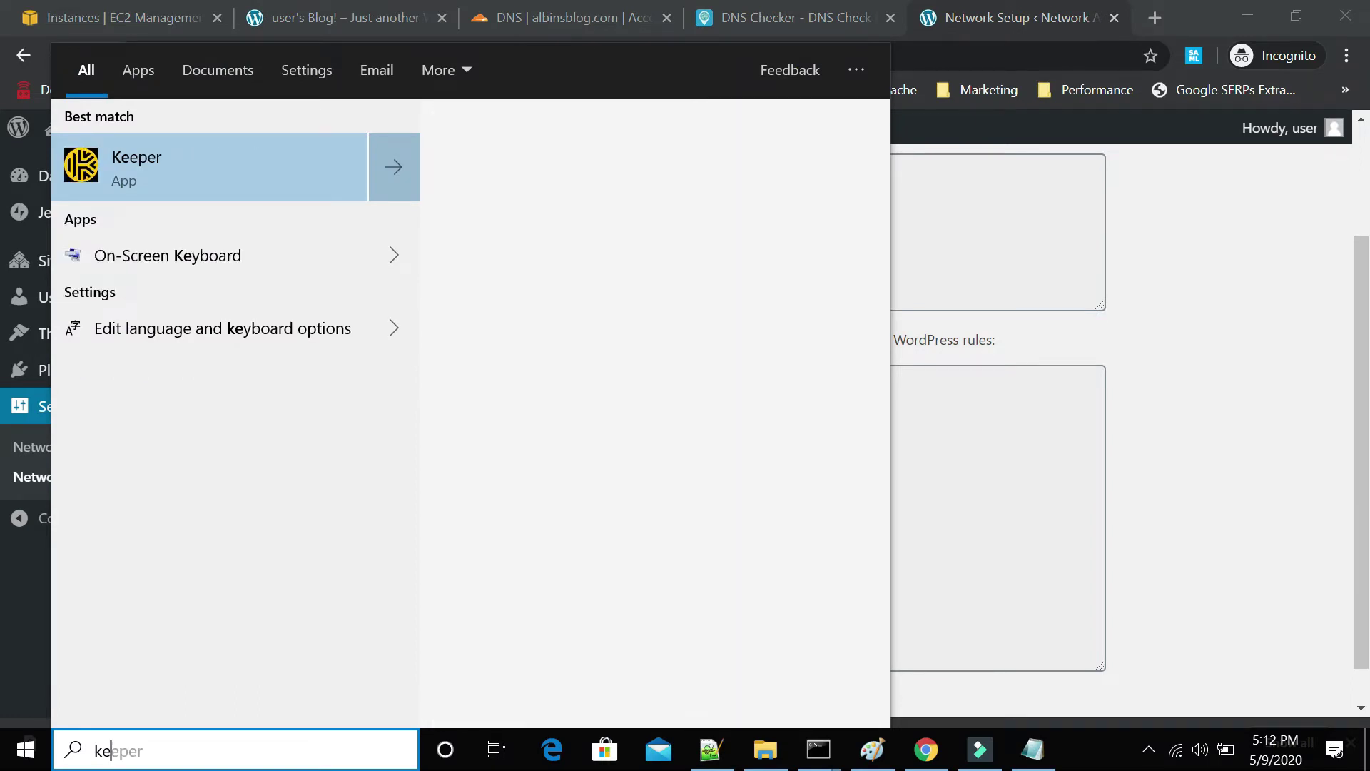
{"action": "key", "text": "BackSpace"}
{"action": "key", "text": "BackSpace"}
{"action": "type", "text": "put"}
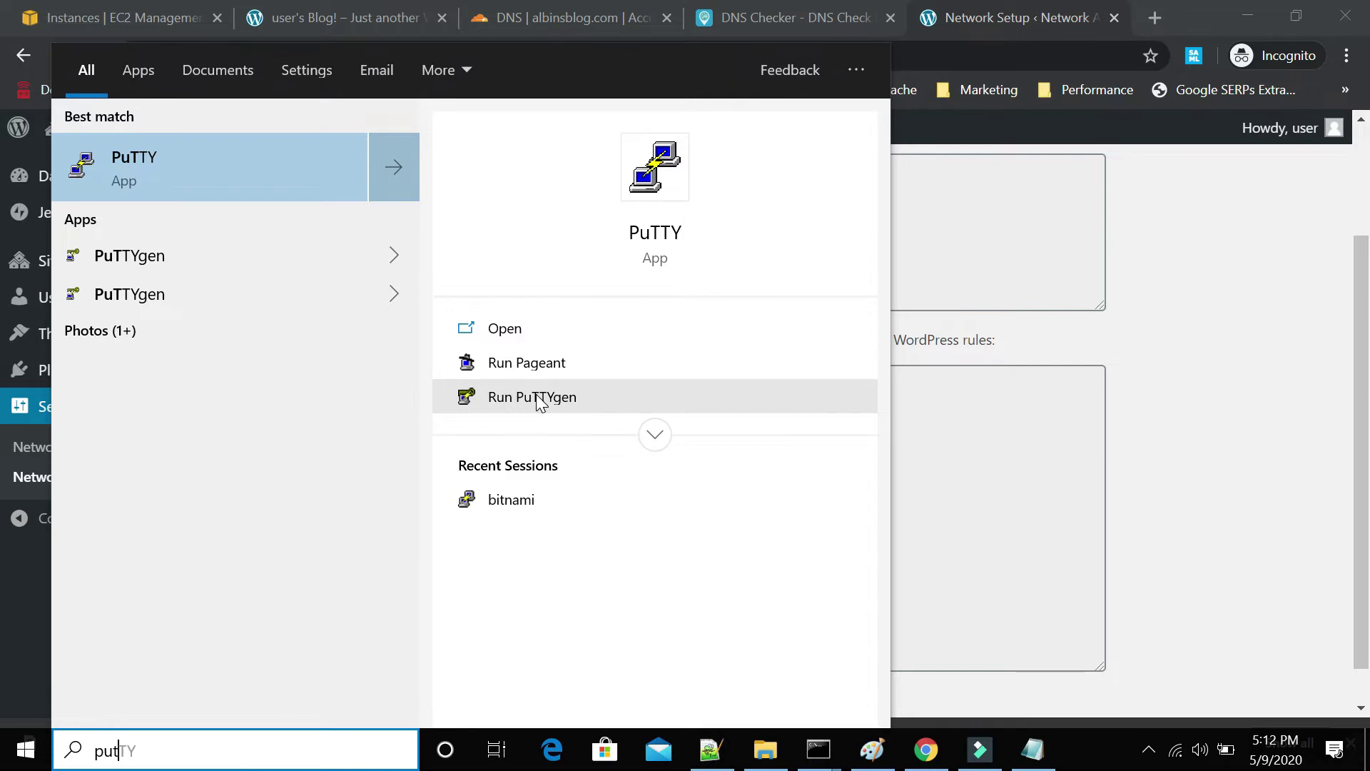
{"action": "left_click", "coordinate": [539, 401]}
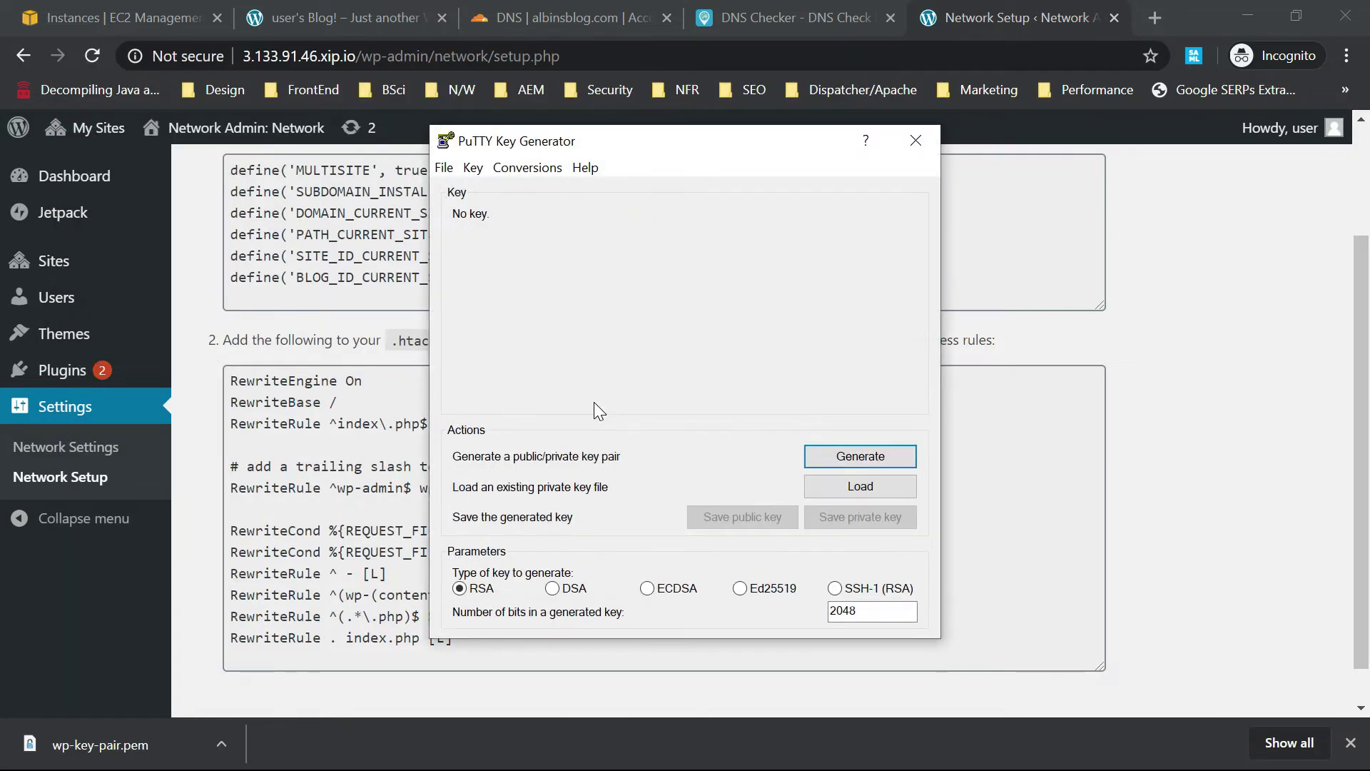
Step: Load wp-key-pair.pem from Downloads into PuTTYgen, showing all file types
{"action": "left_click", "coordinate": [443, 168]}
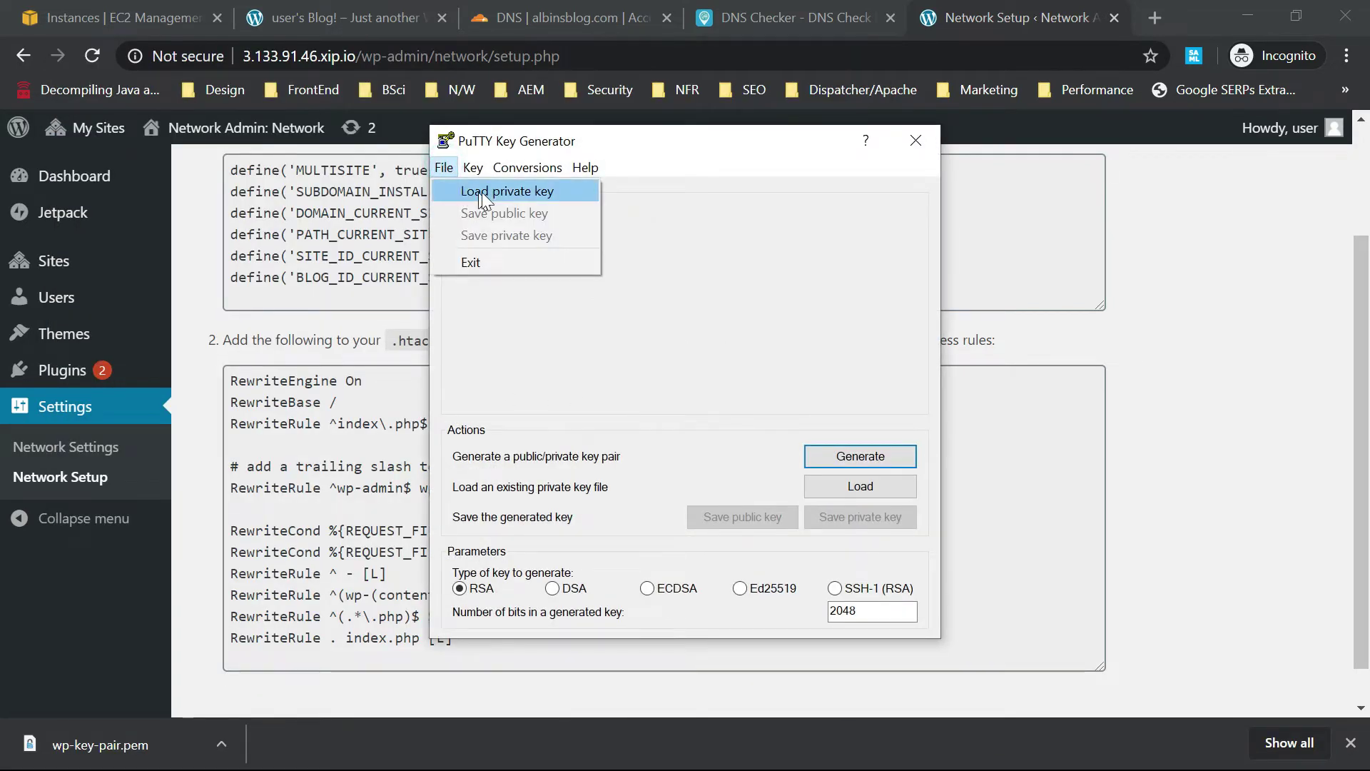
{"action": "left_click", "coordinate": [495, 193]}
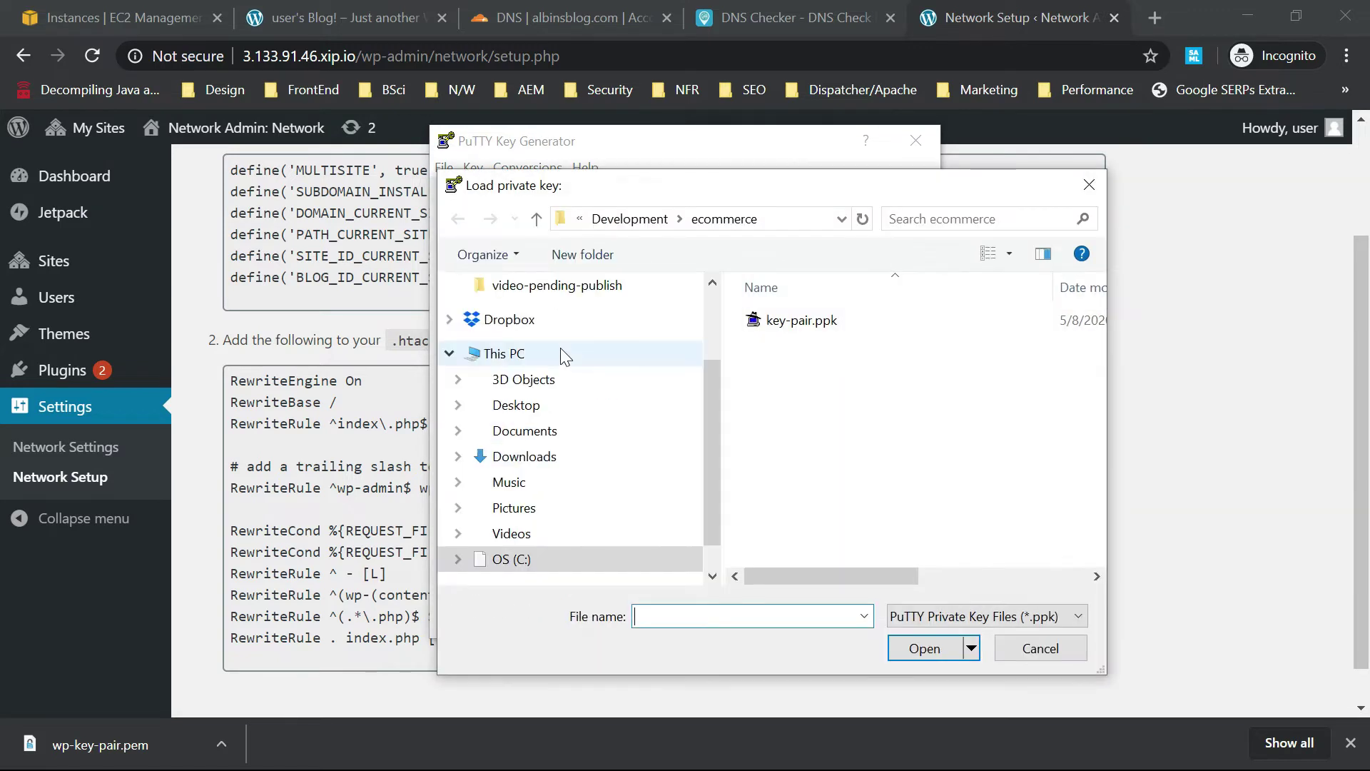
{"action": "left_click", "coordinate": [522, 459]}
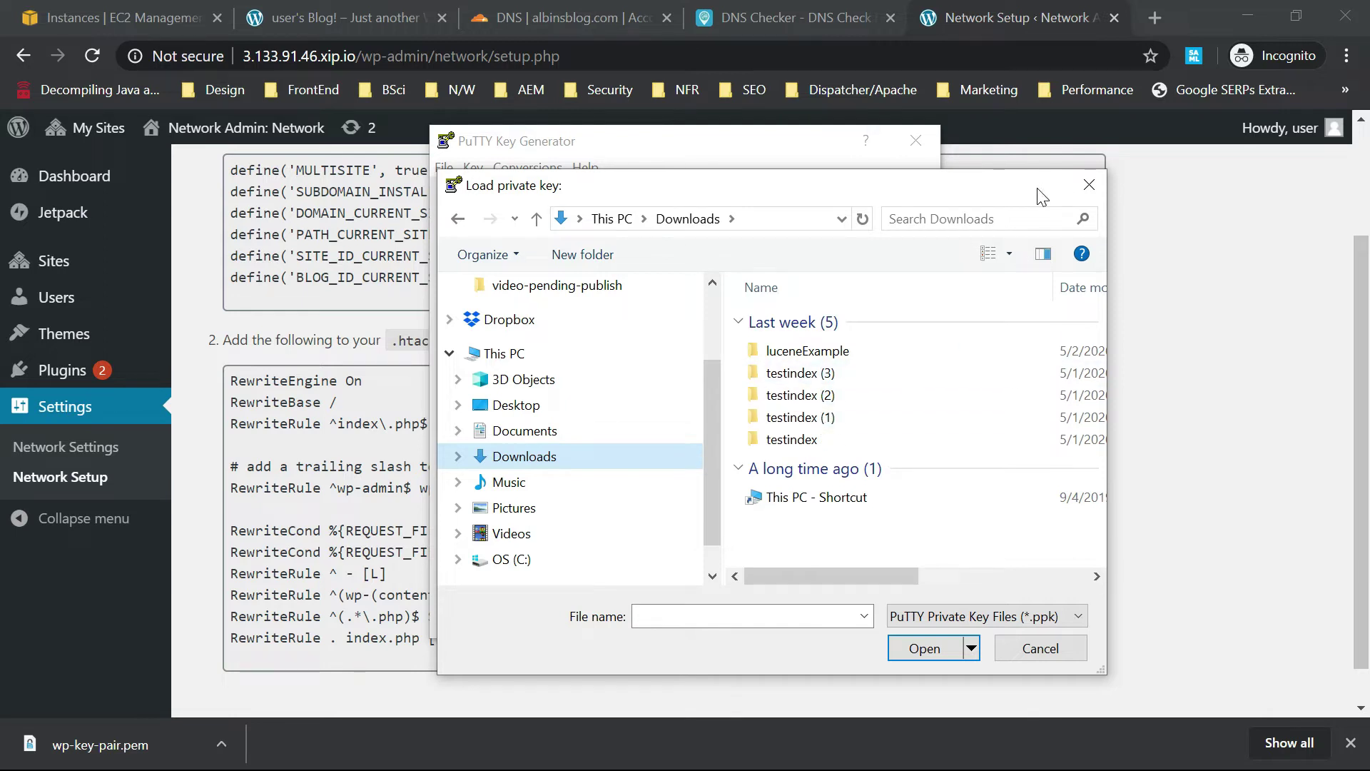
{"action": "left_click", "coordinate": [1061, 619]}
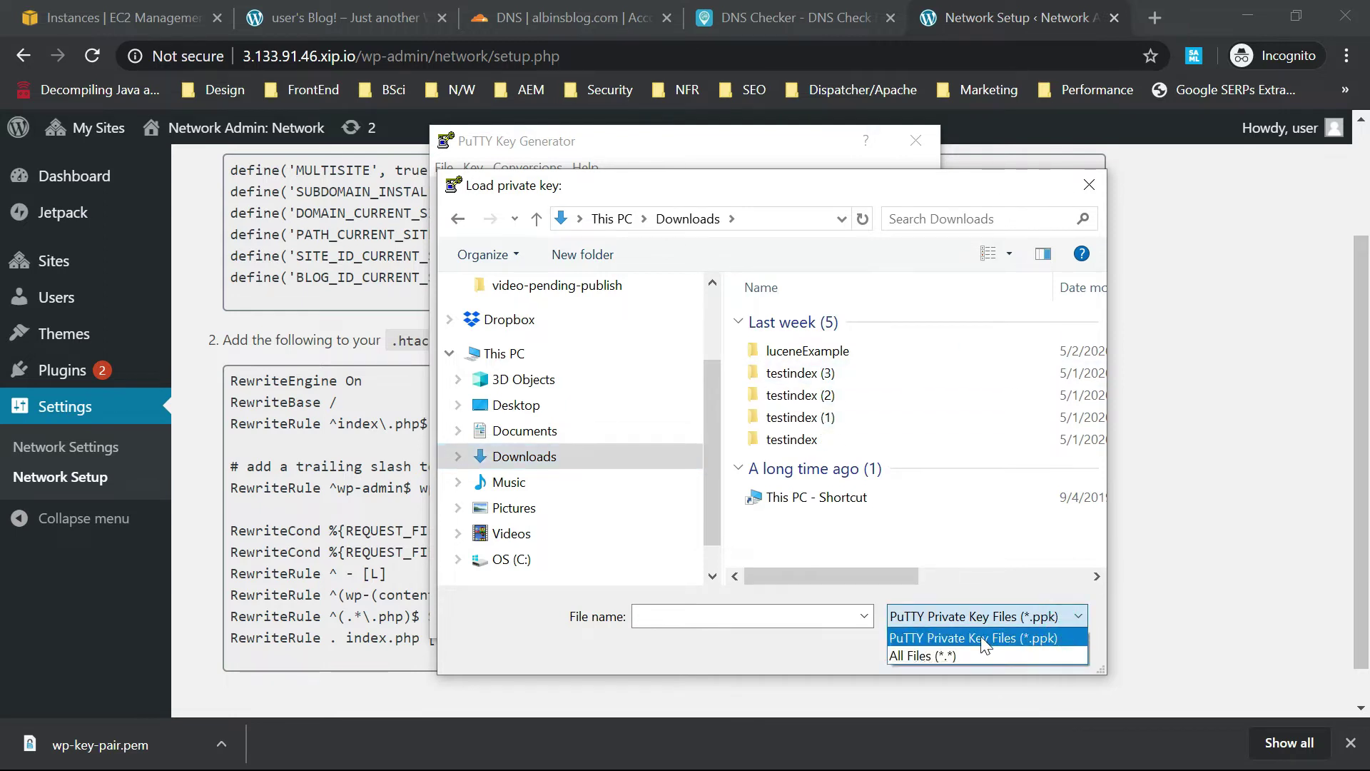
{"action": "left_click", "coordinate": [935, 654]}
{"action": "double_click", "coordinate": [821, 355]}
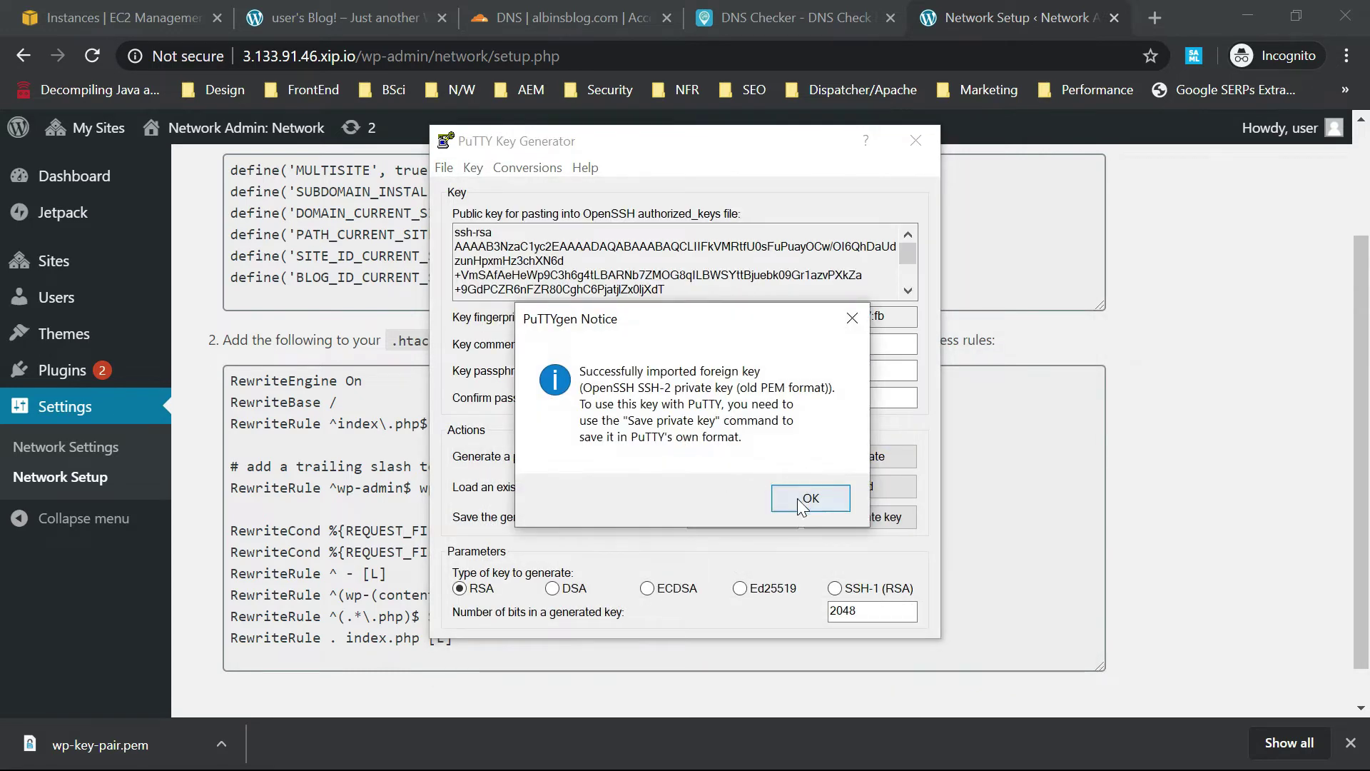
{"action": "left_click", "coordinate": [798, 497]}
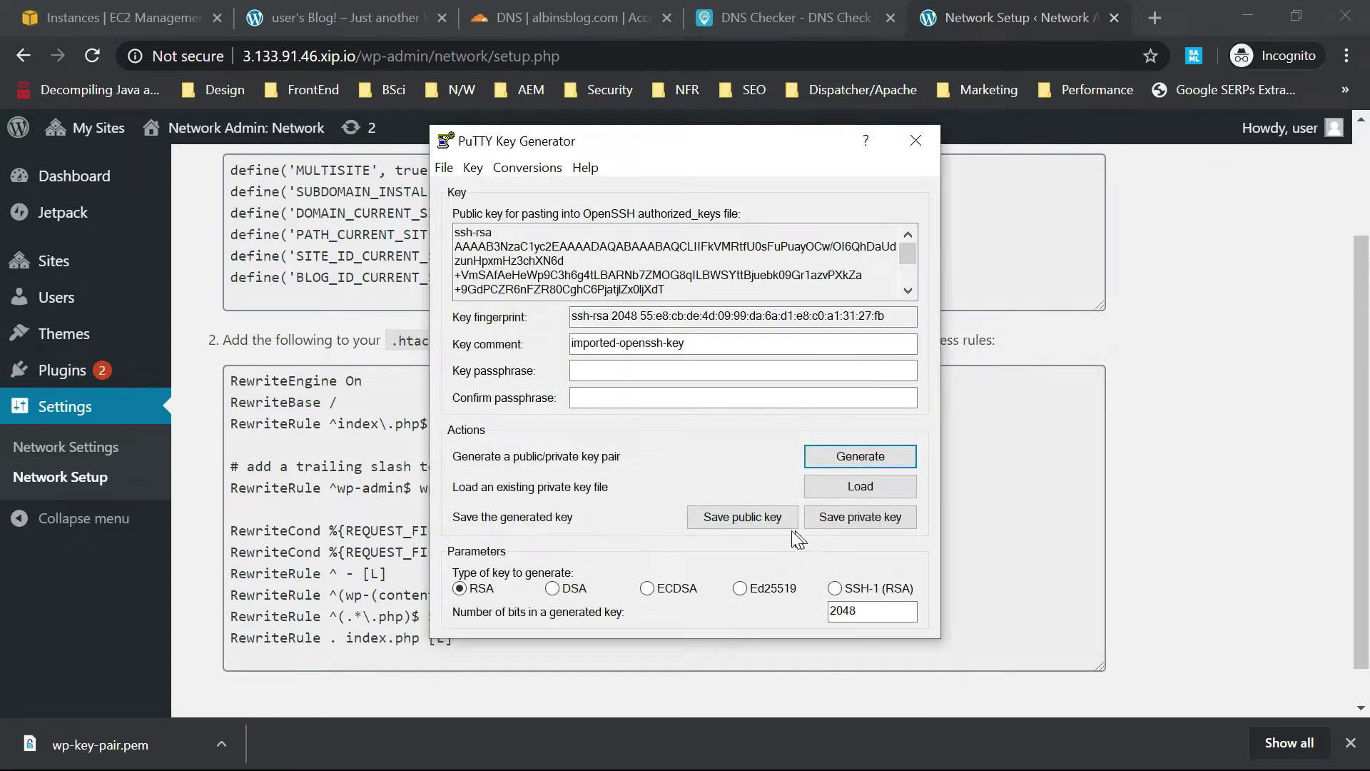
Step: Save the key without a passphrase as store-techforum-key.ppk in Downloads
{"action": "left_click", "coordinate": [845, 515]}
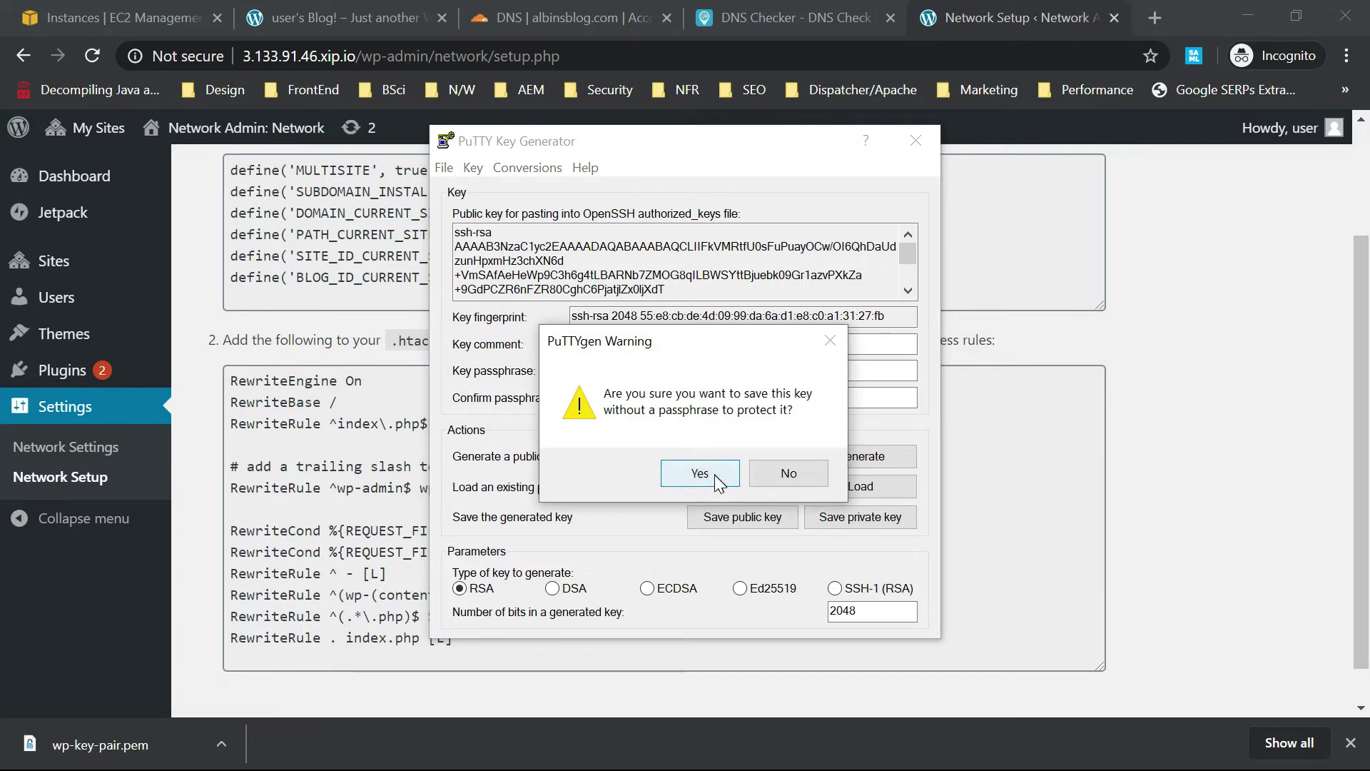
{"action": "left_click", "coordinate": [701, 473]}
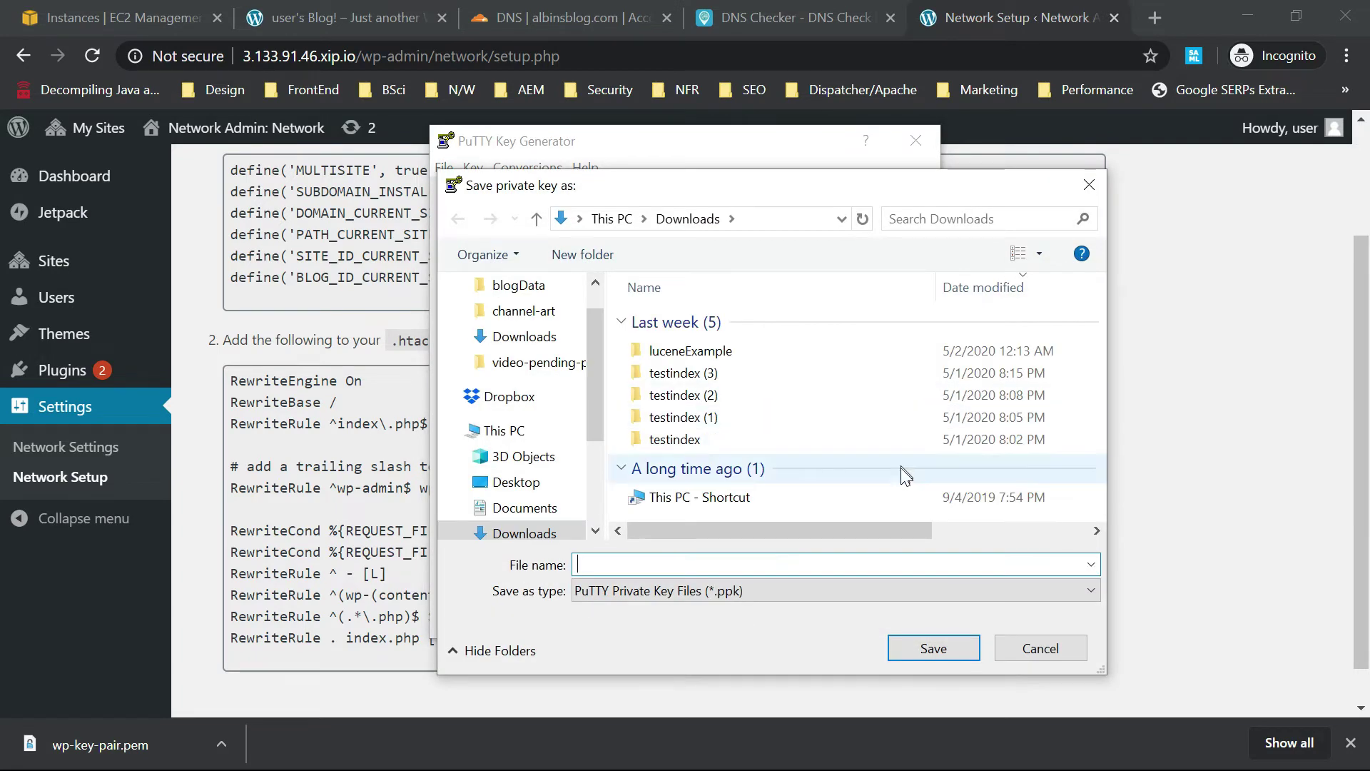
{"action": "left_click", "coordinate": [604, 563]}
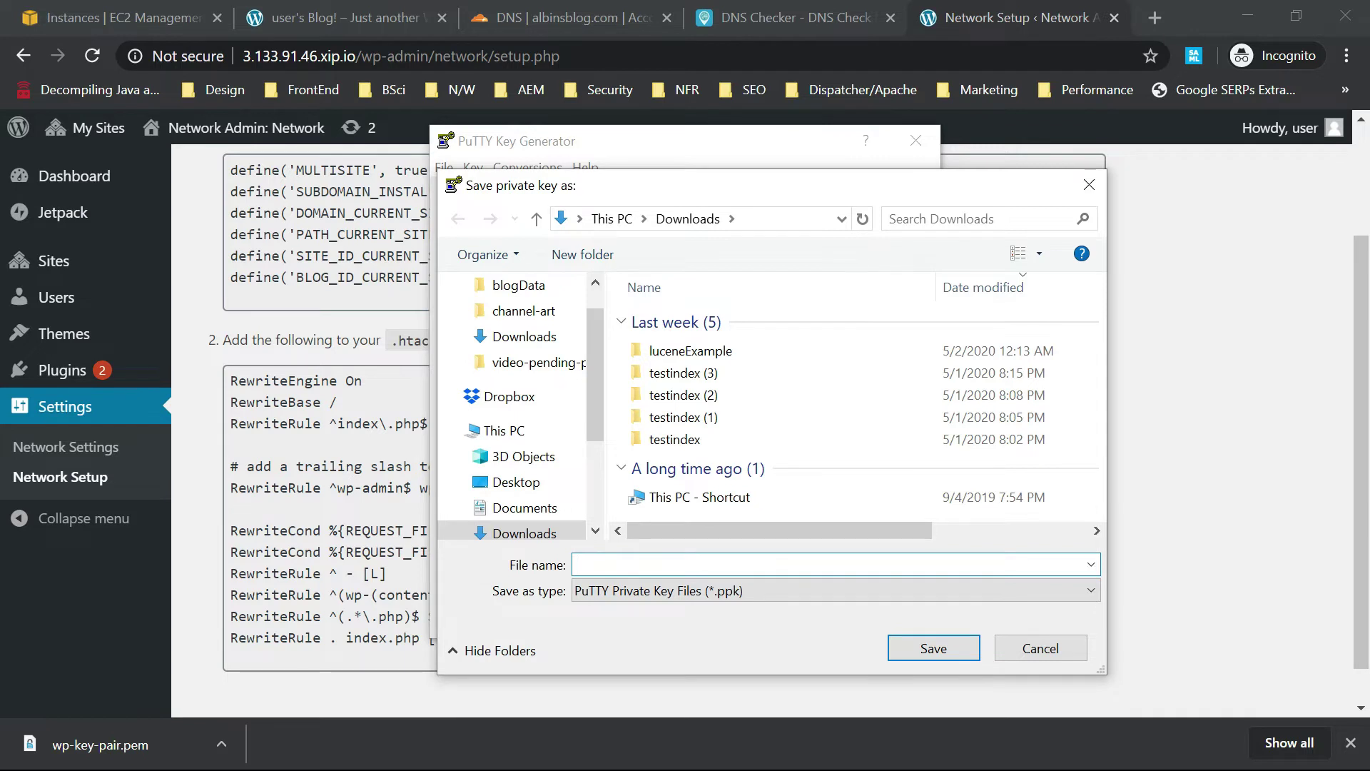
{"action": "type", "text": "sto"}
{"action": "type", "text": "re-"}
{"action": "type", "text": "techfor"}
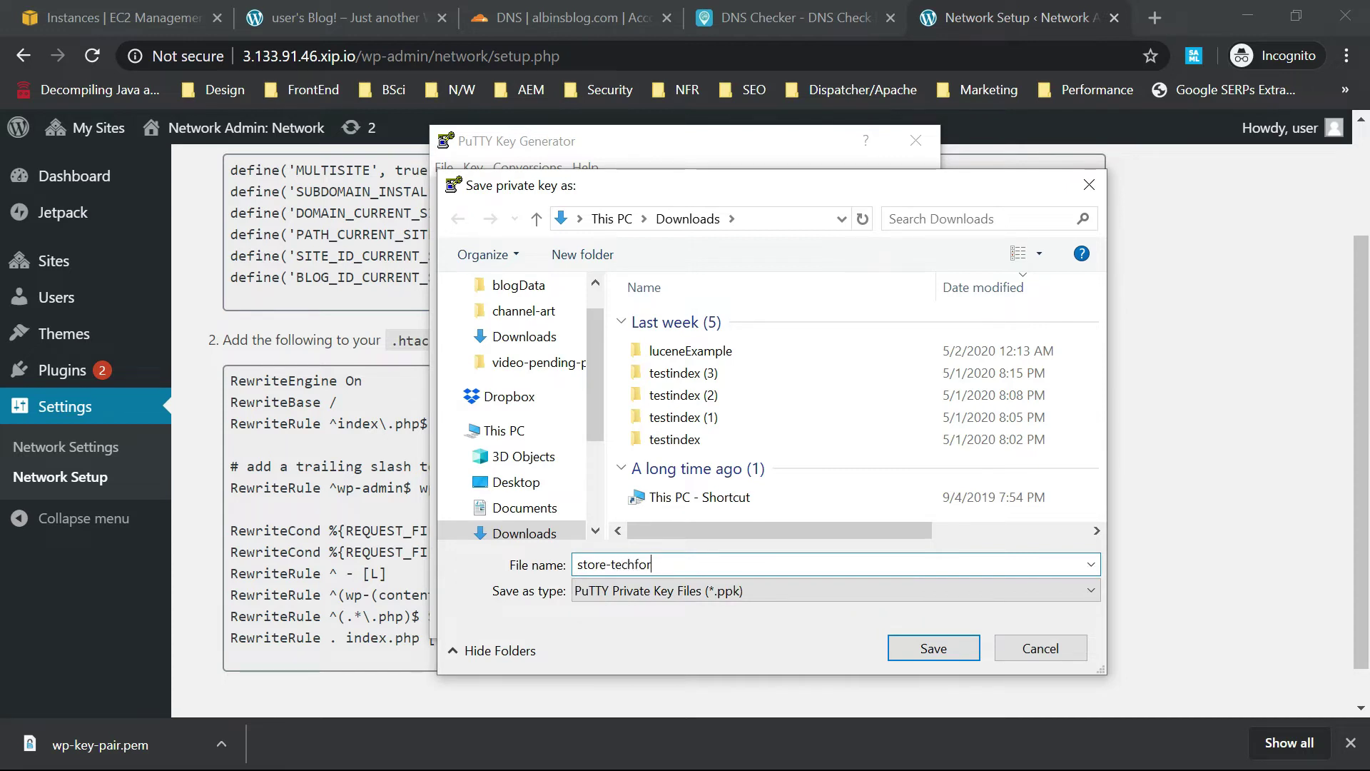
{"action": "type", "text": "um"}
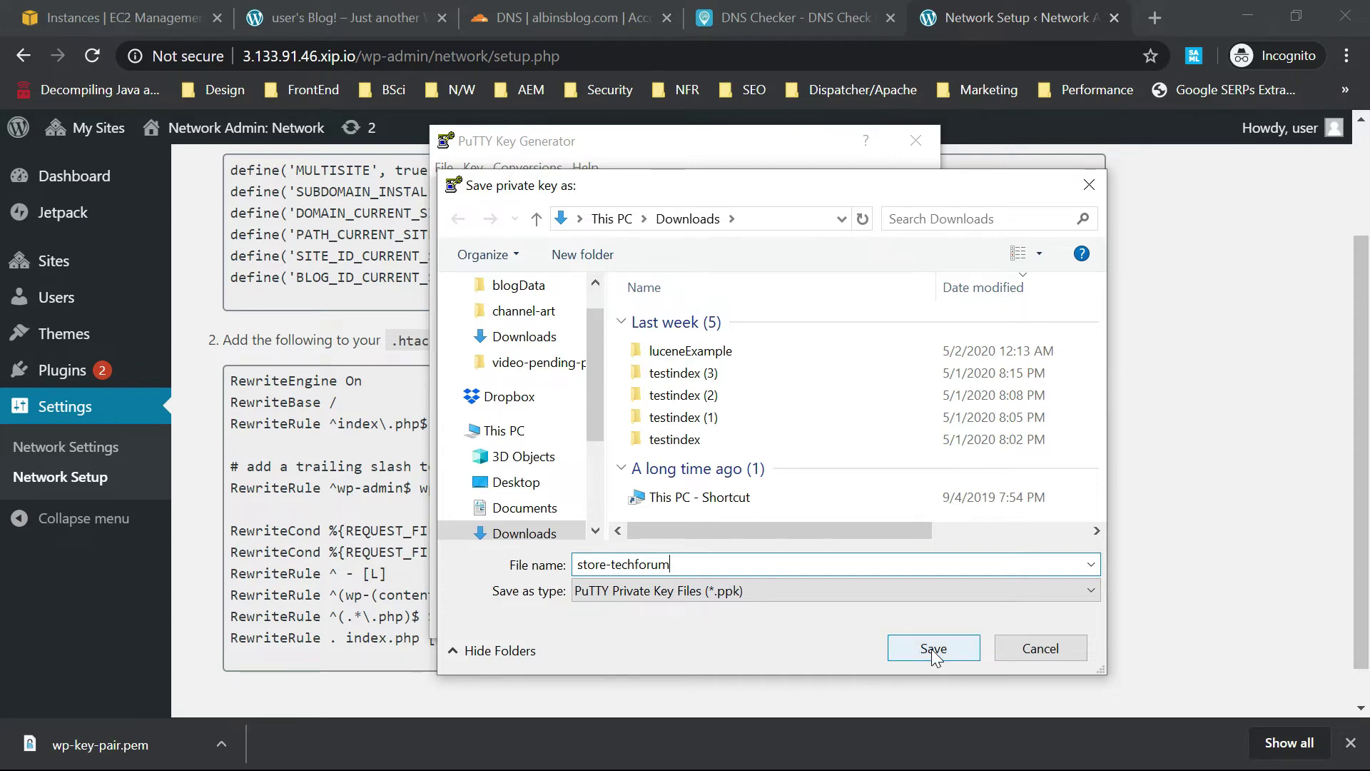
{"action": "type", "text": "-key"}
{"action": "left_click", "coordinate": [916, 648]}
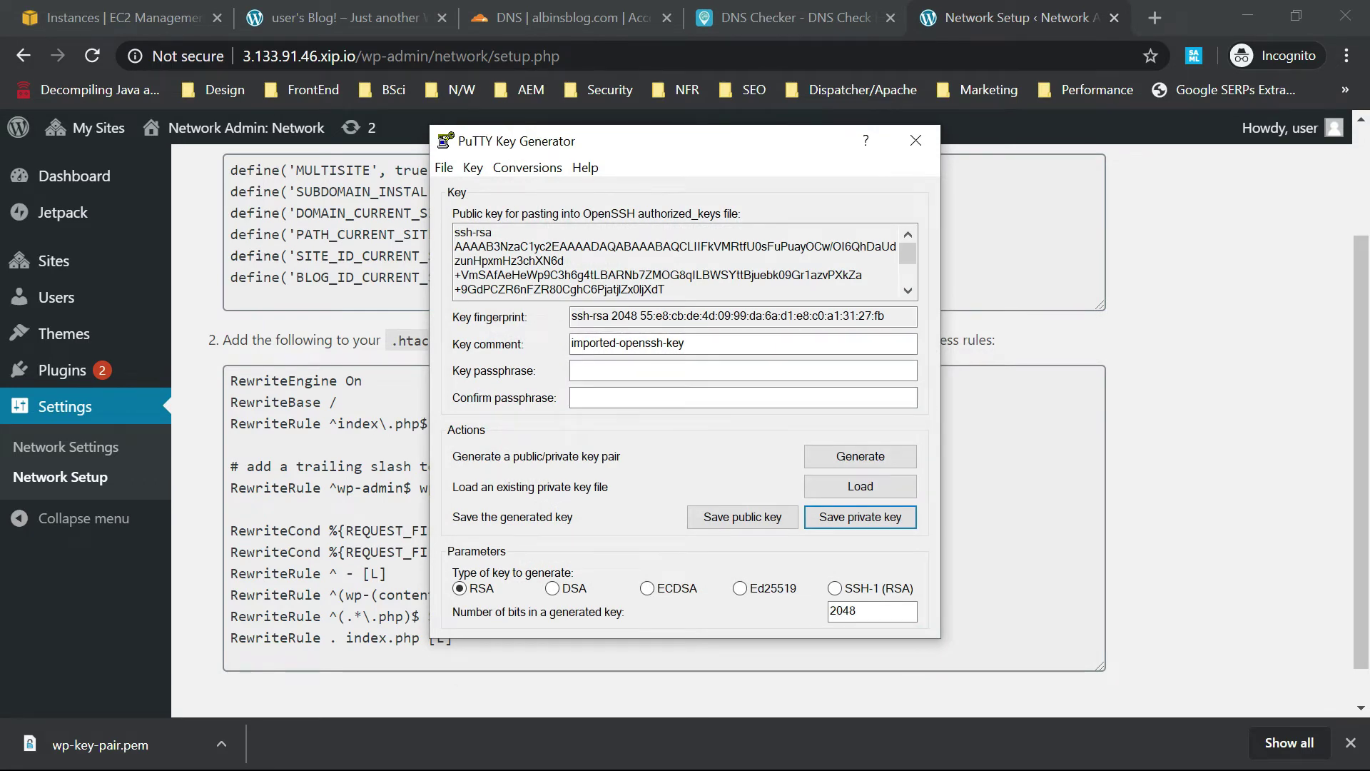
Step: Launch PuTTY from Windows search
{"action": "key", "text": "super"}
{"action": "left_click", "coordinate": [220, 748]}
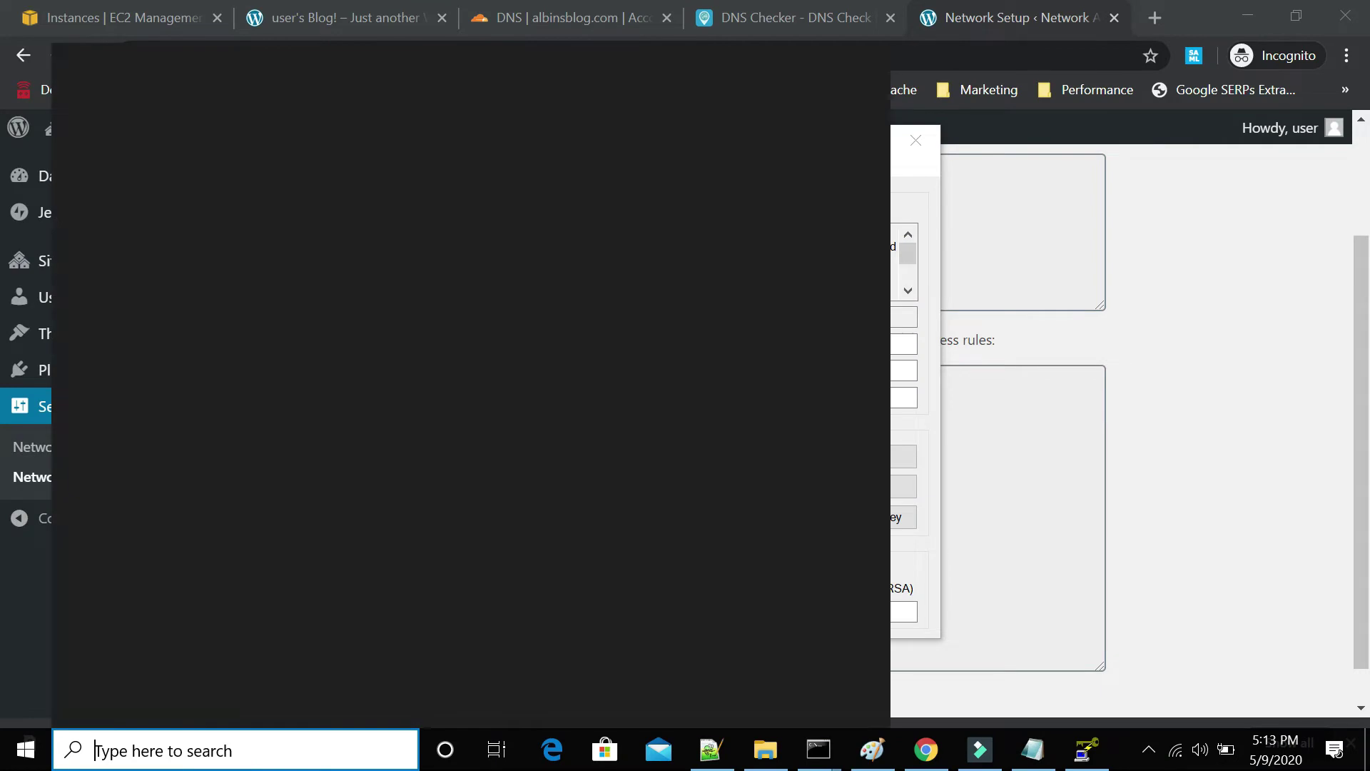
{"action": "type", "text": "put"}
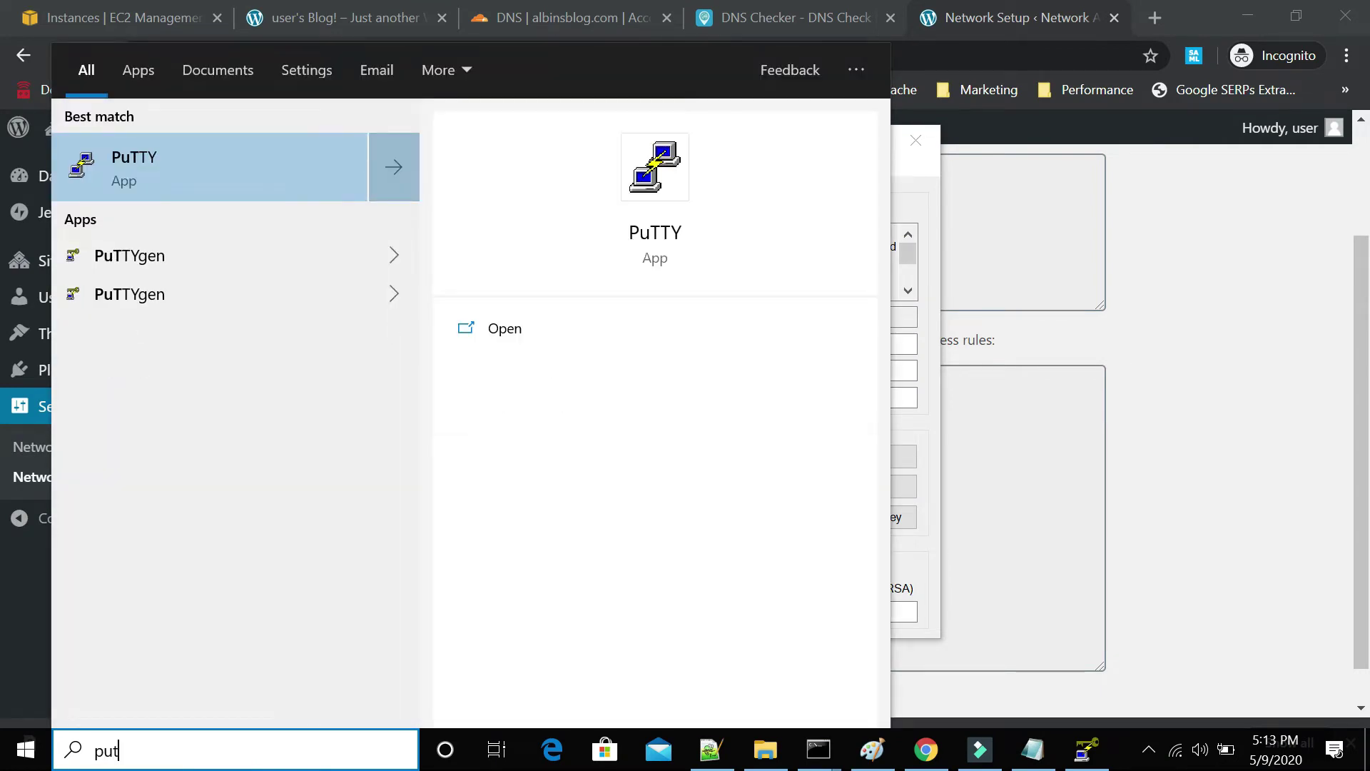
{"action": "left_click", "coordinate": [203, 178]}
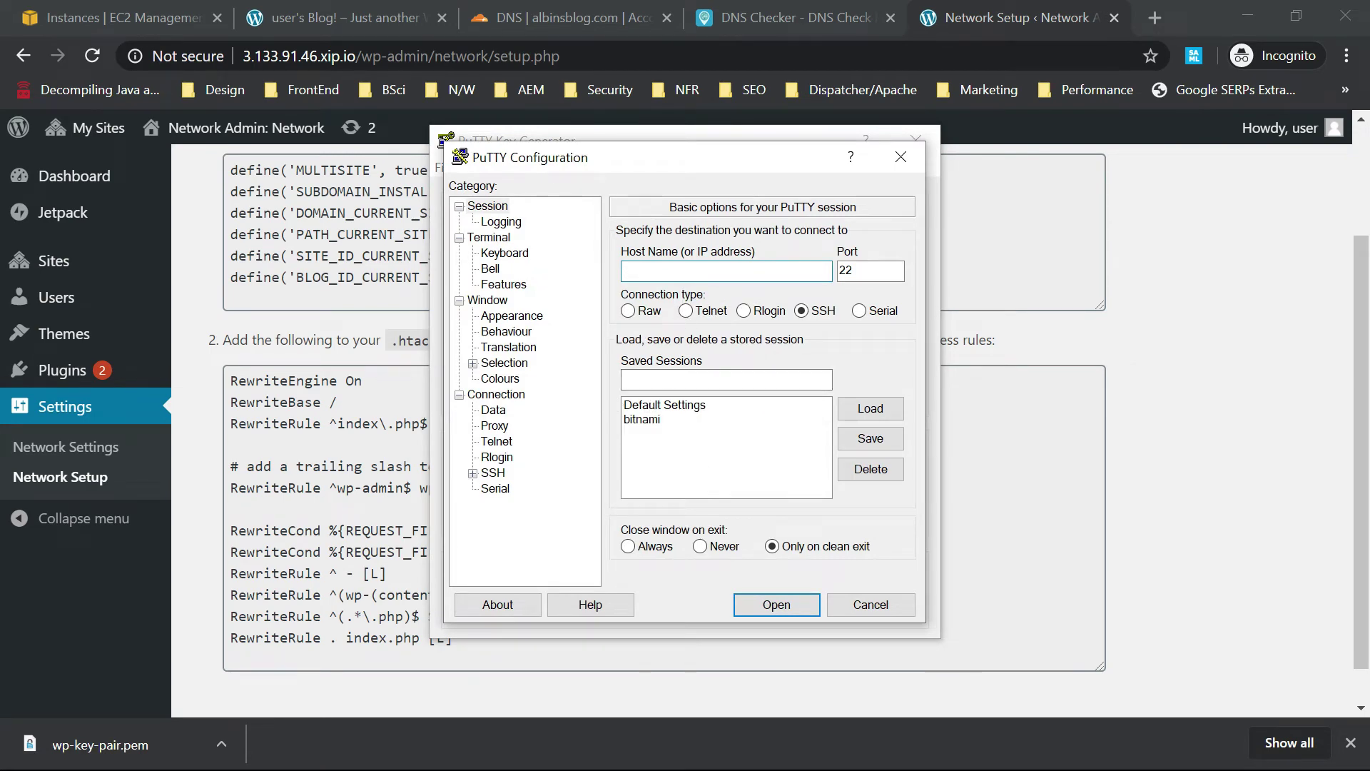
Step: Copy the instance's public IP 3.133.91.46 from EC2 and paste it as the PuTTY host name
{"action": "left_click", "coordinate": [578, 6]}
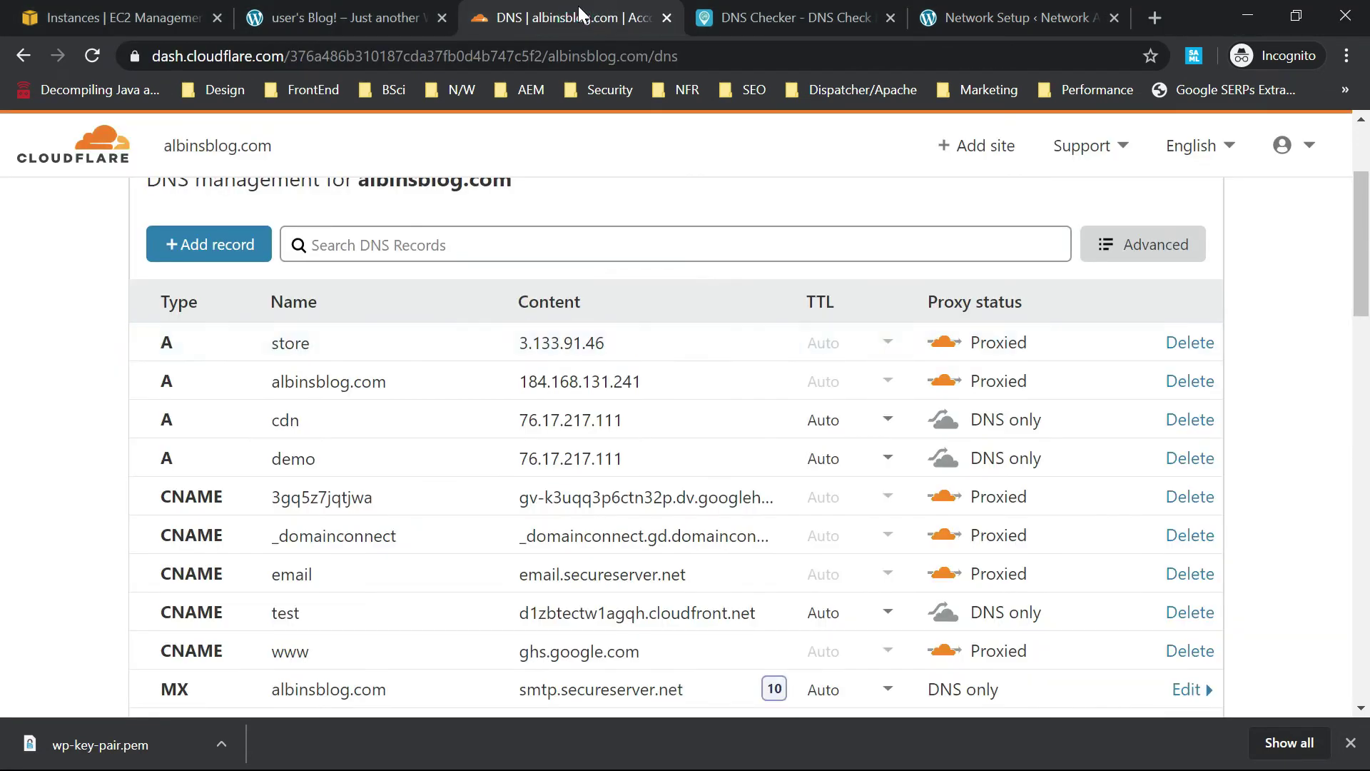
{"action": "left_click", "coordinate": [90, 20]}
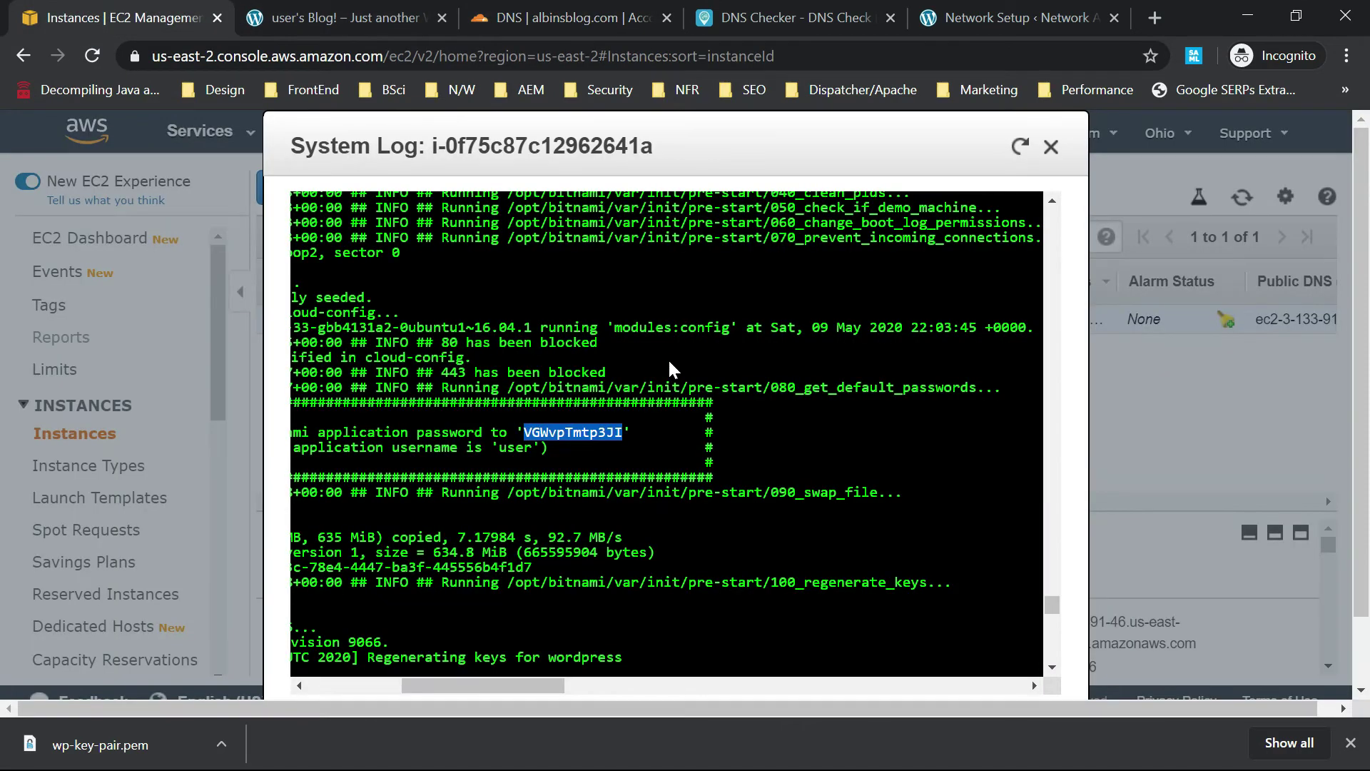
{"action": "left_click", "coordinate": [1051, 148]}
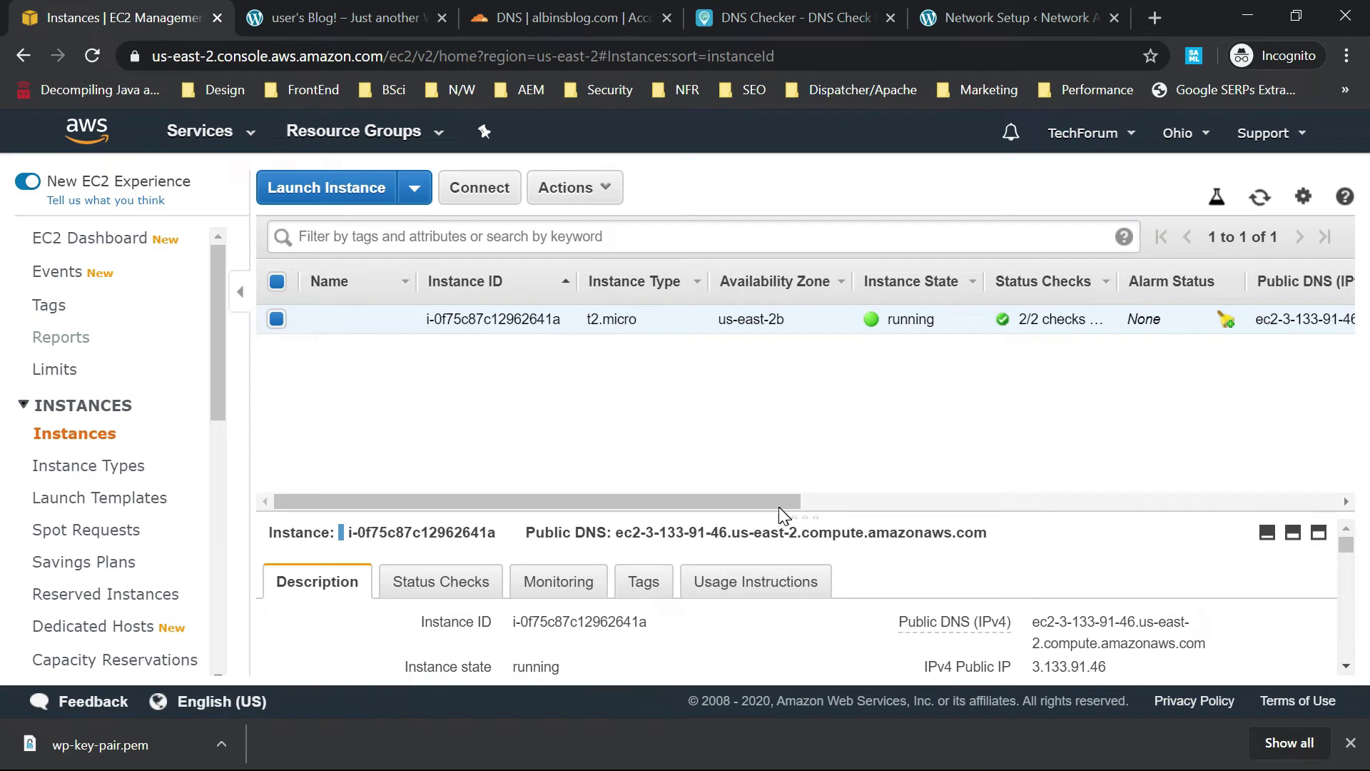
{"action": "left_click_drag", "start_coordinate": [782, 501], "coordinate": [939, 501]}
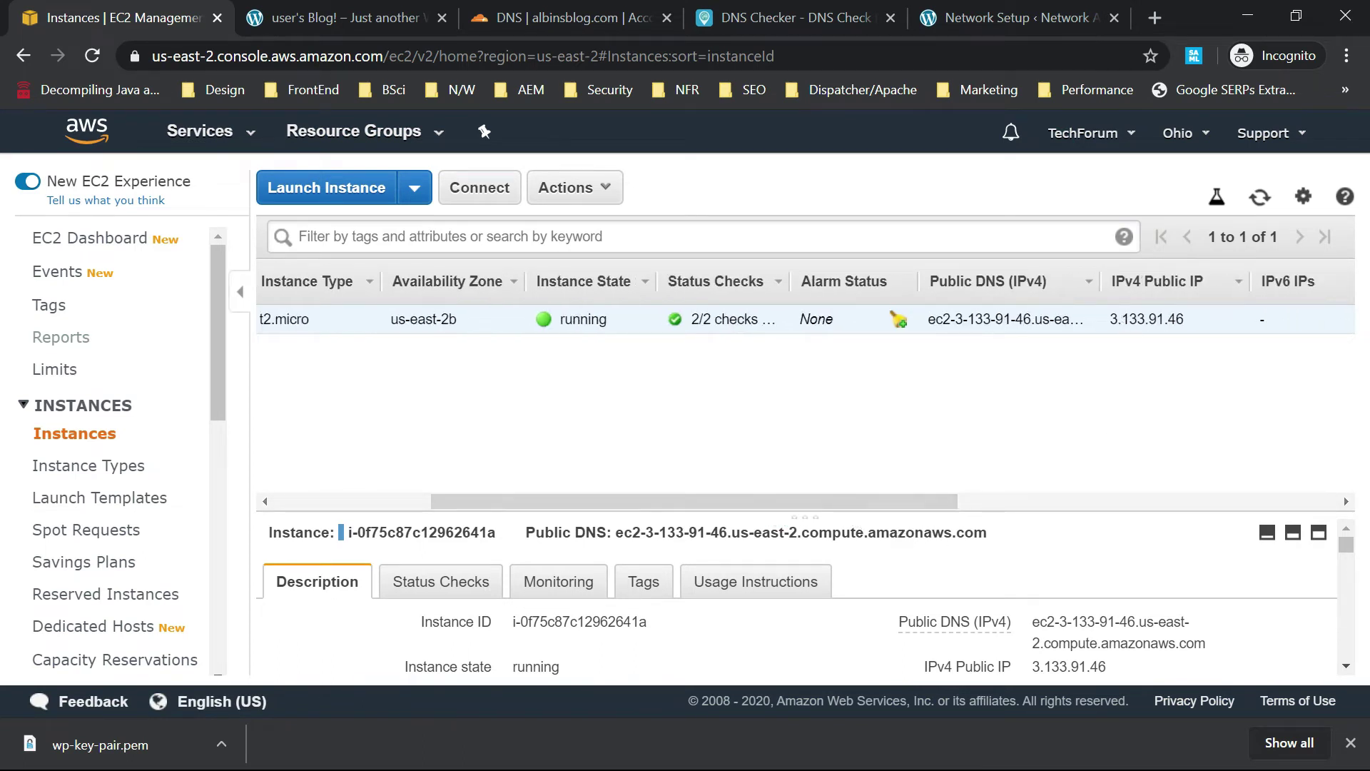
{"action": "double_click", "coordinate": [1184, 320]}
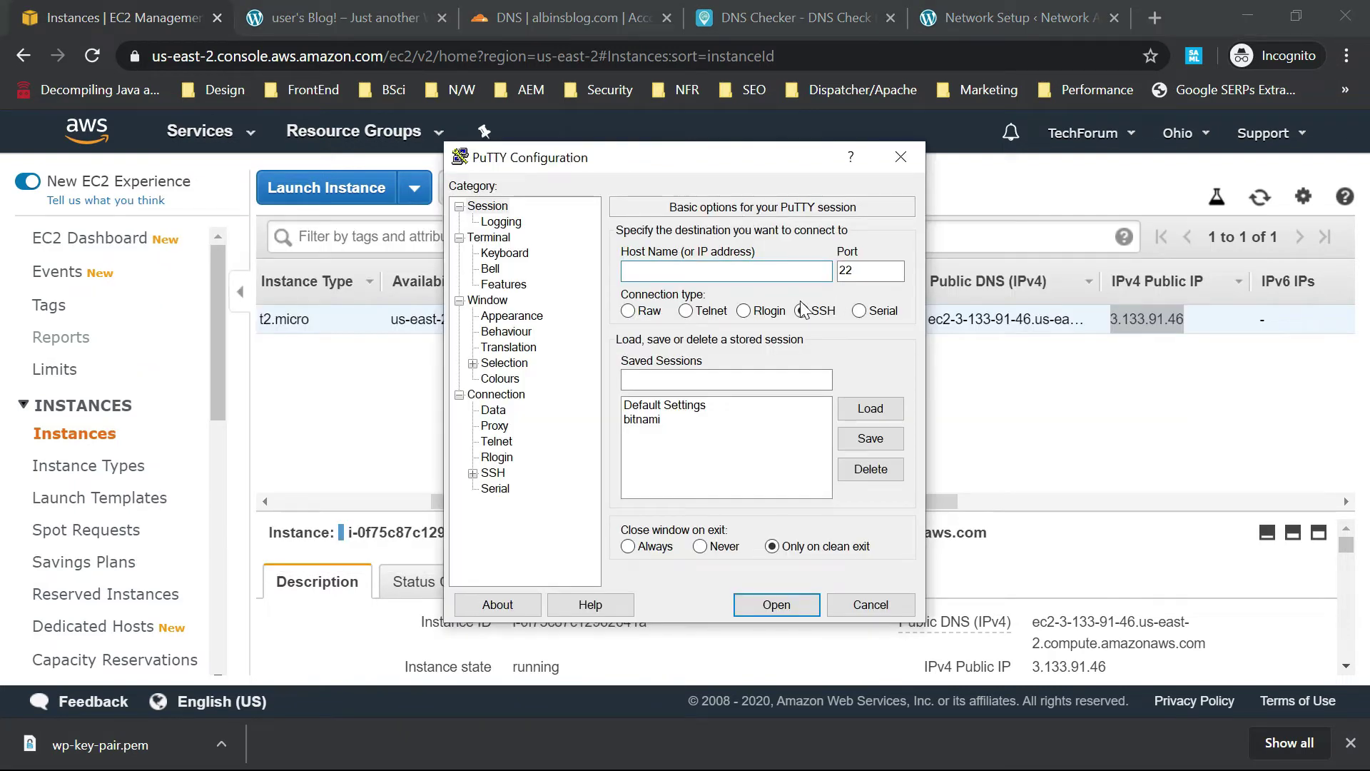
{"action": "type", "text": "3.133.91.46"}
{"action": "left_click", "coordinate": [495, 473]}
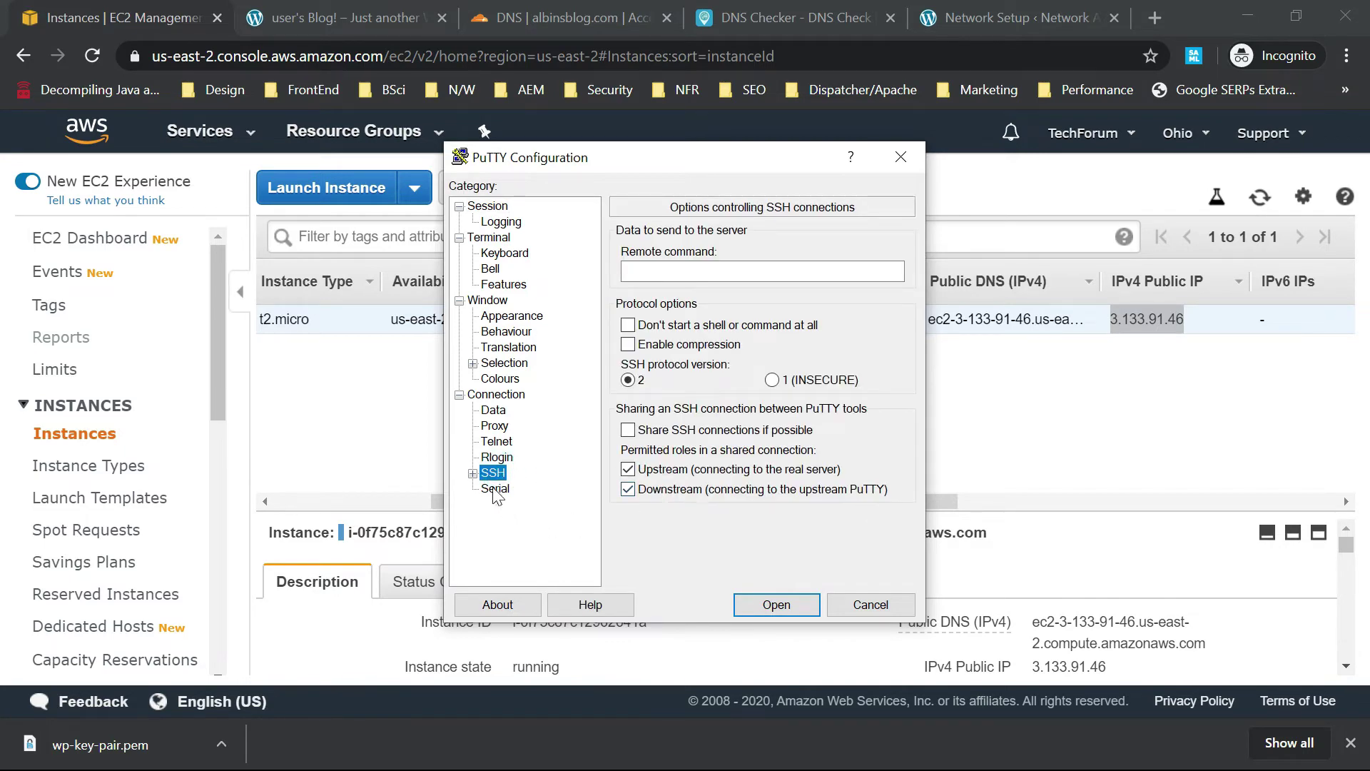
Step: Set store-techforum-key.ppk from Downloads as the SSH authentication private key
{"action": "left_click", "coordinate": [473, 472]}
{"action": "left_click", "coordinate": [506, 490]}
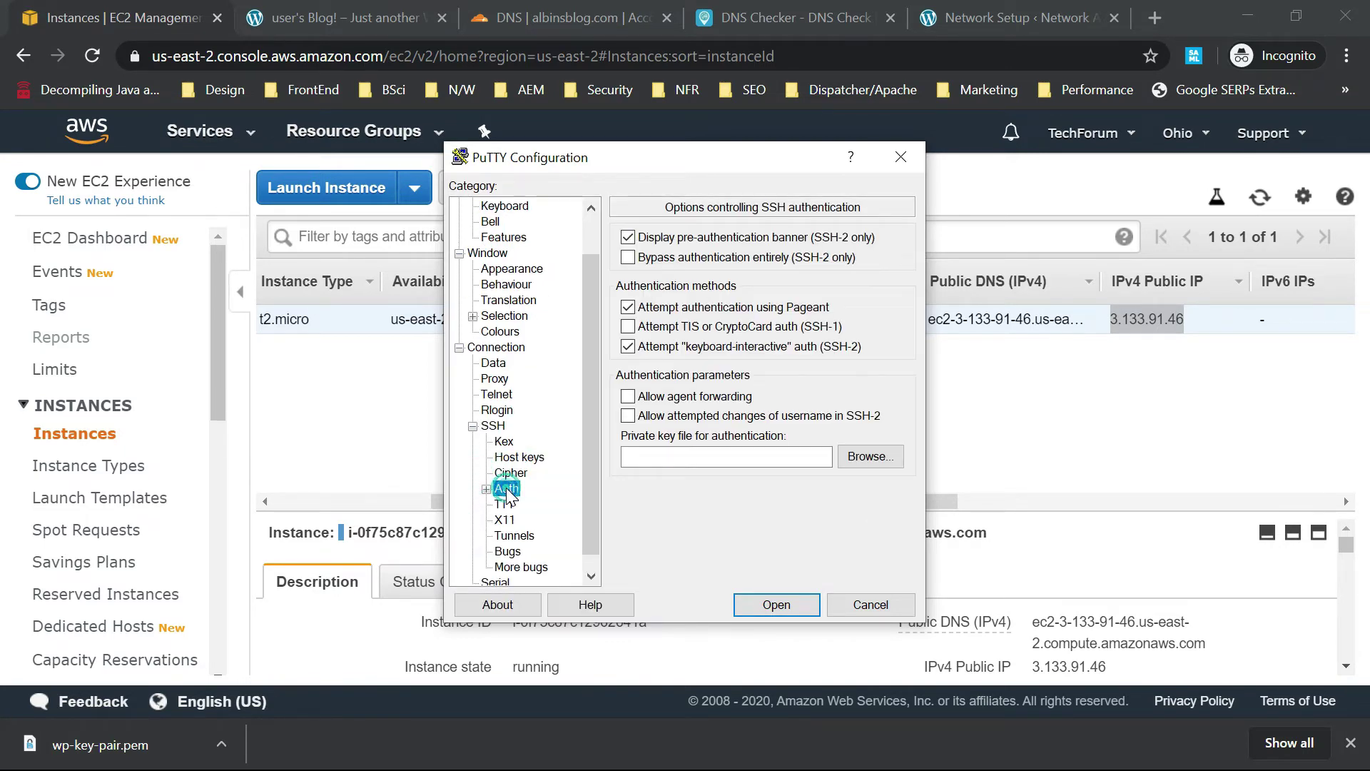
{"action": "left_click", "coordinate": [867, 457]}
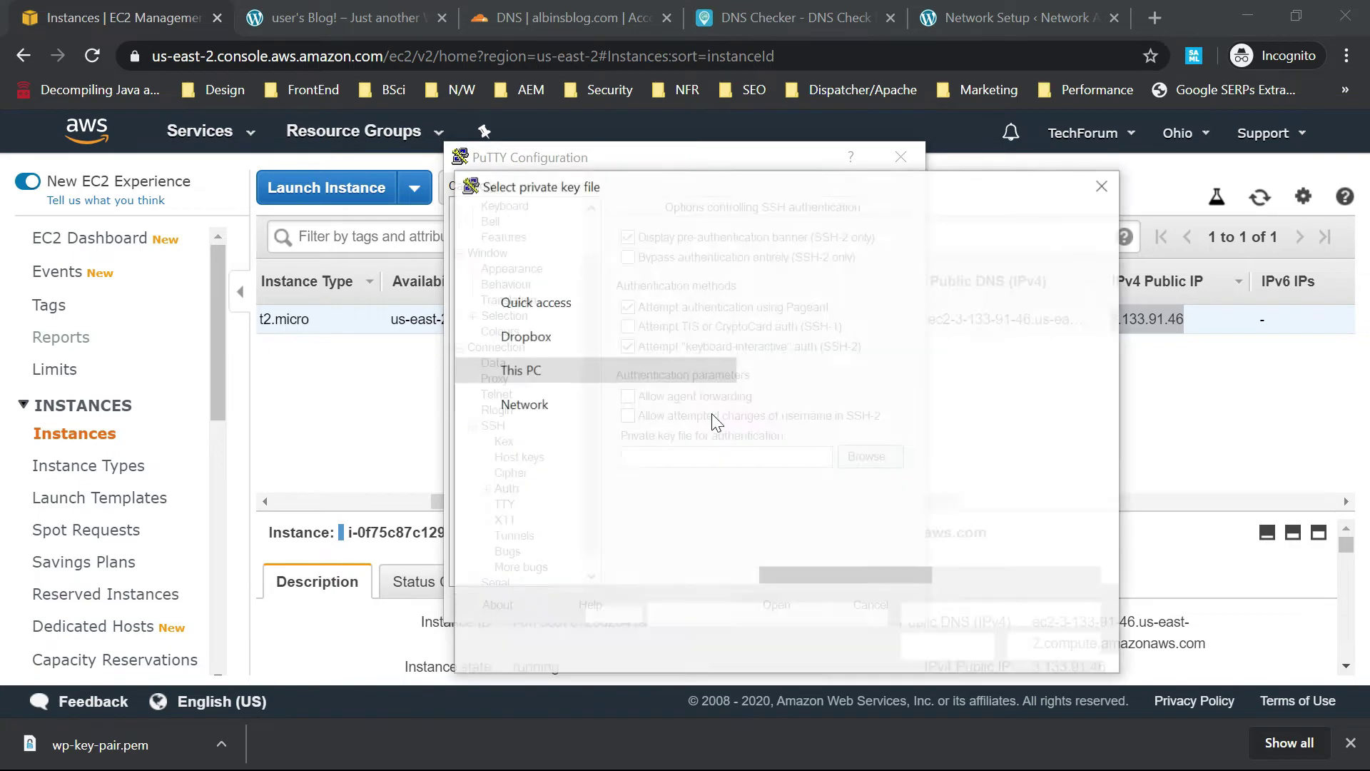
{"action": "left_click", "coordinate": [606, 451]}
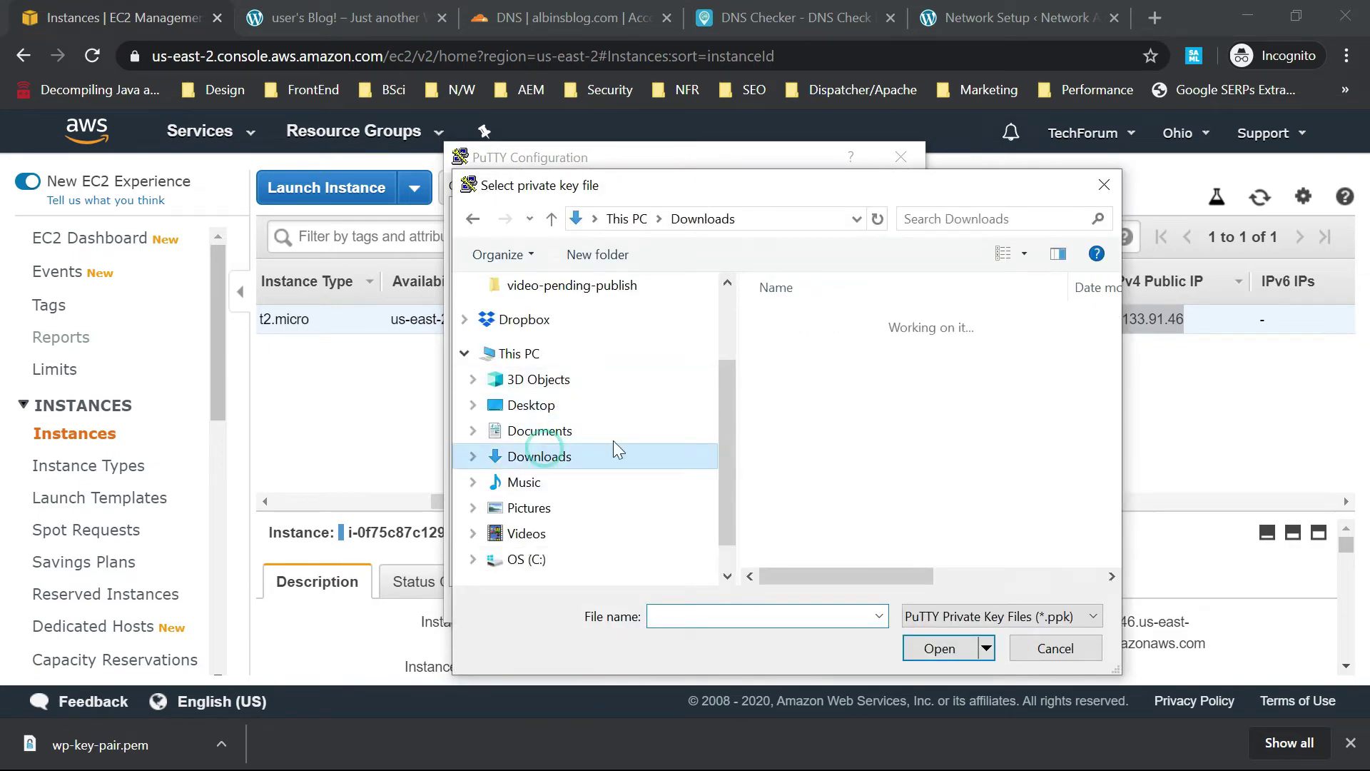
{"action": "double_click", "coordinate": [842, 353]}
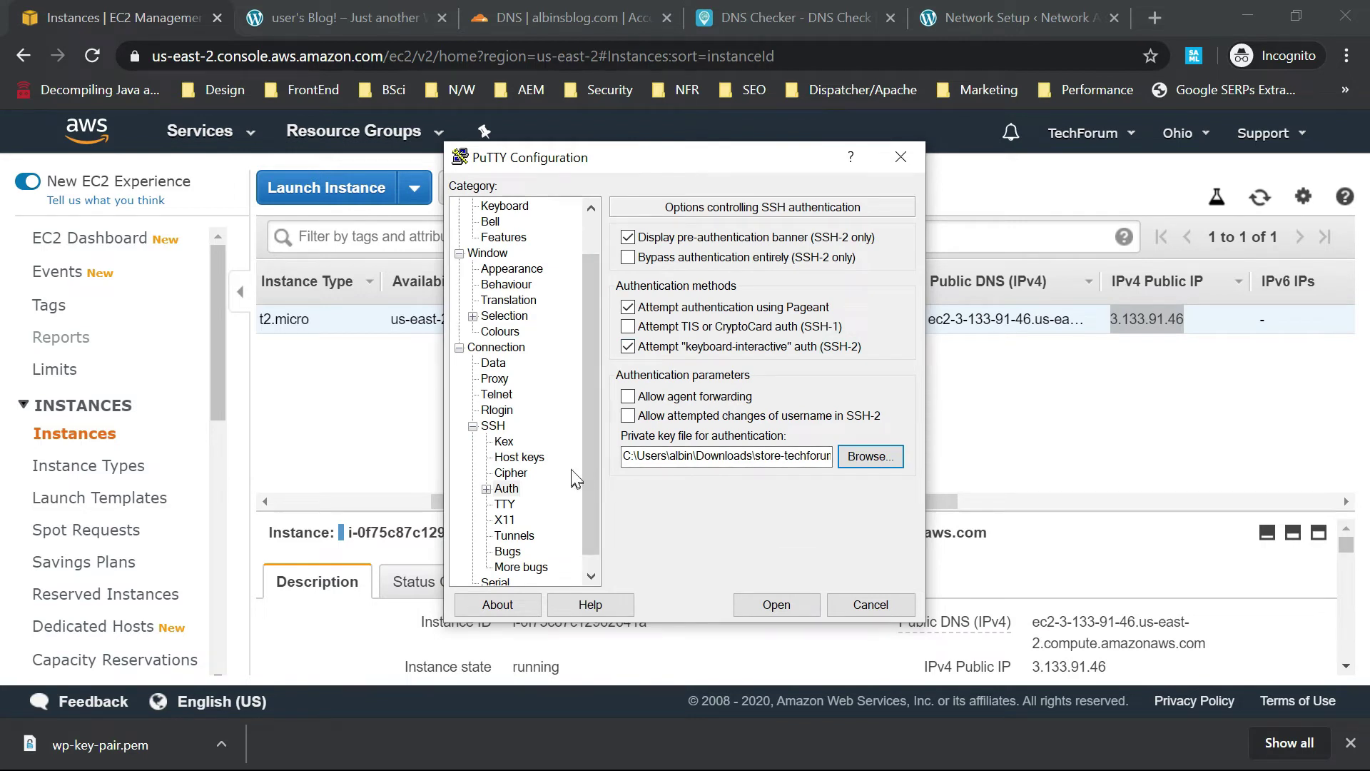
Step: Set the auto-login username to bitnami under Connection > Data
{"action": "left_click", "coordinate": [493, 363]}
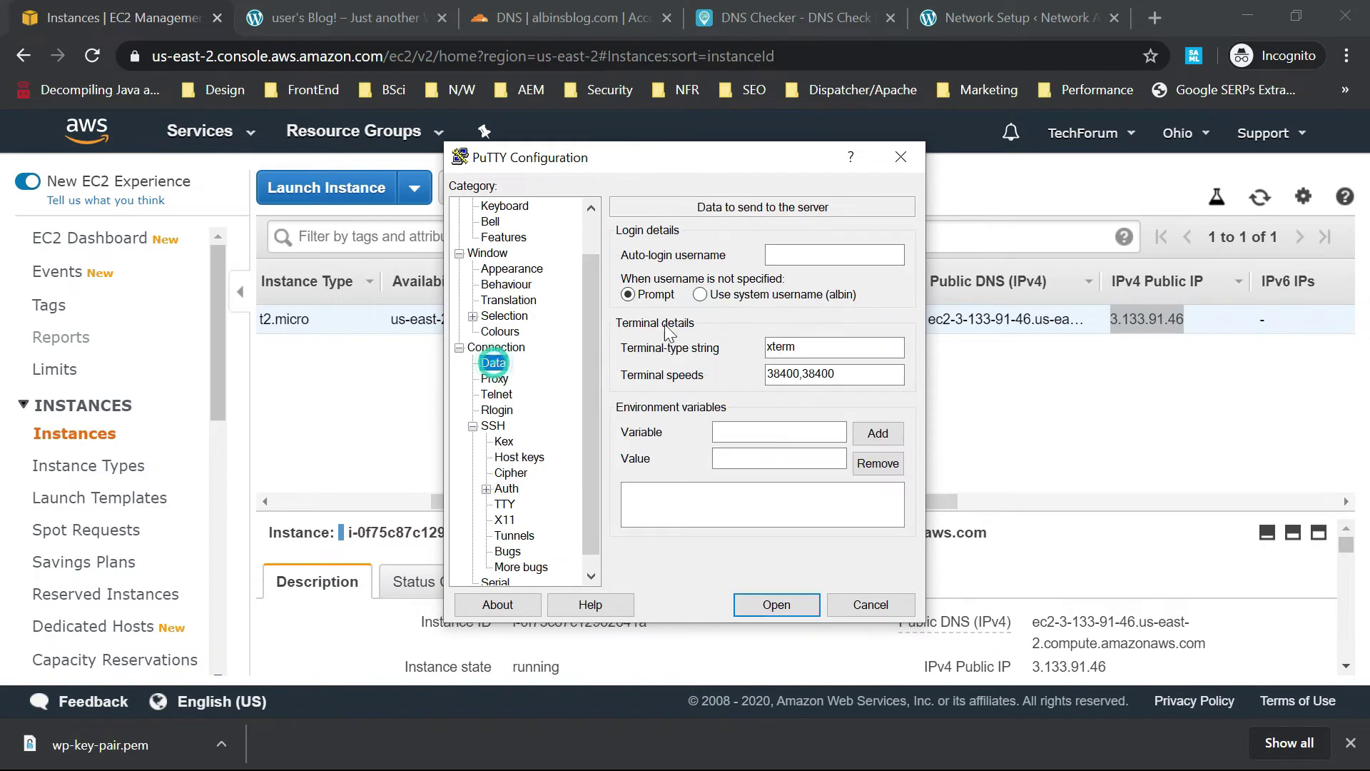
{"action": "left_click", "coordinate": [803, 256]}
{"action": "type", "text": "bi"}
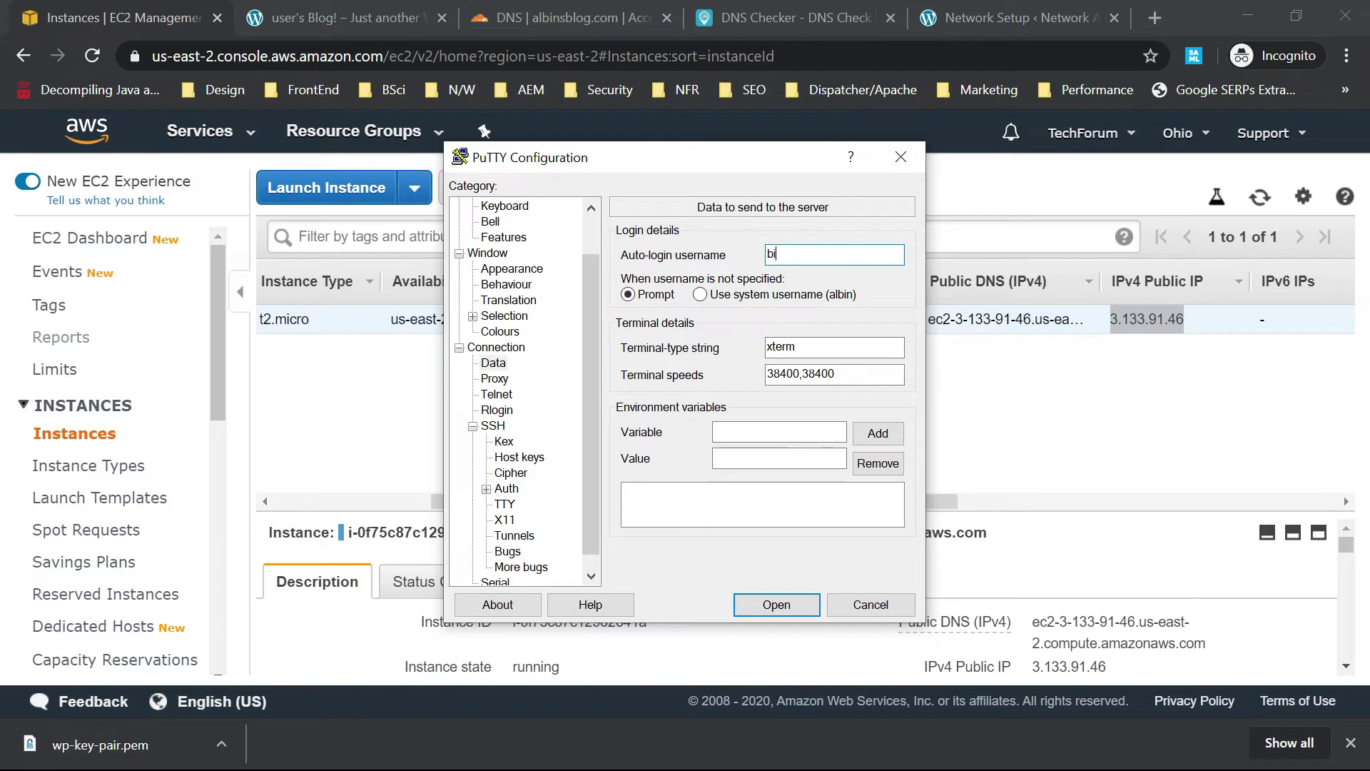
{"action": "type", "text": "tnami"}
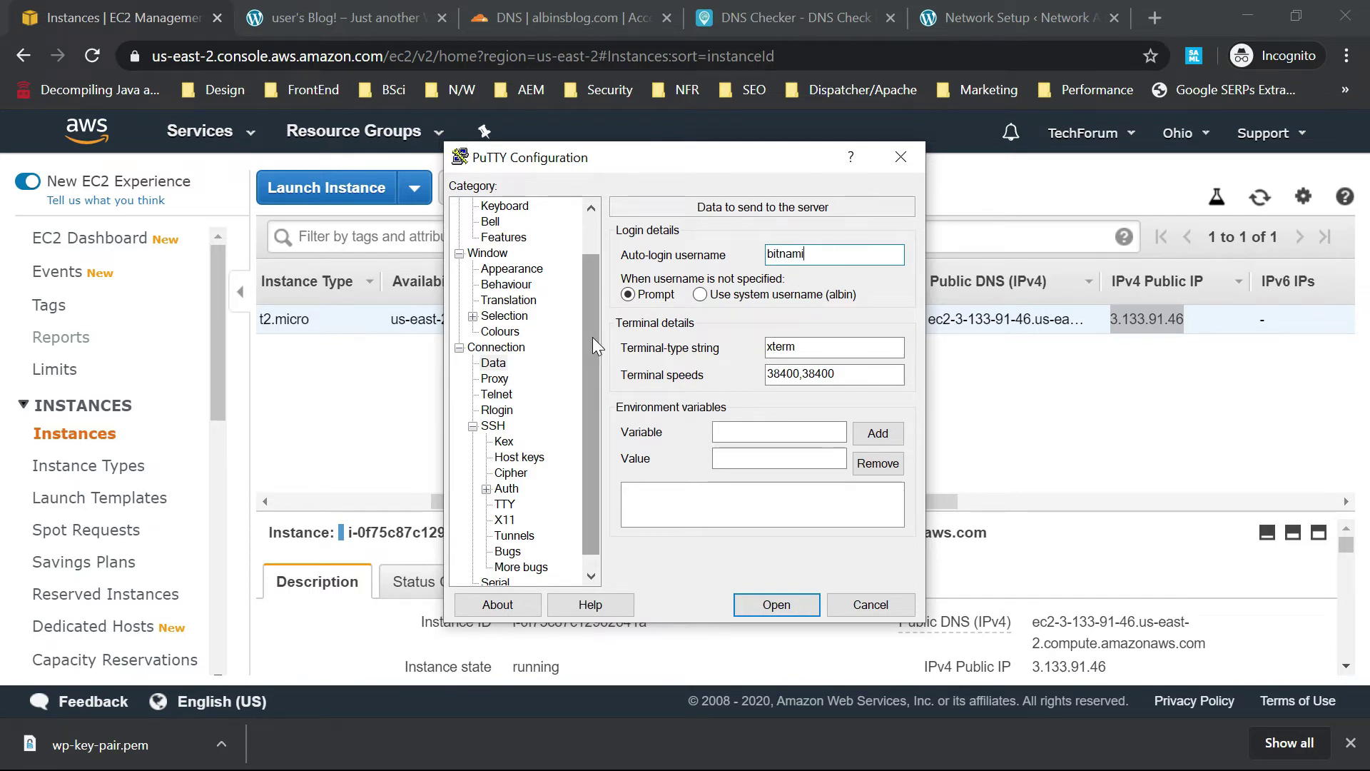
{"action": "left_click_drag", "start_coordinate": [591, 337], "coordinate": [592, 294]}
Step: Save the session as store-techforum and connect to 3.133.91.46
{"action": "left_click", "coordinate": [487, 205]}
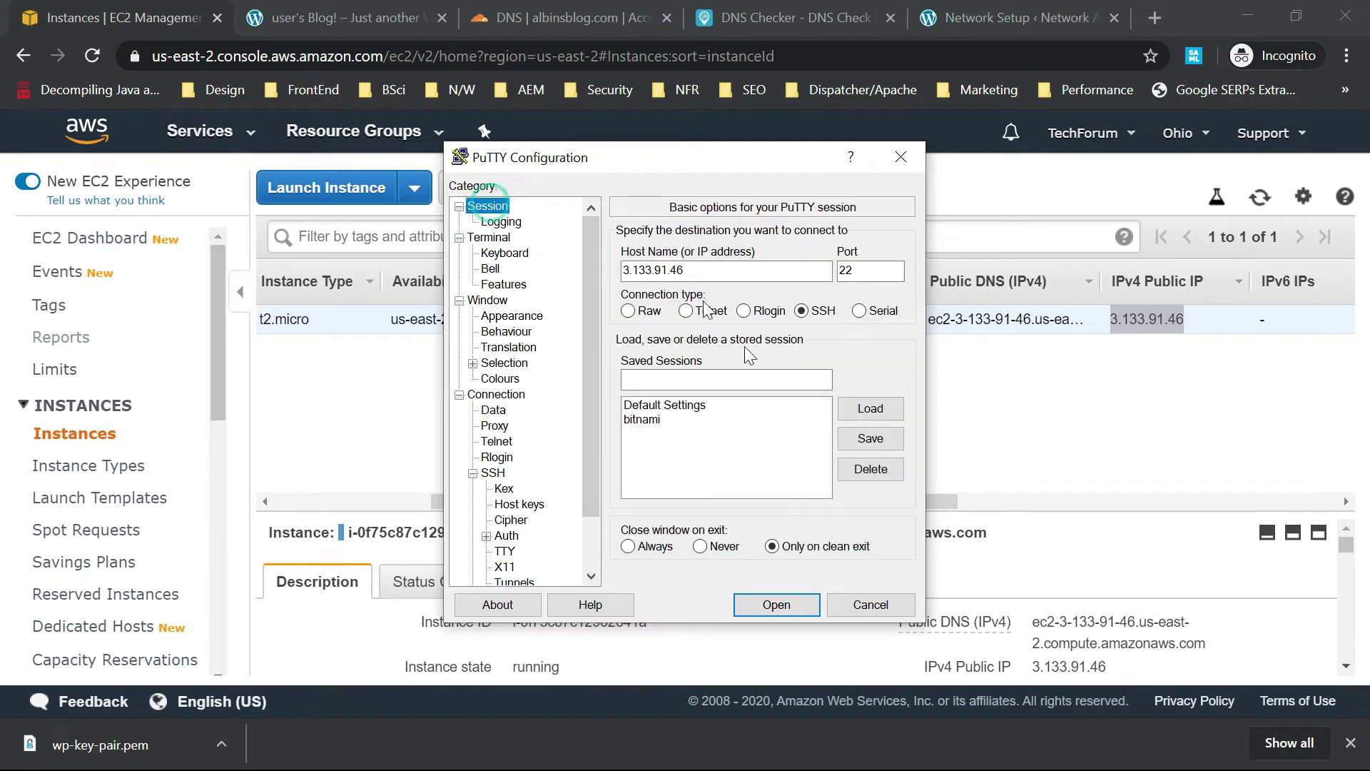
{"action": "left_click", "coordinate": [726, 379]}
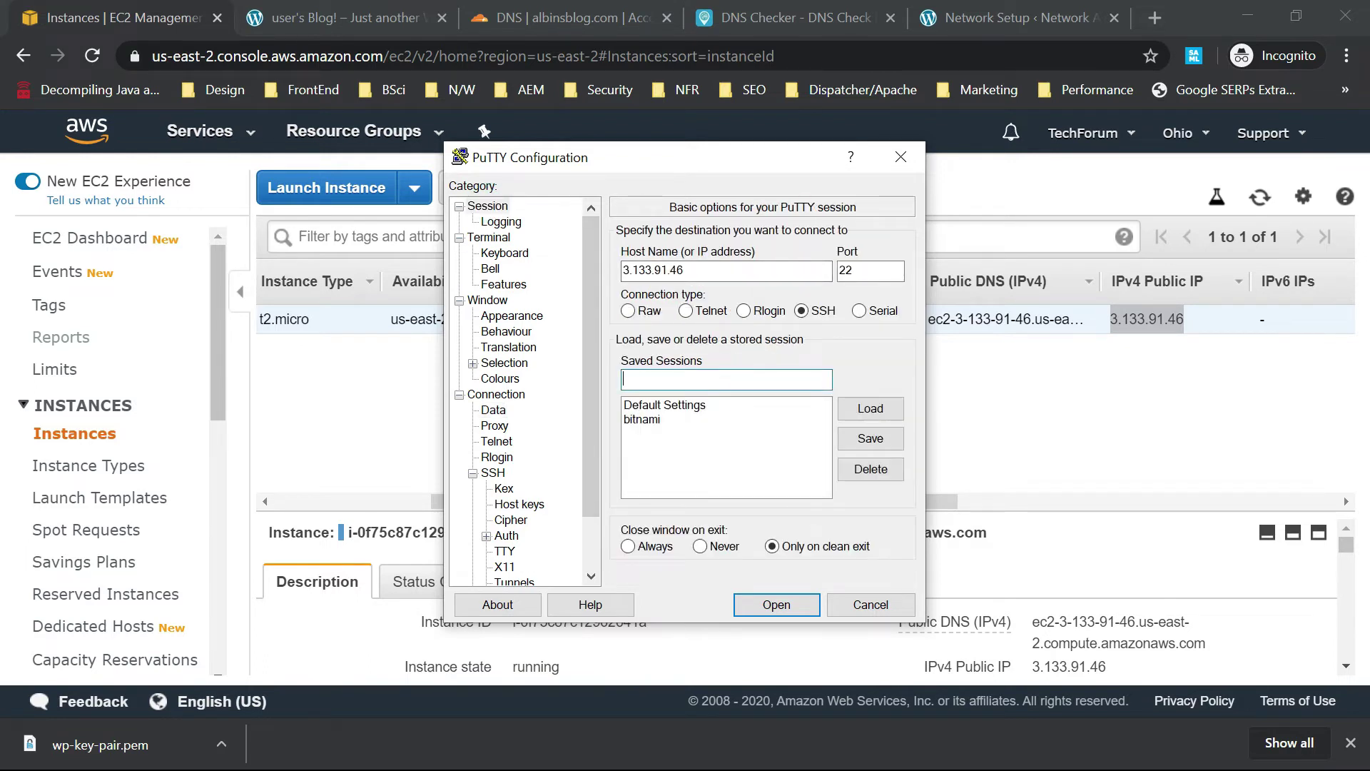
{"action": "type", "text": "store"}
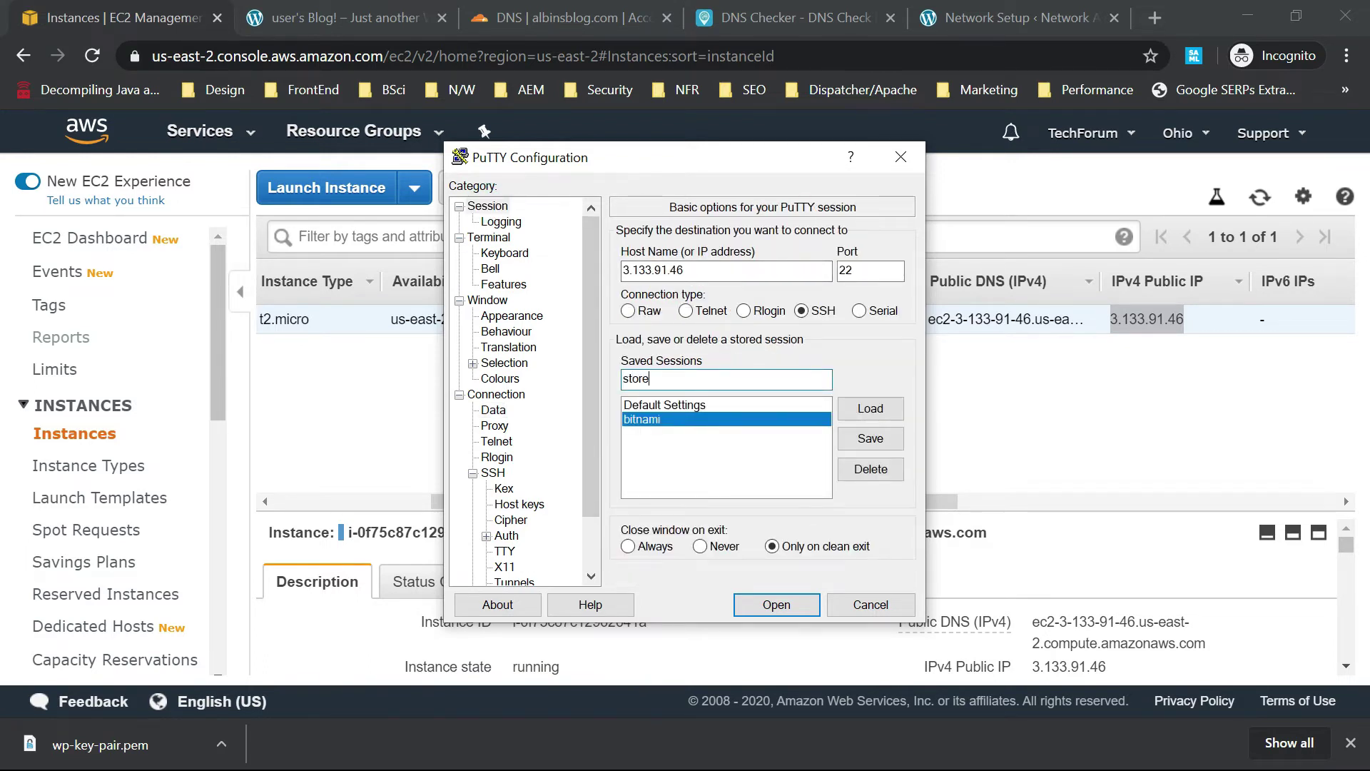
{"action": "type", "text": "-techf"}
{"action": "type", "text": "orum"}
{"action": "left_click", "coordinate": [871, 444]}
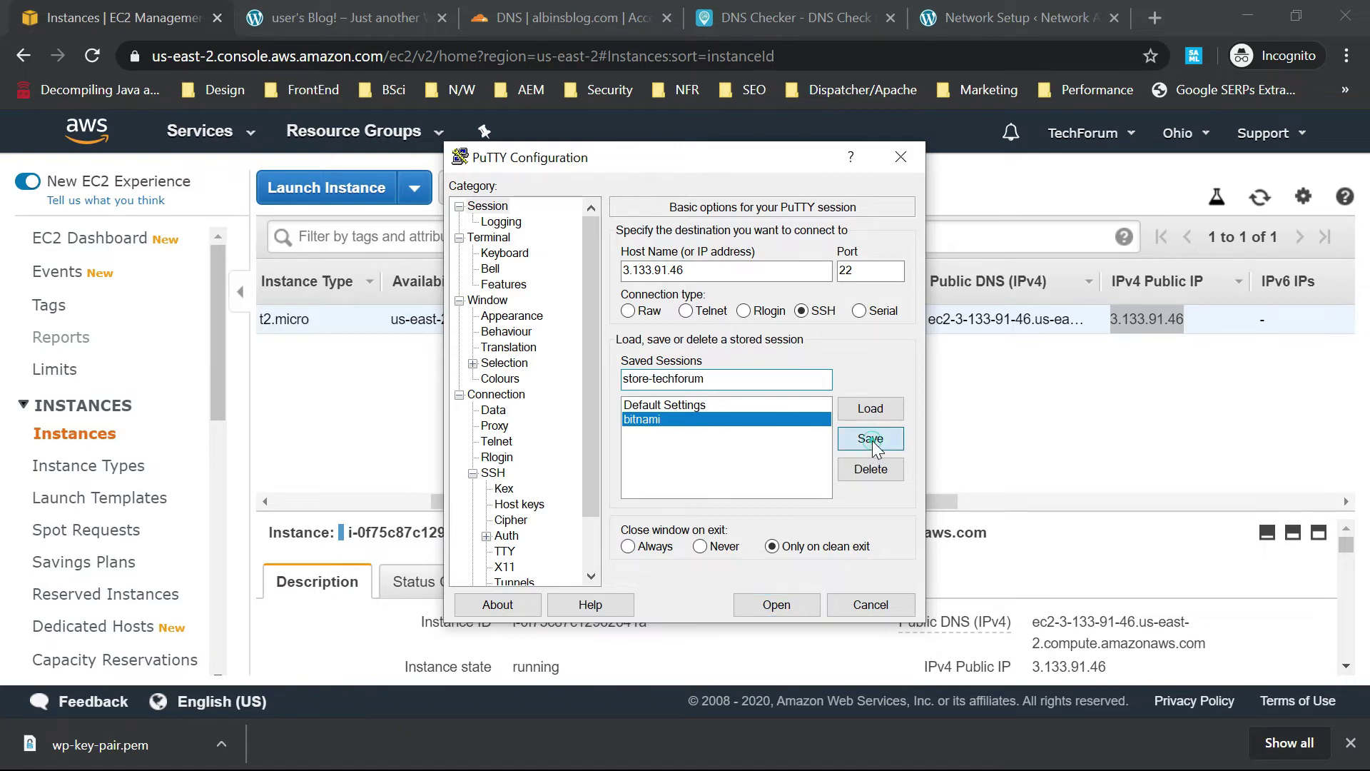
{"action": "double_click", "coordinate": [666, 434]}
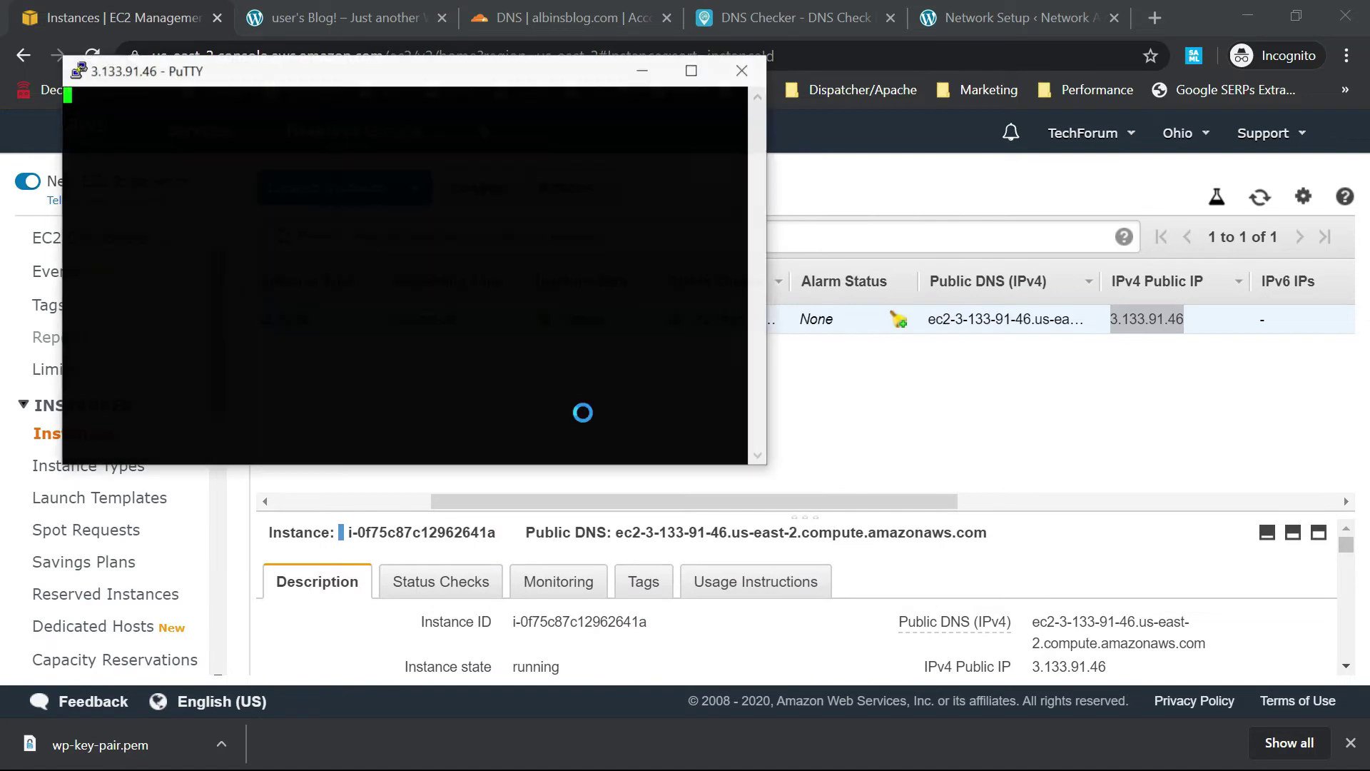
Step: Accept the host key, maximize the terminal, and check the home directory with pwd and ls
{"action": "left_click", "coordinate": [596, 562]}
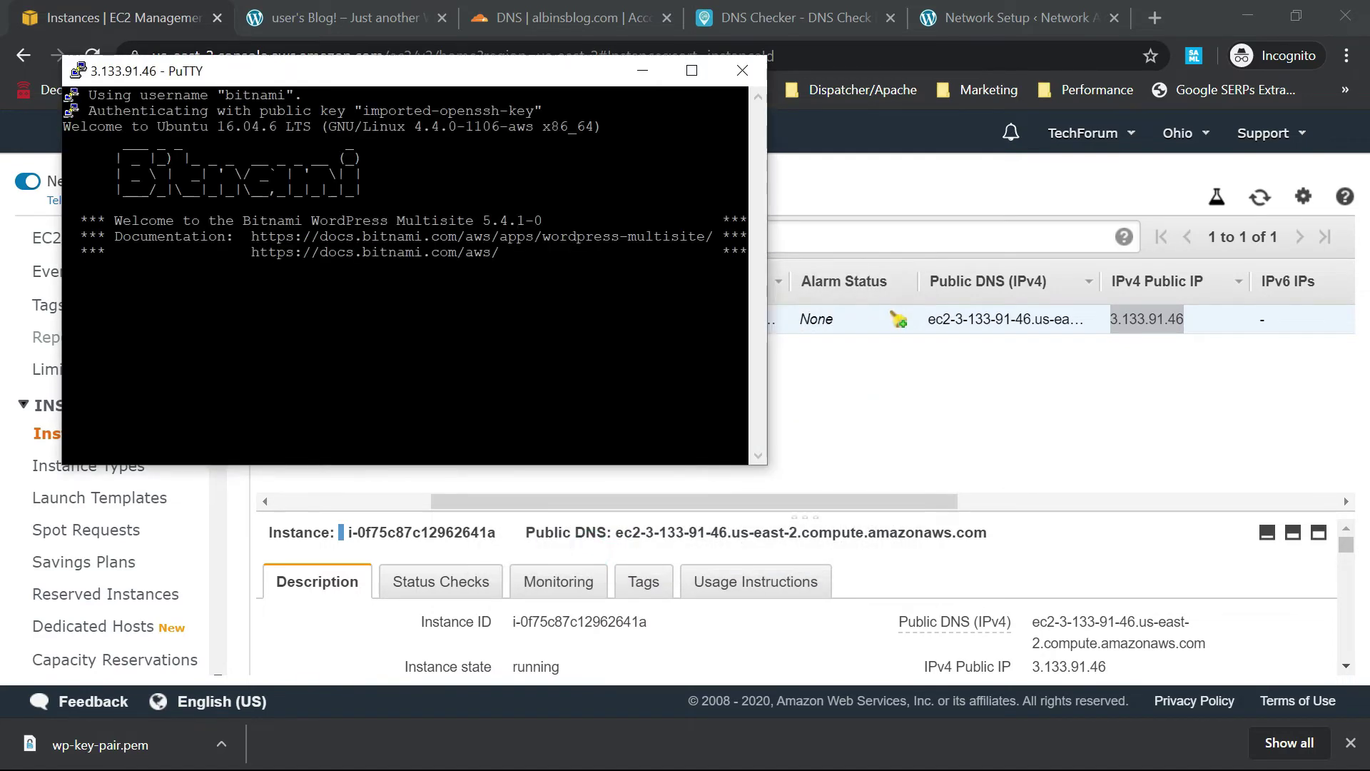
{"action": "left_click", "coordinate": [687, 81]}
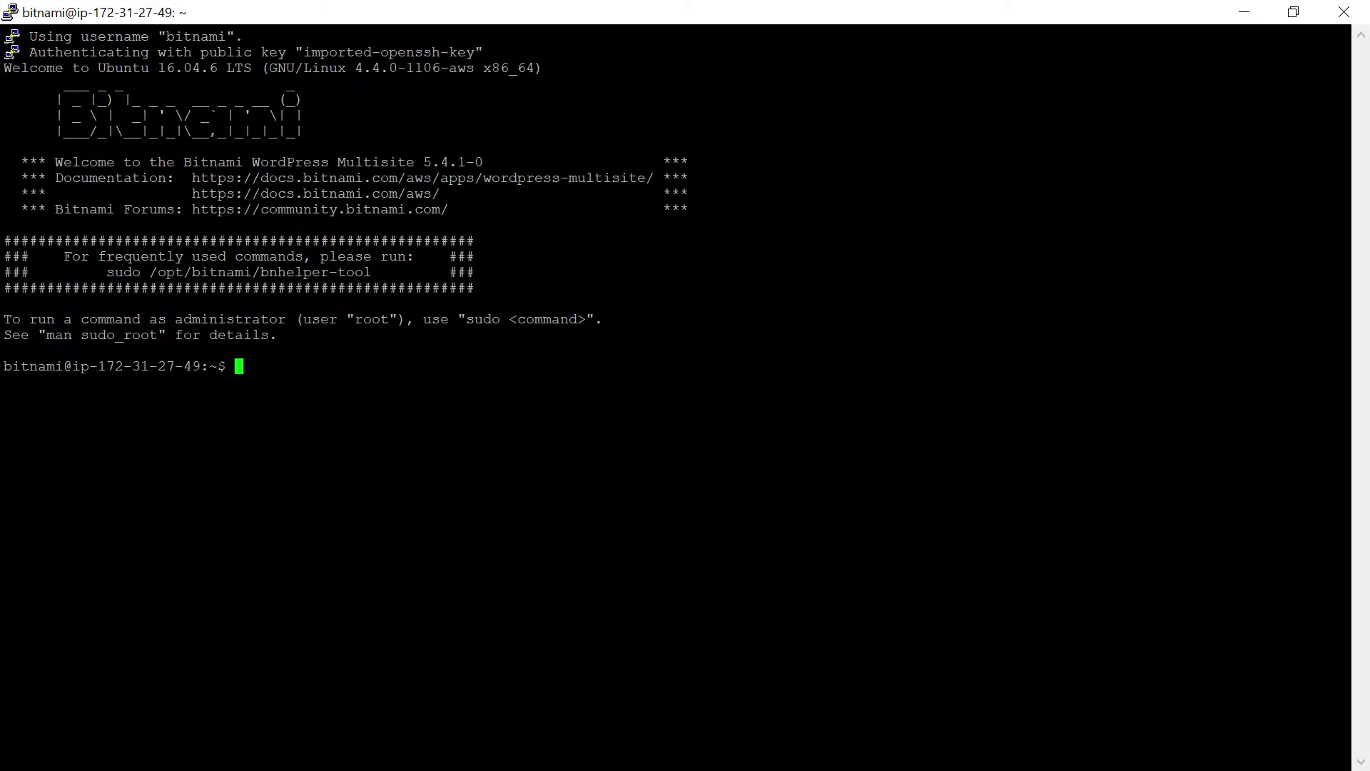
{"action": "type", "text": "cd "}
{"action": "type", "text": "/"}
{"action": "key", "text": "BackSpace"}
{"action": "key", "text": "BackSpace"}
{"action": "key", "text": "BackSpace"}
{"action": "key", "text": "BackSpace"}
{"action": "type", "text": "pwd"}
{"action": "key", "text": "Return"}
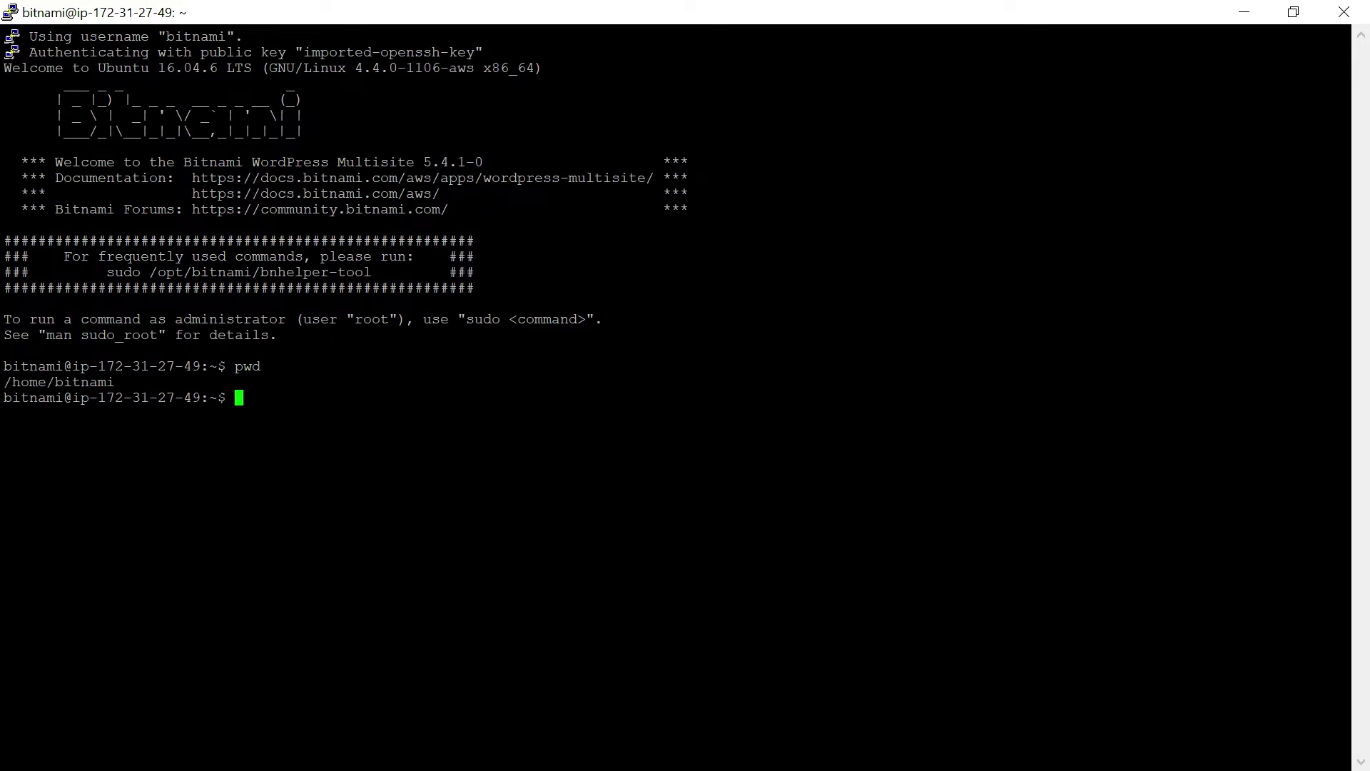
{"action": "type", "text": "ls"}
{"action": "key", "text": "Return"}
{"action": "type", "text": "cd"}
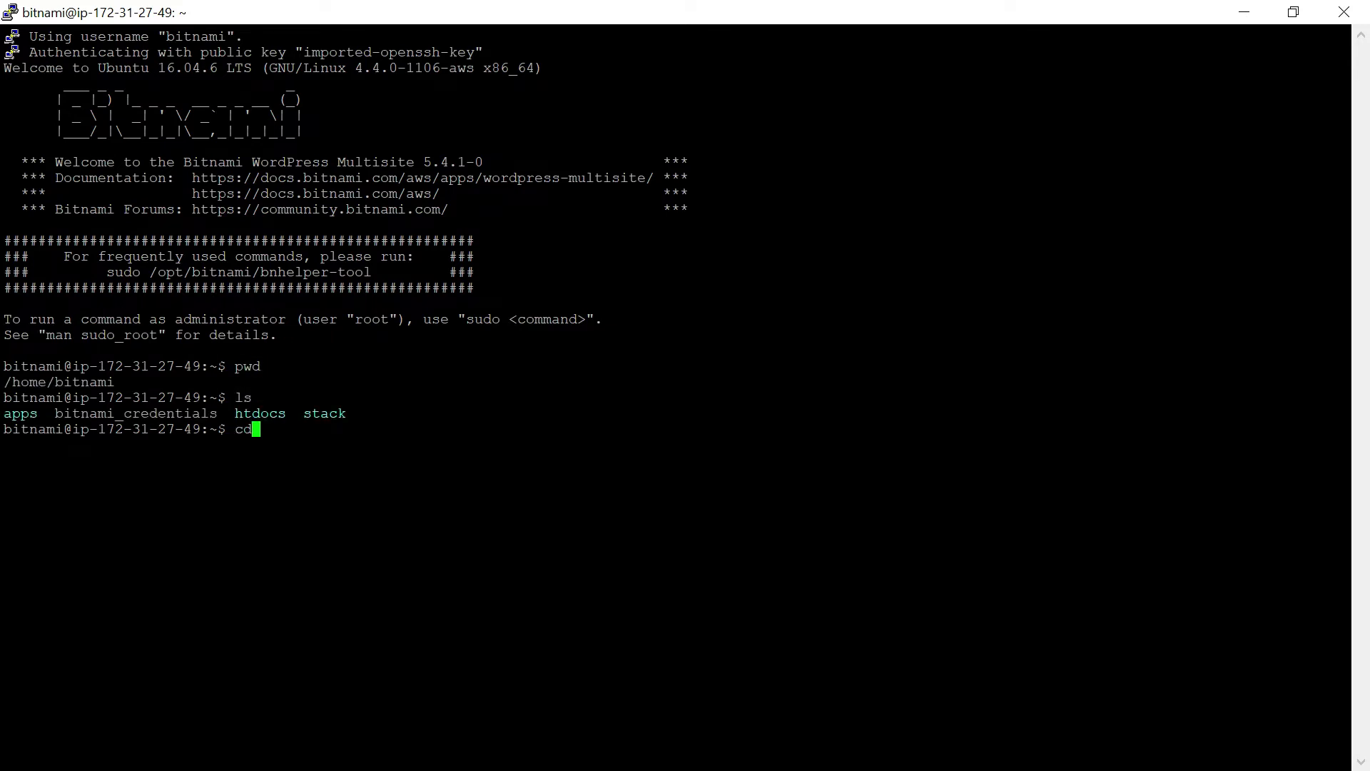
{"action": "type", "text": " apps"}
Step: Move through apps/wordpress/htdocs and list the WordPress files including wp-config.php
{"action": "key", "text": "Return"}
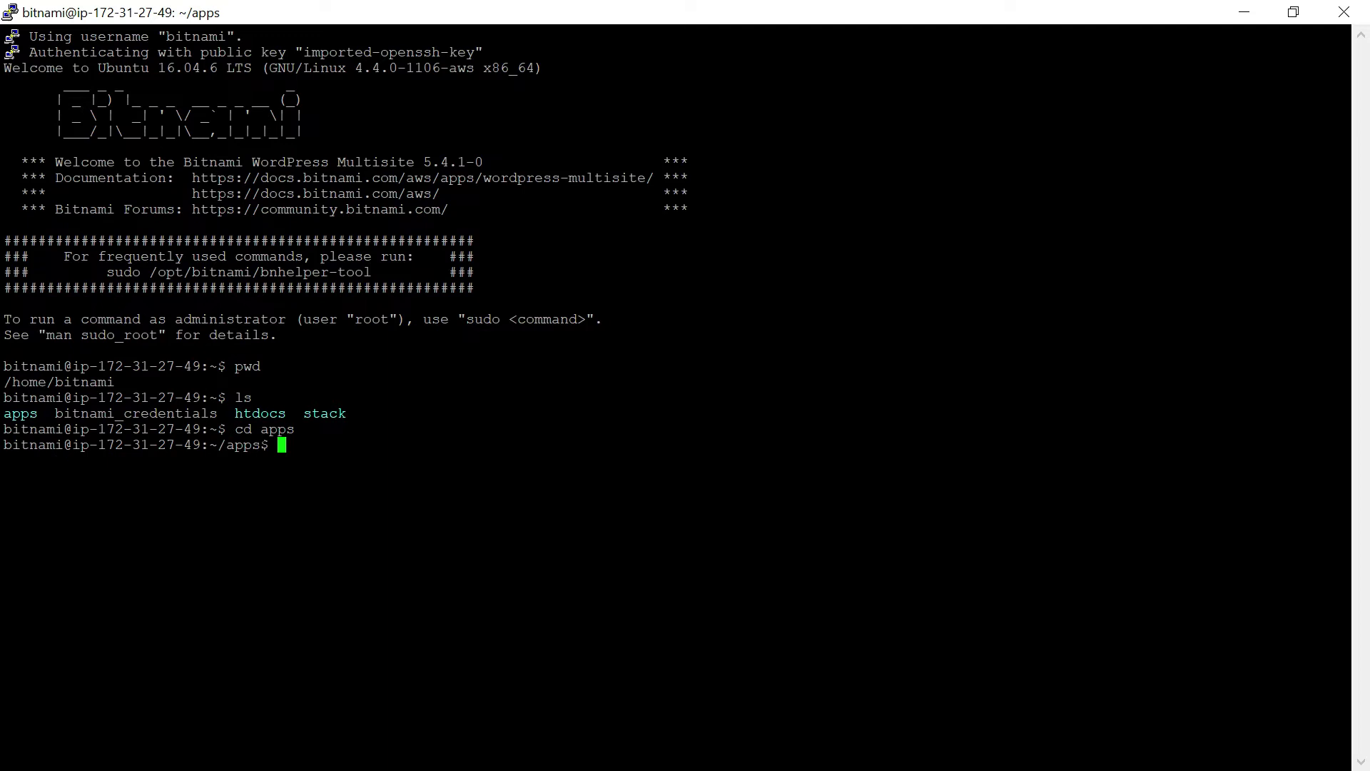
{"action": "type", "text": "ls"}
{"action": "key", "text": "Return"}
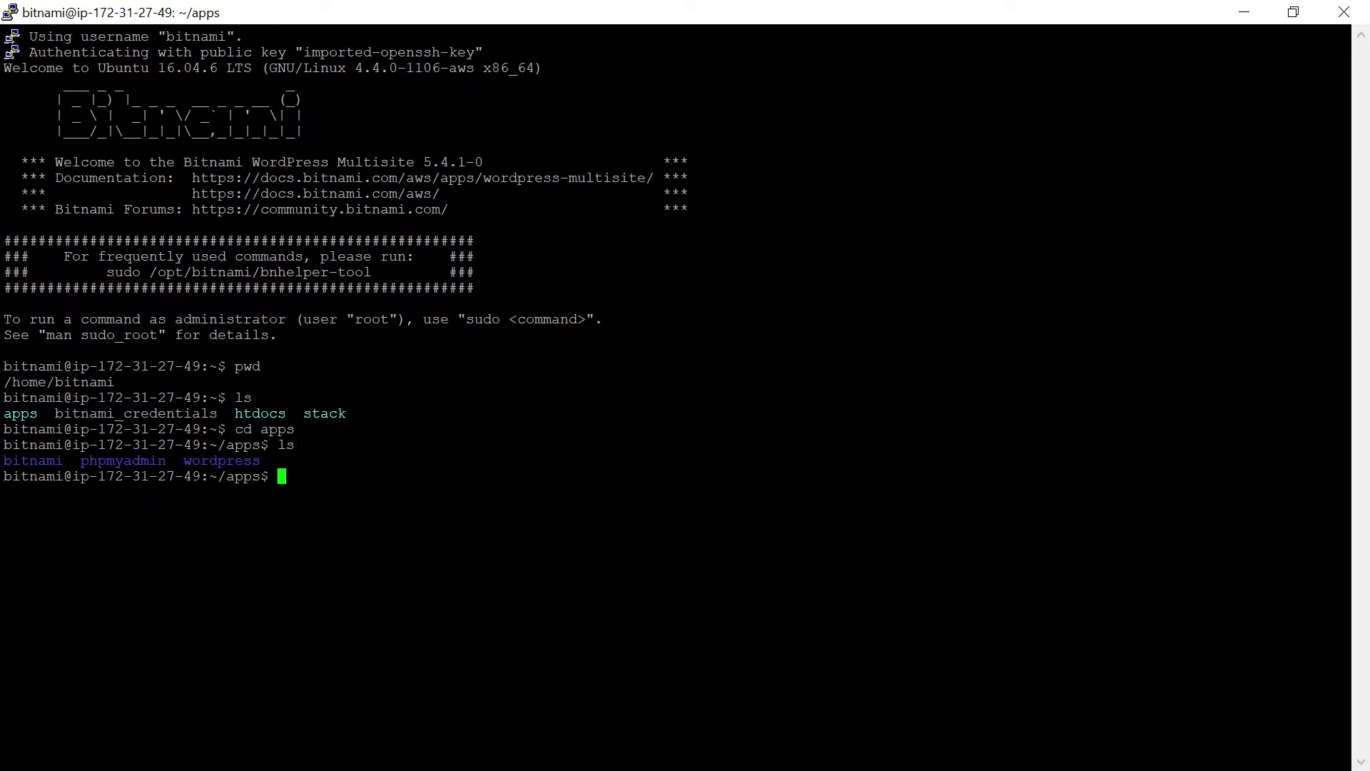
{"action": "type", "text": "cd "}
{"action": "type", "text": "wor"}
{"action": "key", "text": "Tab"}
{"action": "key", "text": "Return"}
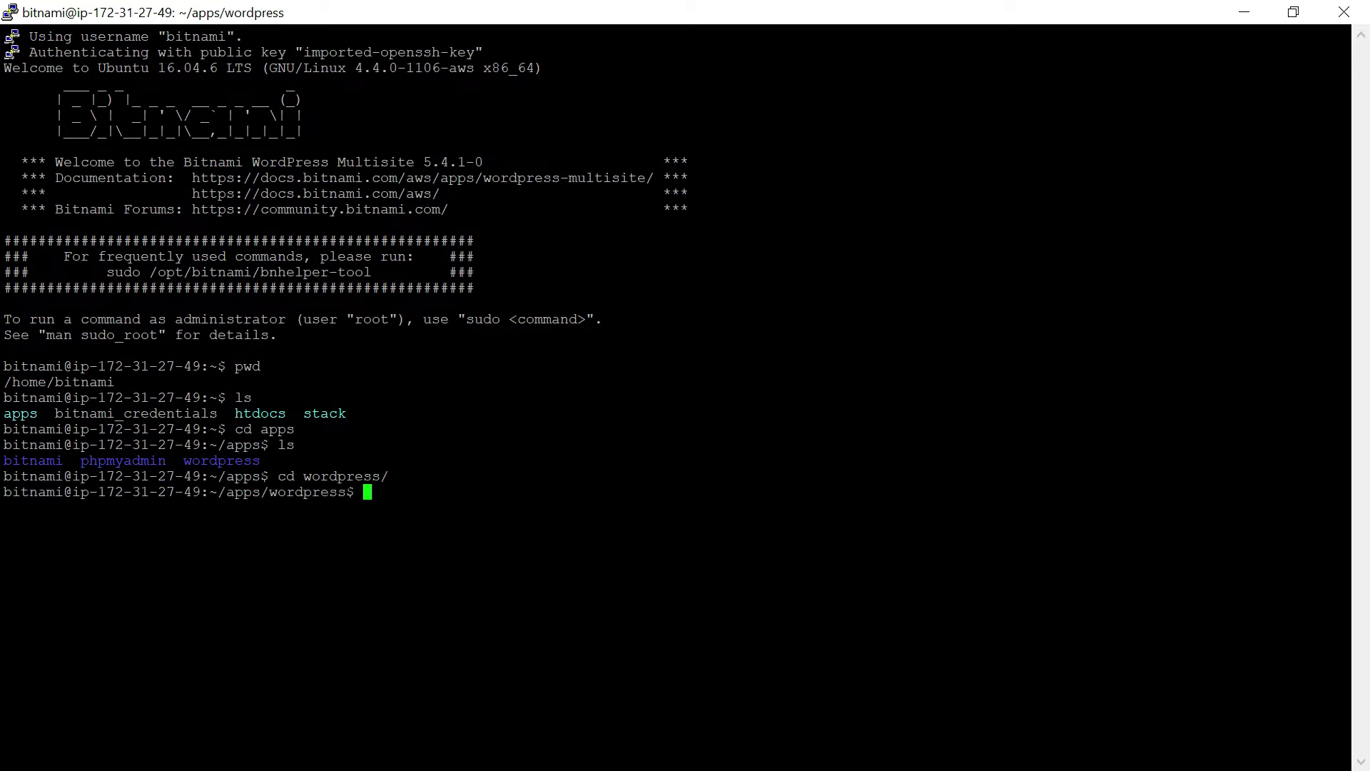
{"action": "type", "text": "ls"}
{"action": "key", "text": "Return"}
{"action": "type", "text": "cd"}
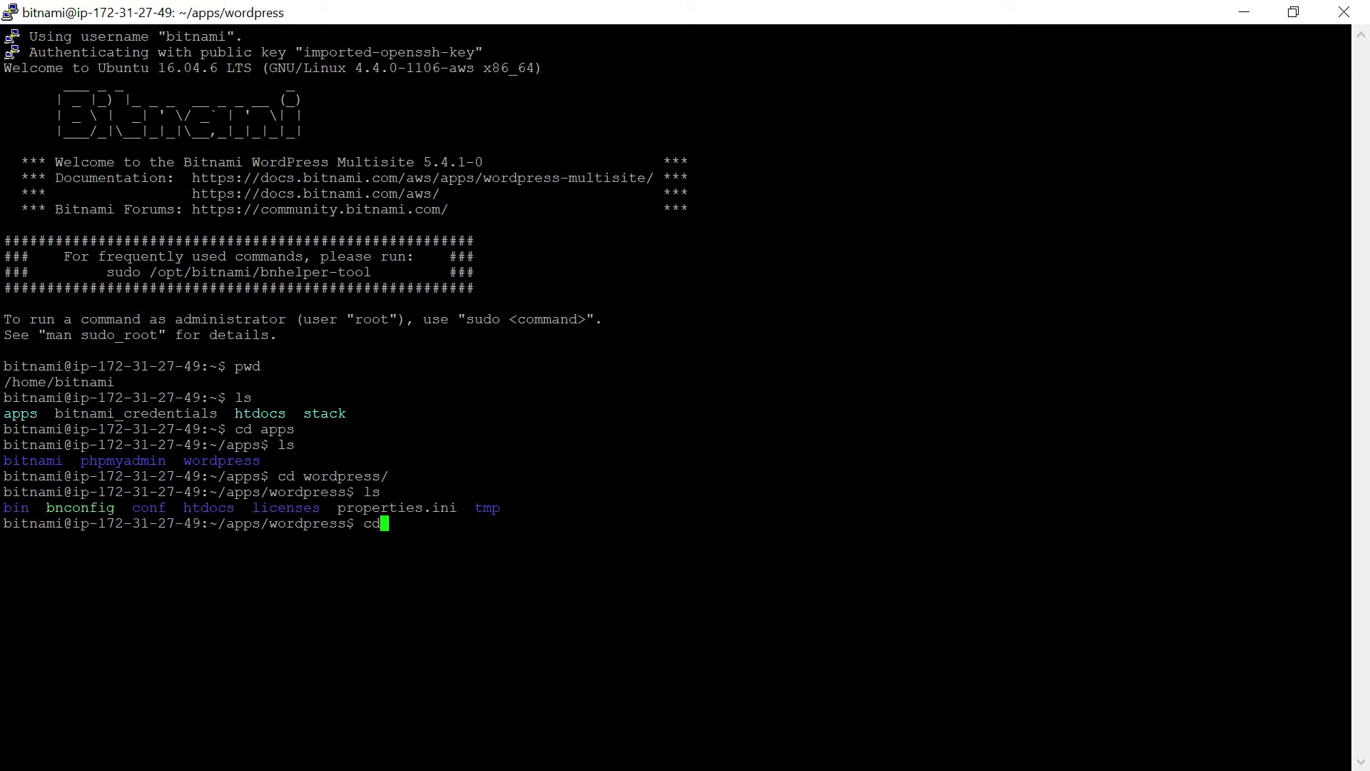
{"action": "type", "text": " h"}
{"action": "key", "text": "Tab"}
{"action": "key", "text": "Return"}
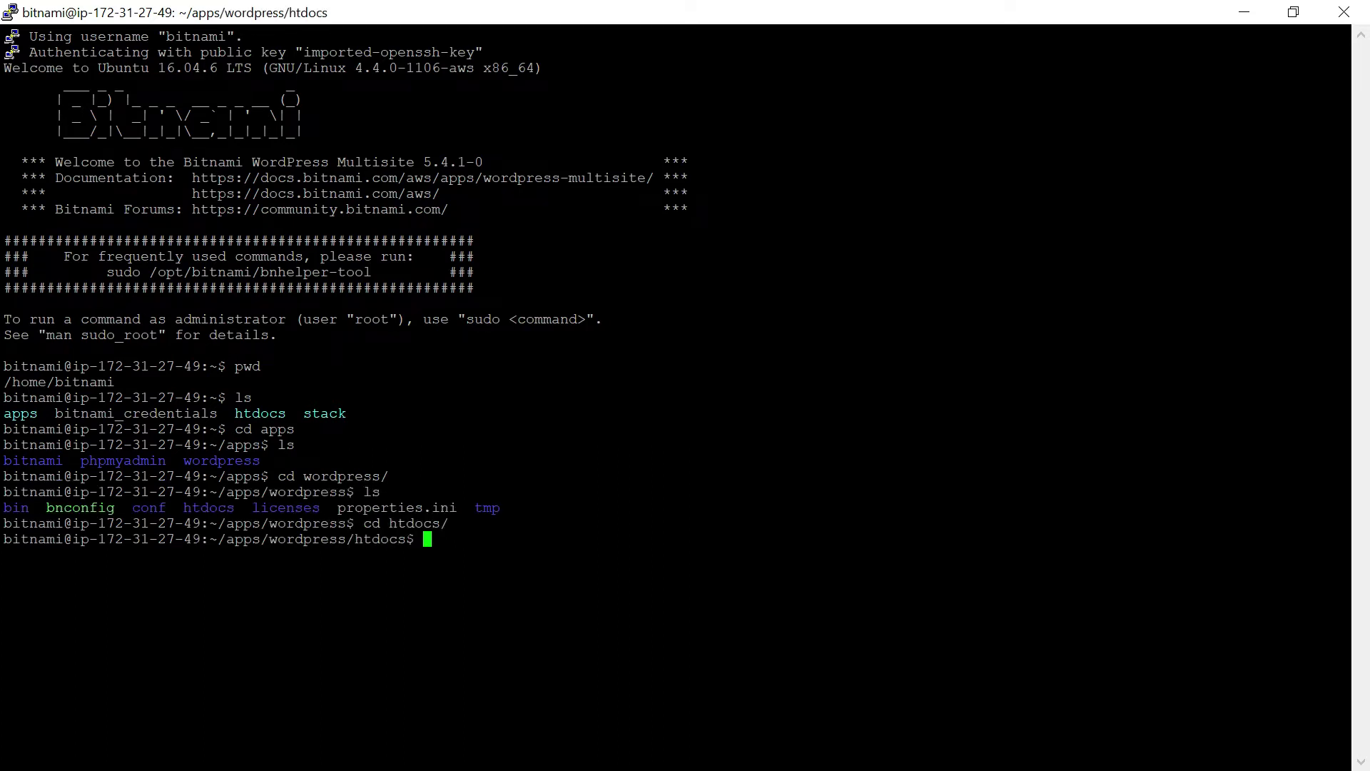
{"action": "type", "text": "ls"}
{"action": "key", "text": "Return"}
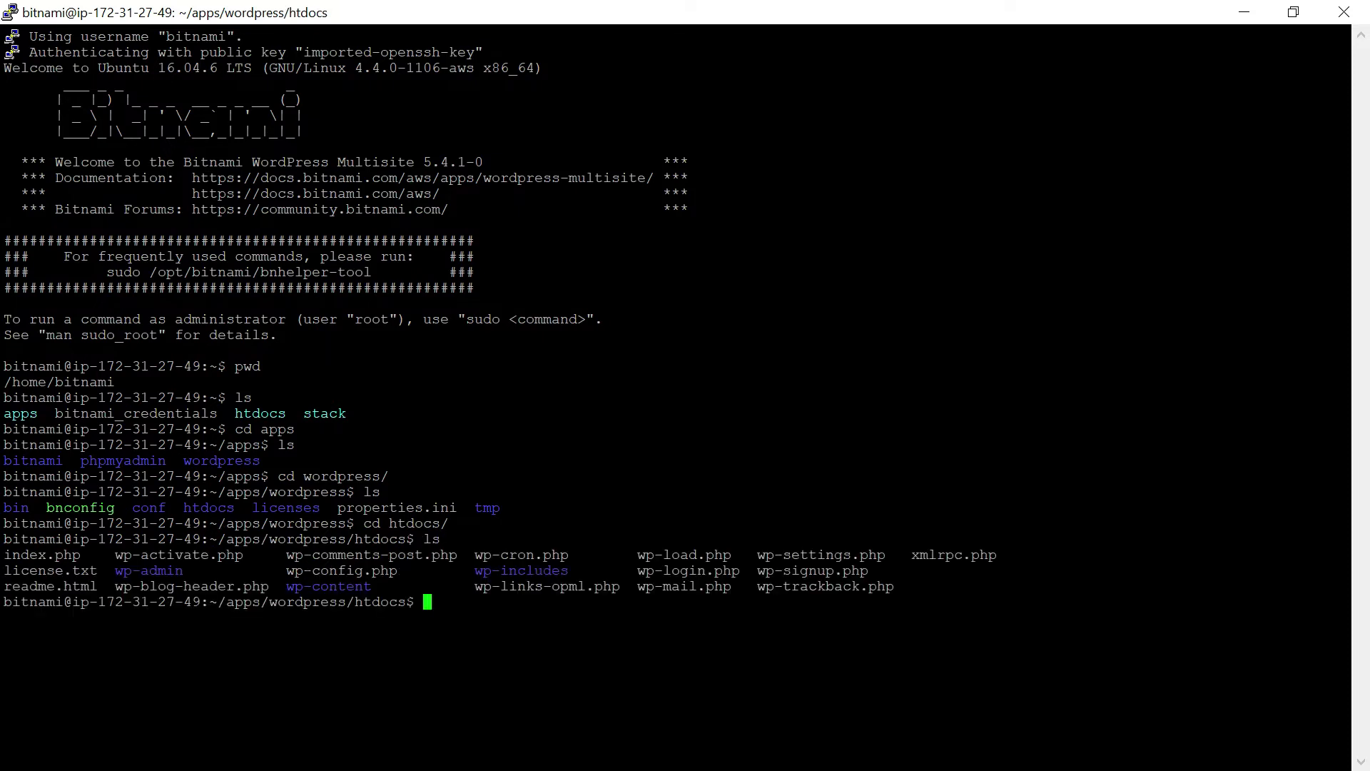
{"action": "type", "text": "vi"}
{"action": "key", "text": "BackSpace"}
{"action": "key", "text": "BackSpace"}
{"action": "key", "text": "BackSpace"}
{"action": "type", "text": "cp"}
{"action": "type", "text": "wp-"}
{"action": "type", "text": "con"}
Step: Copy wp-config.php to wp-config.php_bkp as a backup in htdocs
{"action": "double_click", "coordinate": [343, 569]}
{"action": "key", "text": "BackSpace"}
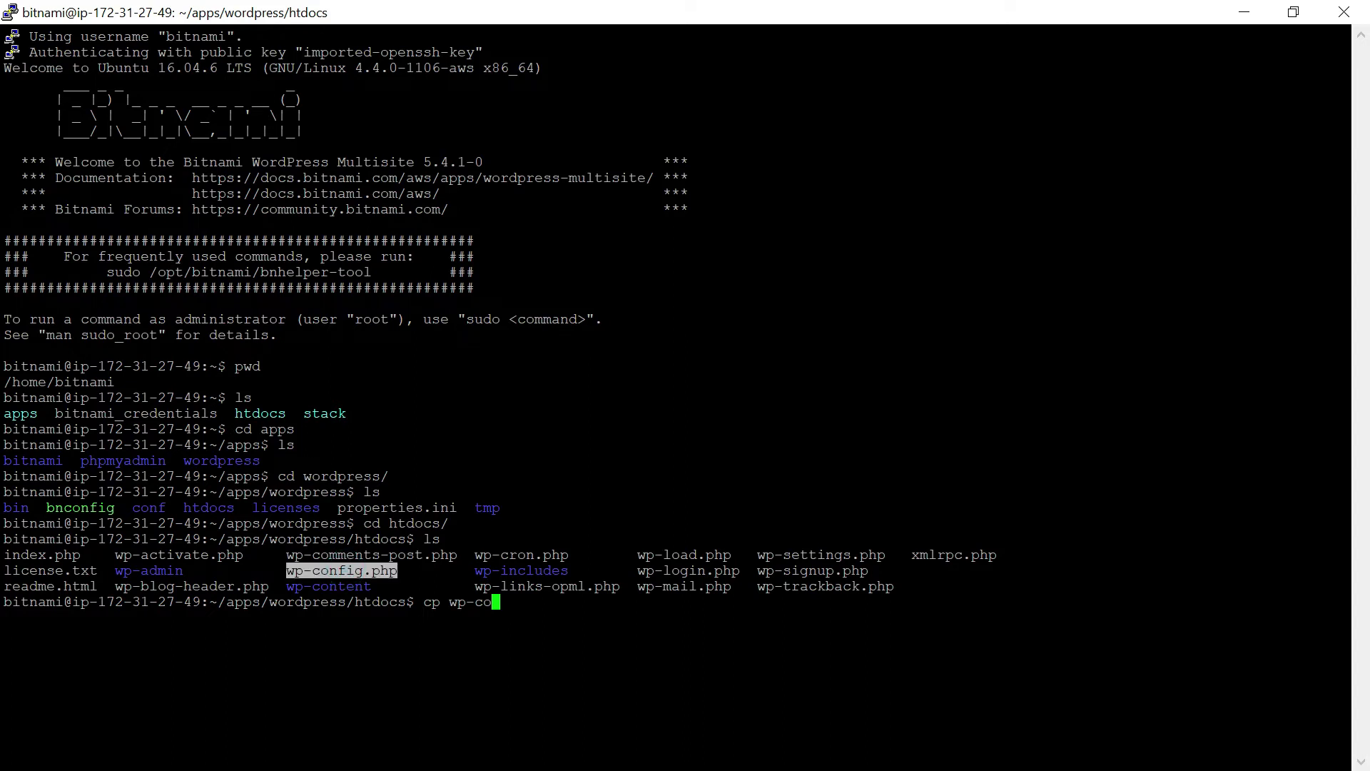
{"action": "key", "text": "BackSpace"}
{"action": "key", "text": "BackSpace"}
{"action": "key", "text": "BackSpace"}
{"action": "key", "text": "BackSpace"}
{"action": "key", "text": "BackSpace"}
{"action": "type", "text": "wp-config.php"}
{"action": "type", "text": "wp-config.php"}
{"action": "type", "text": "_"}
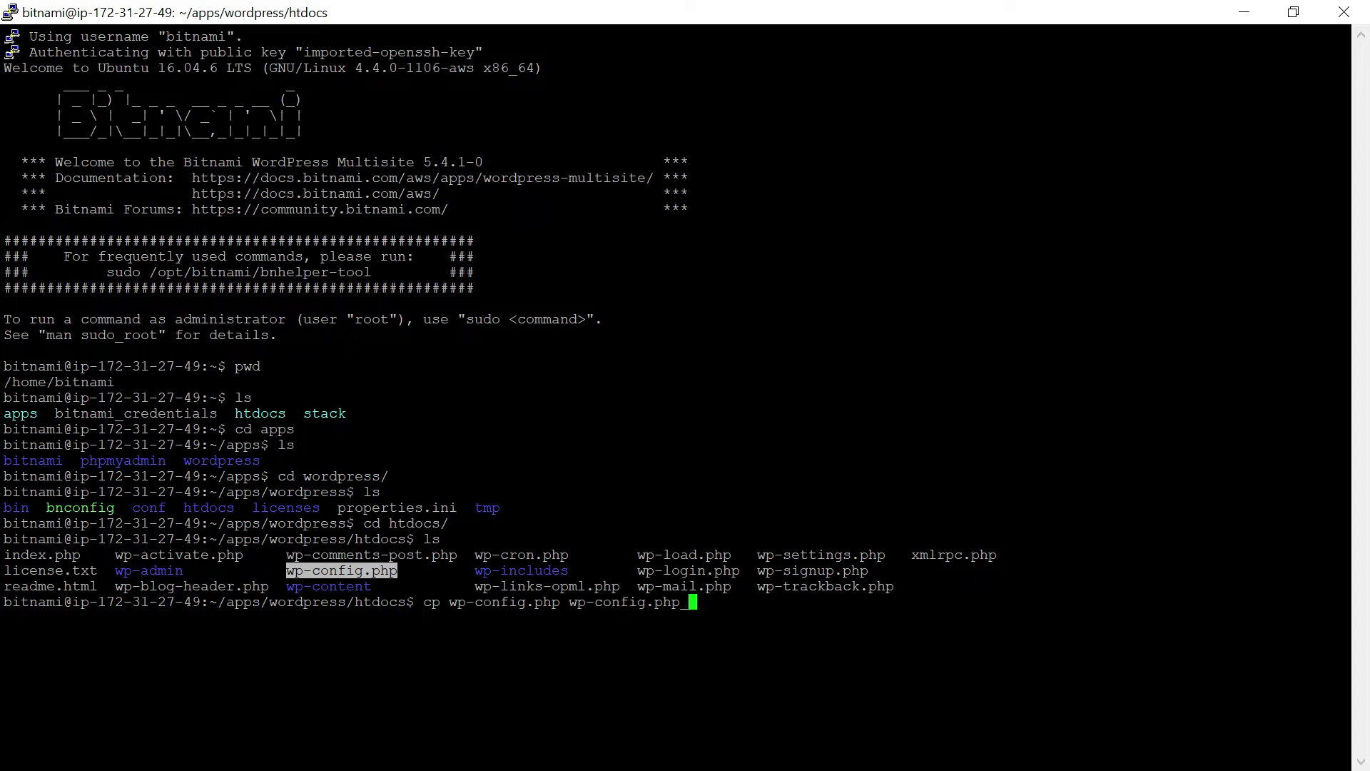
{"action": "type", "text": "bkp"}
{"action": "key", "text": "Return"}
{"action": "type", "text": "vi"}
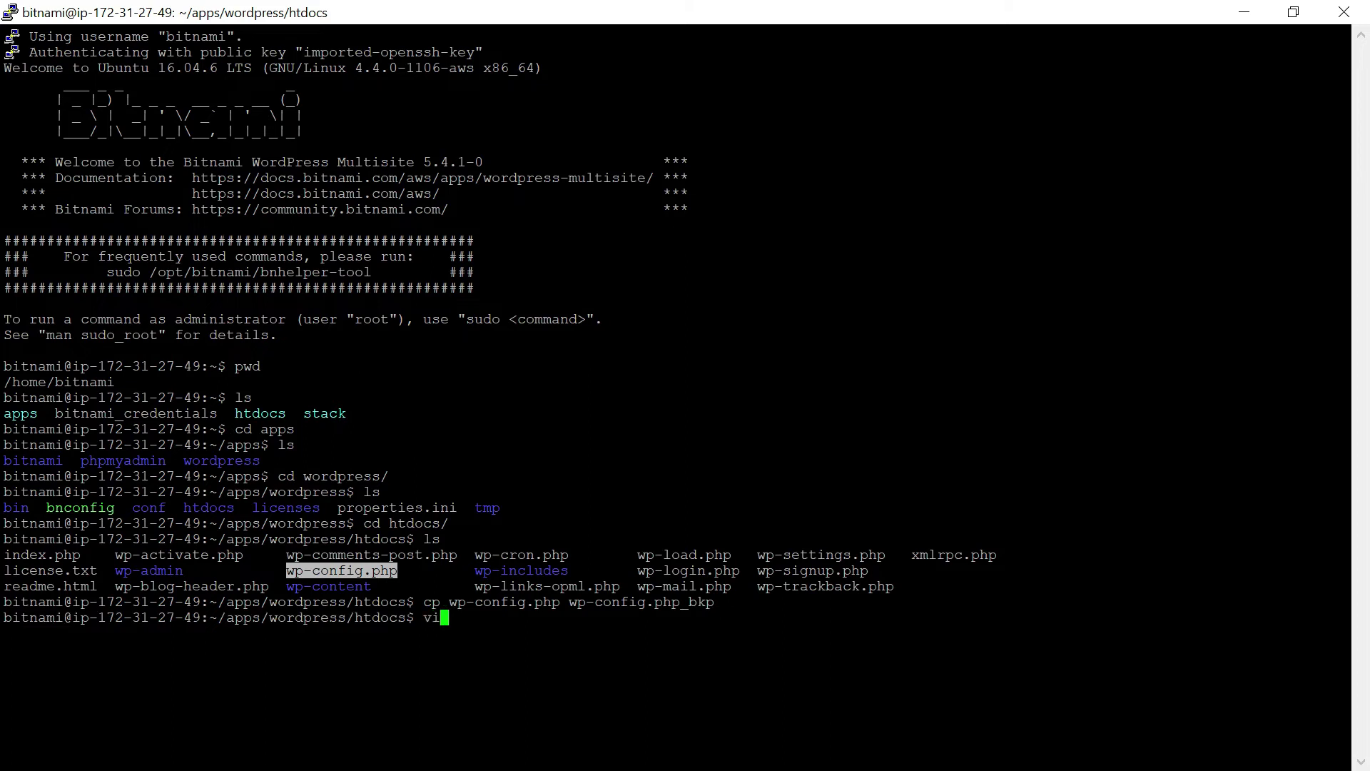
Step: Open wp-config.php in vi and move to the DOMAIN_CURRENT_SITE line in insert mode
{"action": "type", "text": "wp-config.php"}
{"action": "key", "text": "Return"}
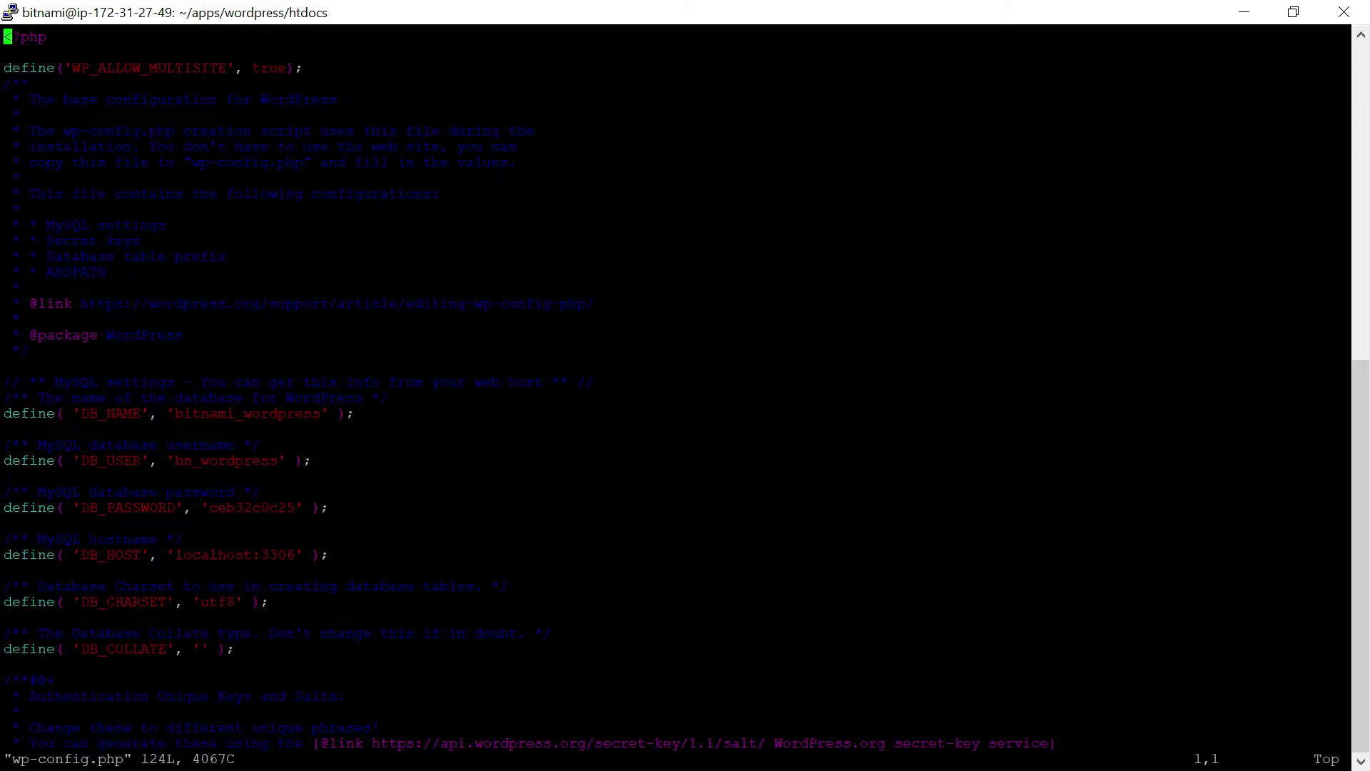
{"action": "key", "text": "Down"}
{"action": "key", "text": "Down"}
{"action": "key", "text": "Down"}
{"action": "key", "text": "Down"}
{"action": "key", "text": "Down"}
{"action": "key", "text": "Down"}
{"action": "key", "text": "Down"}
{"action": "key", "text": "Down"}
{"action": "key", "text": "Down"}
{"action": "key", "text": "Down"}
{"action": "key", "text": "Down"}
{"action": "key", "text": "Down"}
{"action": "key", "text": "Down"}
{"action": "key", "text": "Down"}
{"action": "key", "text": "Down"}
{"action": "key", "text": "Down"}
{"action": "key", "text": "Down"}
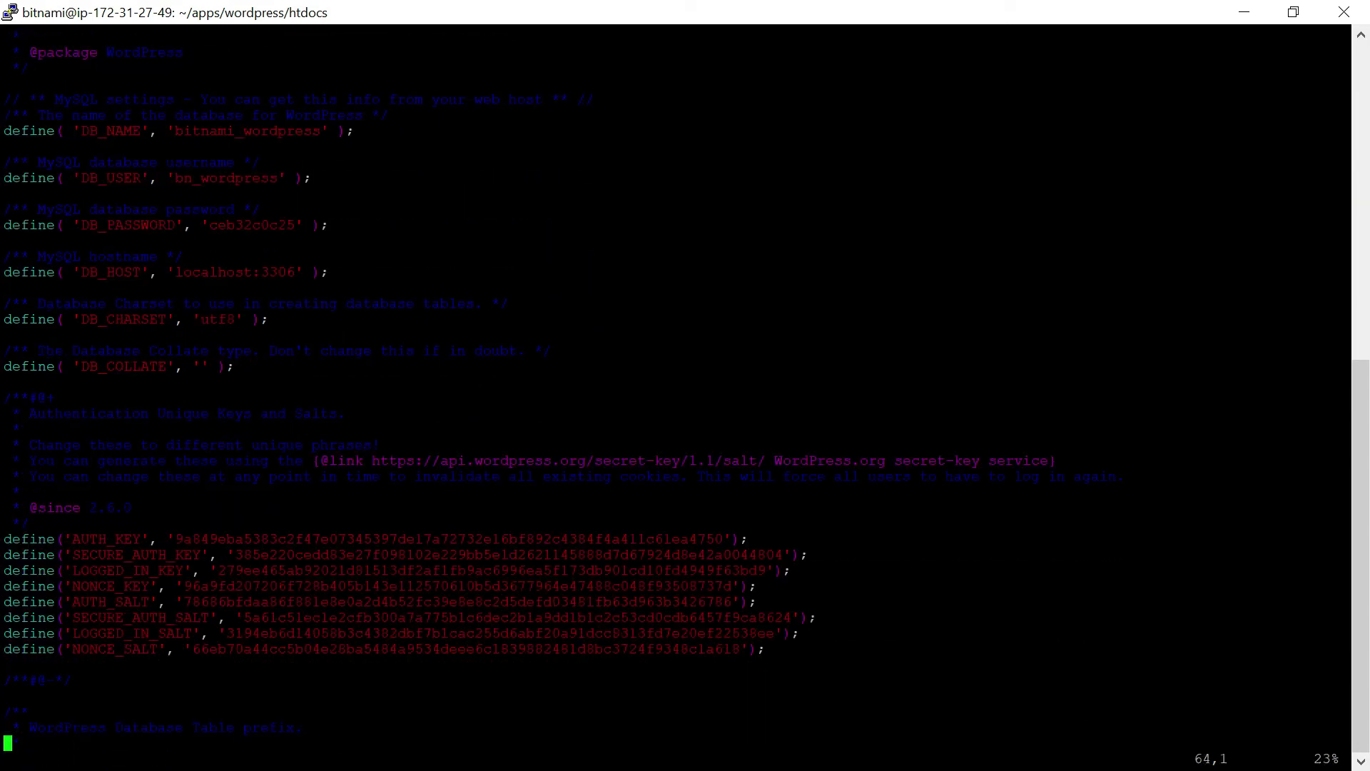
{"action": "key", "text": "Down"}
{"action": "key", "text": "Down"}
{"action": "key", "text": "Down"}
{"action": "key", "text": "Down"}
{"action": "key", "text": "Down"}
{"action": "key", "text": "Down"}
{"action": "key", "text": "Down"}
{"action": "key", "text": "Down"}
{"action": "key", "text": "Down"}
{"action": "key", "text": "Down"}
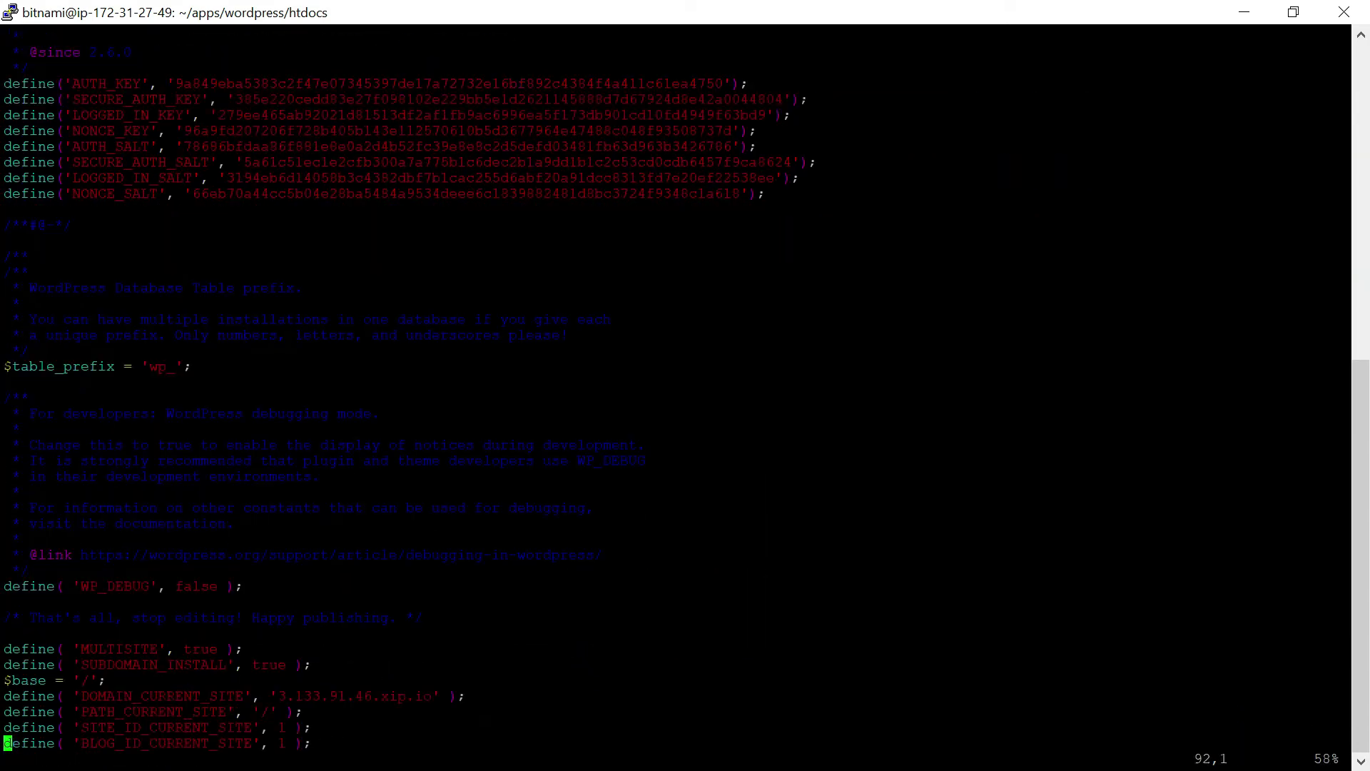
{"action": "key", "text": "Down"}
{"action": "key", "text": "Down"}
{"action": "key", "text": "Down"}
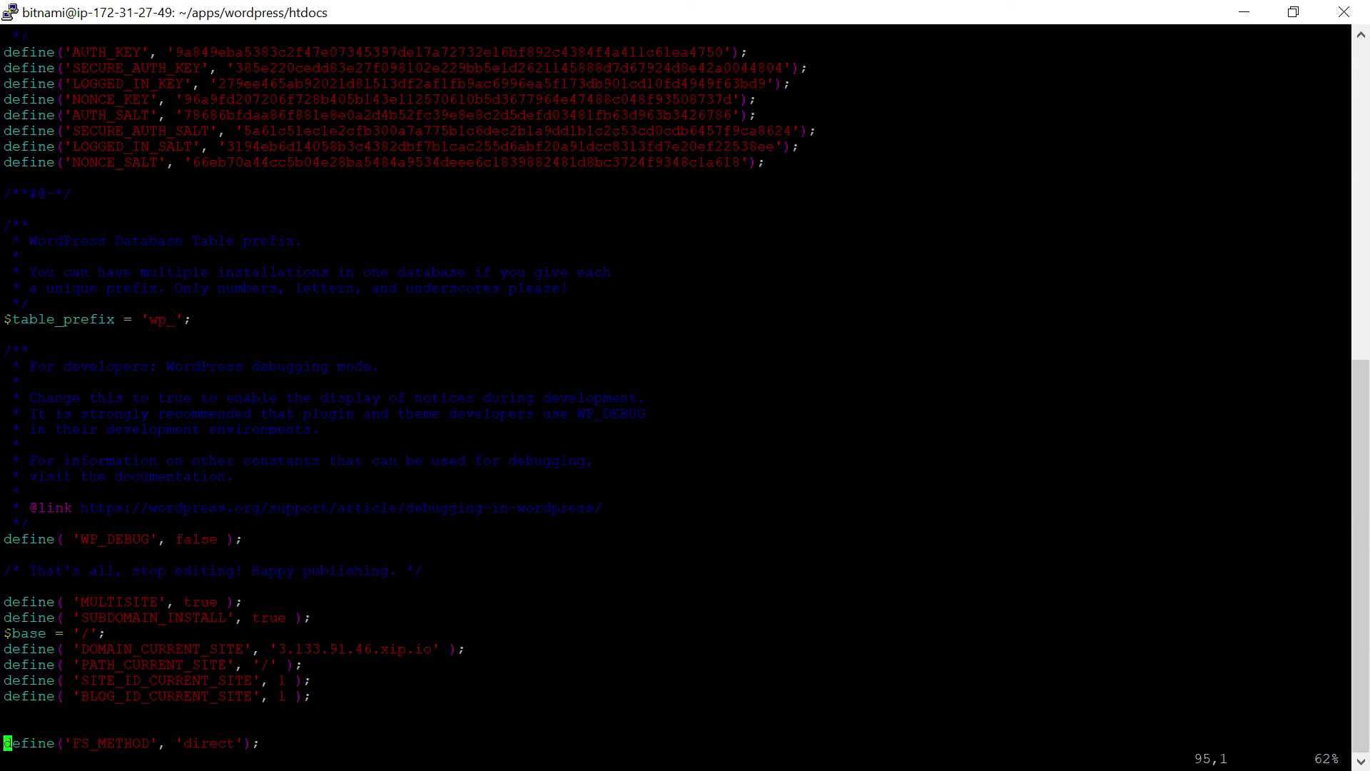
{"action": "key", "text": "i"}
{"action": "key", "text": "Up"}
{"action": "key", "text": "Up"}
{"action": "key", "text": "Up"}
{"action": "key", "text": "Up"}
{"action": "key", "text": "Up"}
{"action": "key", "text": "Up"}
Step: Replace the xip.io domain with store.albinsblog.com and save-quit the file
{"action": "key", "text": "Right"}
{"action": "key", "text": "Right"}
{"action": "key", "text": "Right"}
{"action": "key", "text": "Right"}
{"action": "key", "text": "Right"}
{"action": "key", "text": "Right"}
{"action": "key", "text": "Right"}
{"action": "key", "text": "Right"}
{"action": "key", "text": "Right"}
{"action": "key", "text": "Right"}
{"action": "key", "text": "Right"}
{"action": "key", "text": "Right"}
{"action": "key", "text": "Right"}
{"action": "key", "text": "Right"}
{"action": "key", "text": "Right"}
{"action": "key", "text": "Left"}
{"action": "key", "text": "BackSpace"}
{"action": "key", "text": "BackSpace"}
{"action": "key", "text": "BackSpace"}
{"action": "key", "text": "BackSpace"}
{"action": "key", "text": "BackSpace"}
{"action": "key", "text": "BackSpace"}
{"action": "key", "text": "BackSpace"}
{"action": "key", "text": "BackSpace"}
{"action": "key", "text": "BackSpace"}
{"action": "key", "text": "BackSpace"}
{"action": "key", "text": "BackSpace"}
{"action": "key", "text": "BackSpace"}
{"action": "key", "text": "BackSpace"}
{"action": "key", "text": "BackSpace"}
{"action": "key", "text": "BackSpace"}
{"action": "key", "text": "BackSpace"}
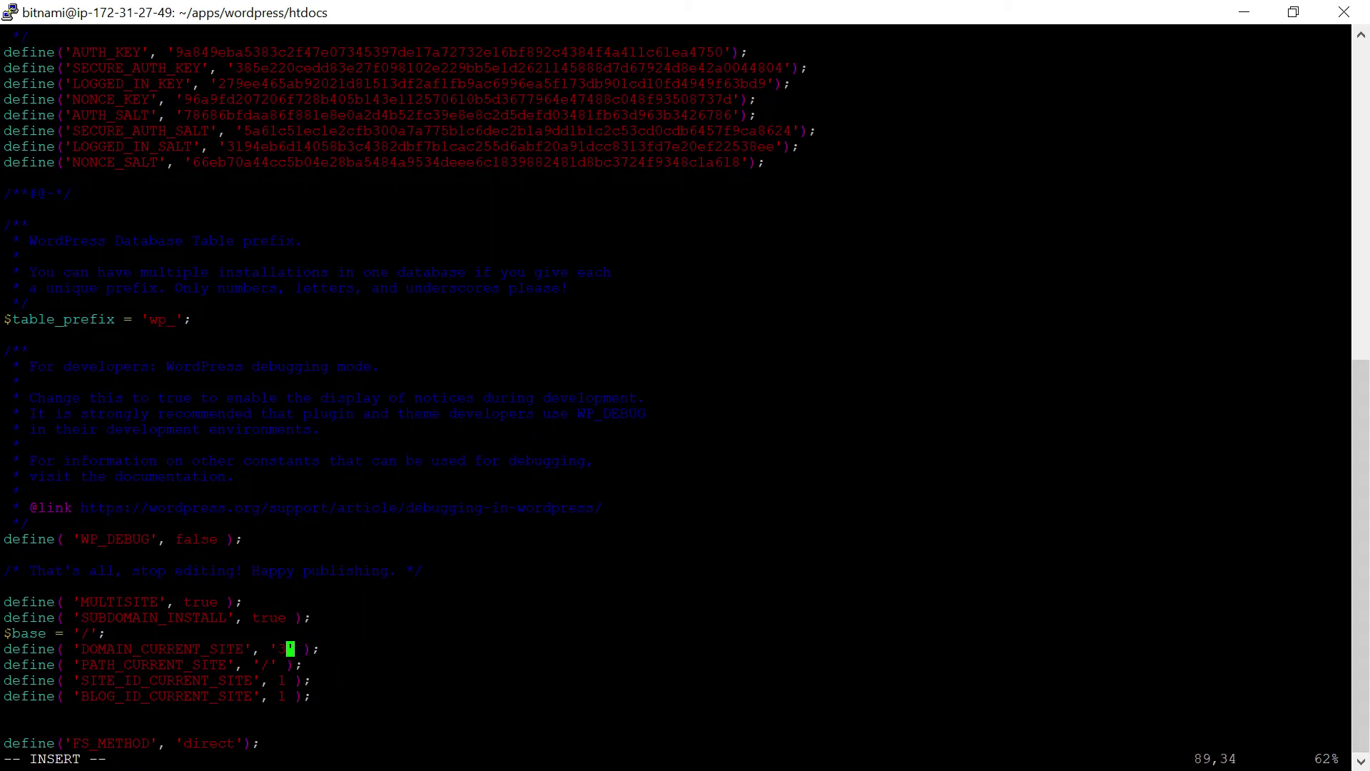
{"action": "key", "text": "BackSpace"}
{"action": "type", "text": "stor"}
{"action": "type", "text": "e.alb"}
{"action": "type", "text": "insblog.c"}
{"action": "type", "text": "om"}
{"action": "key", "text": "Escape"}
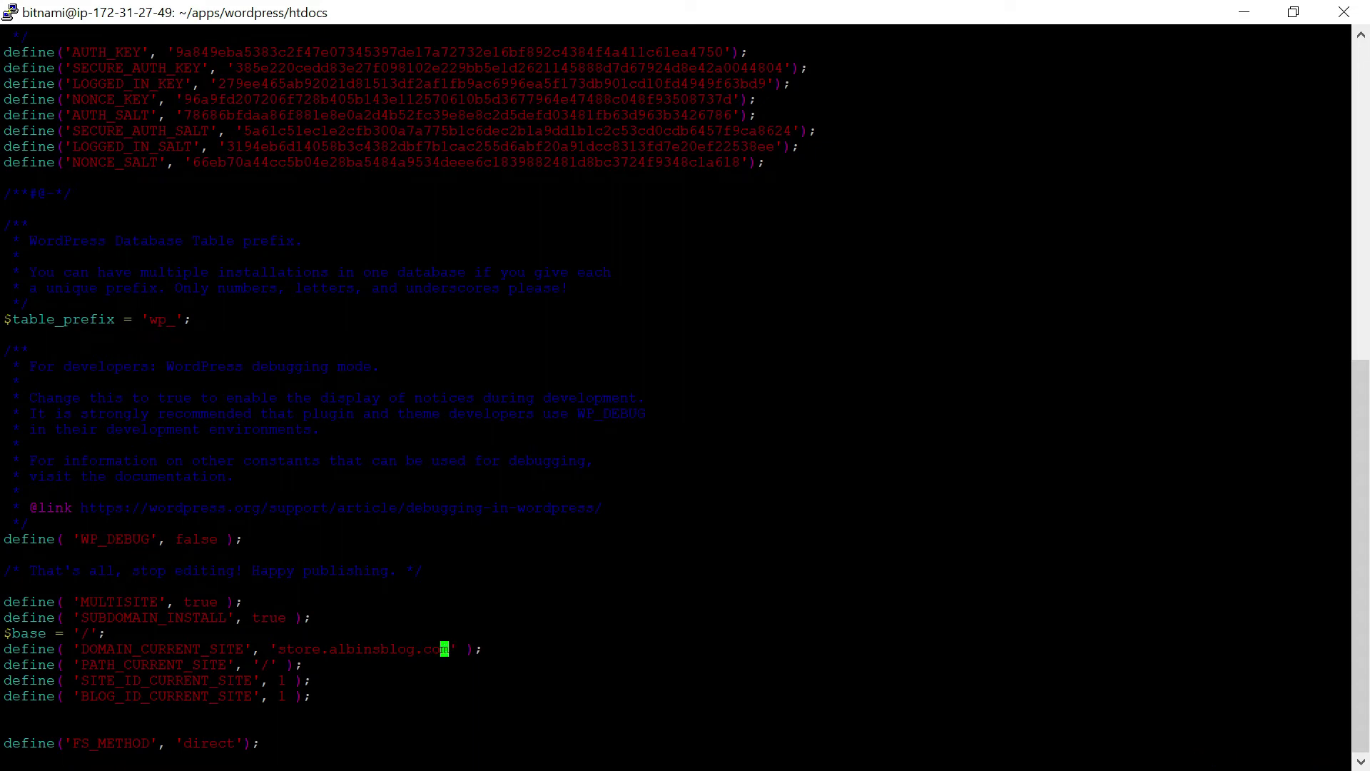
{"action": "type", "text": ":wq!"}
{"action": "key", "text": "Return"}
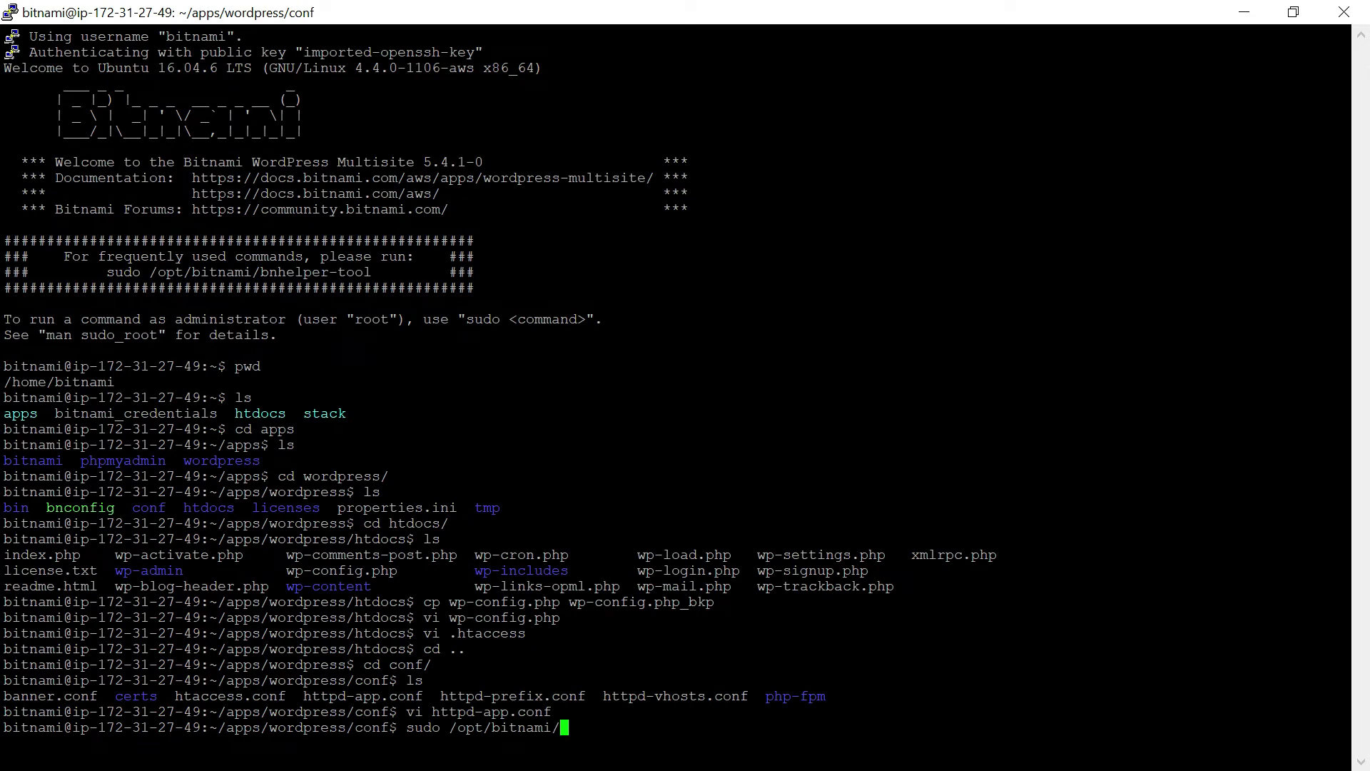
{"action": "type", "text": "c"}
{"action": "type", "text": "t"}
Step: Restart Apache with sudo /opt/bitnami/ctlscript.sh restart apache and switch to the browser
{"action": "key", "text": "Tab"}
{"action": "type", "text": "r"}
{"action": "type", "text": "estar"}
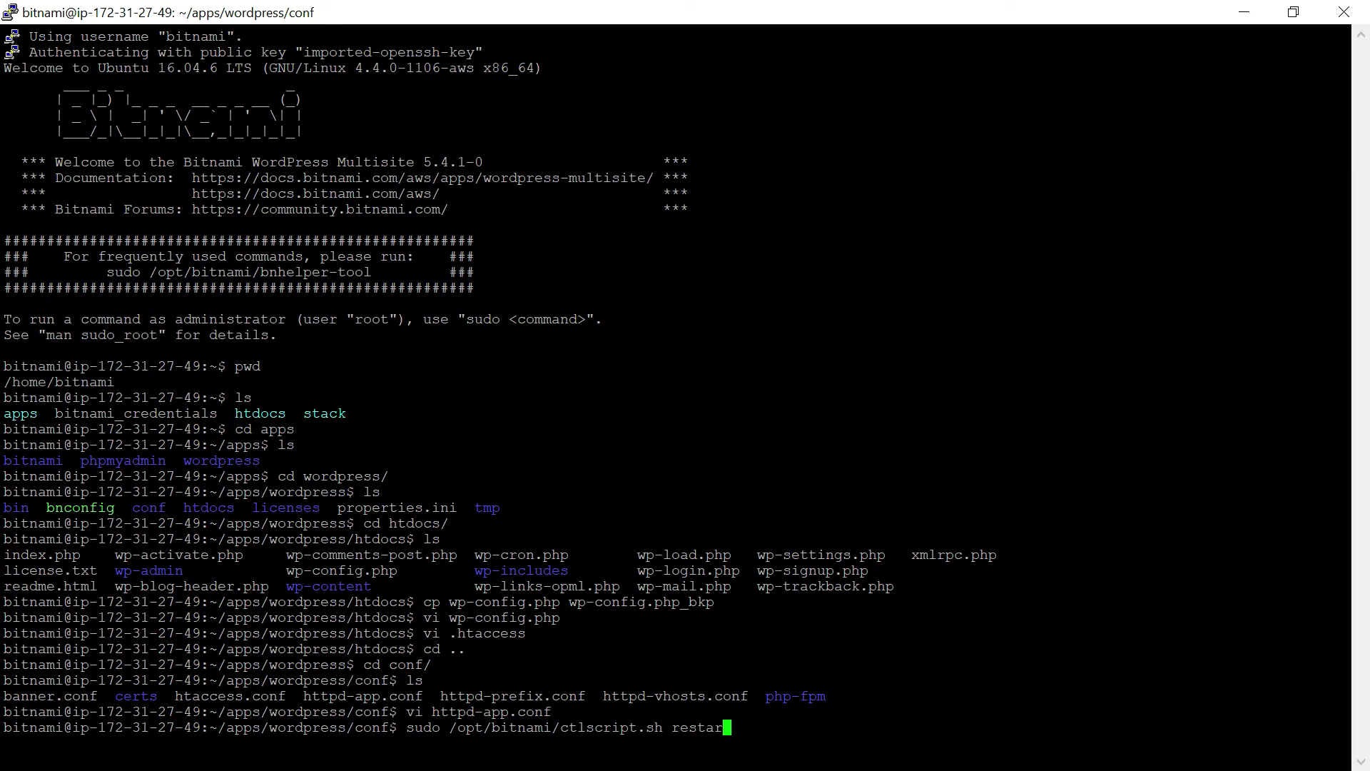
{"action": "type", "text": "t apach"}
{"action": "type", "text": "e"}
{"action": "key", "text": "Return"}
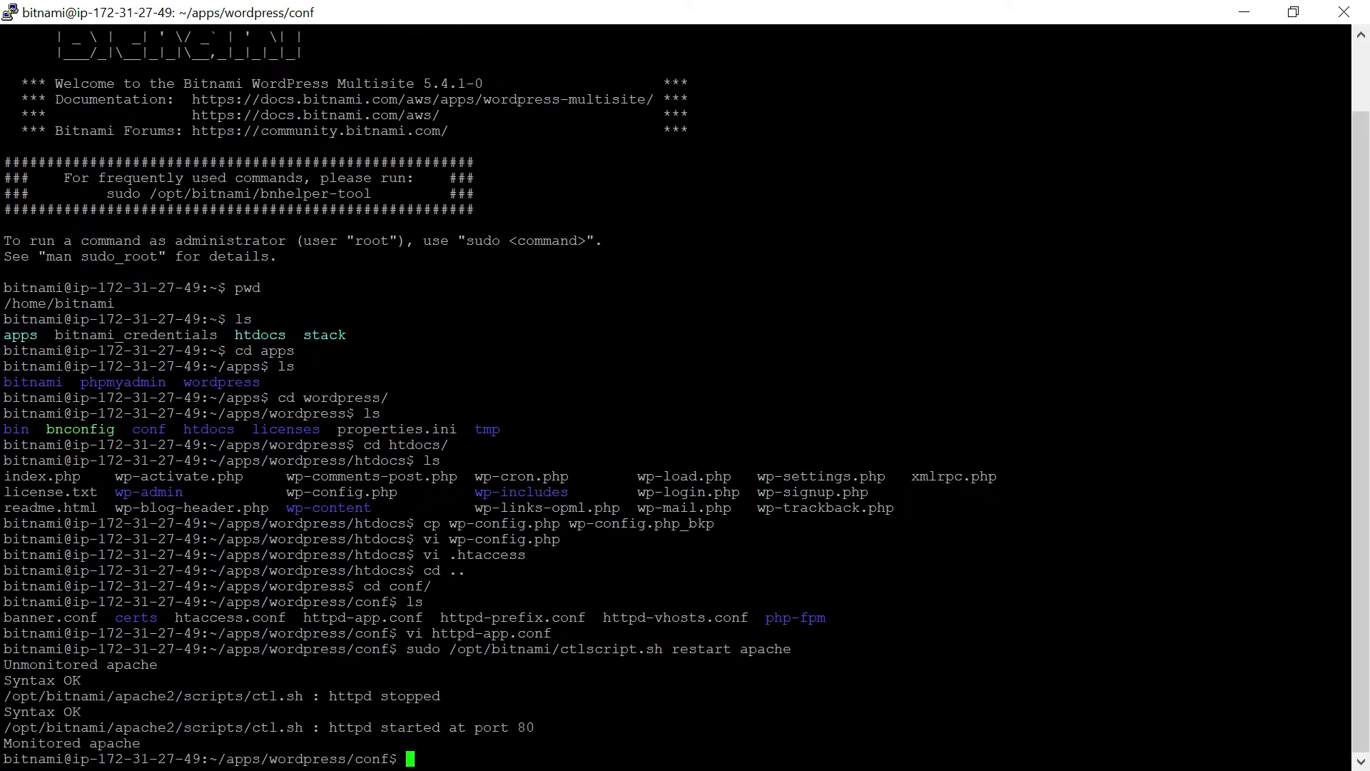
{"action": "key", "text": "alt+Tab"}
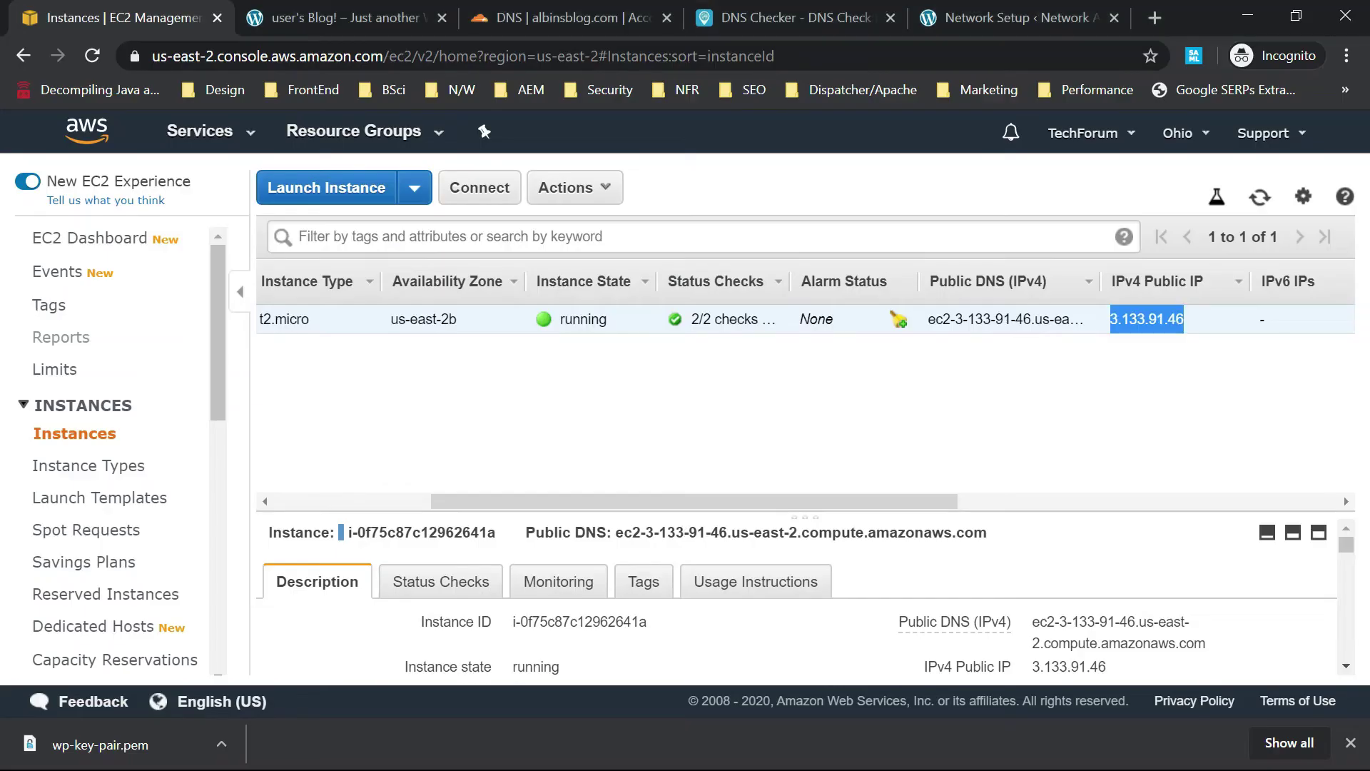
Step: Load store.albinsblog.com in a new tab, select the too-many-redirects error and reload
{"action": "left_click", "coordinate": [1152, 19]}
{"action": "type", "text": "sto"}
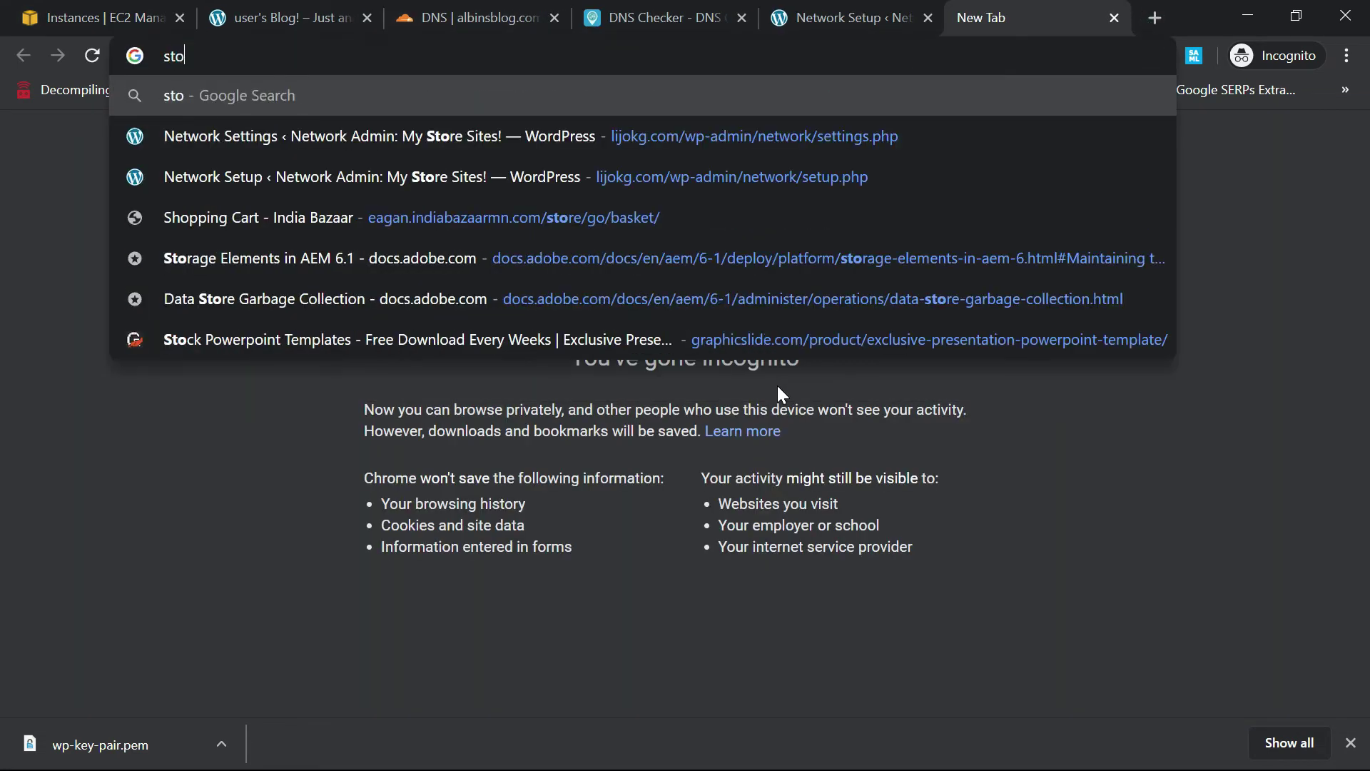
{"action": "type", "text": "re.al"}
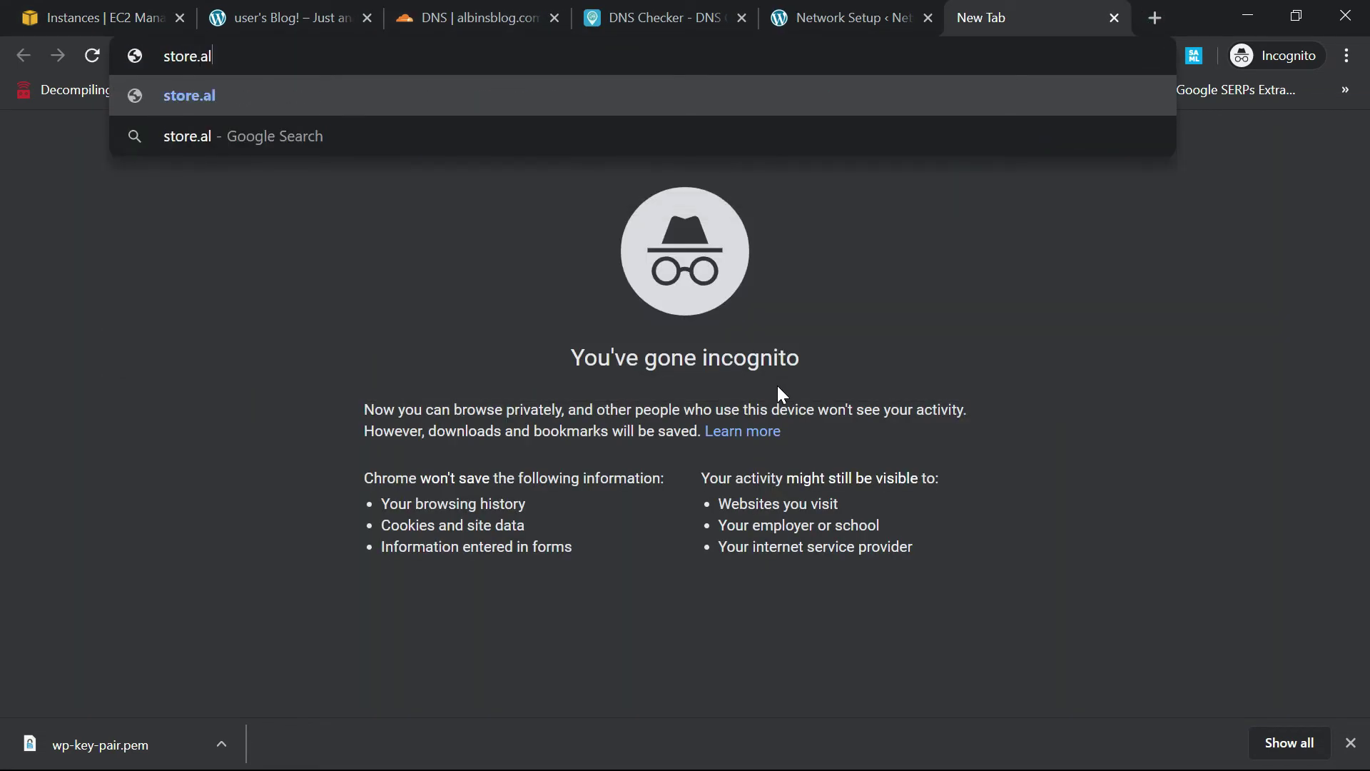
{"action": "type", "text": "binsblog"}
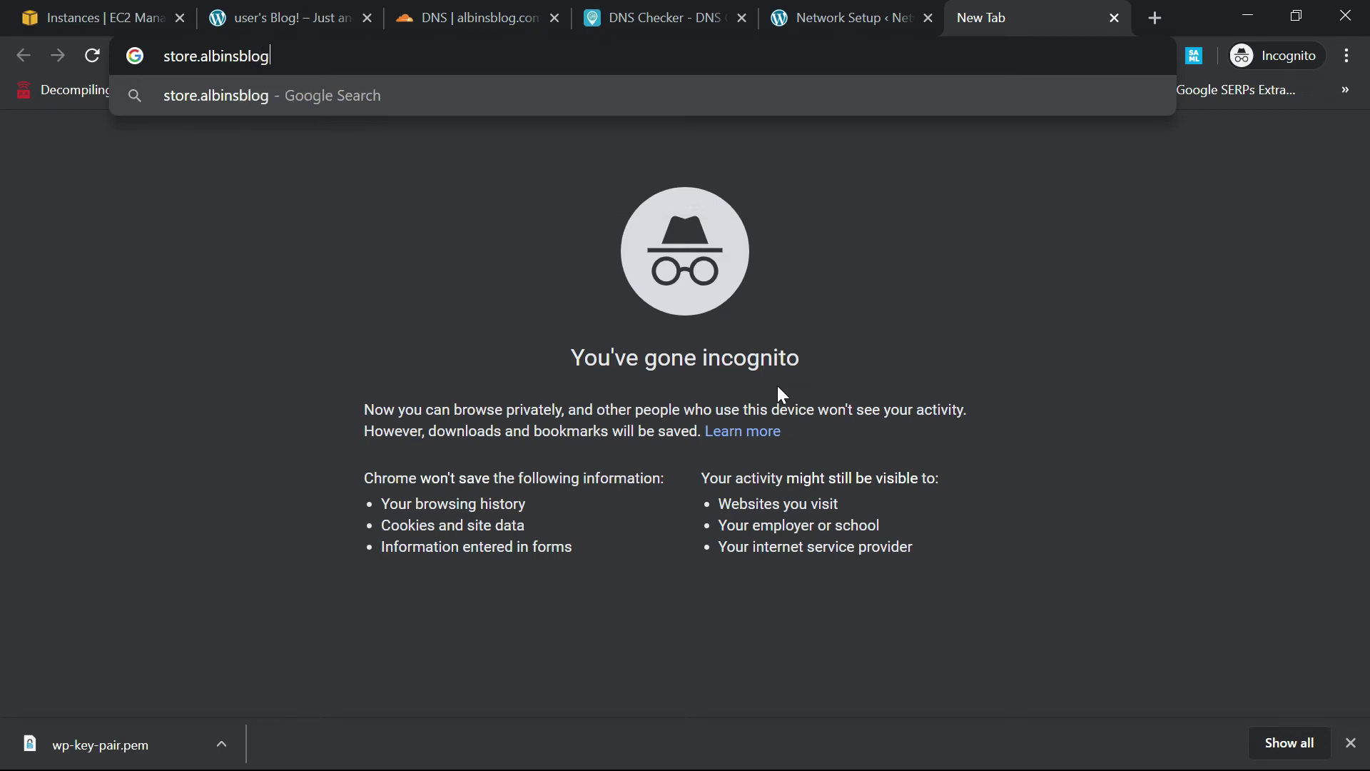
{"action": "type", "text": ".com"}
{"action": "key", "text": "Return"}
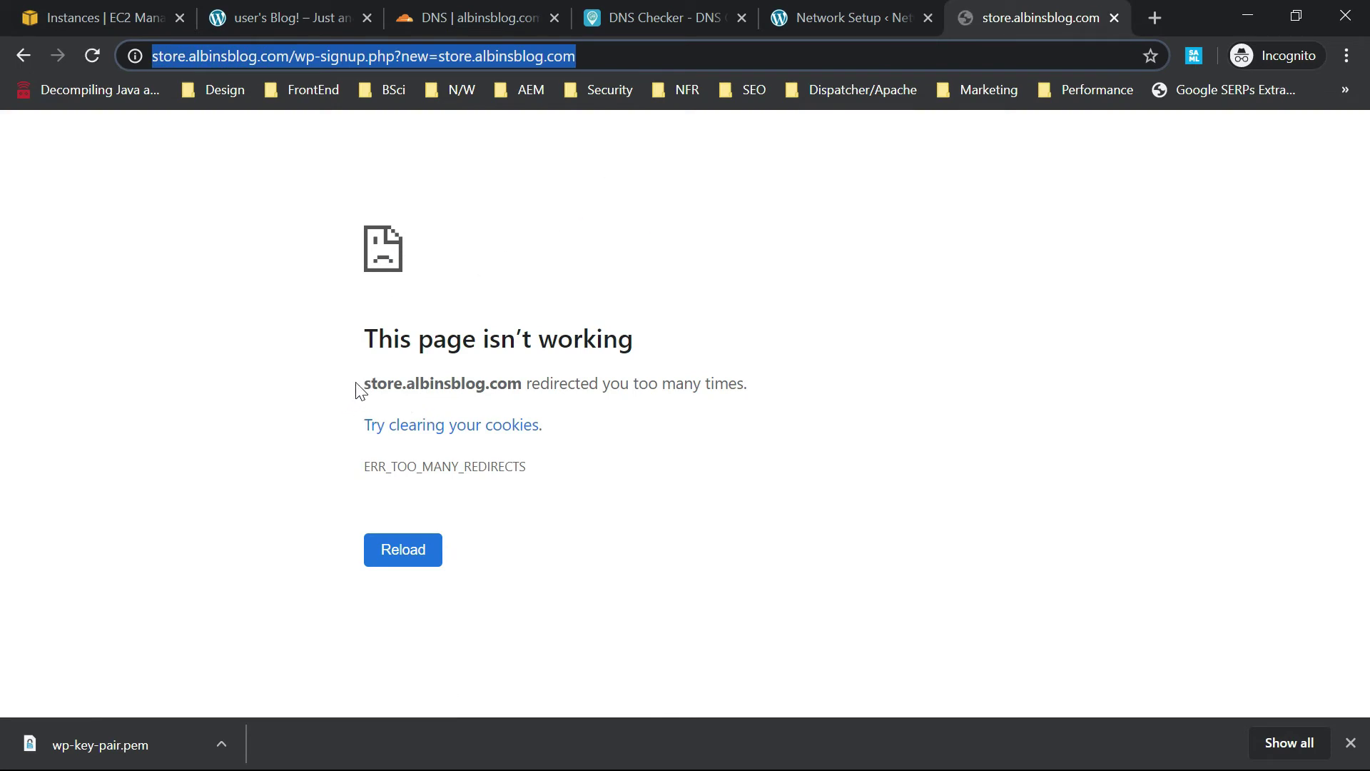
{"action": "left_click_drag", "start_coordinate": [358, 388], "coordinate": [767, 389]}
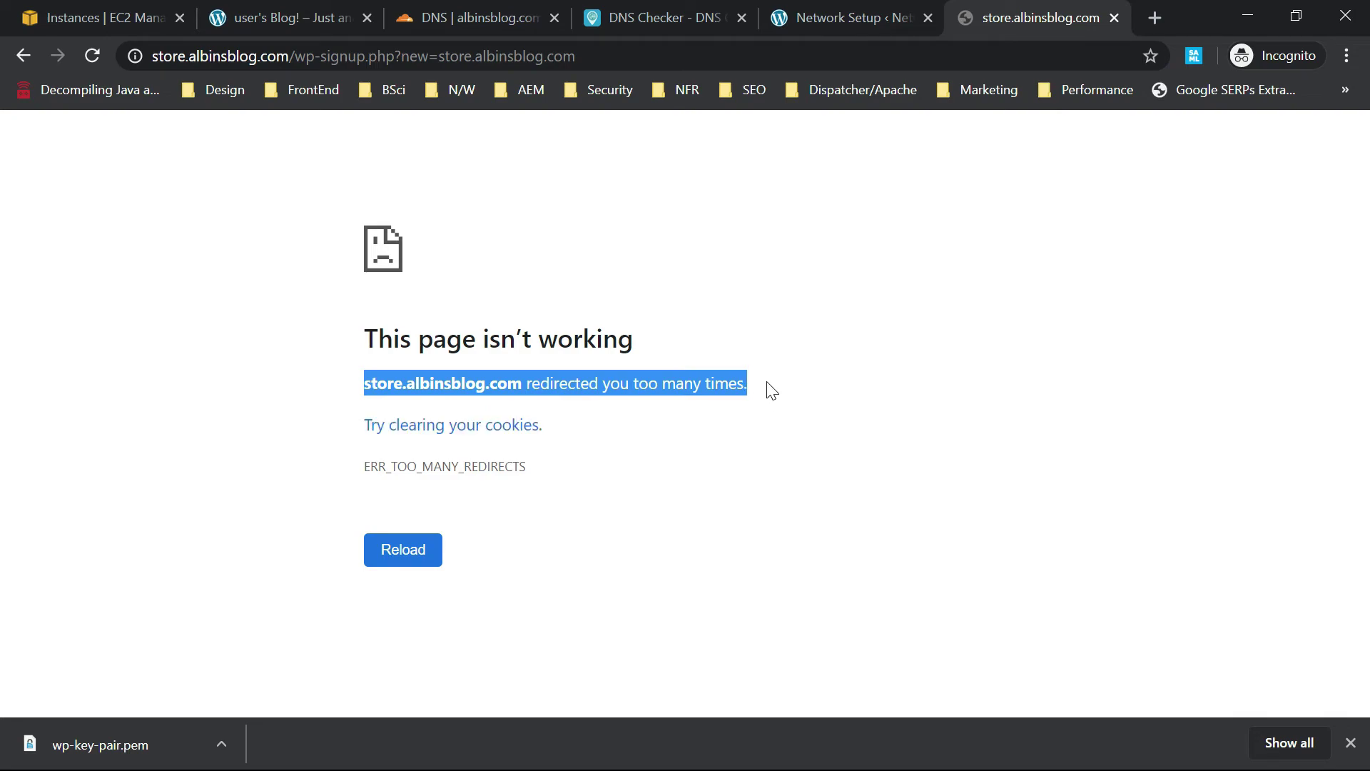
{"action": "key", "text": "F5"}
Step: Move into /opt/bitnami/apps/wordpress and list its contents
{"action": "key", "text": "alt+Tab"}
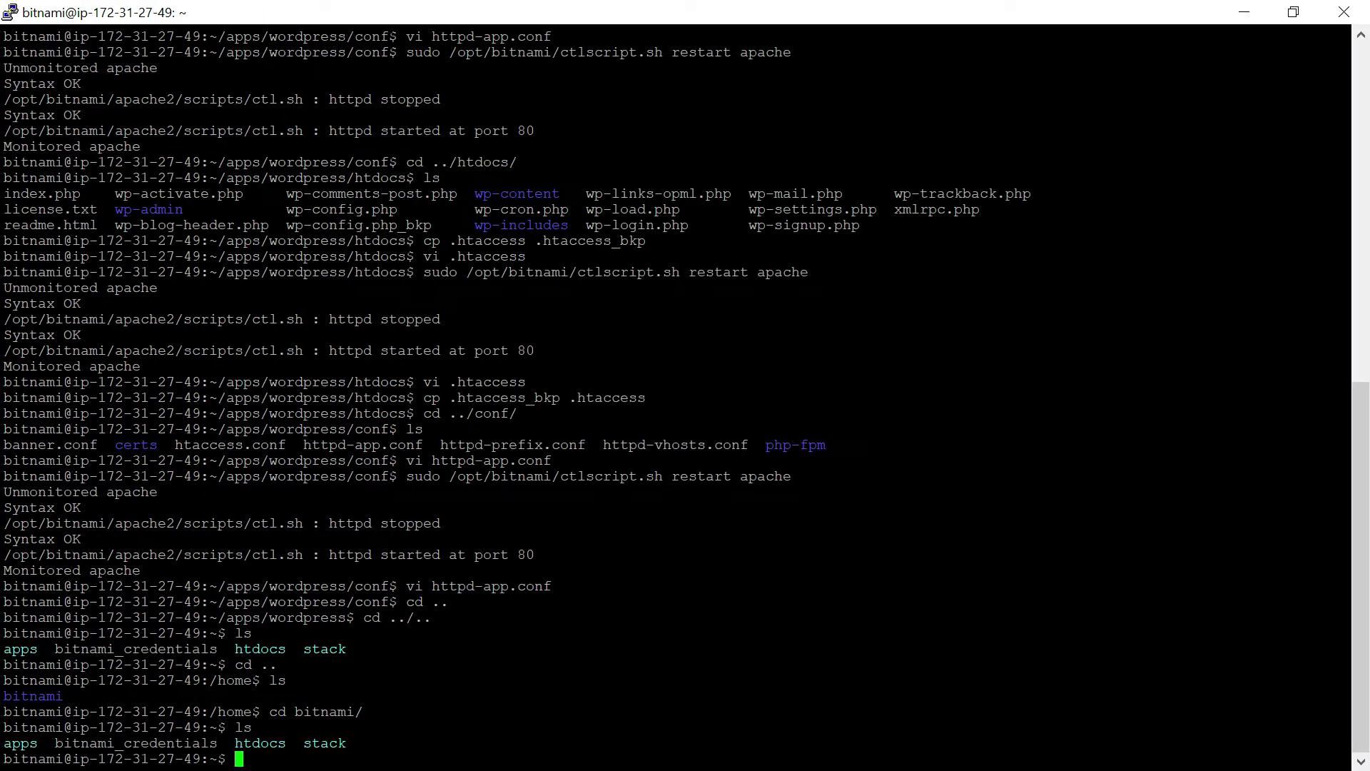
{"action": "type", "text": "cd "}
{"action": "type", "text": "/opt"}
{"action": "type", "text": "/b"}
{"action": "key", "text": "Tab"}
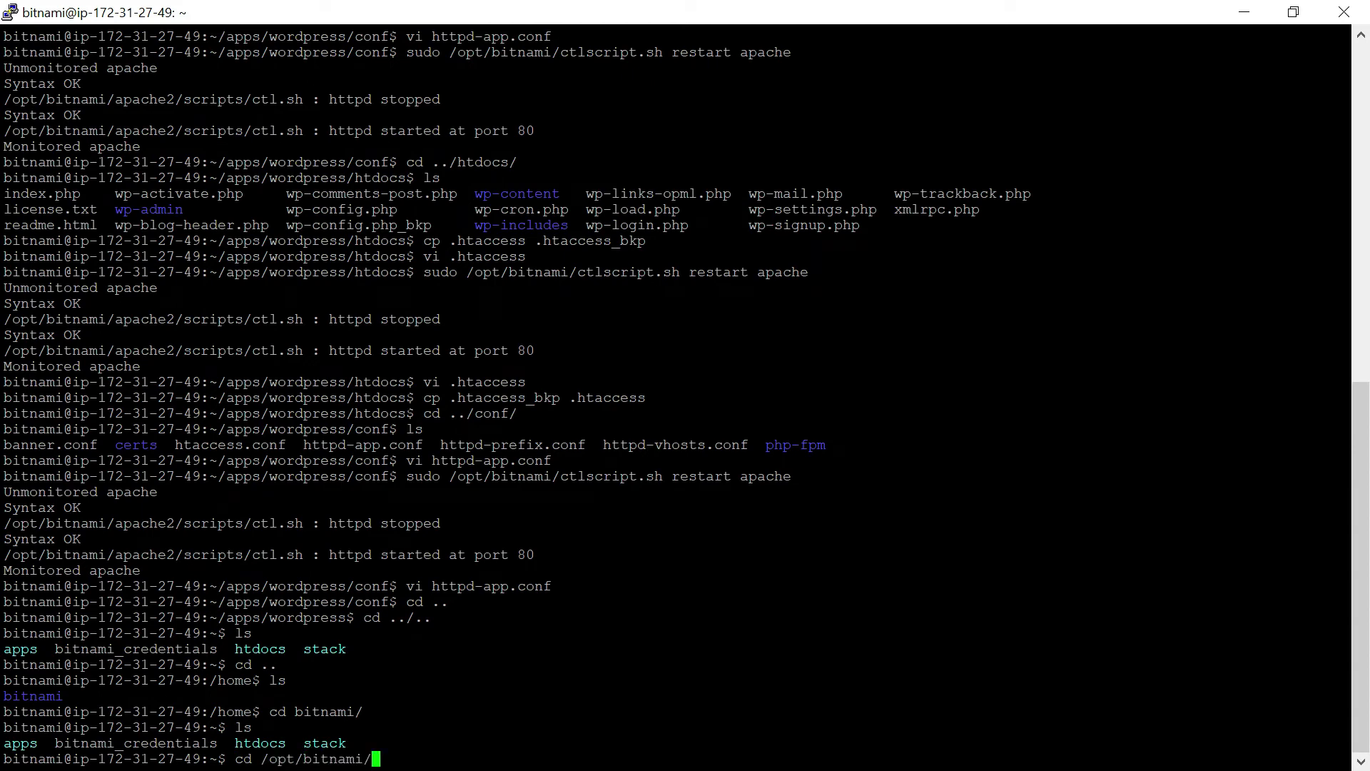
{"action": "type", "text": "ap"}
{"action": "type", "text": "ps/"}
{"action": "type", "text": "wor"}
{"action": "key", "text": "Tab"}
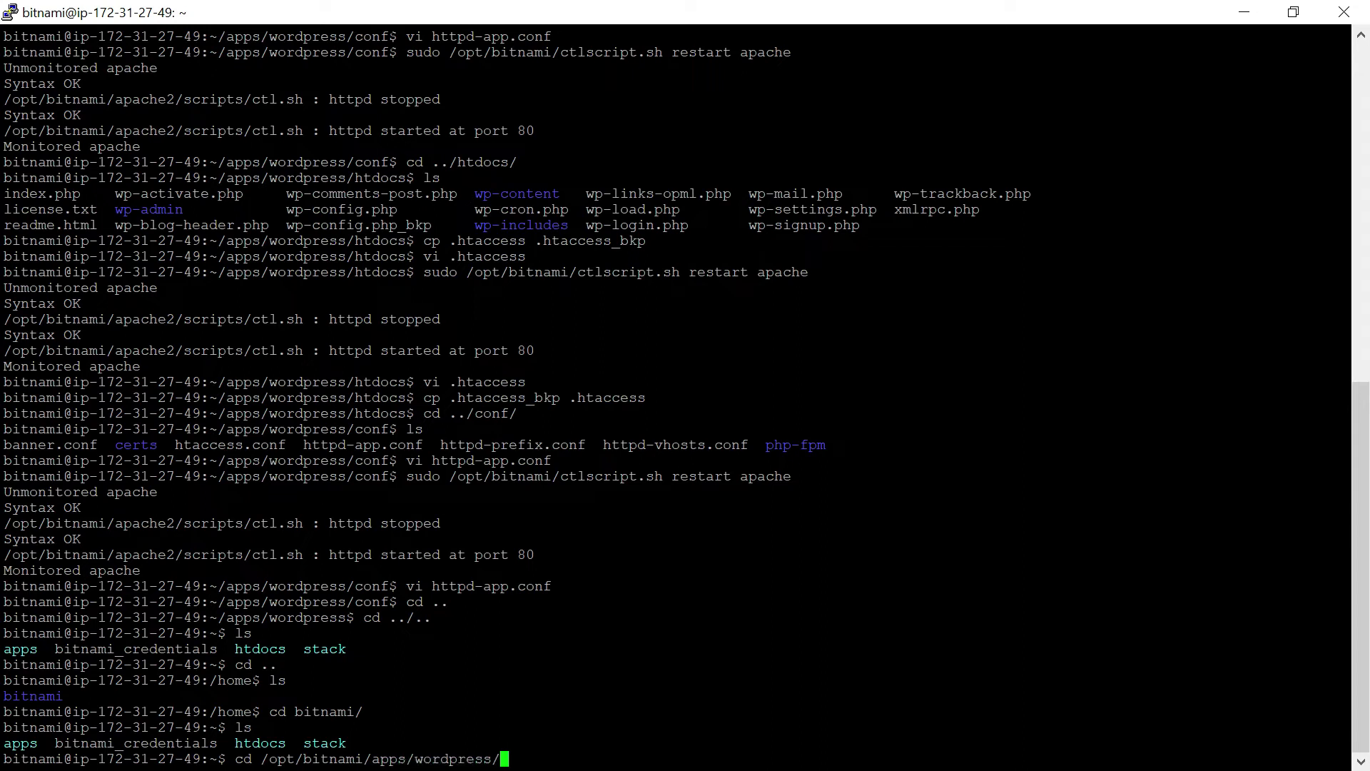
{"action": "key", "text": "Return"}
{"action": "type", "text": "ls"}
{"action": "key", "text": "Return"}
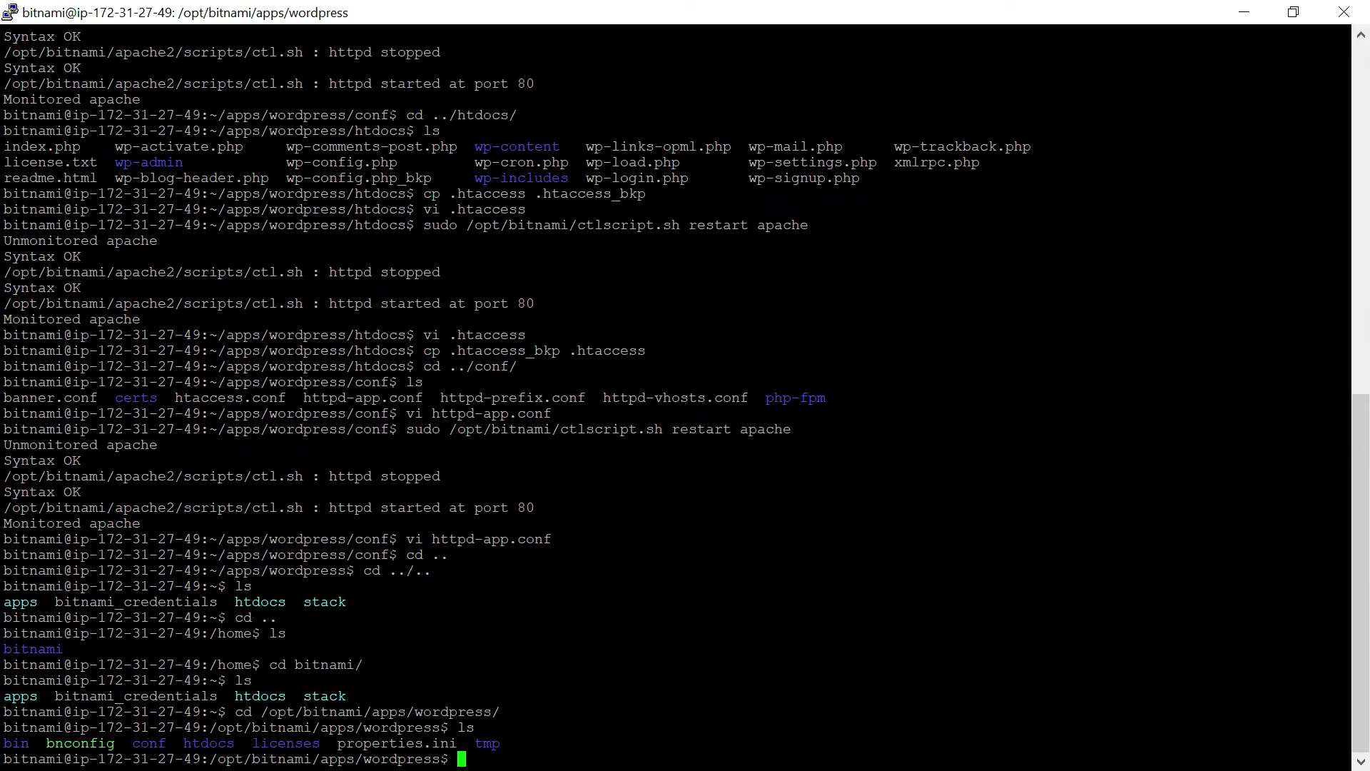
{"action": "type", "text": "sudo "}
{"action": "type", "text": "./"}
{"action": "type", "text": "bn"}
{"action": "type", "text": "c"}
{"action": "type", "text": "on"}
Step: Run sudo ./bnconfig --machine_hostname store.albinsblog.com
{"action": "key", "text": "BackSpace"}
{"action": "key", "text": "BackSpace"}
{"action": "key", "text": "BackSpace"}
{"action": "key", "text": "BackSpace"}
{"action": "key", "text": "BackSpace"}
{"action": "double_click", "coordinate": [79, 744]}
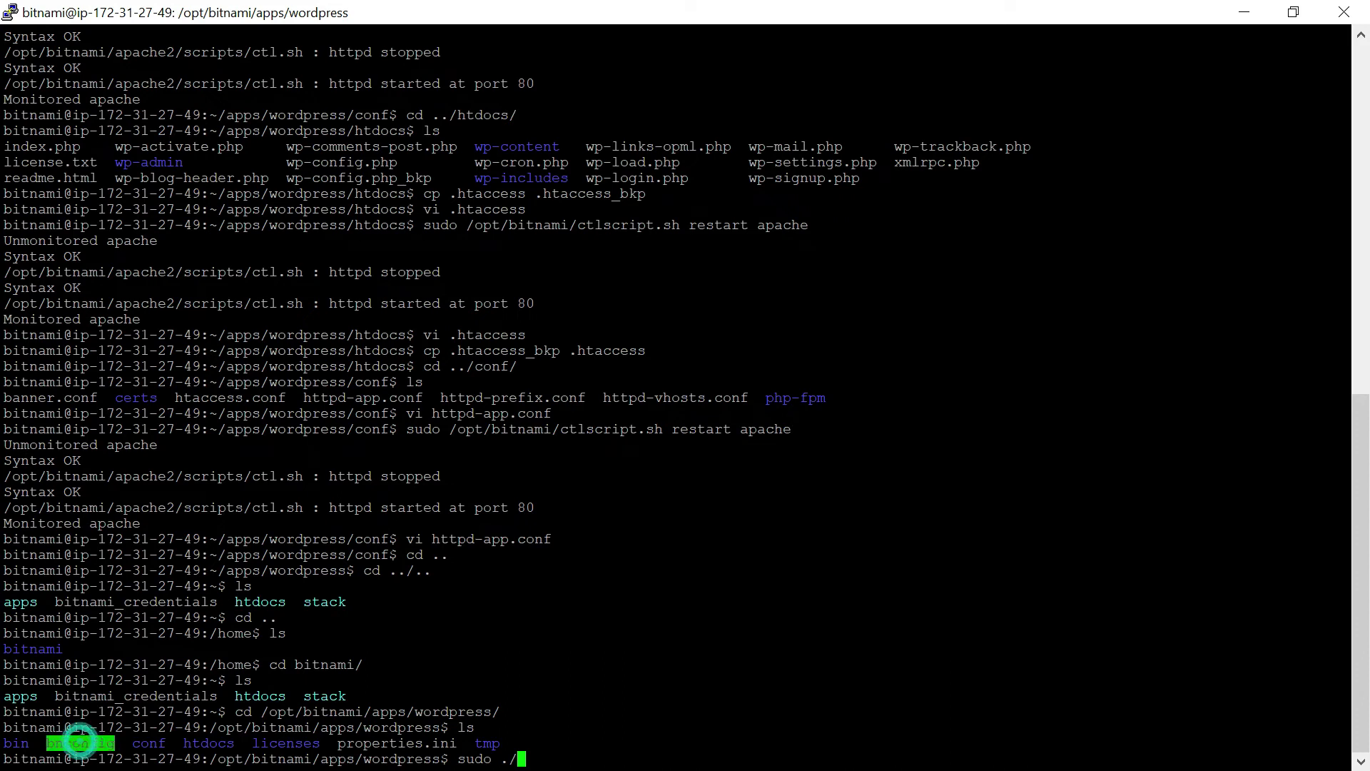
{"action": "right_click", "coordinate": [79, 744]}
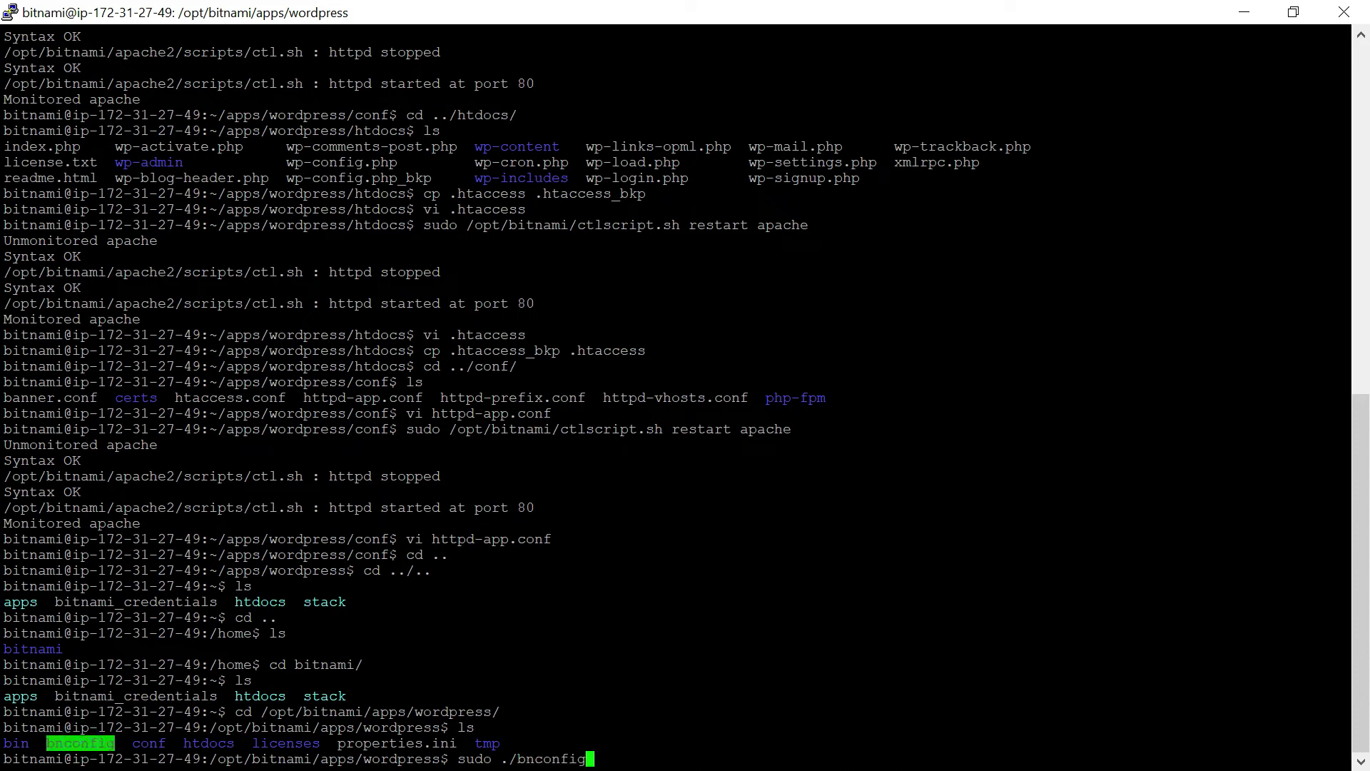
{"action": "type", "text": "--"}
{"action": "type", "text": "machine"}
{"action": "type", "text": "_"}
{"action": "type", "text": "hostnam"}
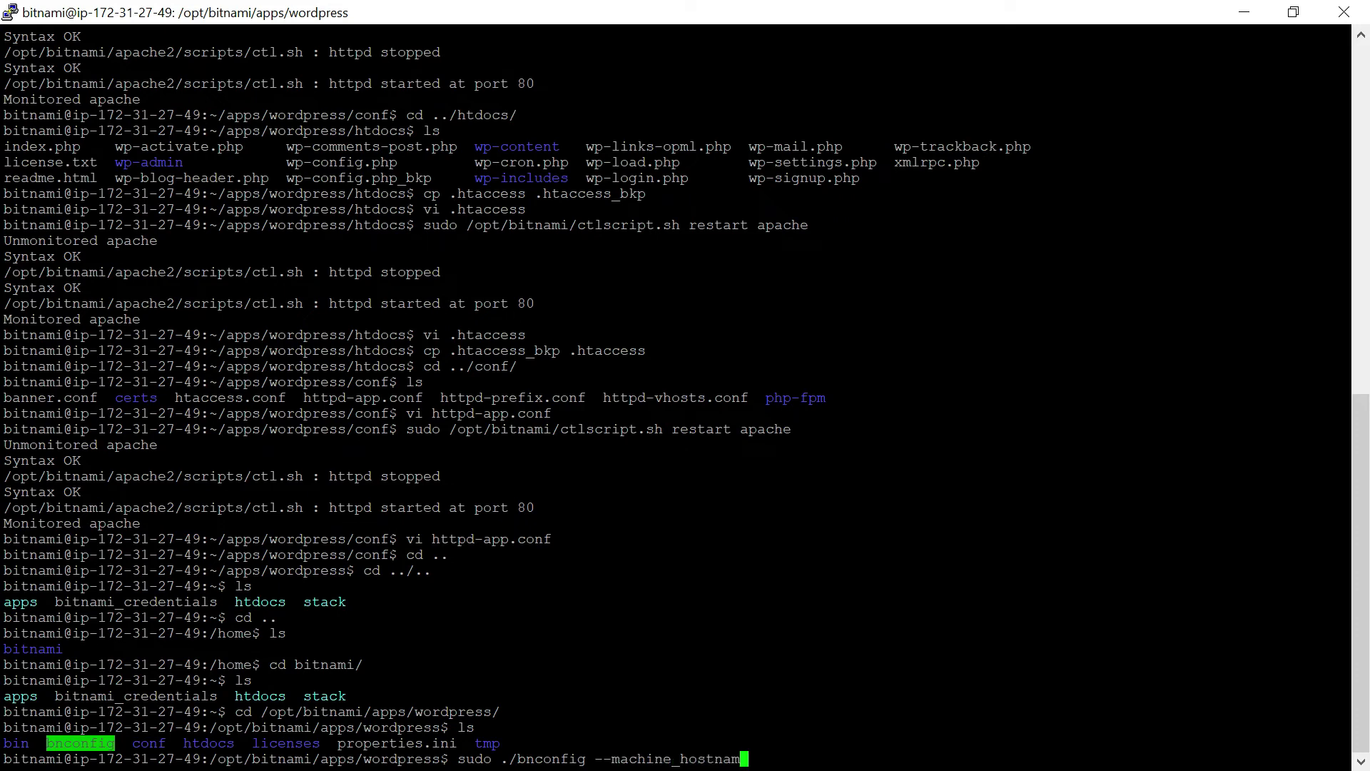
{"action": "type", "text": "e"}
{"action": "type", "text": " st"}
{"action": "type", "text": "ore.alb"}
{"action": "type", "text": "insblog."}
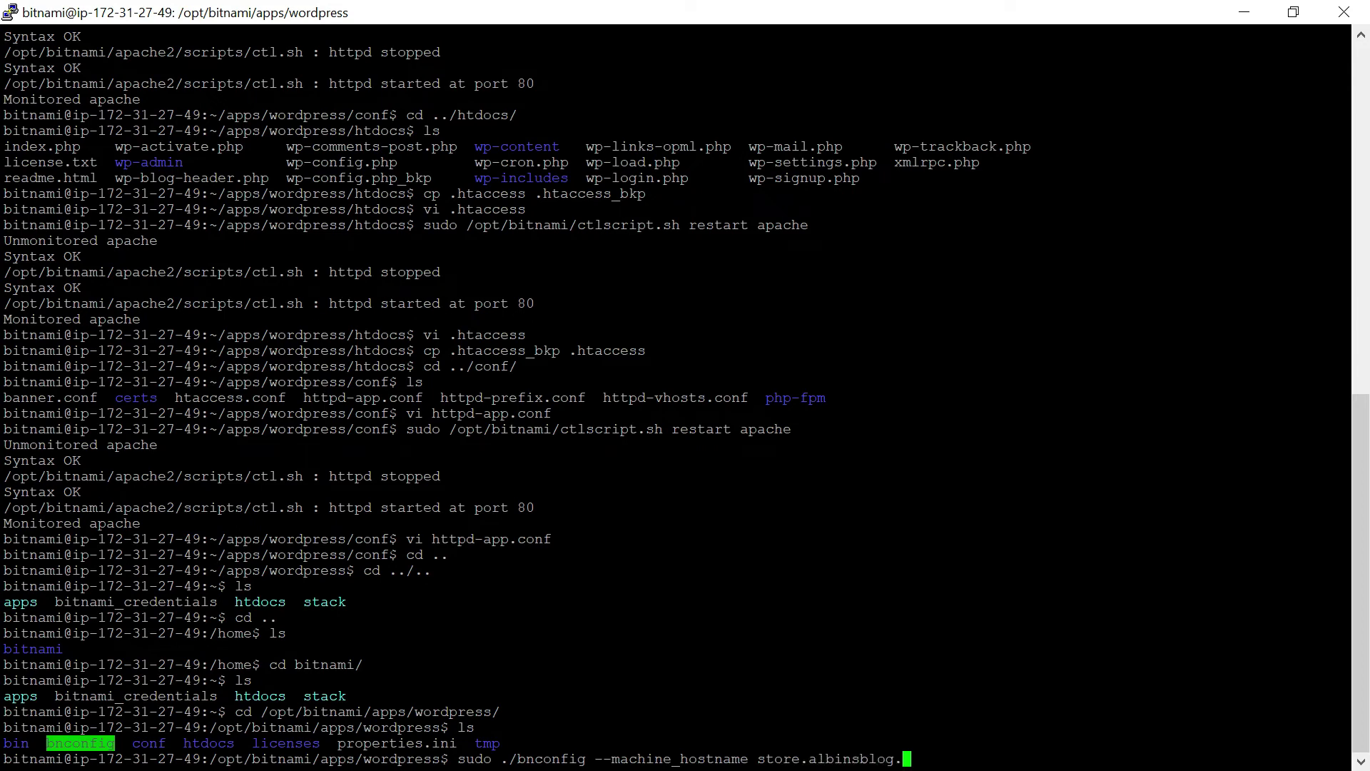
{"action": "key", "text": "BackSpace"}
{"action": "type", "text": "com"}
{"action": "key", "text": "BackSpace"}
{"action": "key", "text": "BackSpace"}
{"action": "key", "text": "BackSpace"}
{"action": "type", "text": ".com"}
{"action": "key", "text": "Return"}
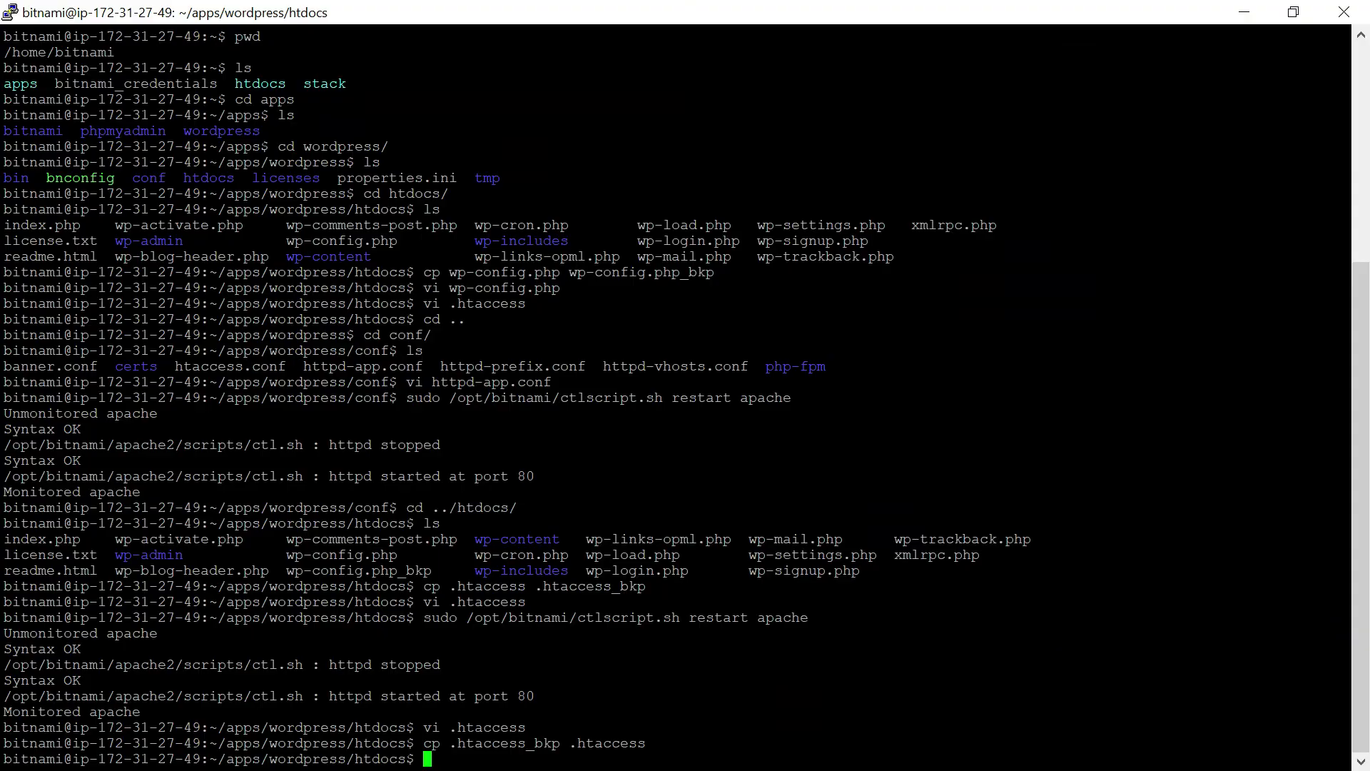
{"action": "type", "text": "cd ../con"}
Step: Move into ../conf, list the Apache config files and pick httpd-app.conf
{"action": "key", "text": "Tab"}
{"action": "key", "text": "Return"}
{"action": "type", "text": "ls"}
{"action": "key", "text": "Return"}
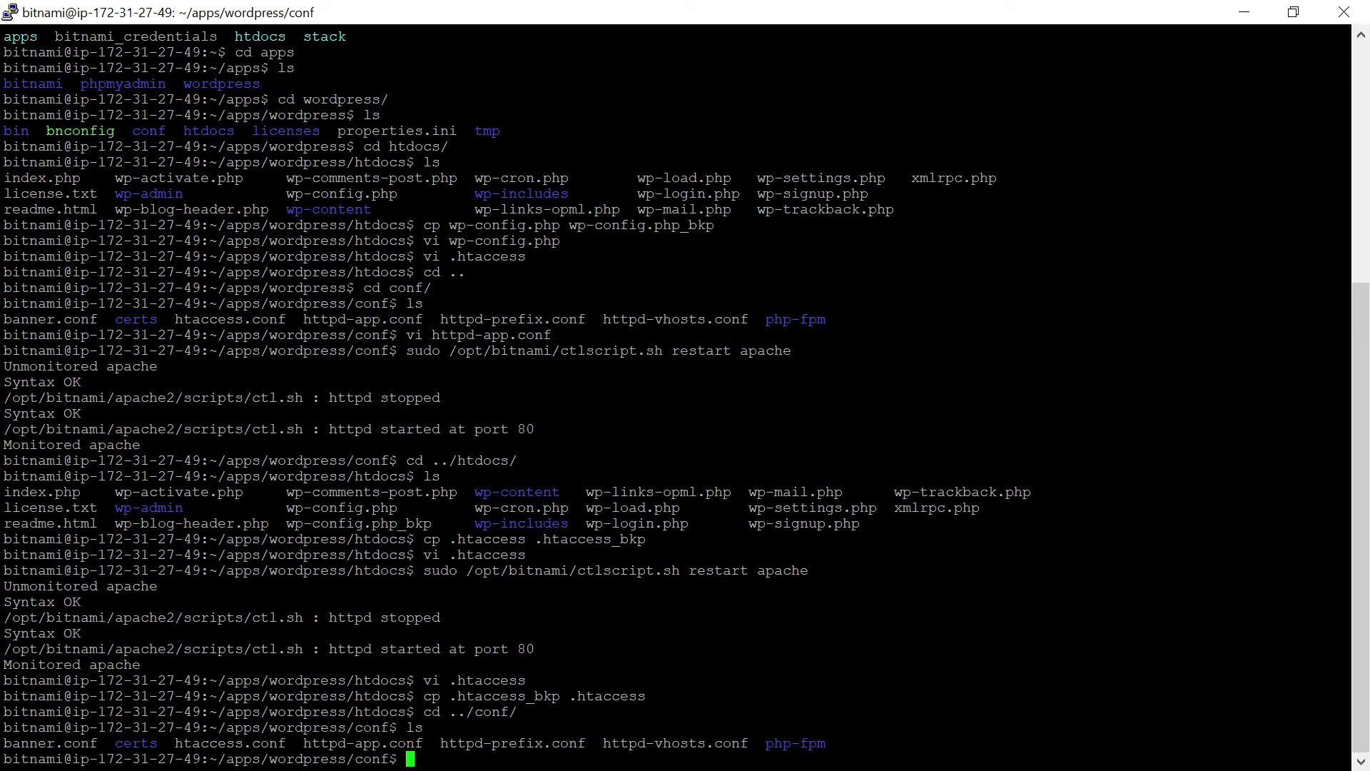
{"action": "type", "text": "vi"}
{"action": "double_click", "coordinate": [364, 743]}
Step: Open httpd-app.conf in vi, look over its RewriteCond/RewriteRule lines, then switch to the browser
{"action": "right_click", "coordinate": [364, 746]}
{"action": "key", "text": "Return"}
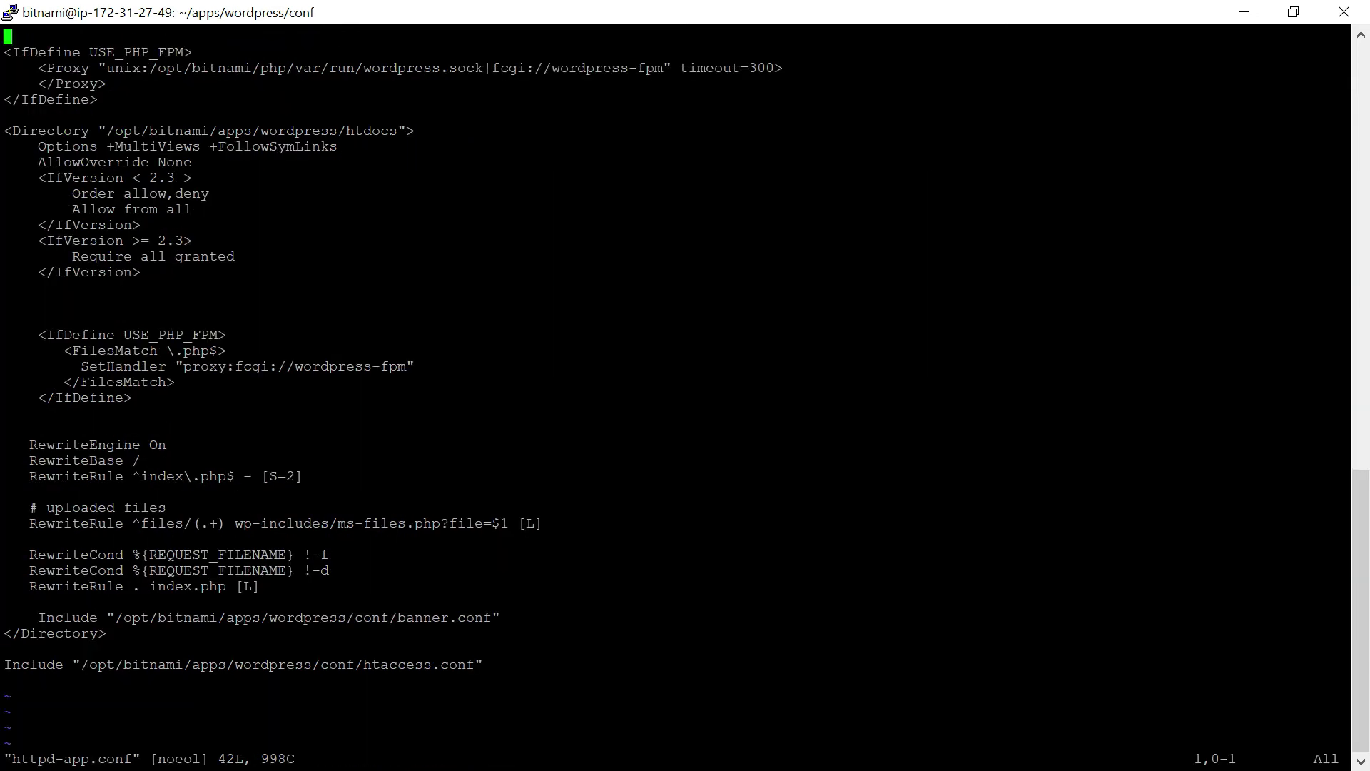
{"action": "key", "text": "i"}
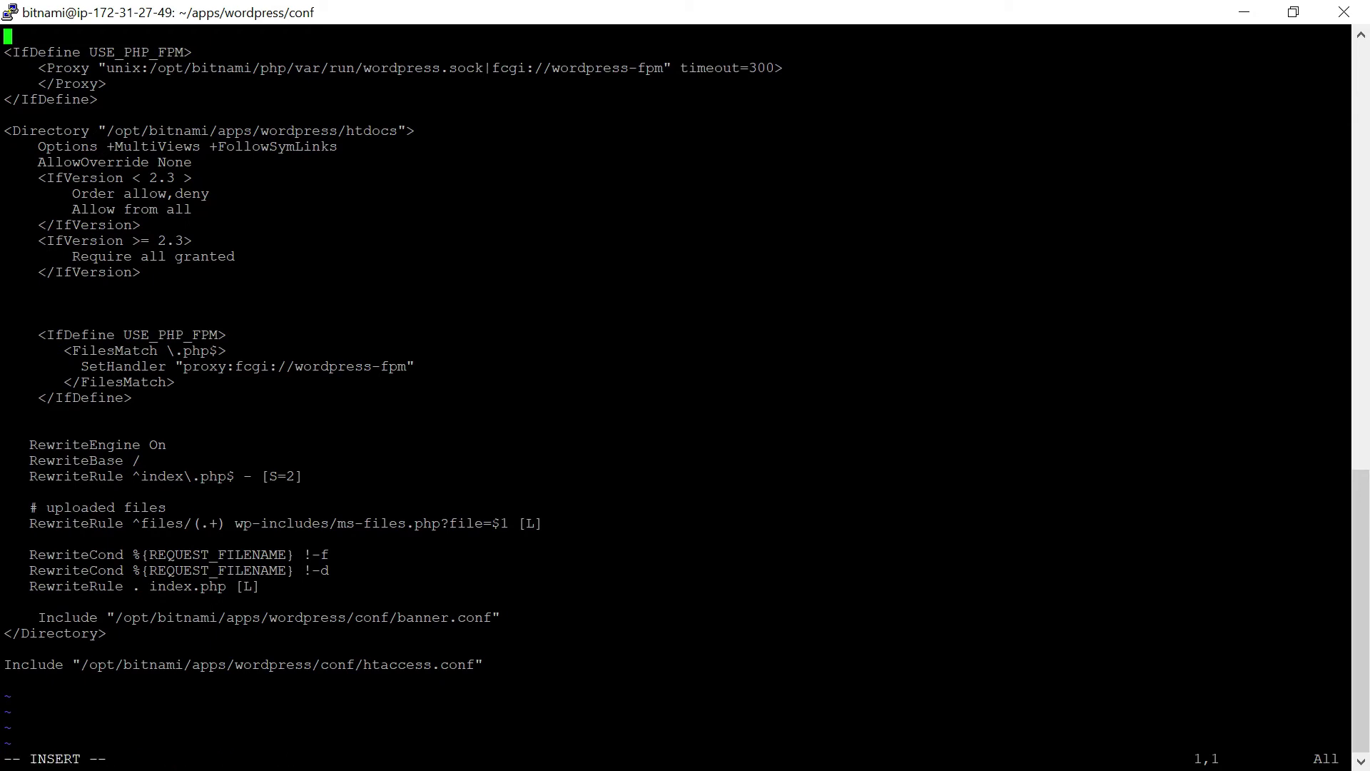
{"action": "key", "text": "Down"}
{"action": "key", "text": "Down"}
{"action": "key", "text": "Down"}
{"action": "key", "text": "Down"}
{"action": "key", "text": "Down"}
{"action": "key", "text": "Down"}
{"action": "key", "text": "Down"}
{"action": "key", "text": "Down"}
{"action": "key", "text": "Down"}
{"action": "key", "text": "Up"}
{"action": "key", "text": "Down"}
{"action": "key", "text": "Down"}
{"action": "key", "text": "Down"}
{"action": "key", "text": "Up"}
{"action": "key", "text": "Down"}
{"action": "key", "text": "Down"}
{"action": "key", "text": "alt+Tab"}
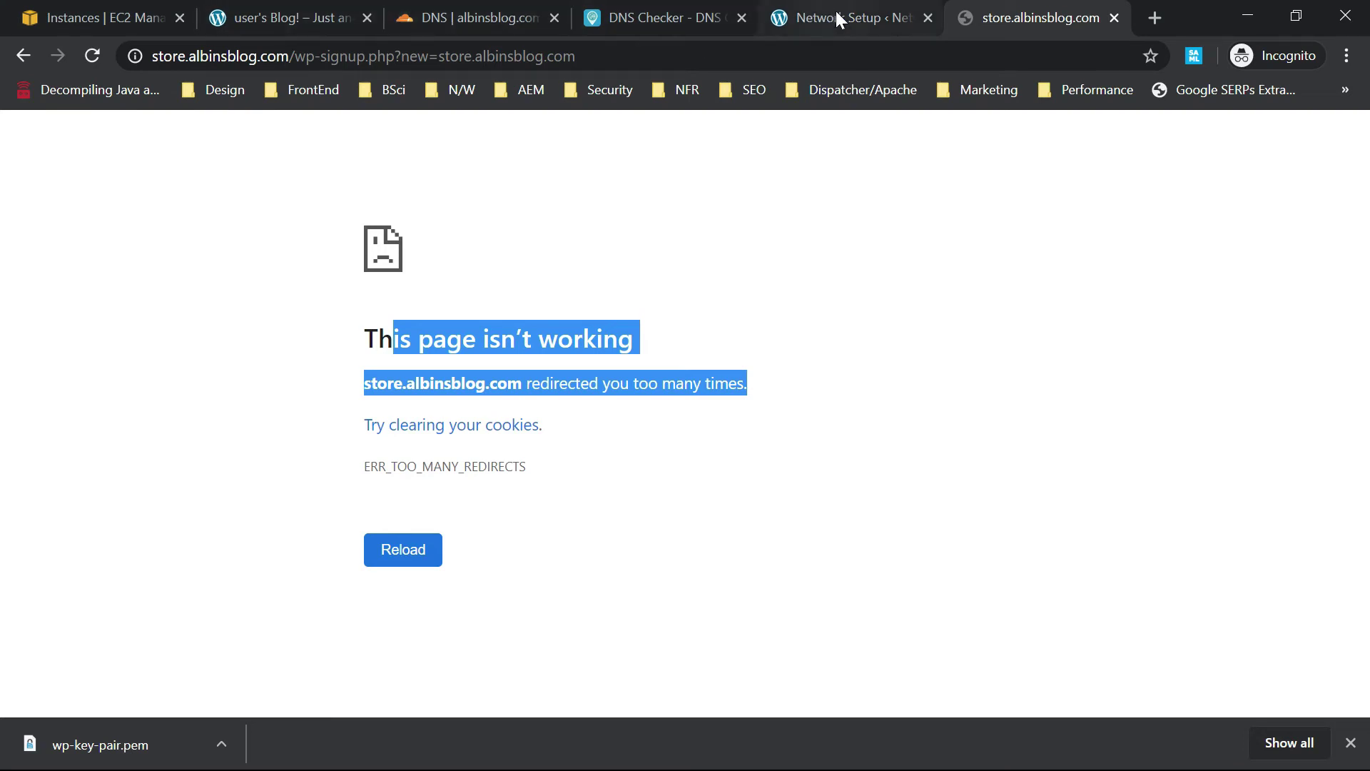
Step: On Network Setup, select the .htaccess rules from '# add a trailing slash' to the end and return to PuTTY
{"action": "left_click", "coordinate": [835, 20]}
{"action": "left_click", "coordinate": [471, 466]}
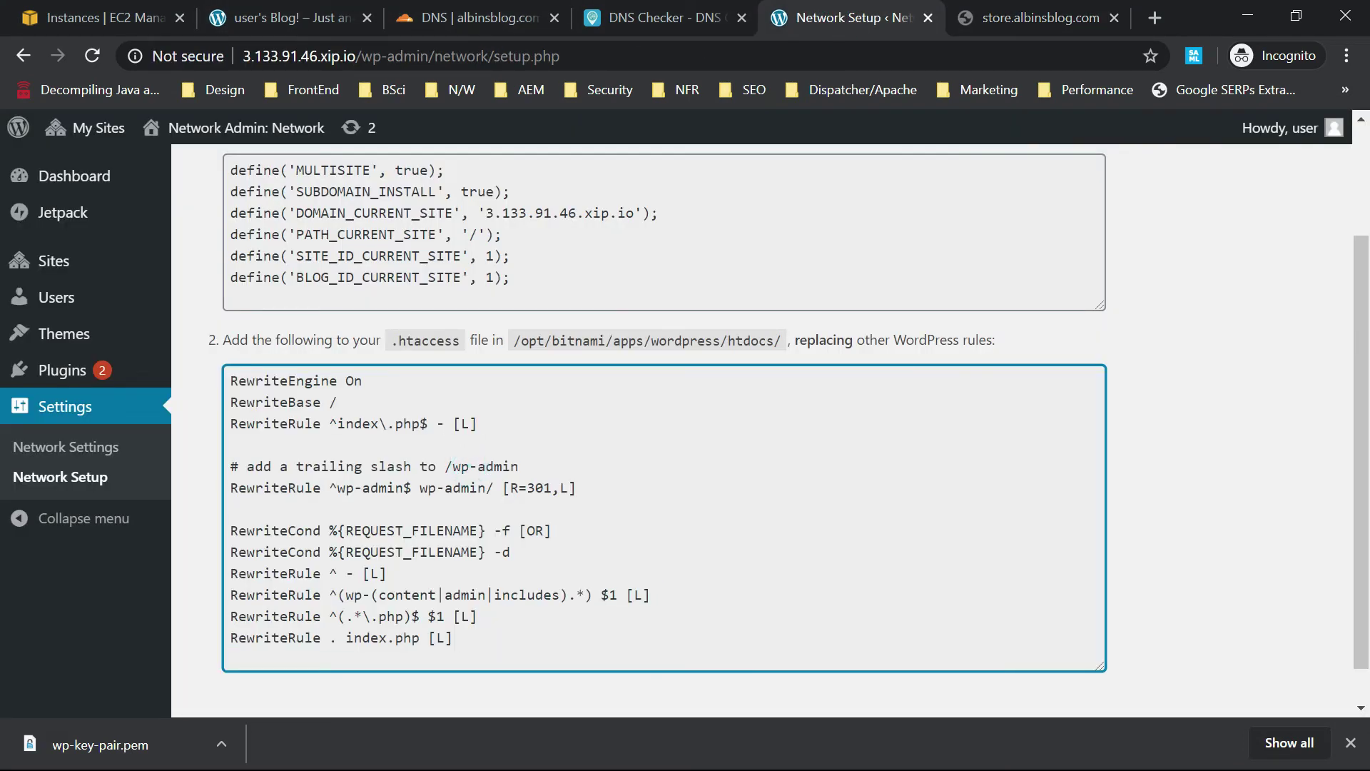
{"action": "left_click_drag", "start_coordinate": [230, 466], "coordinate": [461, 640]}
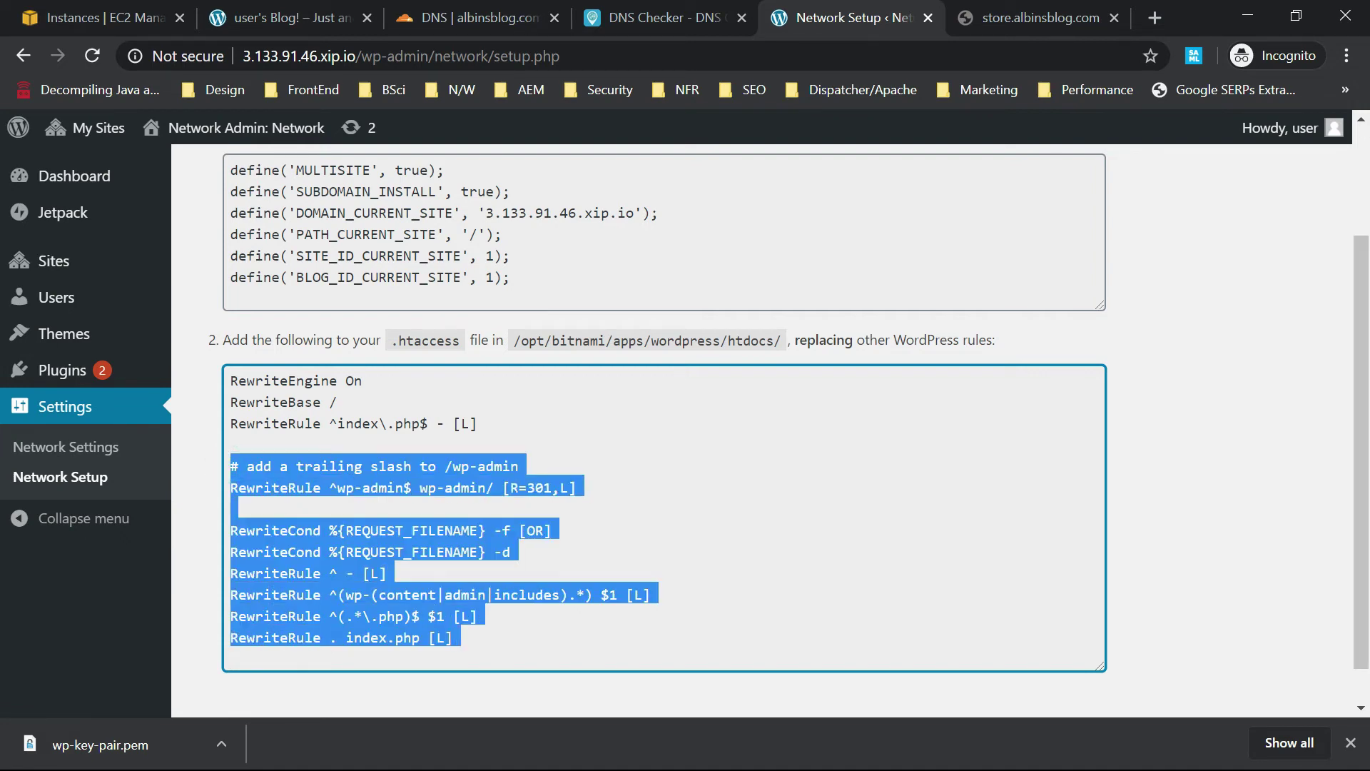
{"action": "key", "text": "alt+Tab"}
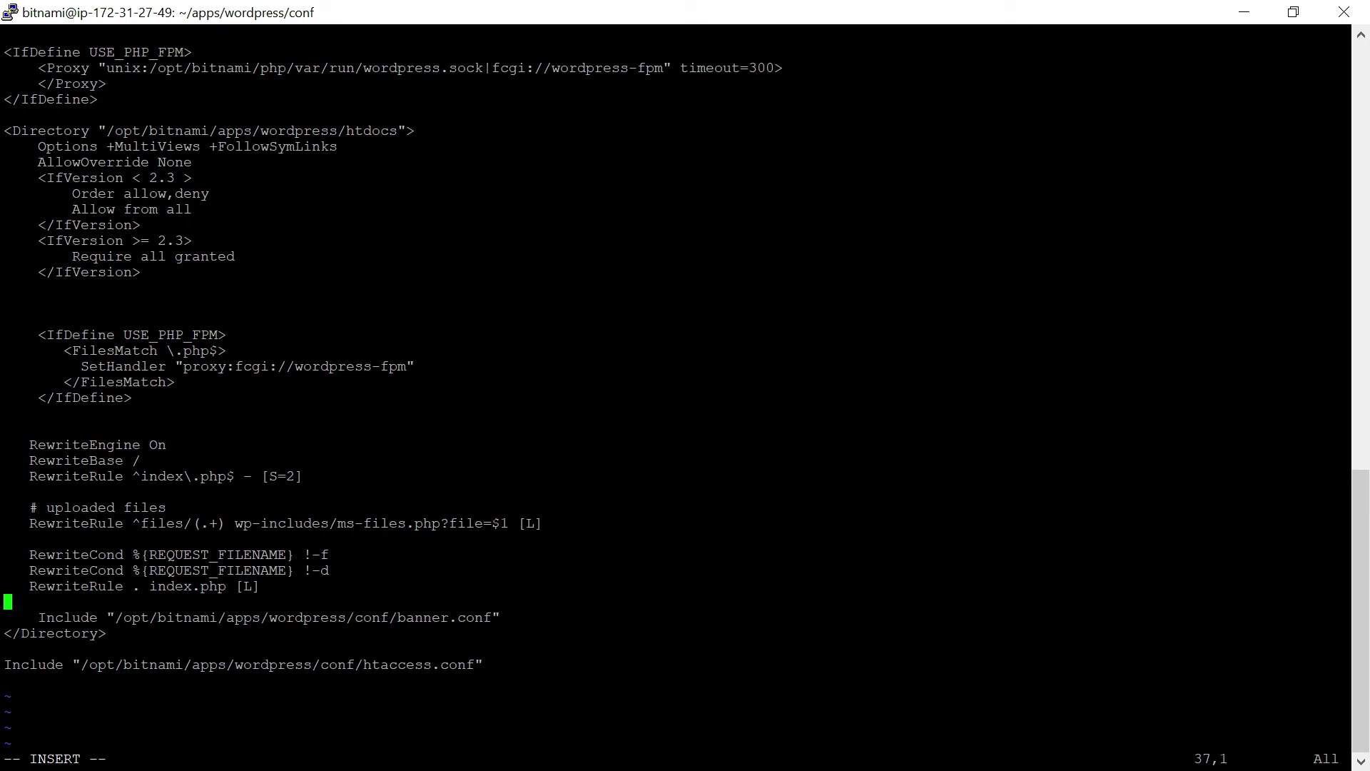
Step: Comment out the three old rewrite lines and paste the multisite rules after them
{"action": "key", "text": "Up"}
{"action": "key", "text": "Up"}
{"action": "key", "text": "Up"}
{"action": "type", "text": "#"}
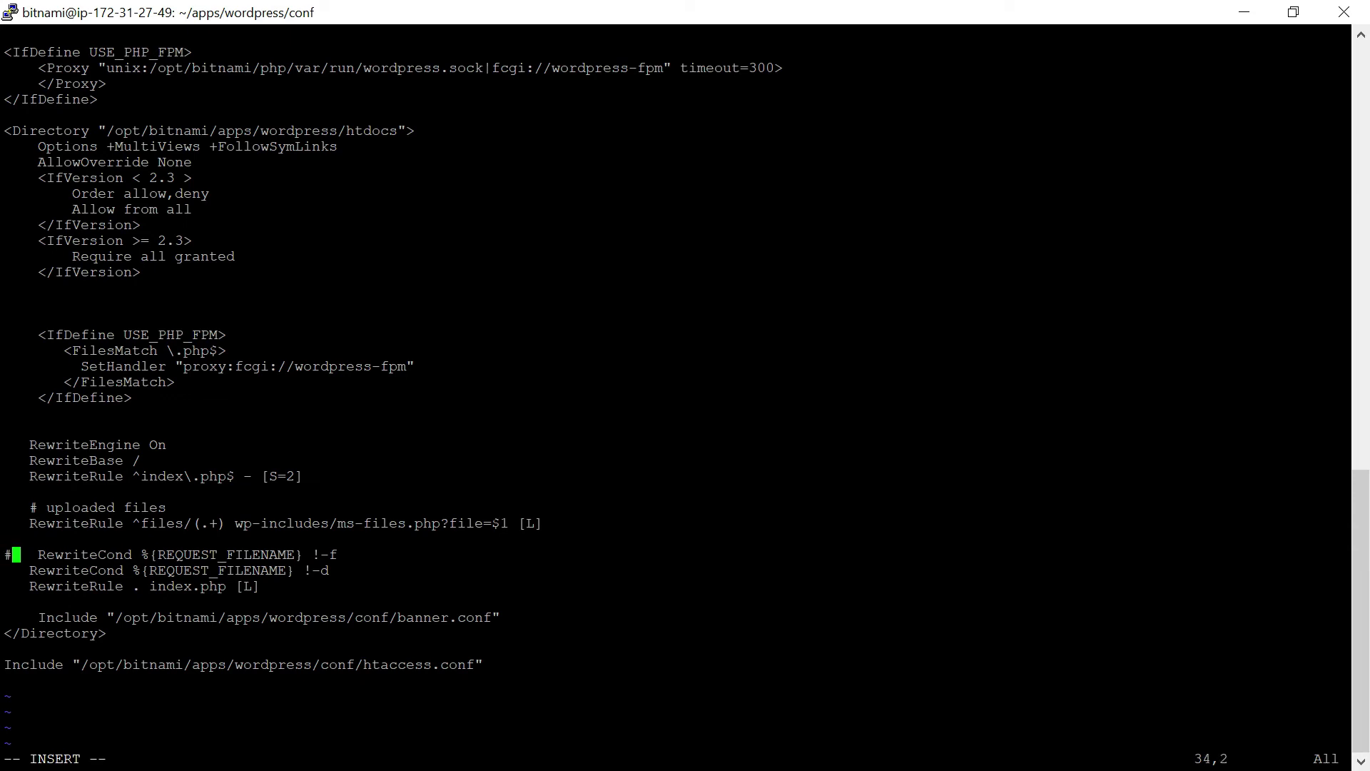
{"action": "key", "text": "Down"}
{"action": "type", "text": "#"}
{"action": "key", "text": "Down"}
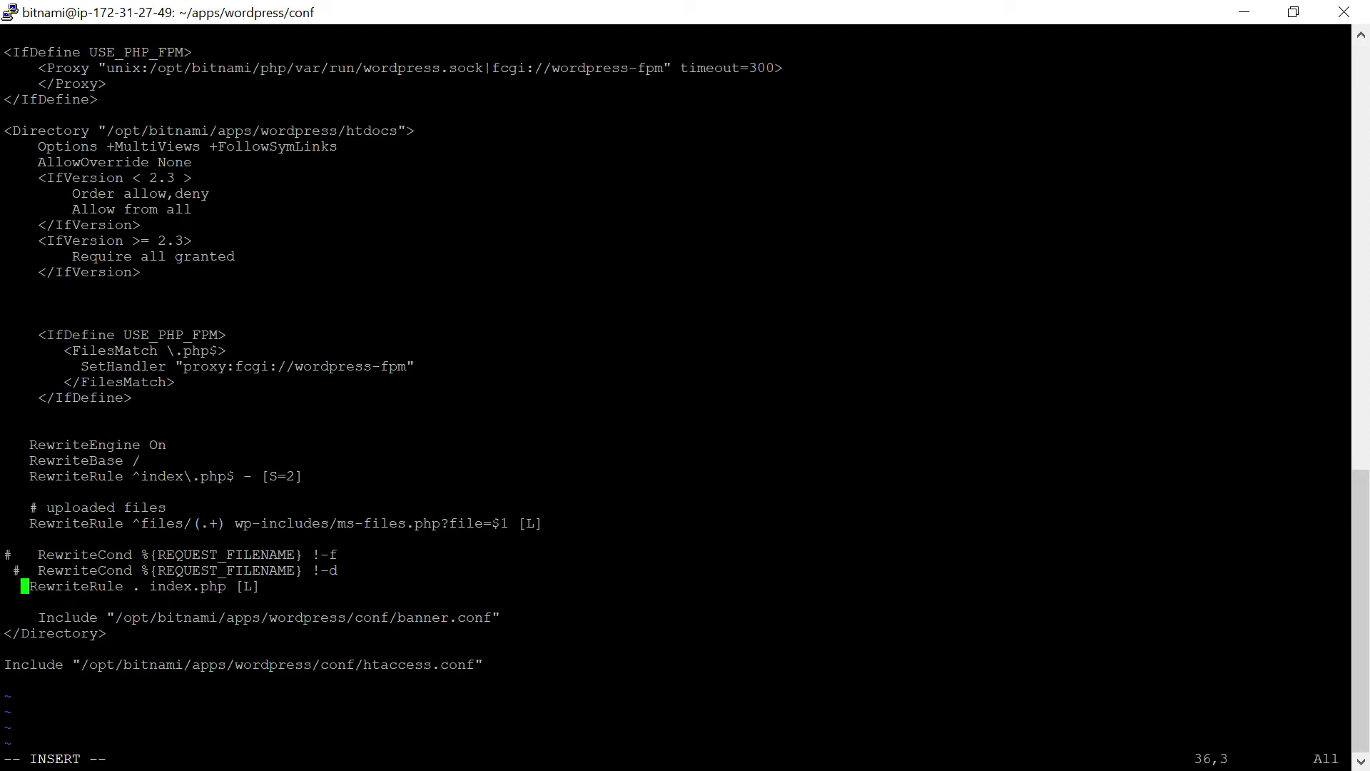
{"action": "type", "text": "#"}
{"action": "key", "text": "Right"}
{"action": "key", "text": "Right"}
{"action": "key", "text": "Right"}
{"action": "key", "text": "Right"}
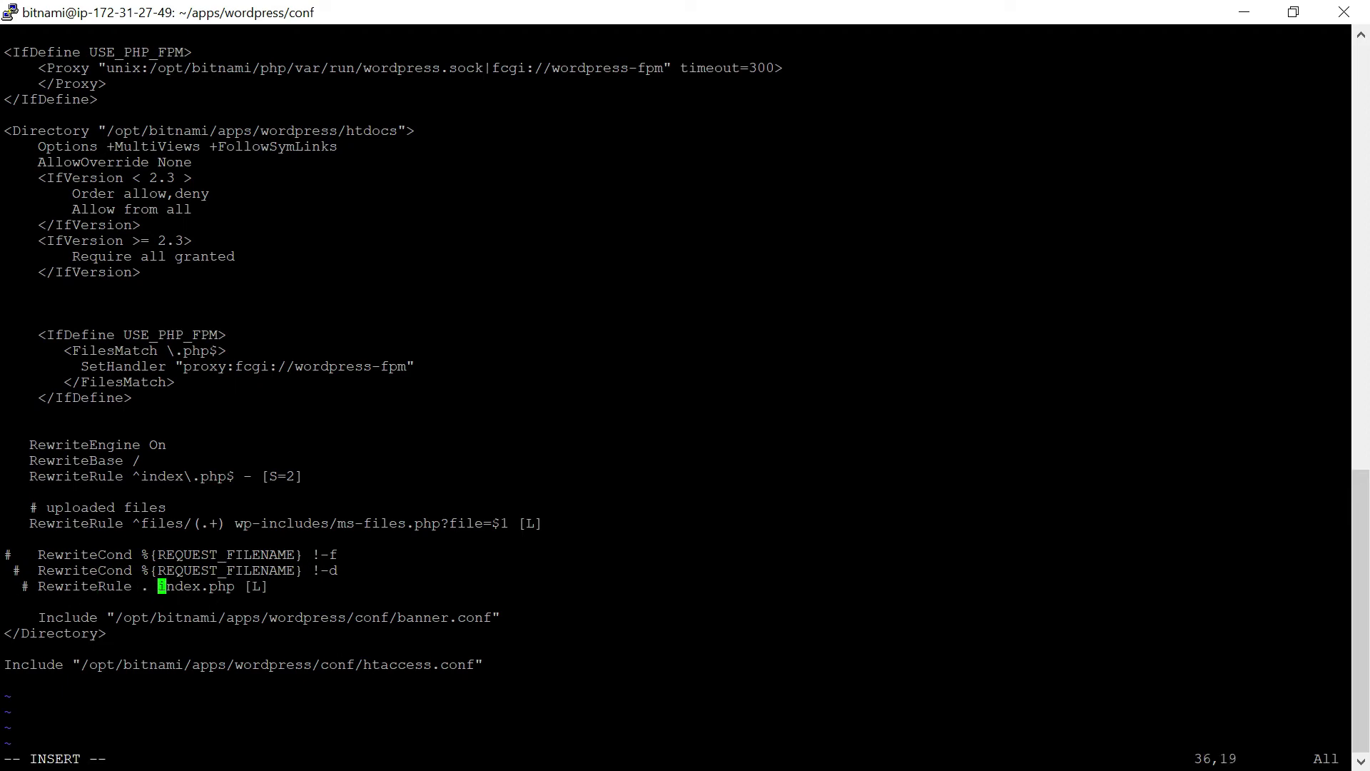
{"action": "key", "text": "Right"}
{"action": "key", "text": "Right"}
{"action": "key", "text": "Right"}
{"action": "key", "text": "Right"}
{"action": "key", "text": "Right"}
{"action": "key", "text": "Right"}
{"action": "key", "text": "Return"}
{"action": "key", "text": "Return"}
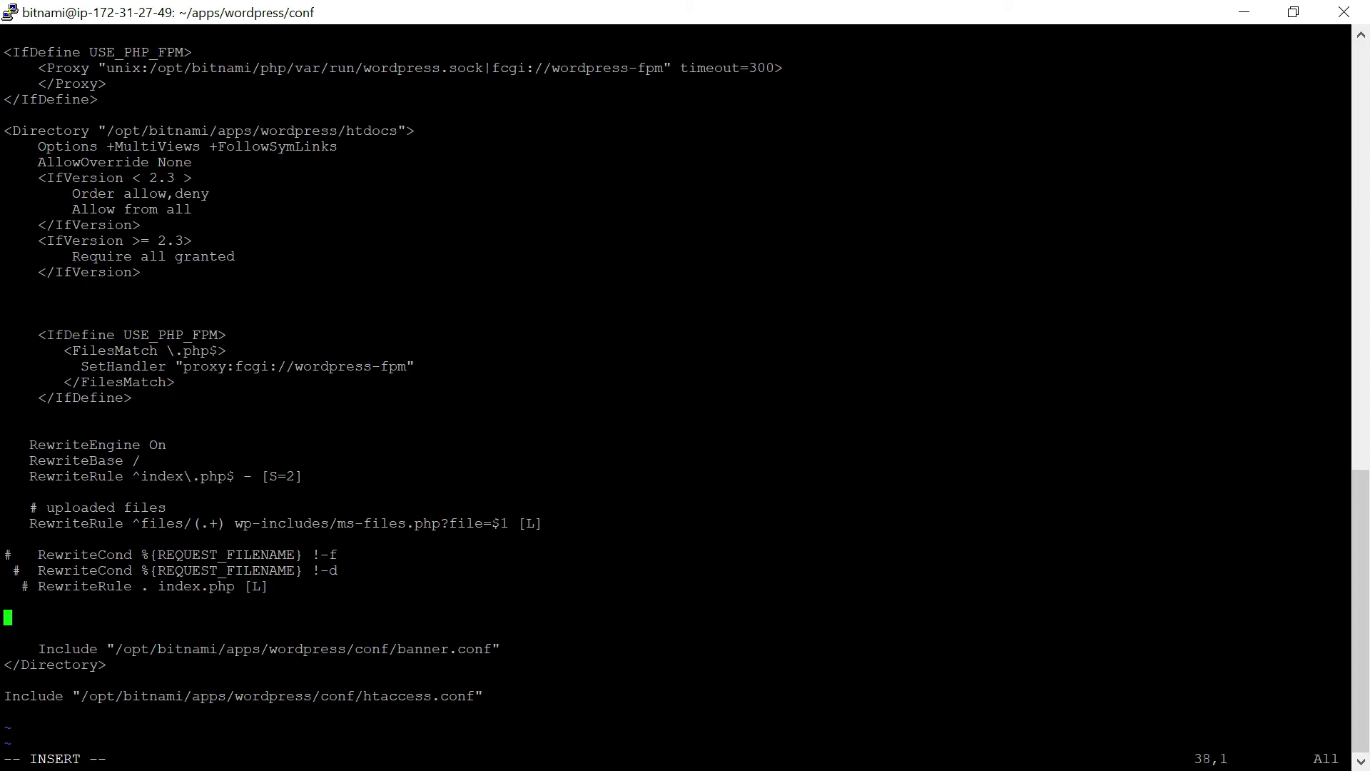
{"action": "type", "text": "# add a trailing slash to /wp-admin RewriteRule ^wp-admin$ wp-admin/ [R=301,L]  RewriteCond %{REQUEST_FILENAME} -f [OR] RewriteCond %{REQUEST_FILENAME} -d RewriteRule ^ - [L] RewriteRule ^(wp-(content|admin|includes).*) $1 [L] RewriteRule ^(.*\\.php)$ $1 [L] RewriteRule . index.php [L]"}
Step: Save and quit httpd-app.conf, then recall earlier commands from history
{"action": "key", "text": "Escape"}
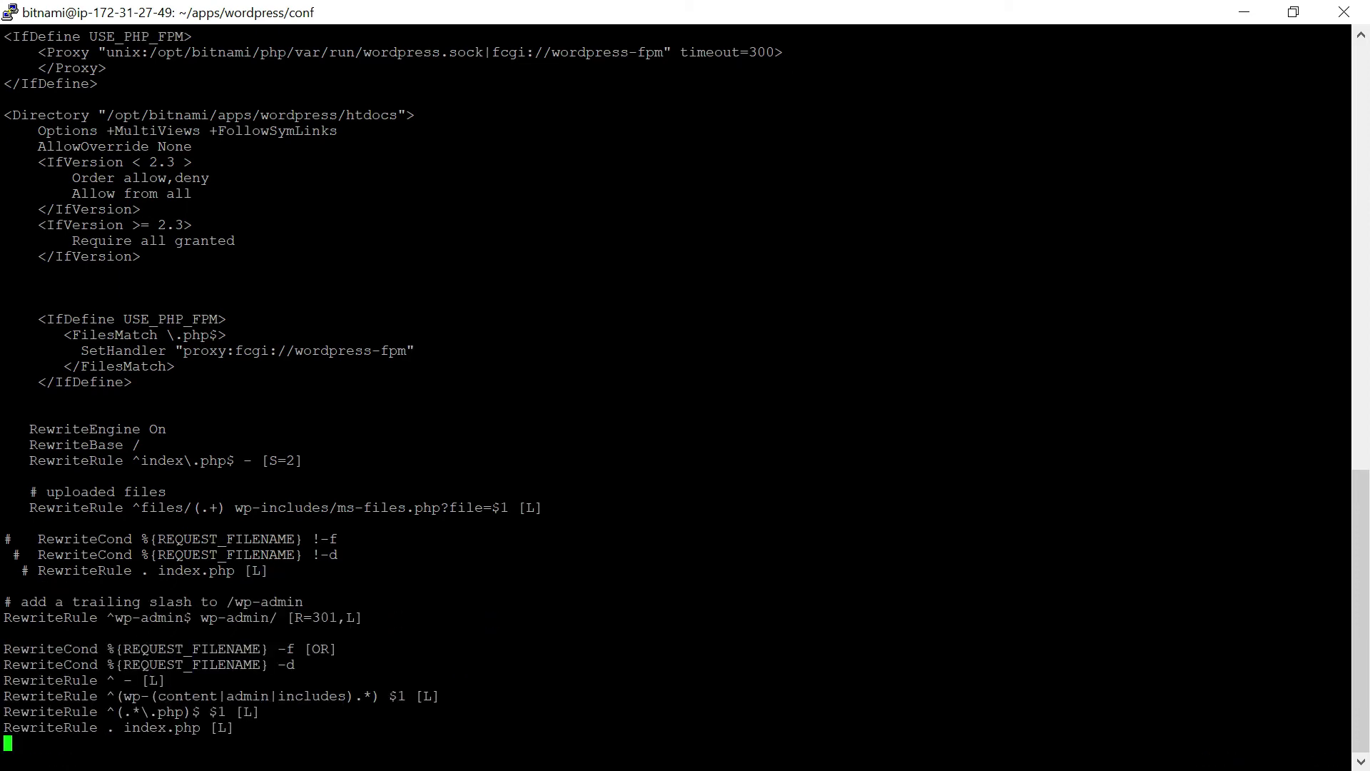
{"action": "type", "text": ":wq"}
{"action": "key", "text": "Return"}
{"action": "type", "text": ":q"}
{"action": "key", "text": "Return"}
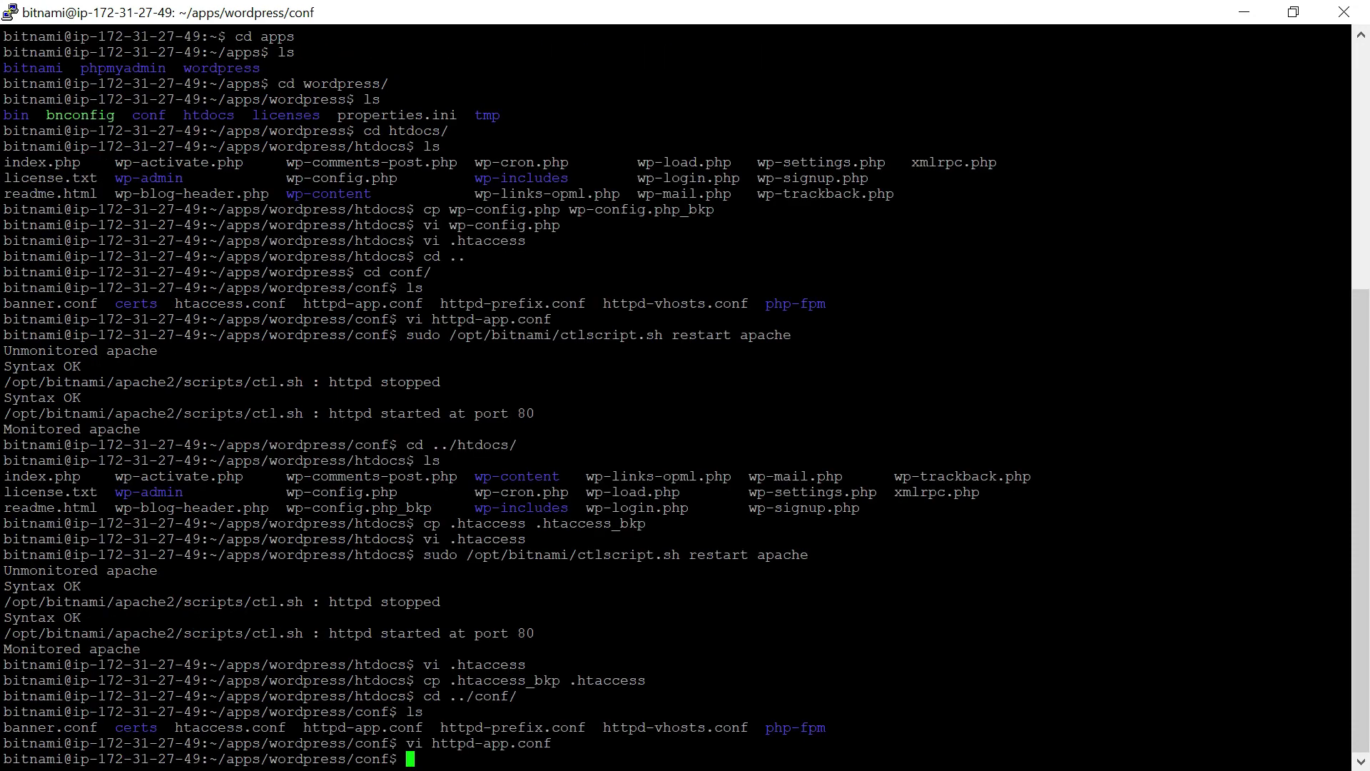
{"action": "key", "text": "Up"}
{"action": "key", "text": "Up"}
{"action": "key", "text": "Up"}
{"action": "key", "text": "Up"}
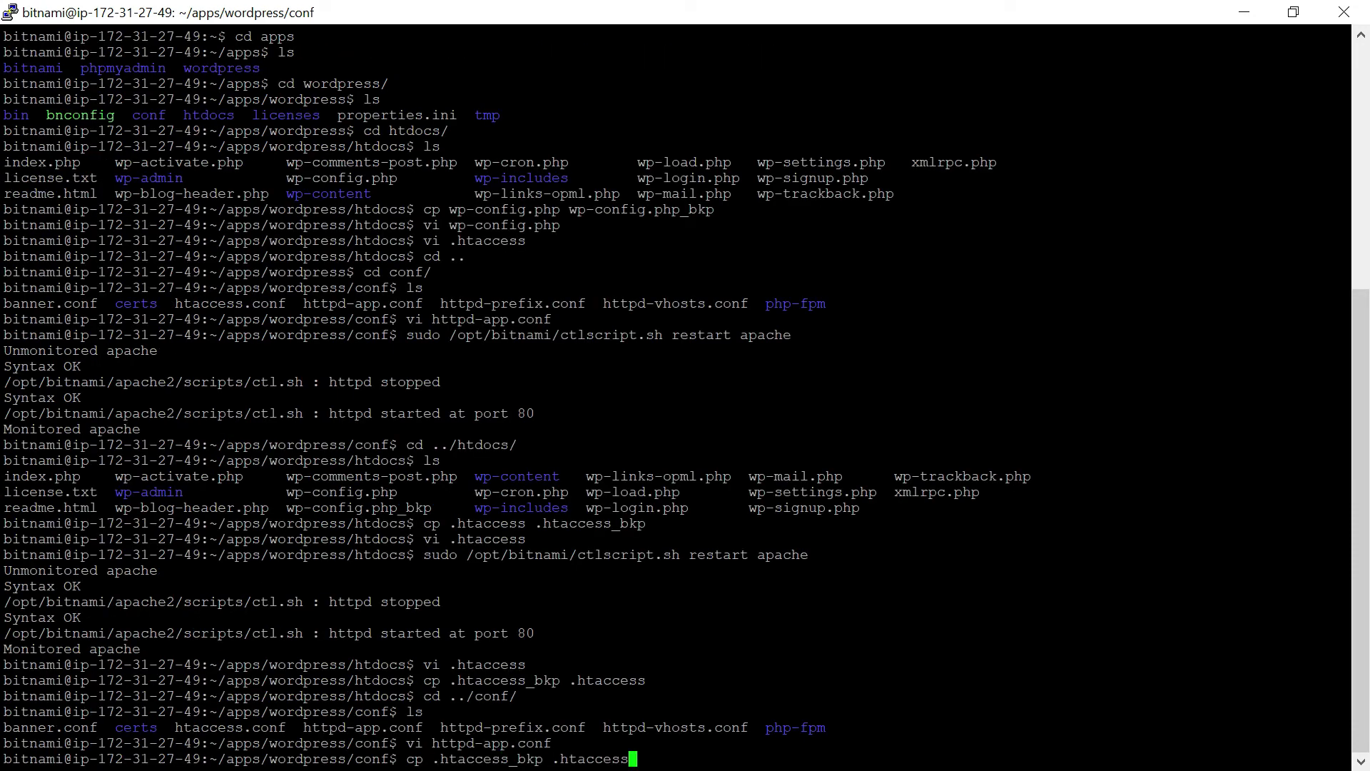
{"action": "key", "text": "Up"}
{"action": "key", "text": "Up"}
Step: Run the Apache restart command via ctlscript.sh and reload store.albinsblog.com in Chrome
{"action": "key", "text": "Return"}
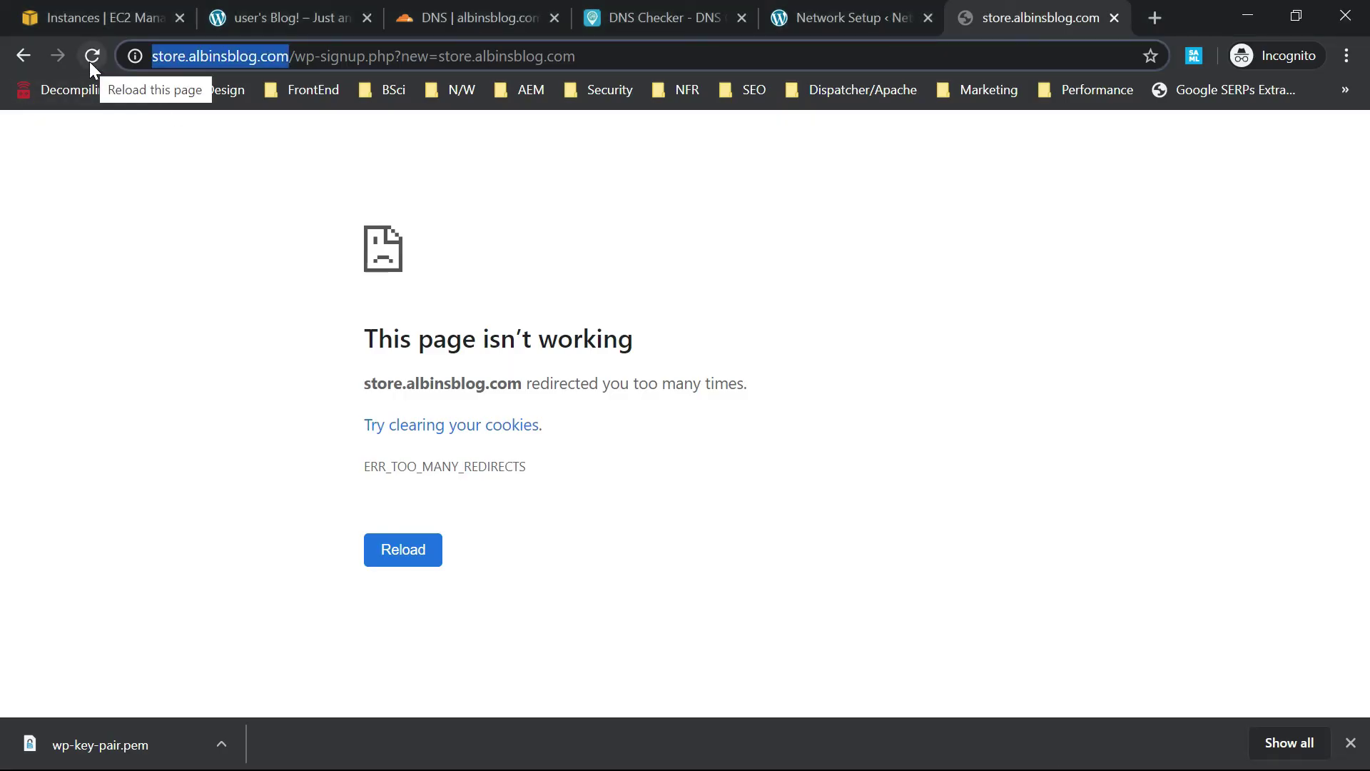
{"action": "left_click", "coordinate": [92, 56]}
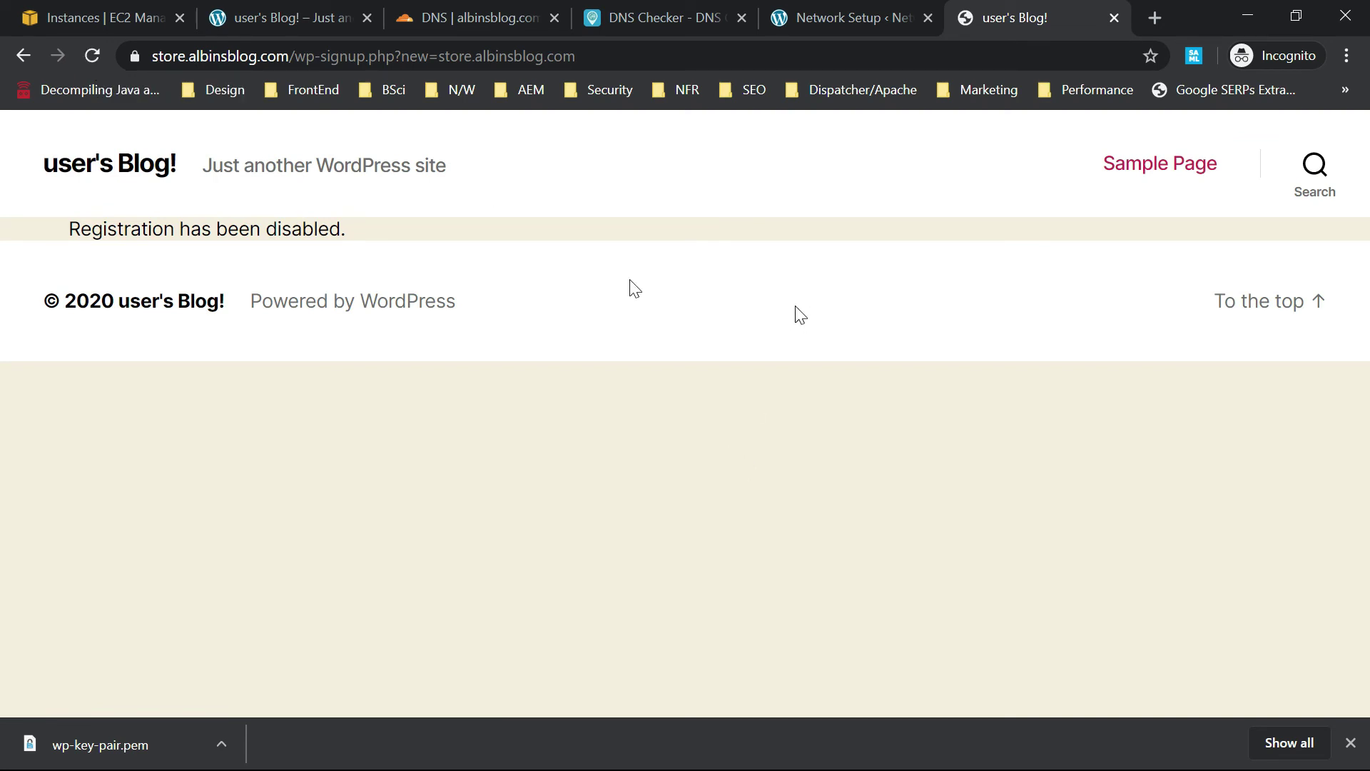
Step: Go to store.albinsblog.com/wp-admin and log in with the saved username and password
{"action": "left_click_drag", "start_coordinate": [344, 55], "coordinate": [734, 149]}
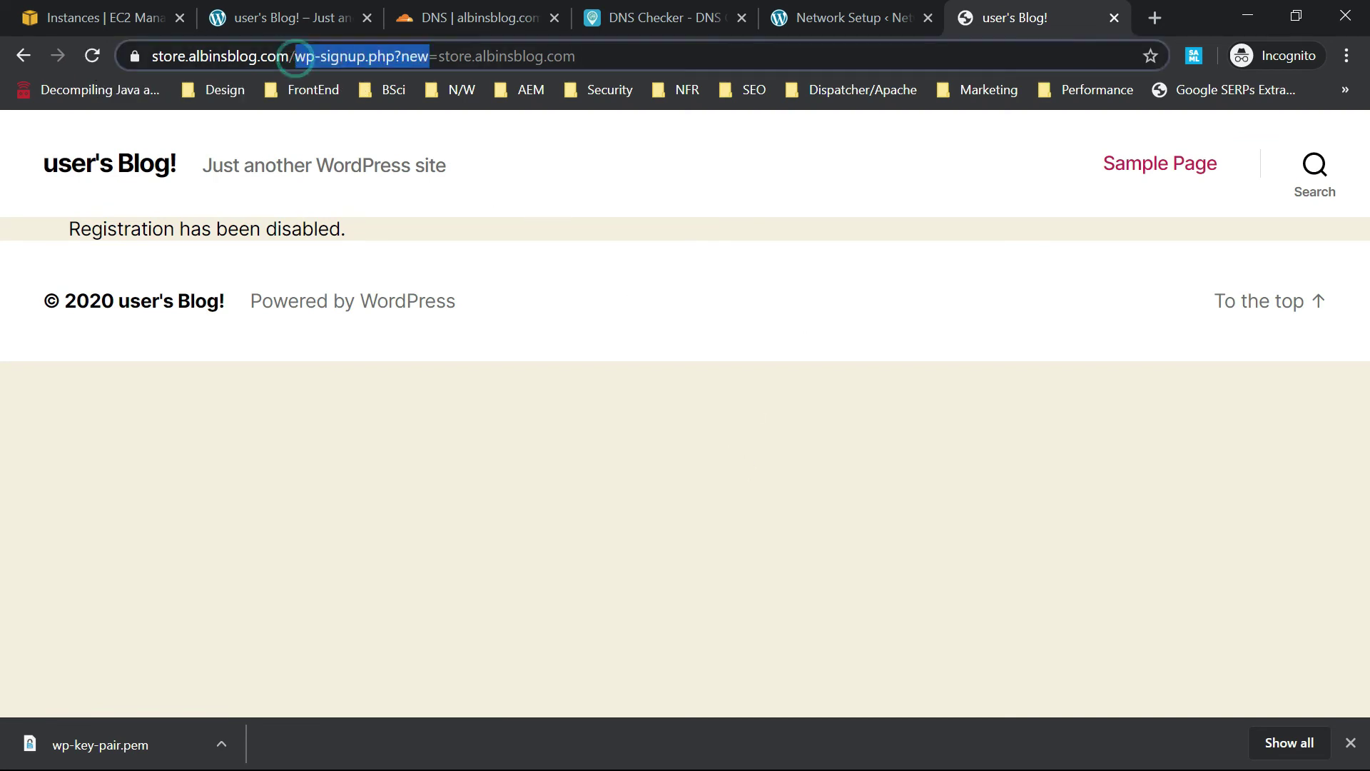
{"action": "type", "text": "wp-admin"}
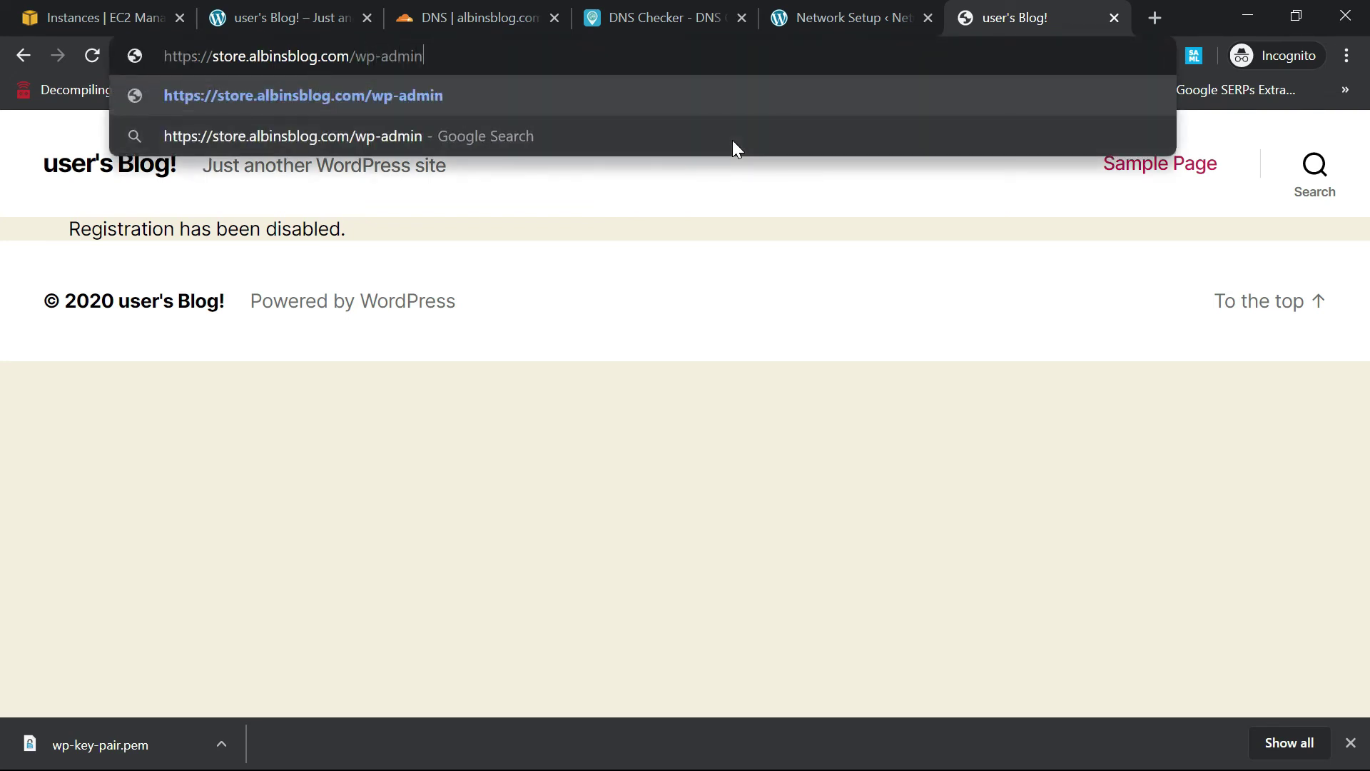
{"action": "key", "text": "Return"}
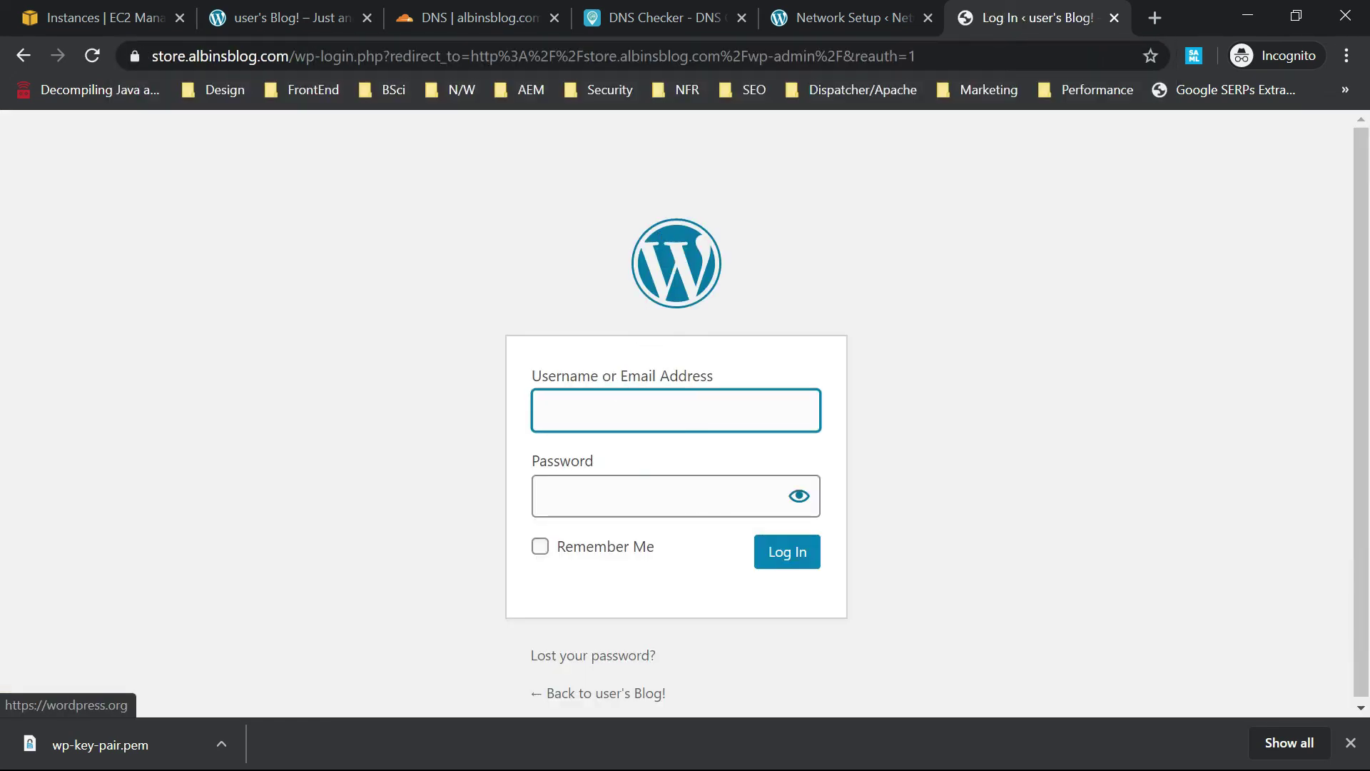
{"action": "left_click", "coordinate": [596, 403]}
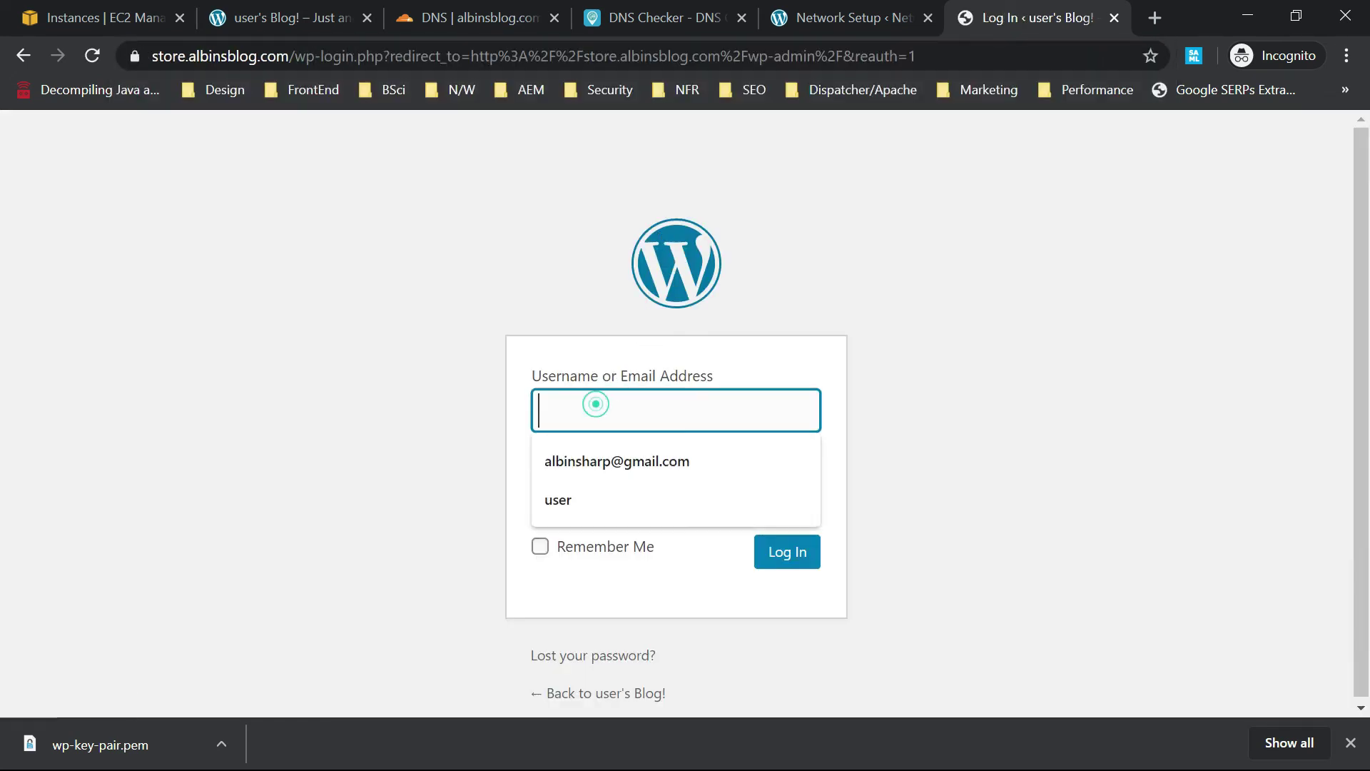
{"action": "left_click", "coordinate": [567, 500]}
{"action": "left_click", "coordinate": [632, 497]}
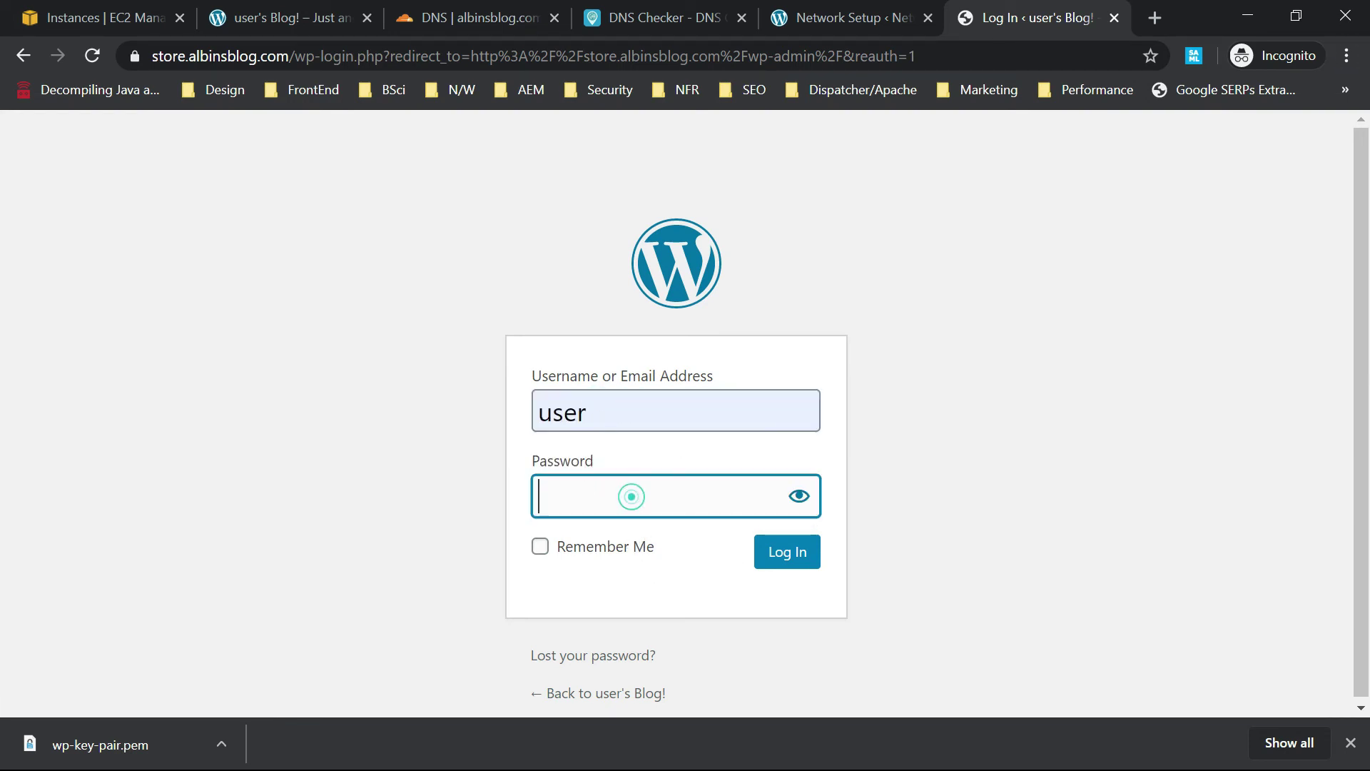
{"action": "key", "text": "ctrl+v"}
{"action": "left_click", "coordinate": [782, 552]}
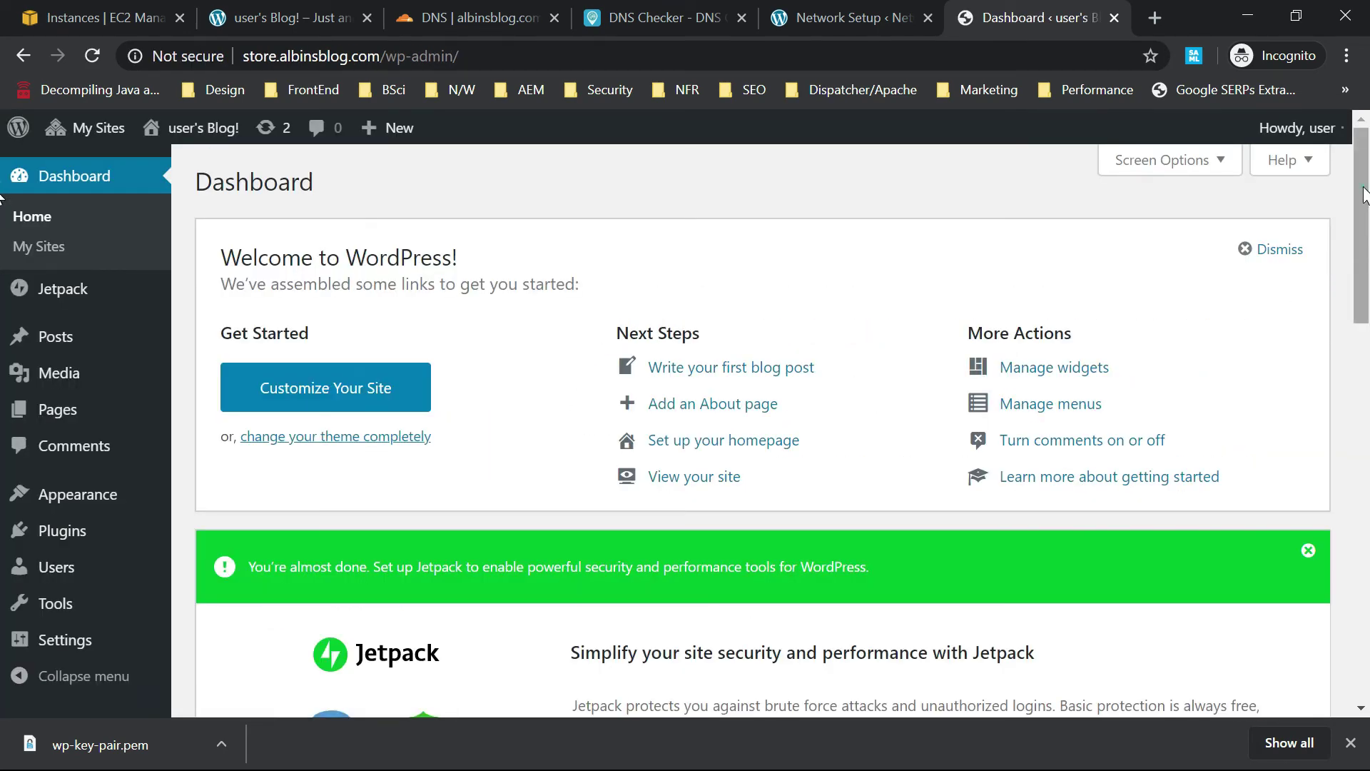
{"action": "mouse_move", "coordinate": [1365, 238]}
{"action": "left_mouse_down"}
{"action": "mouse_move", "coordinate": [1367, 419]}
{"action": "mouse_move", "coordinate": [1364, 192]}
{"action": "left_mouse_up"}
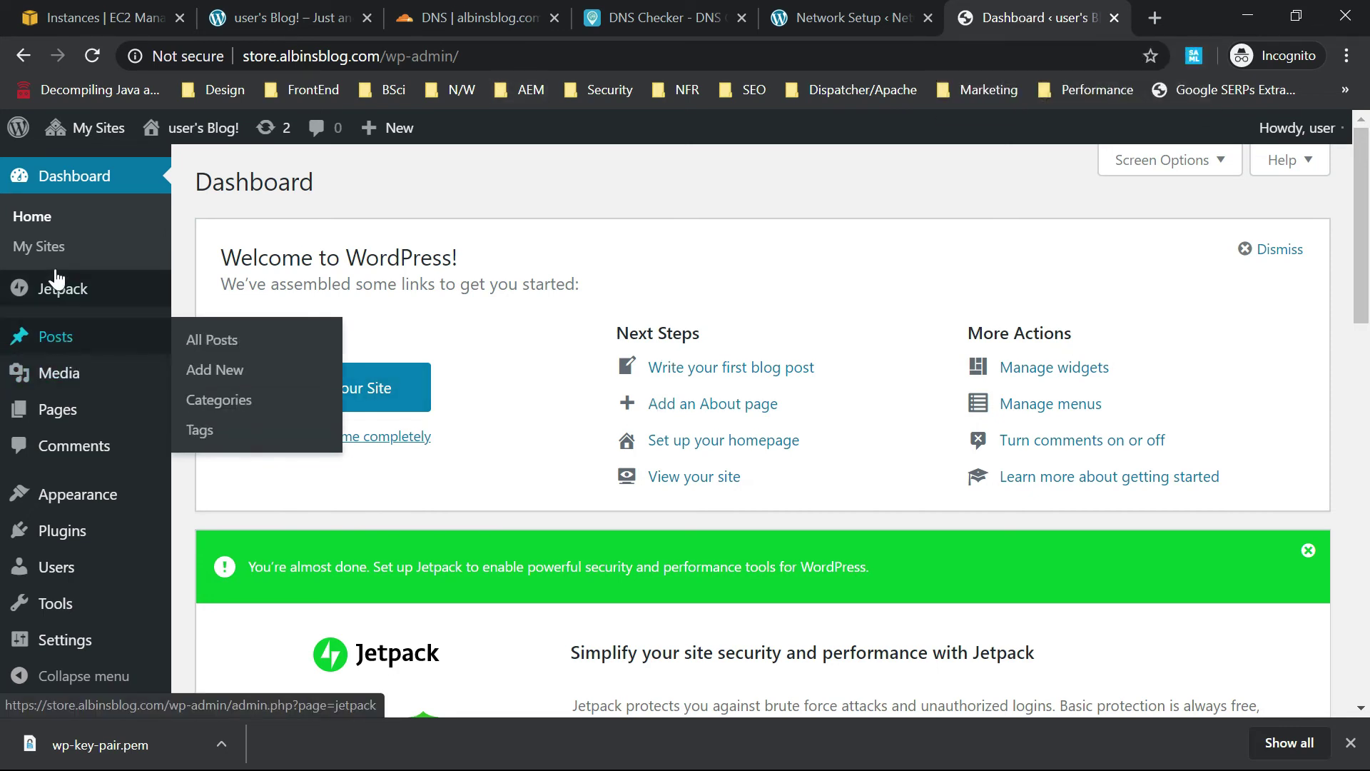
{"action": "mouse_move", "coordinate": [97, 127]}
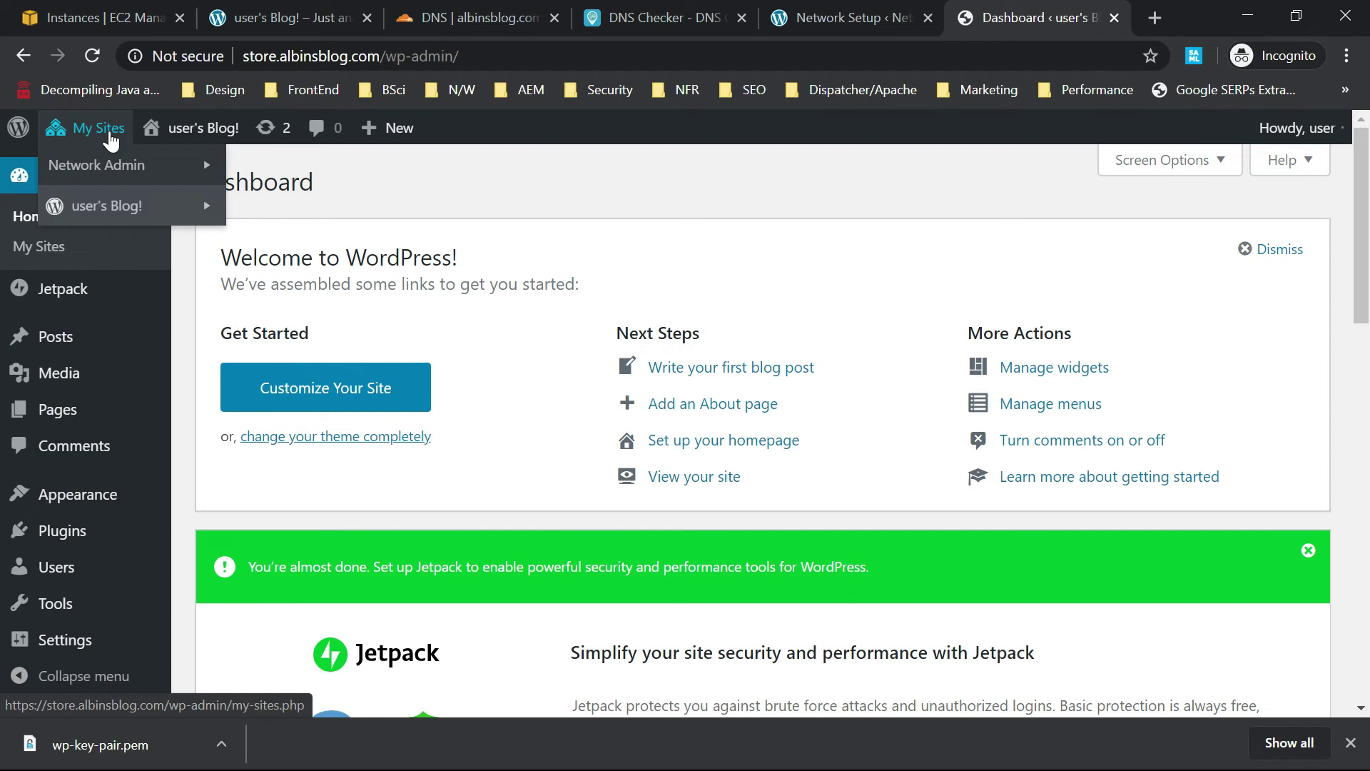
Step: Reach the Add New Site form through My Sites > Network Admin > Sites
{"action": "left_click", "coordinate": [109, 136]}
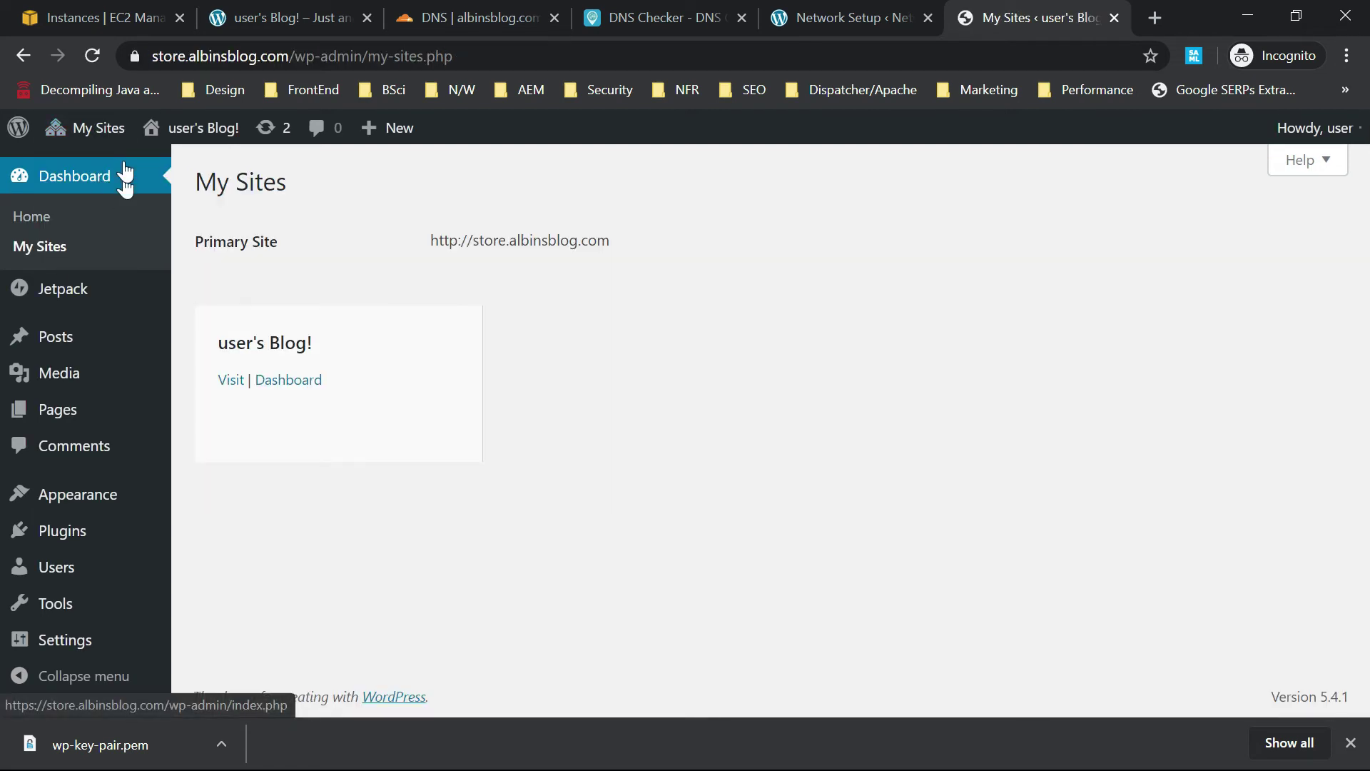
{"action": "mouse_move", "coordinate": [96, 165]}
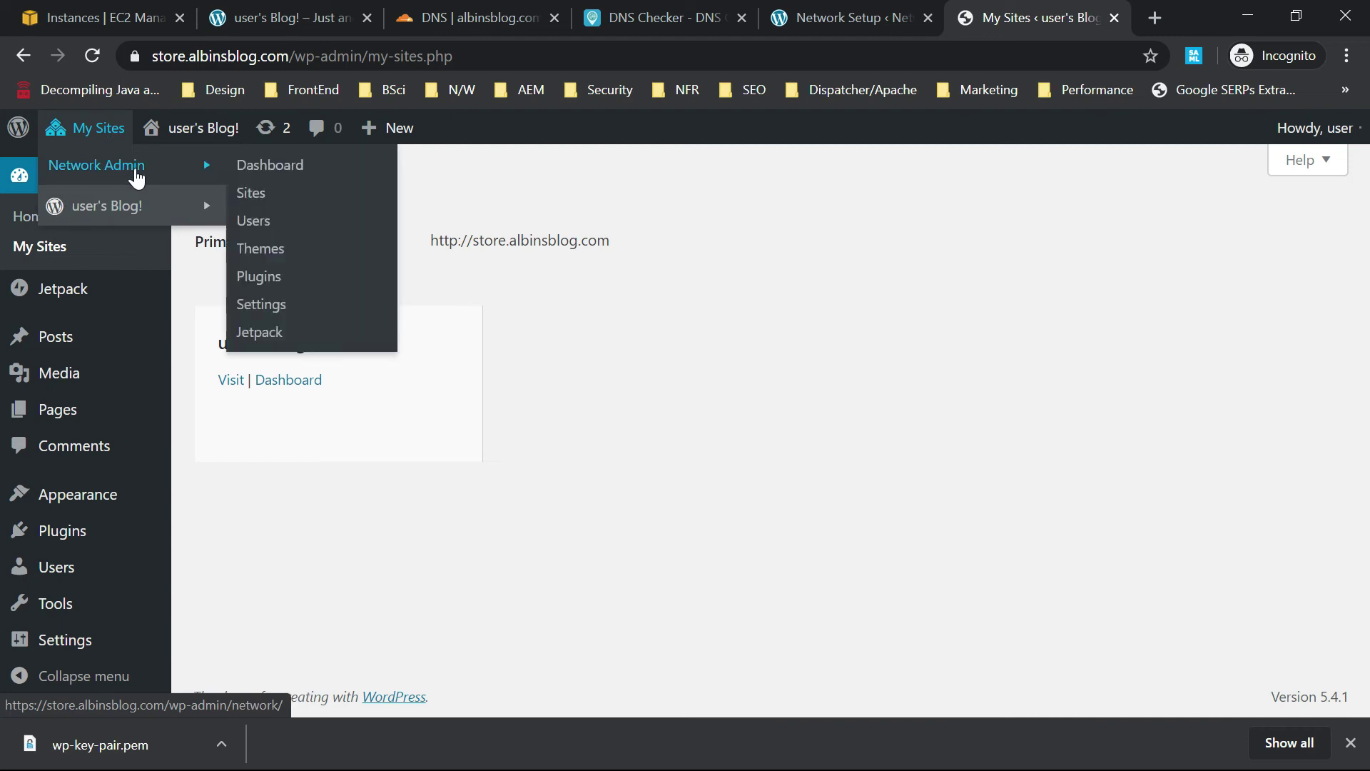
{"action": "left_click", "coordinate": [253, 195]}
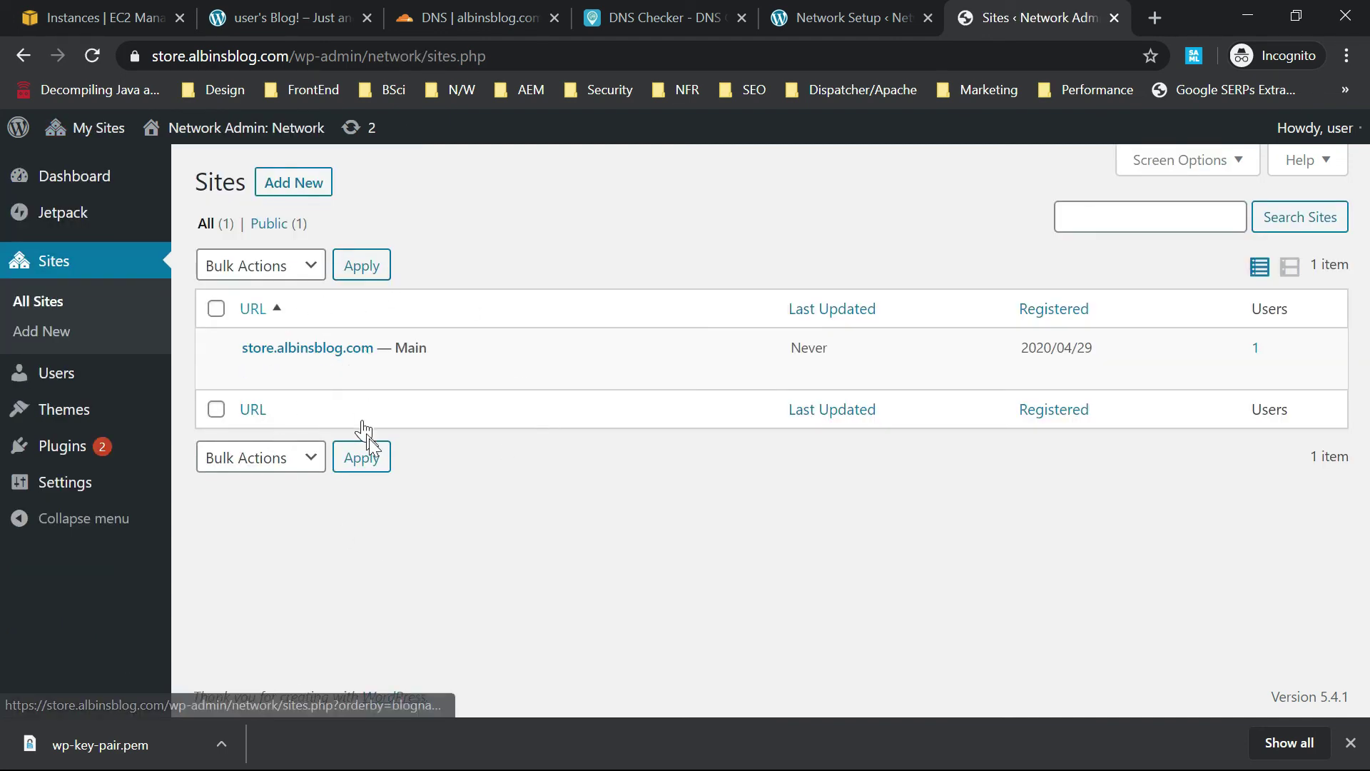
{"action": "left_click", "coordinate": [290, 185]}
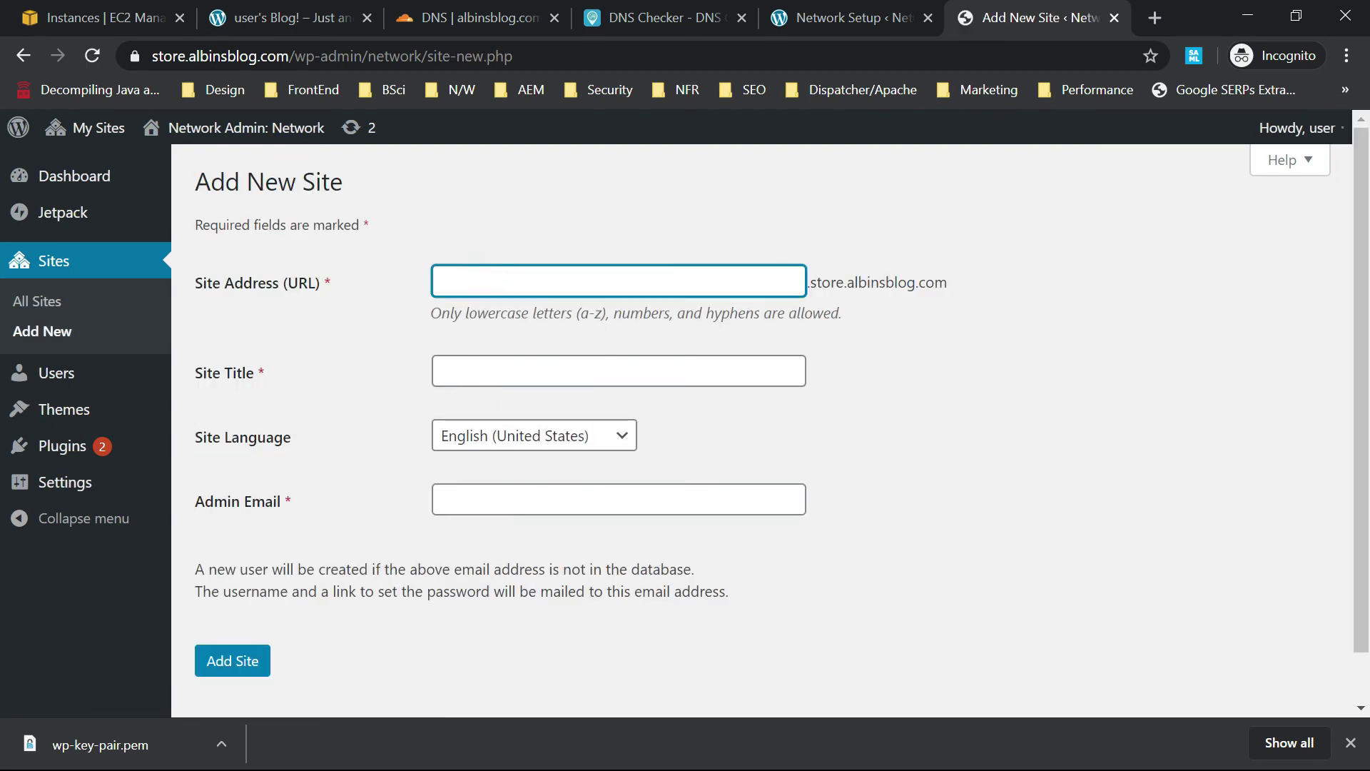
{"action": "type", "text": "store1"}
Step: Add the Store1 site with title and admin email, then view All Sites showing store1.store.albinsblog.com
{"action": "left_click", "coordinate": [506, 380]}
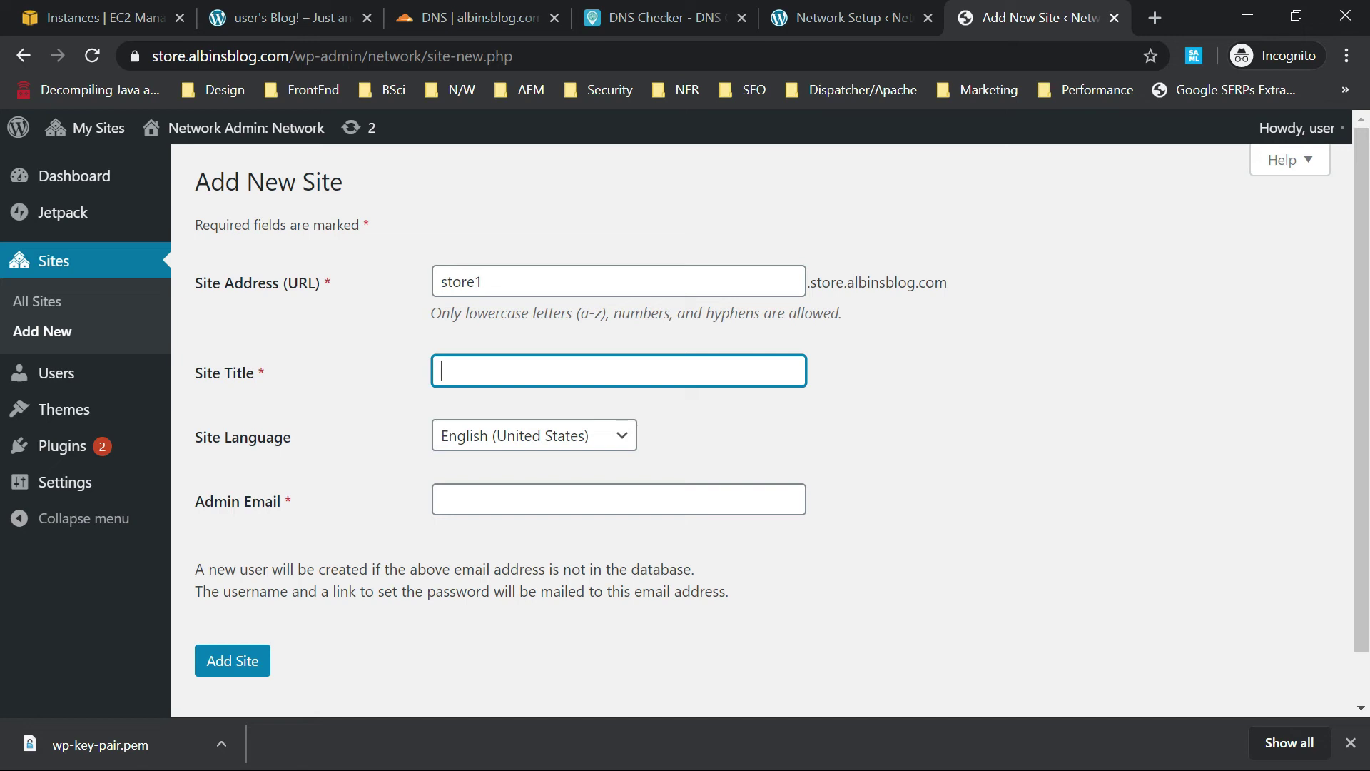
{"action": "type", "text": "Sto"}
{"action": "type", "text": "re1"}
{"action": "left_click", "coordinate": [511, 503]}
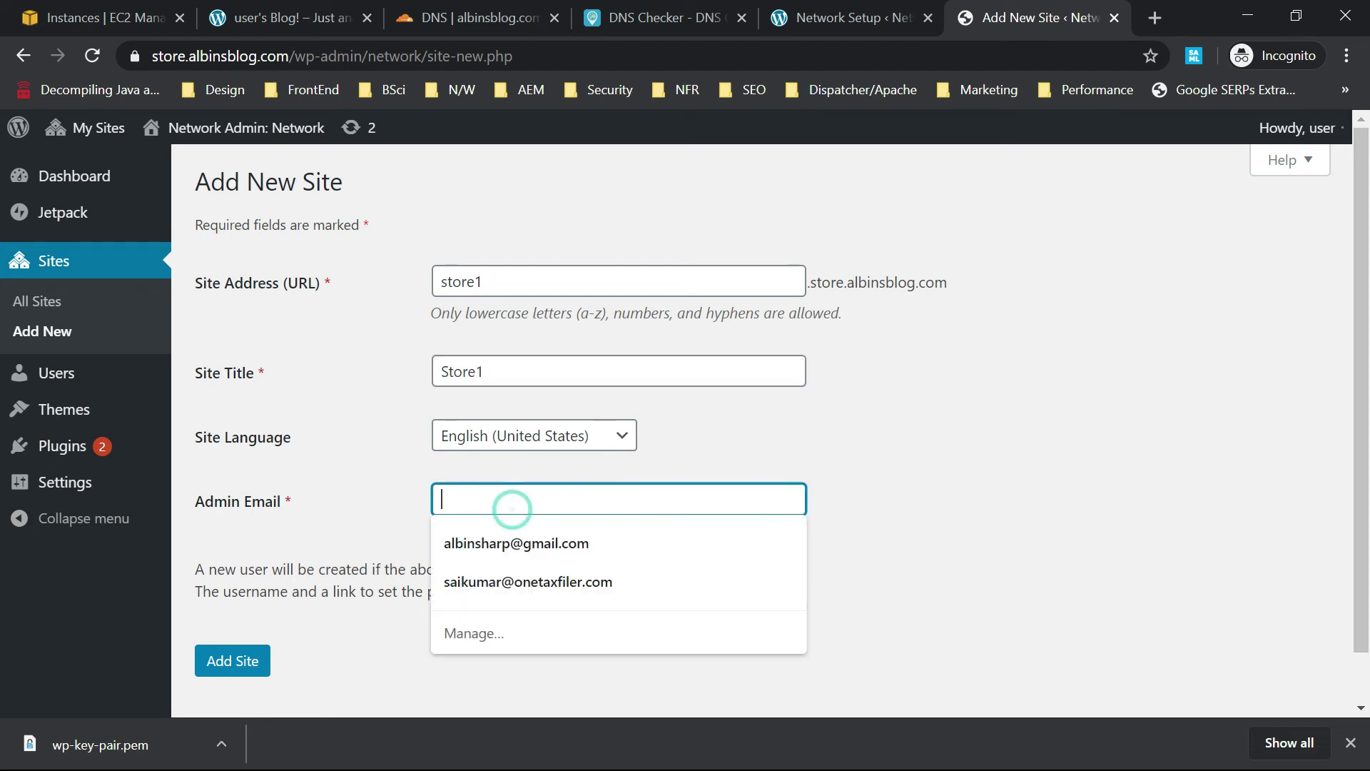
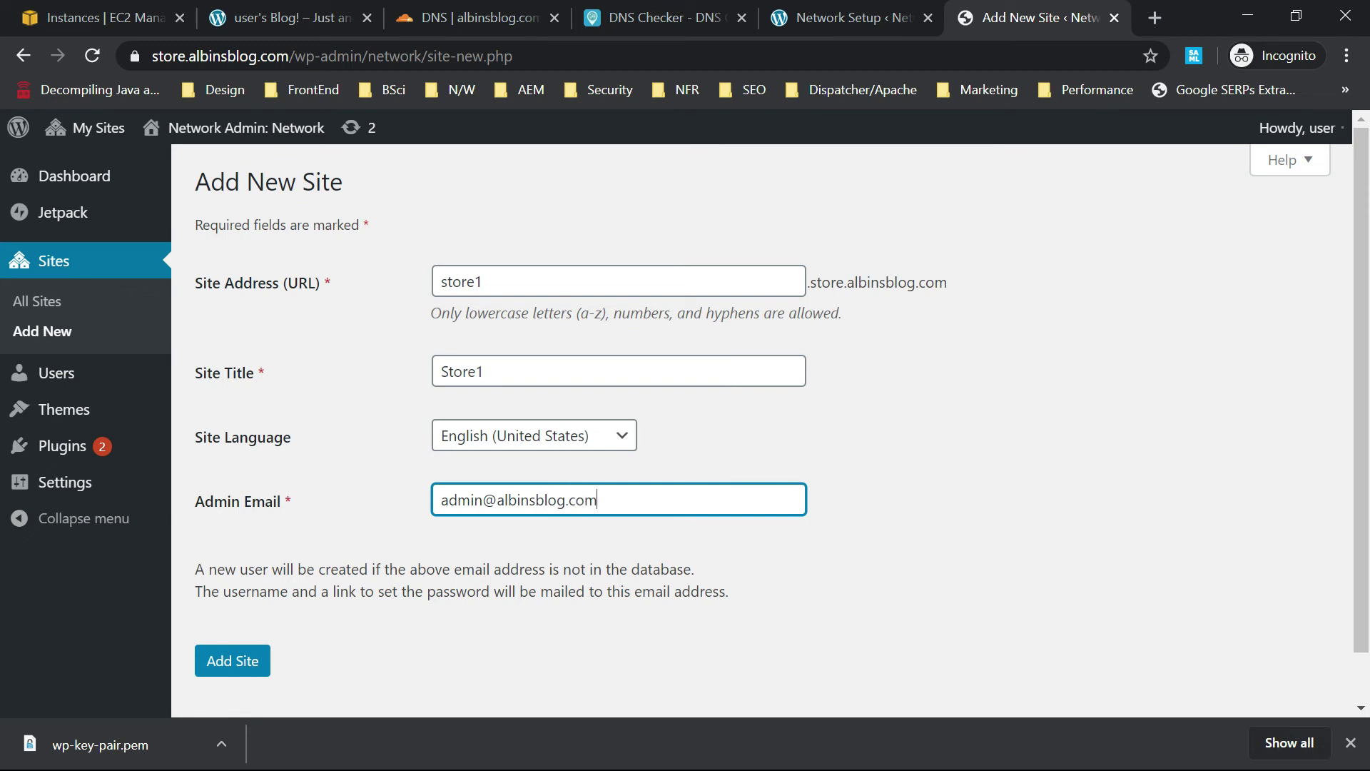
{"action": "left_click", "coordinate": [236, 667]}
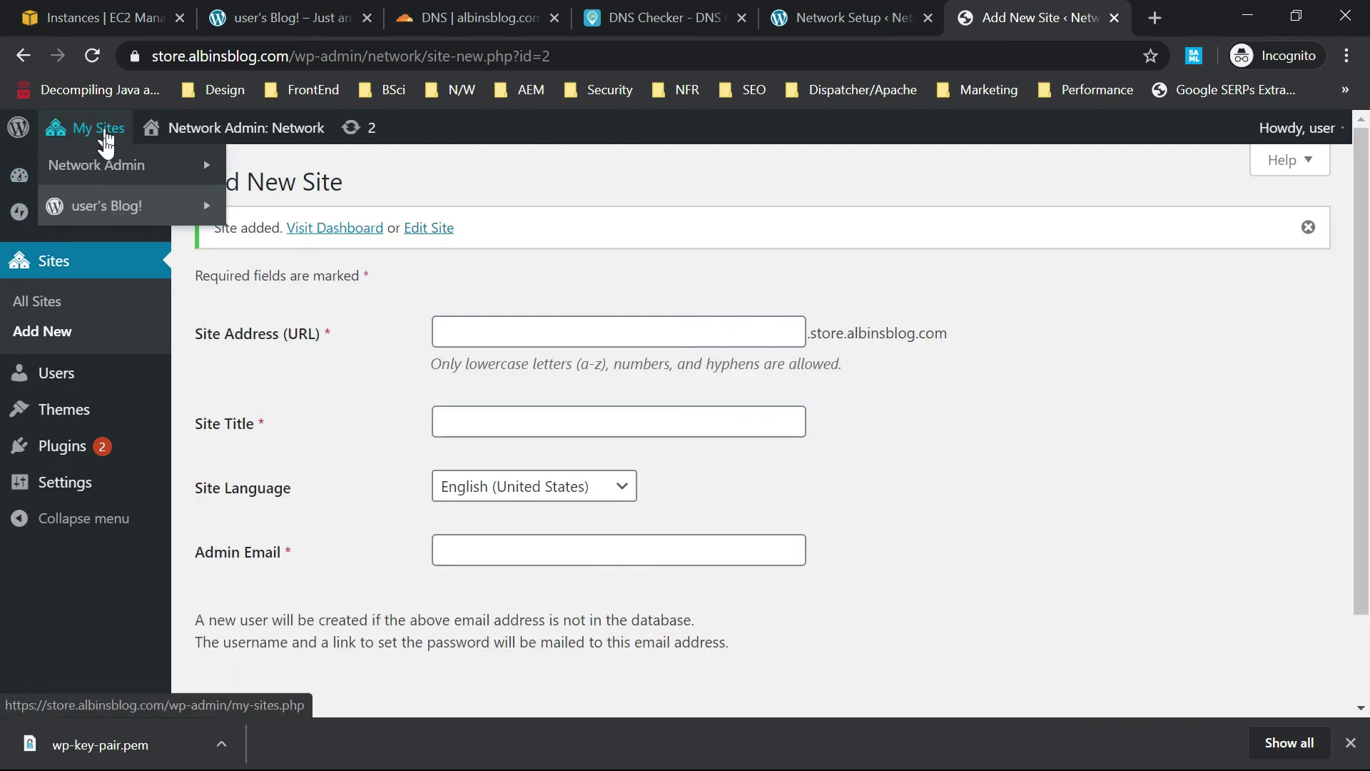
{"action": "mouse_move", "coordinate": [97, 164]}
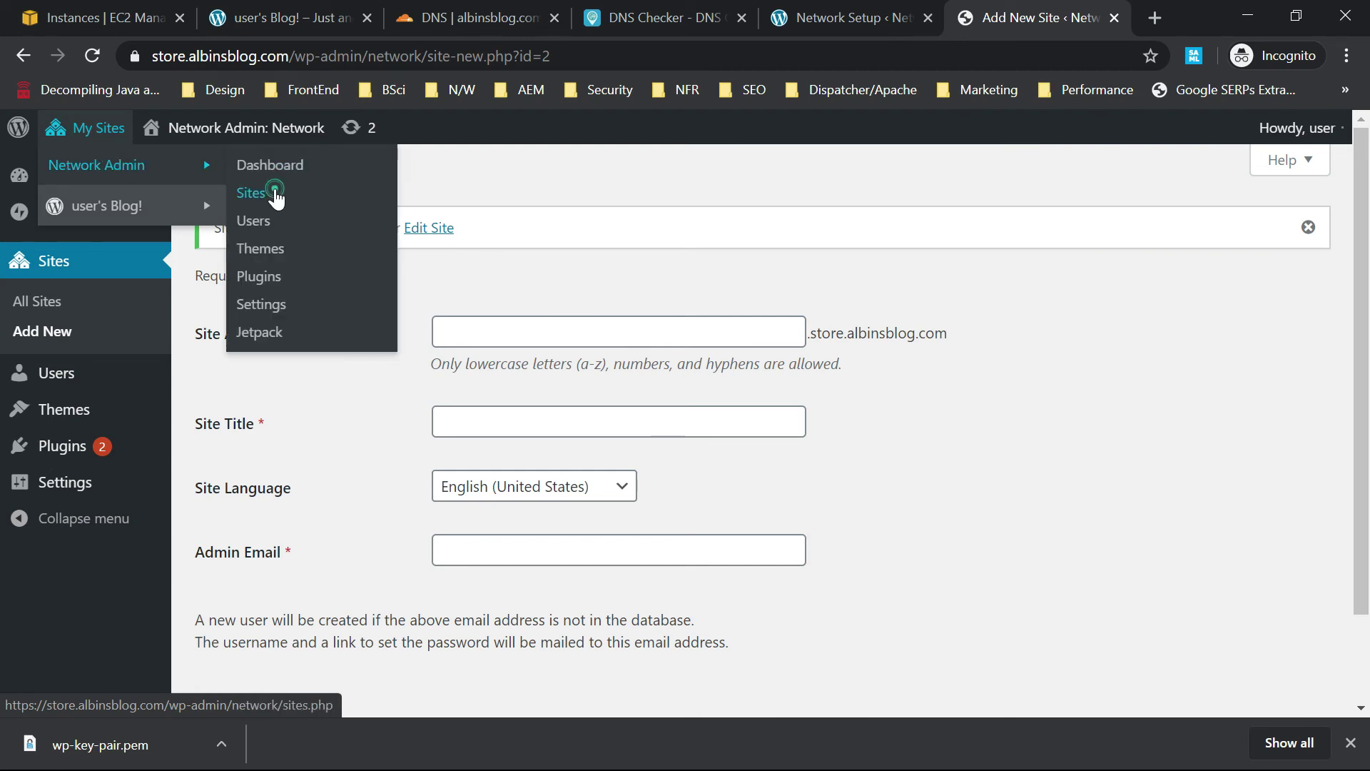
{"action": "left_click", "coordinate": [275, 197]}
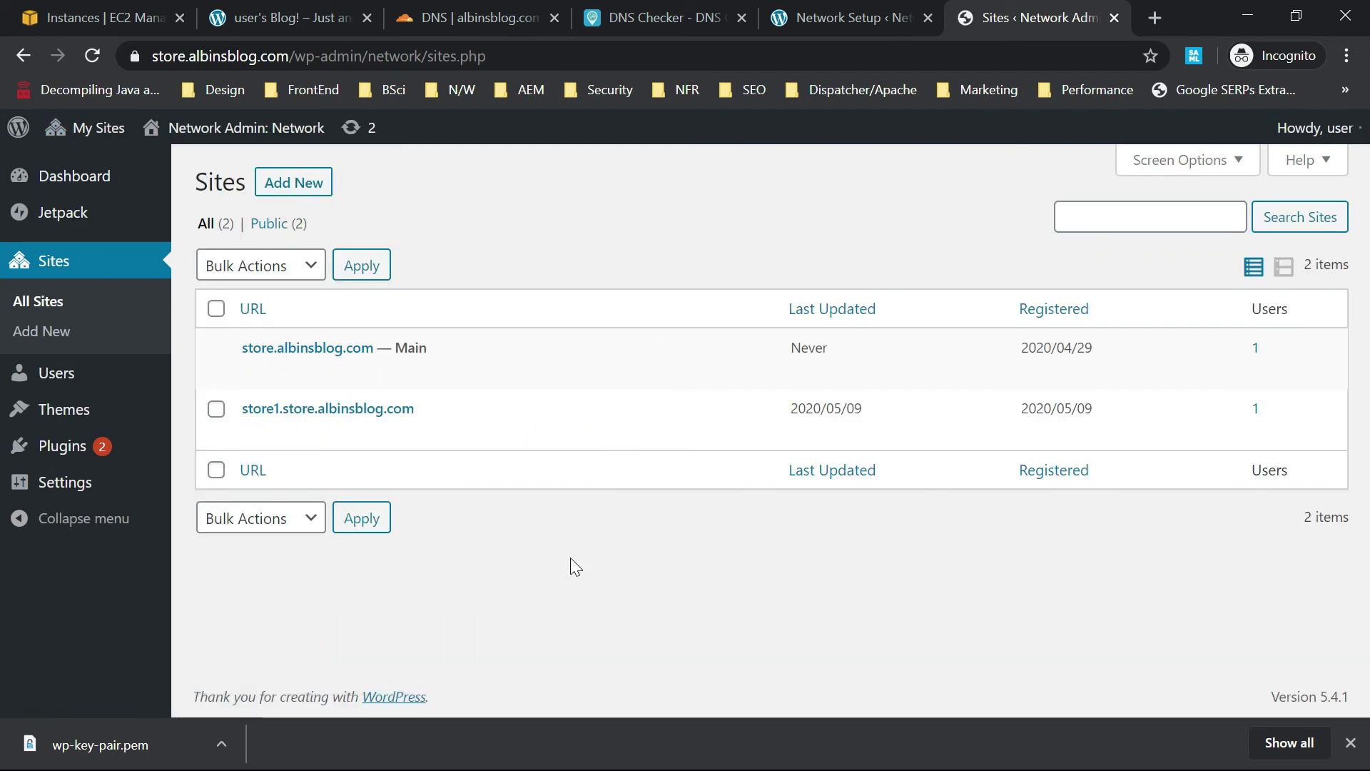
{"action": "left_click", "coordinate": [469, 14]}
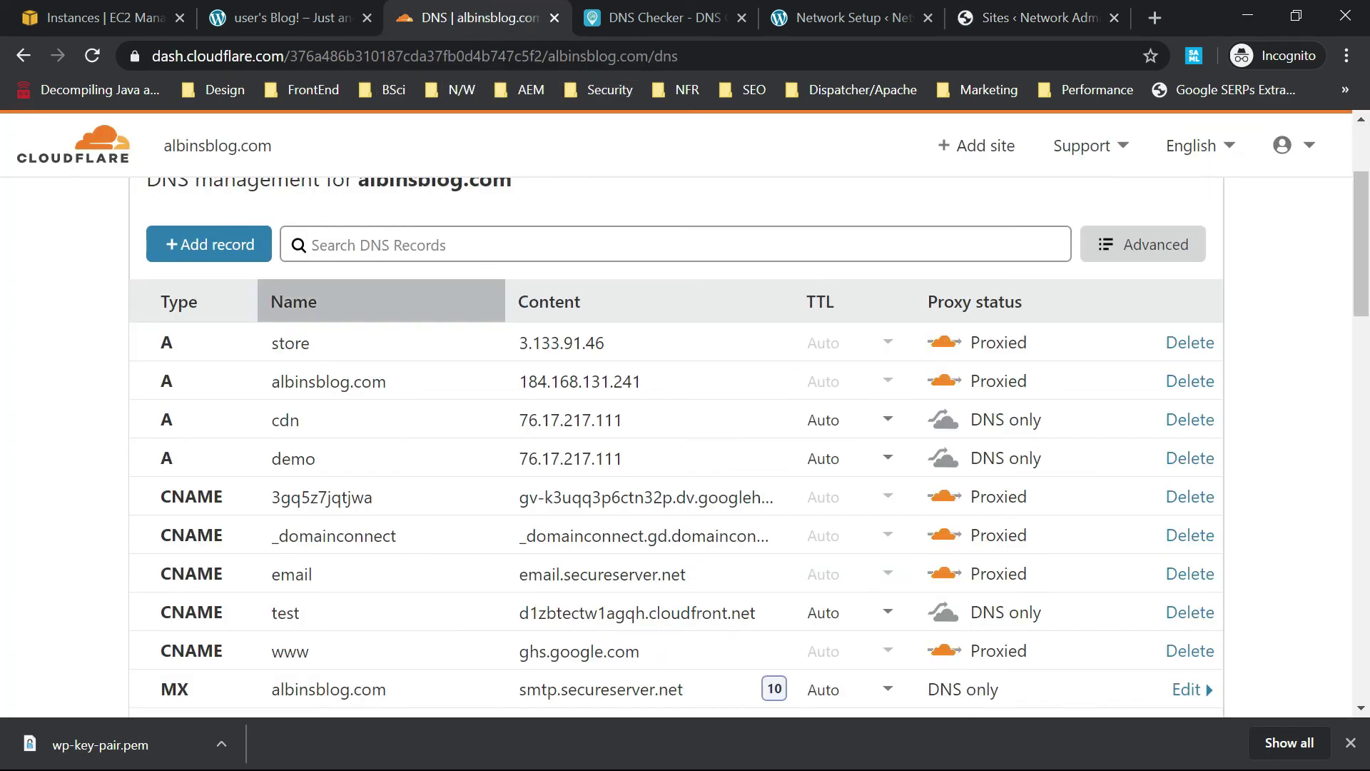
Step: Save a proxied CNAME record store1.store.albinsblog.com targeting store.albinsblog.com
{"action": "left_click", "coordinate": [220, 253]}
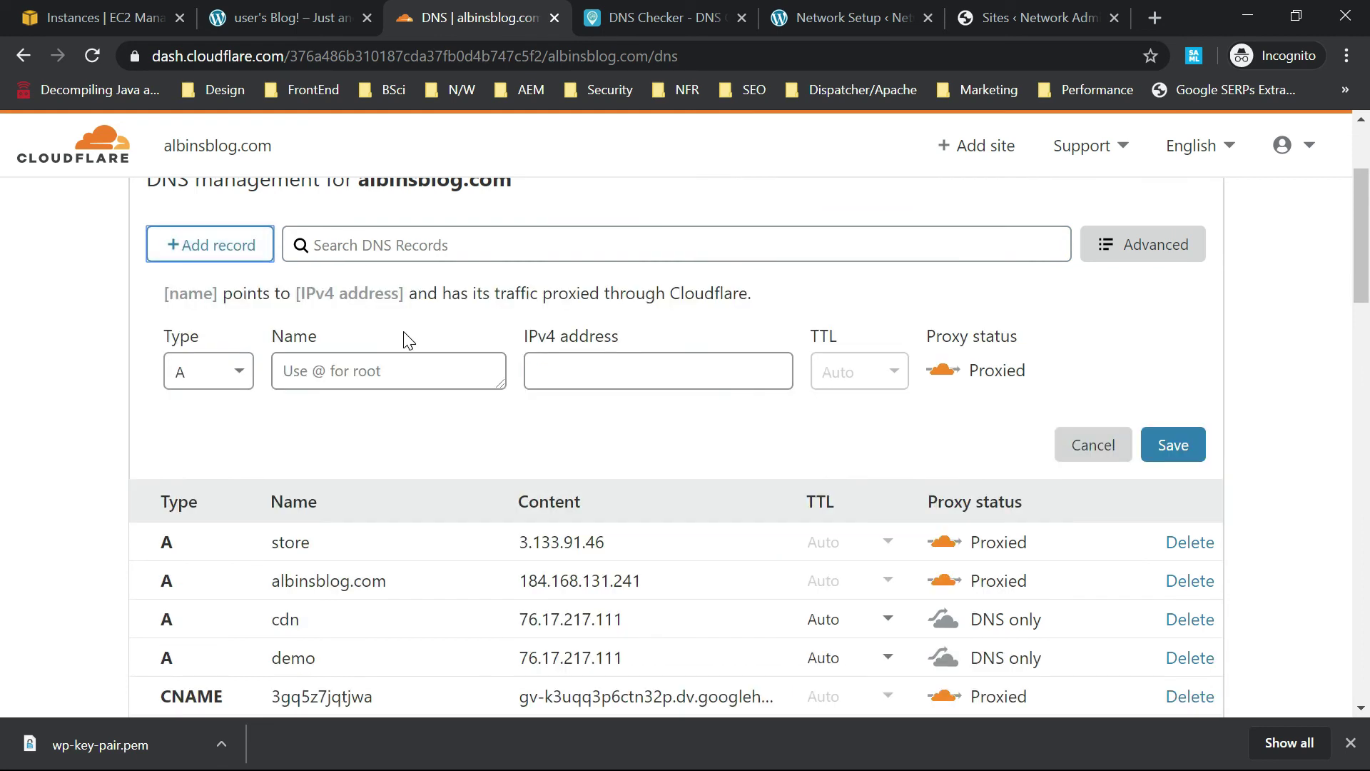
{"action": "left_click", "coordinate": [236, 369]}
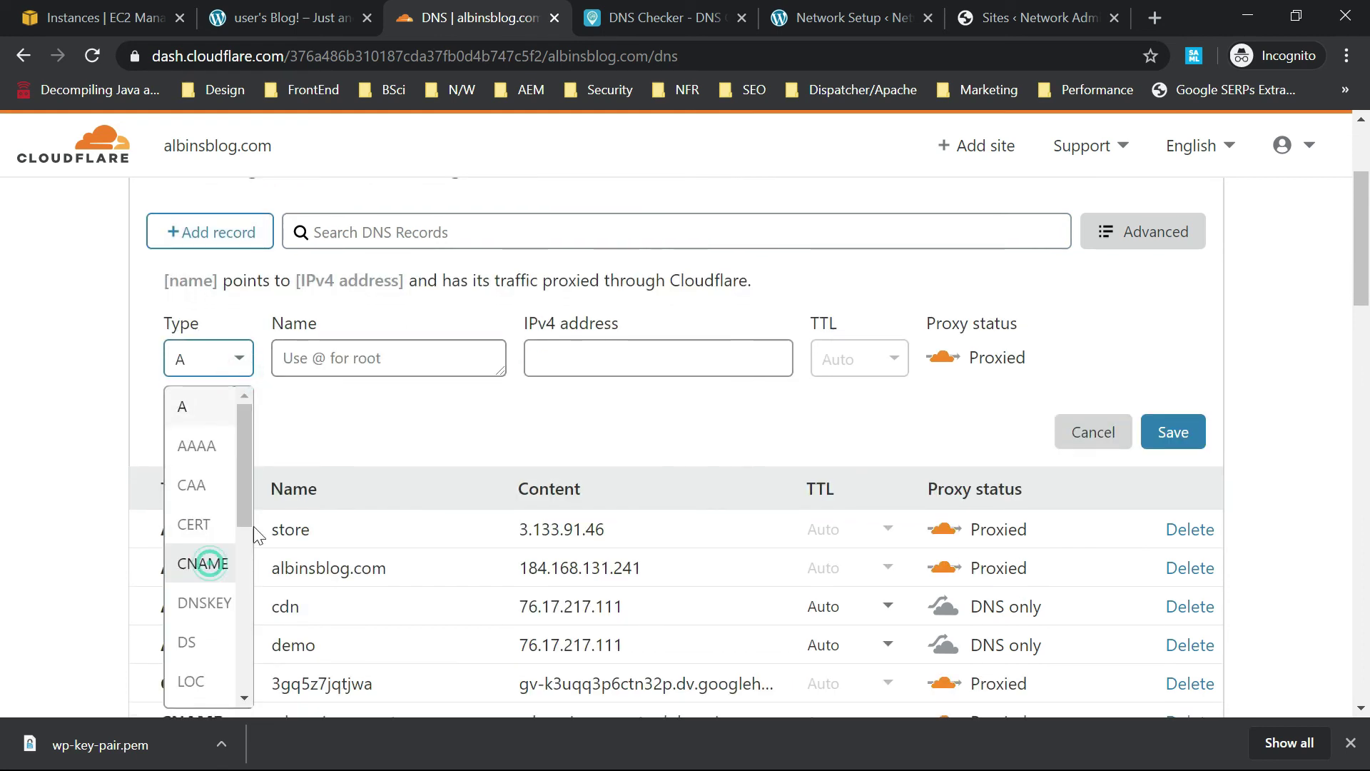
{"action": "left_click", "coordinate": [201, 564]}
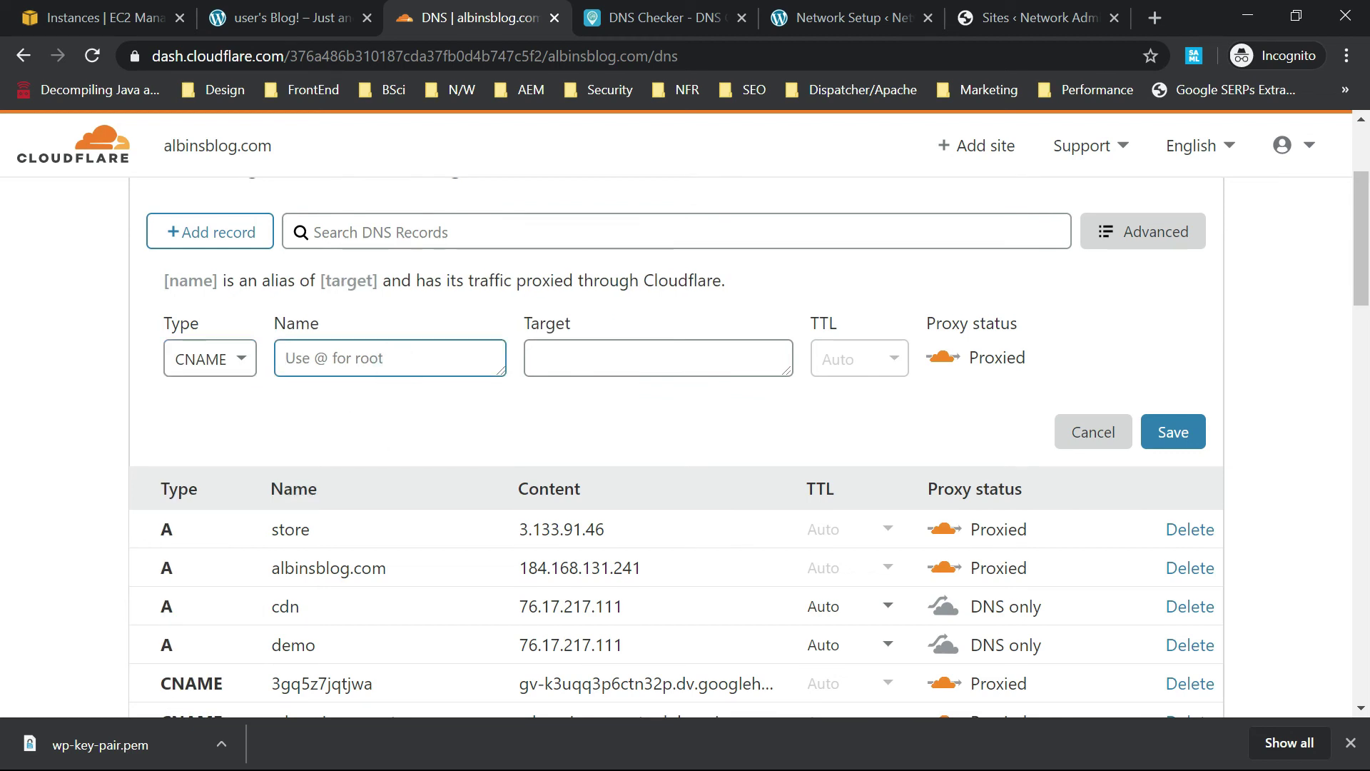
{"action": "type", "text": "st"}
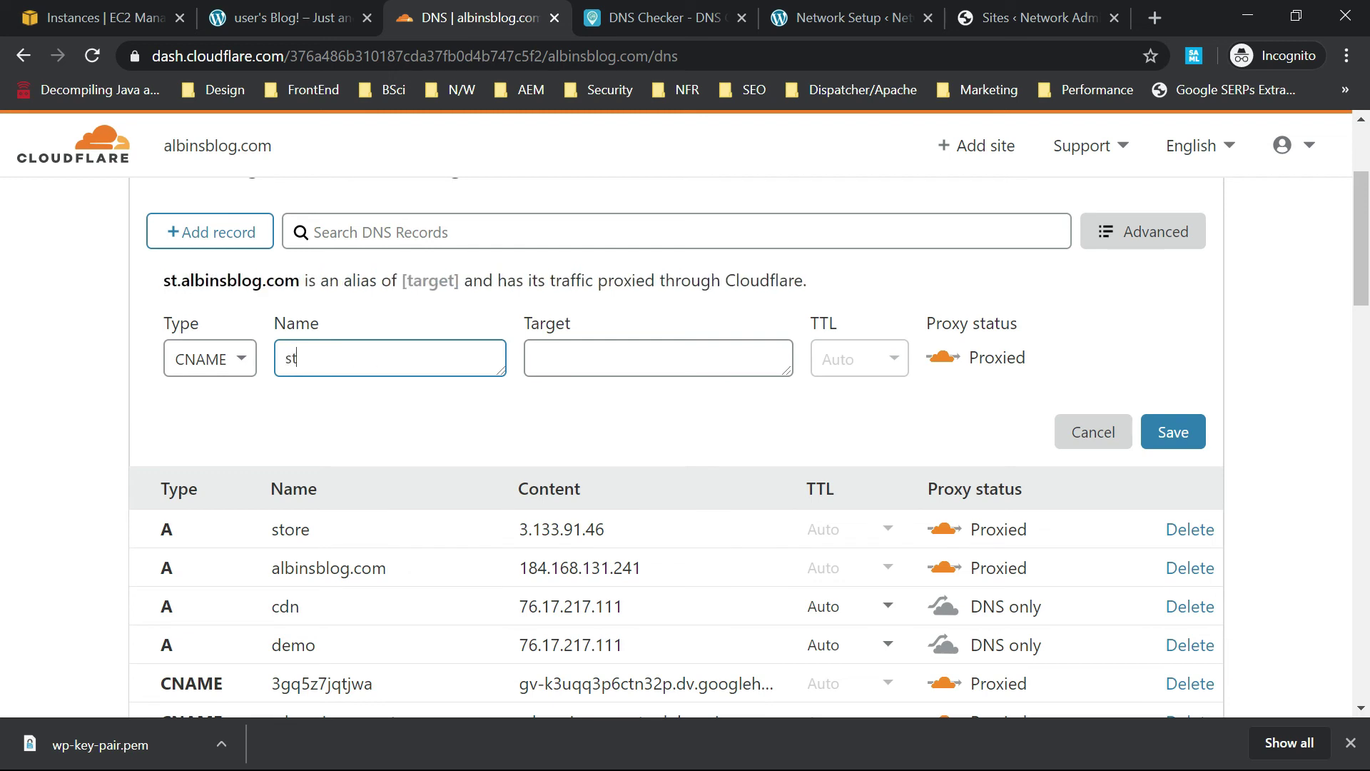
{"action": "type", "text": "ore1"}
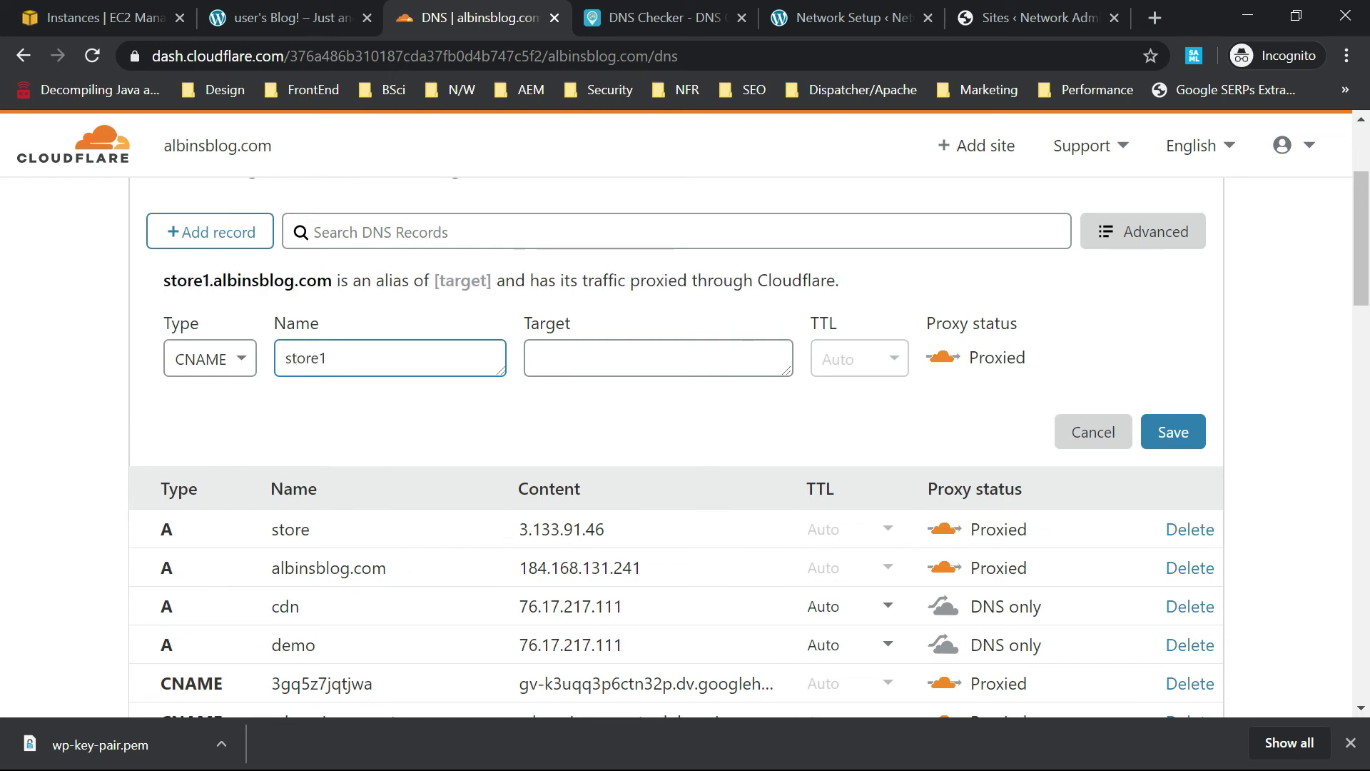
{"action": "type", "text": ".store."}
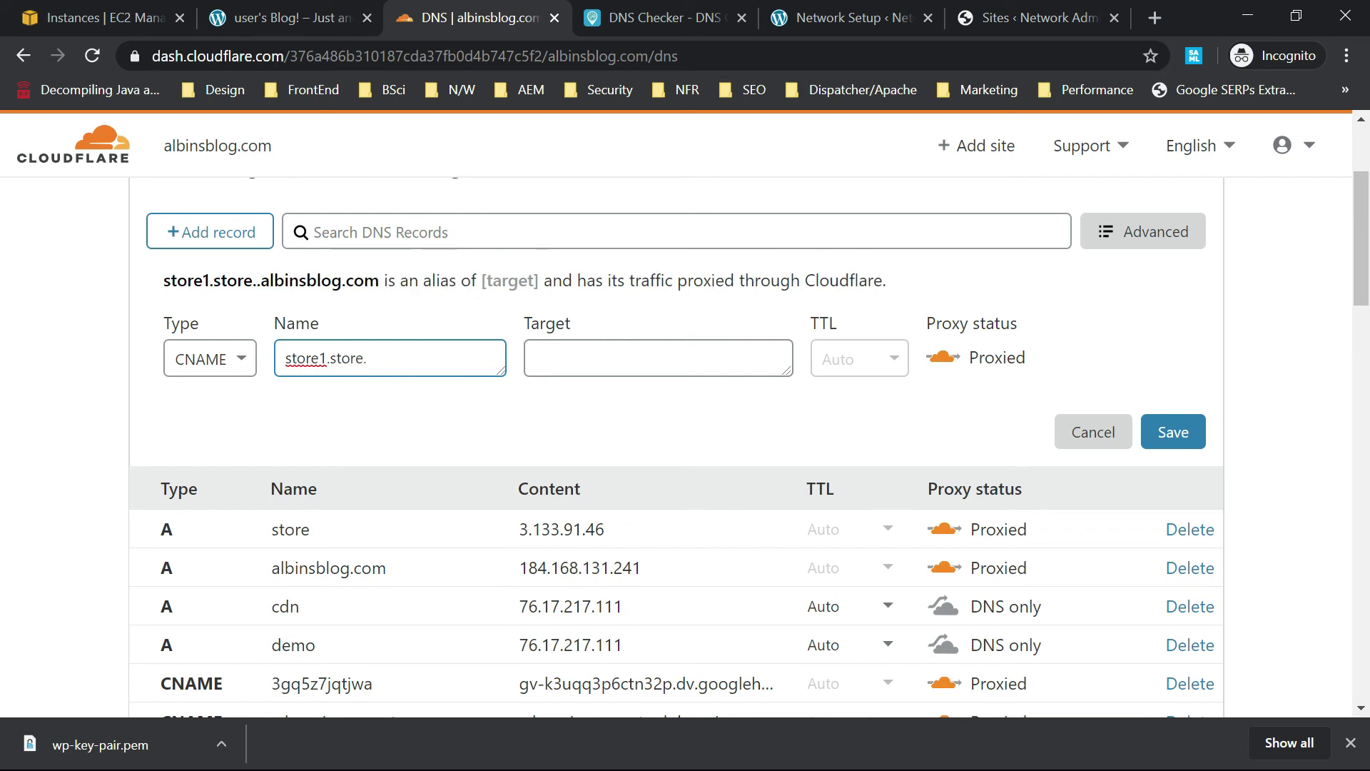
{"action": "type", "text": "albinsblo"}
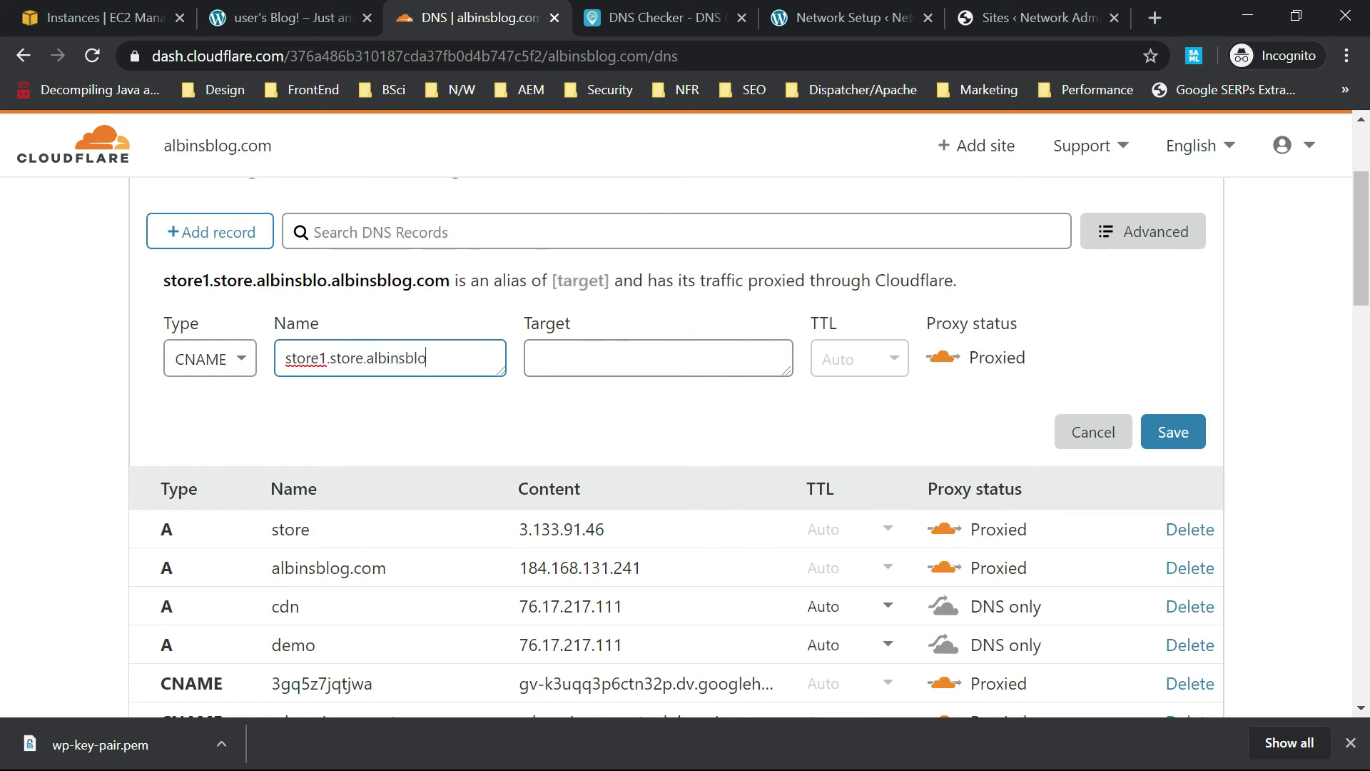
{"action": "type", "text": "g.com"}
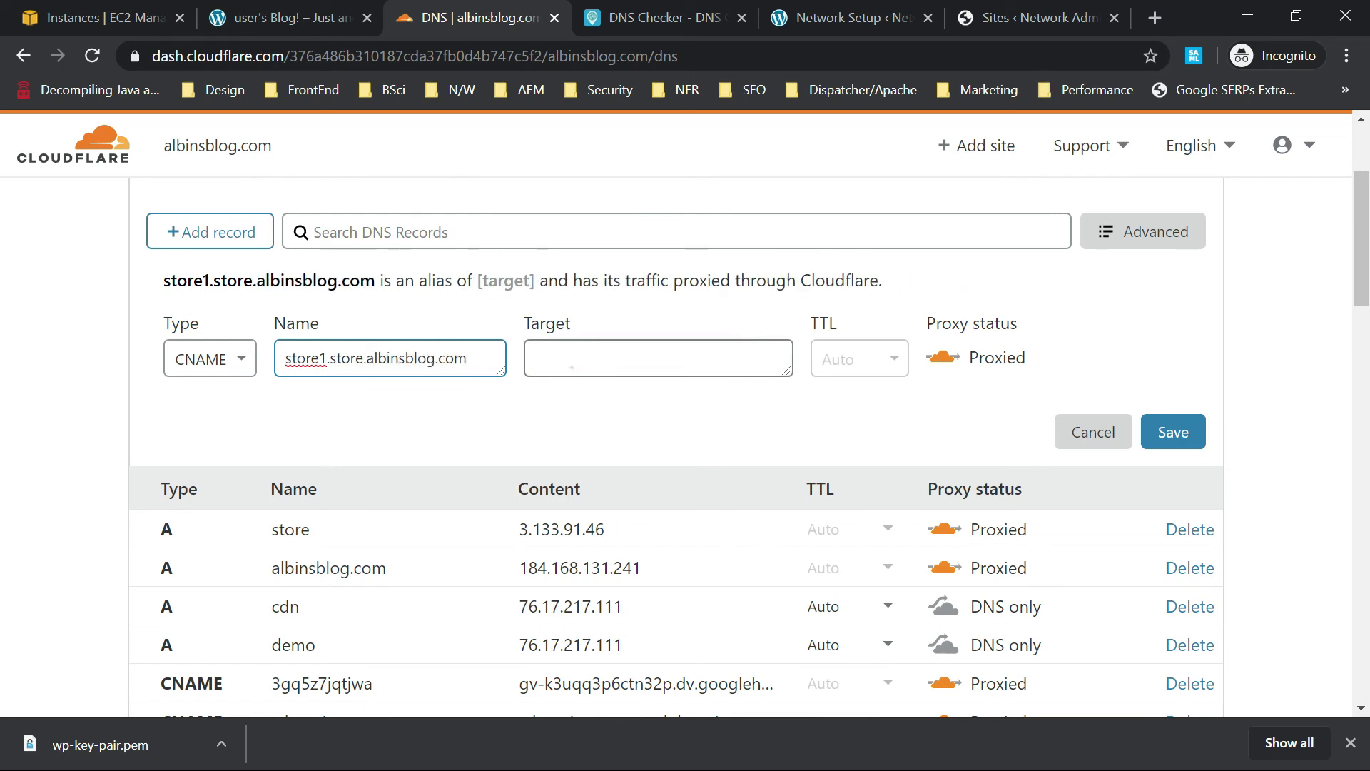
{"action": "key", "text": "Tab"}
{"action": "type", "text": "store"}
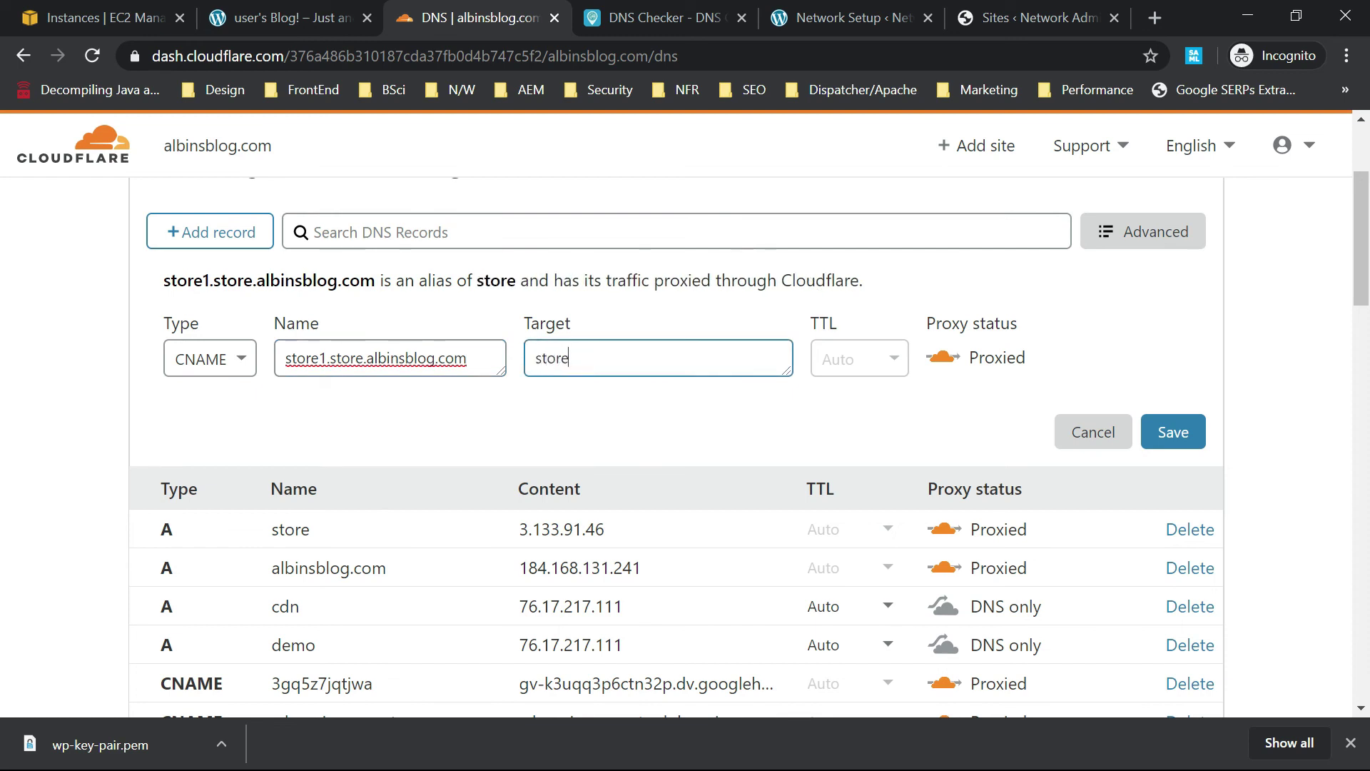
{"action": "type", "text": ".albi"}
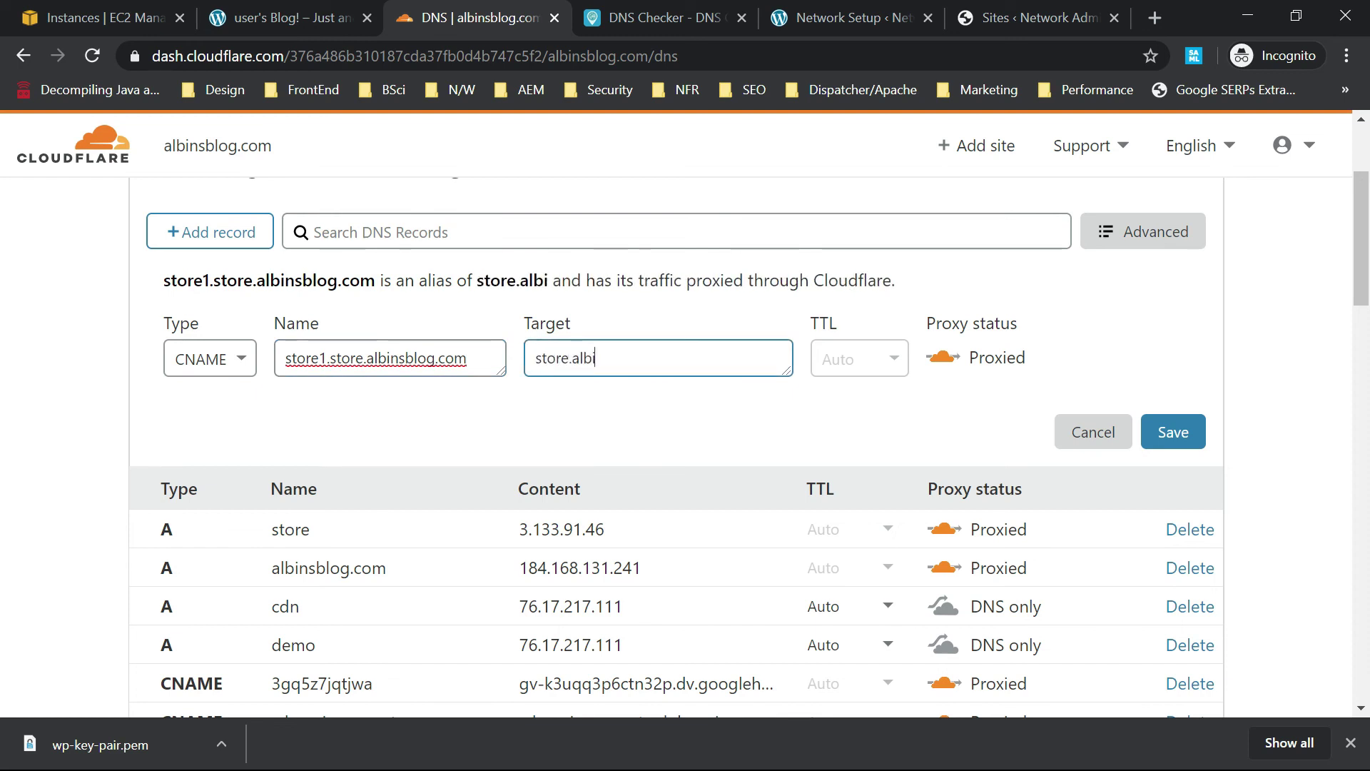
{"action": "type", "text": "nsblog.co"}
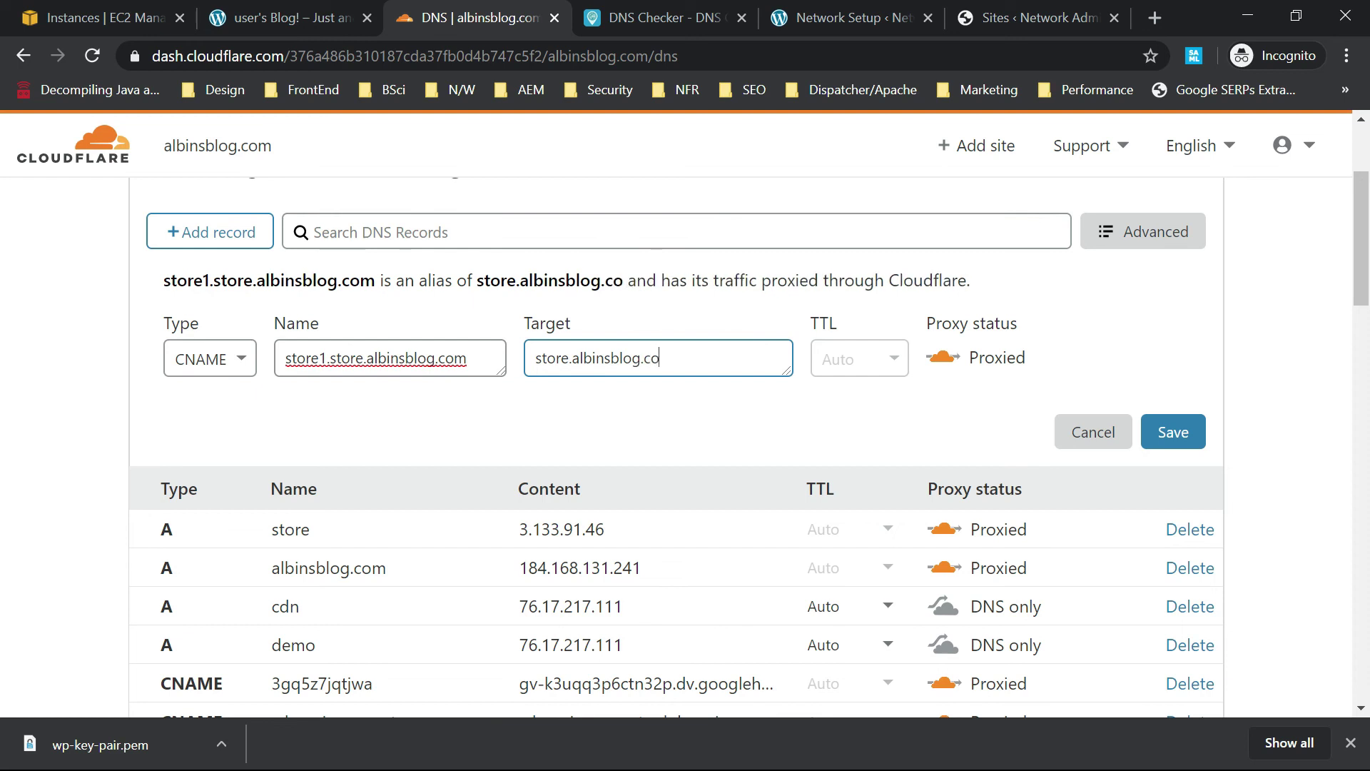
{"action": "type", "text": "m"}
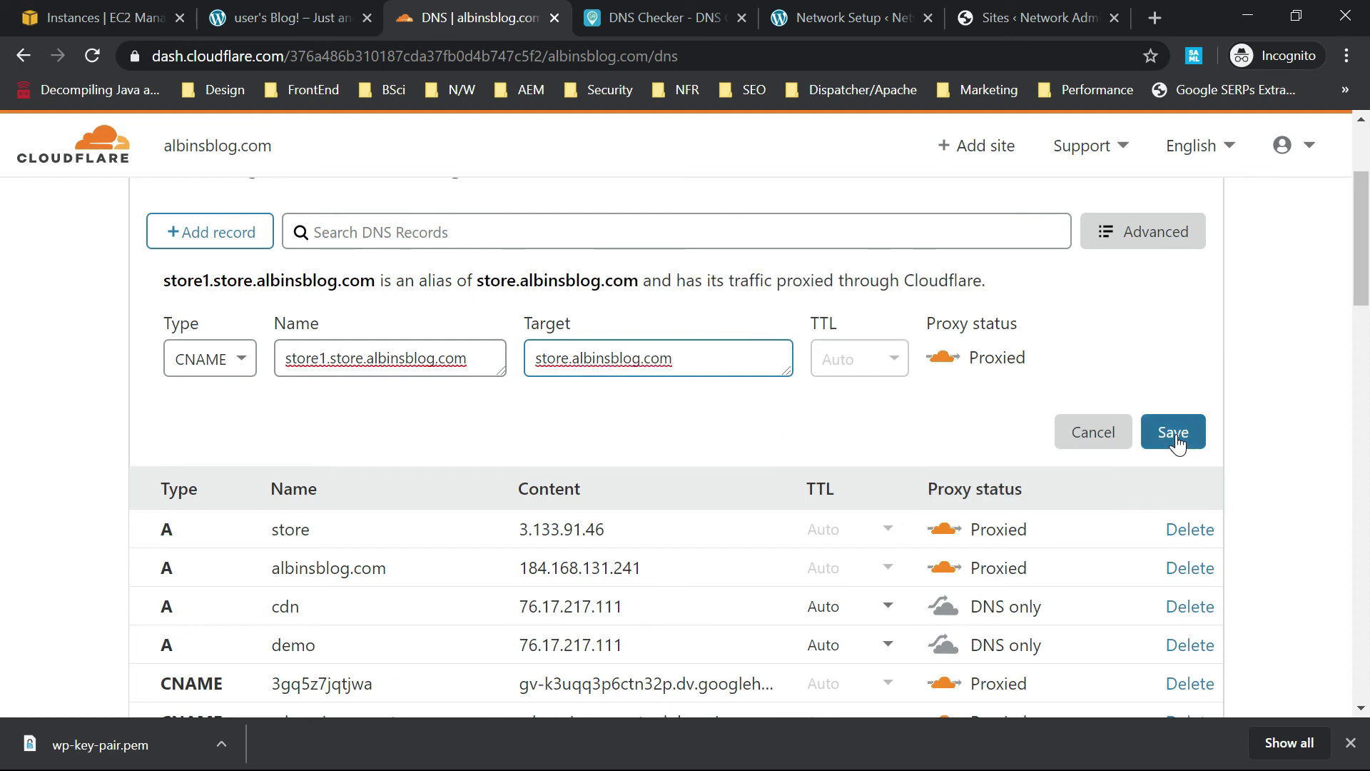
{"action": "left_click", "coordinate": [1177, 435]}
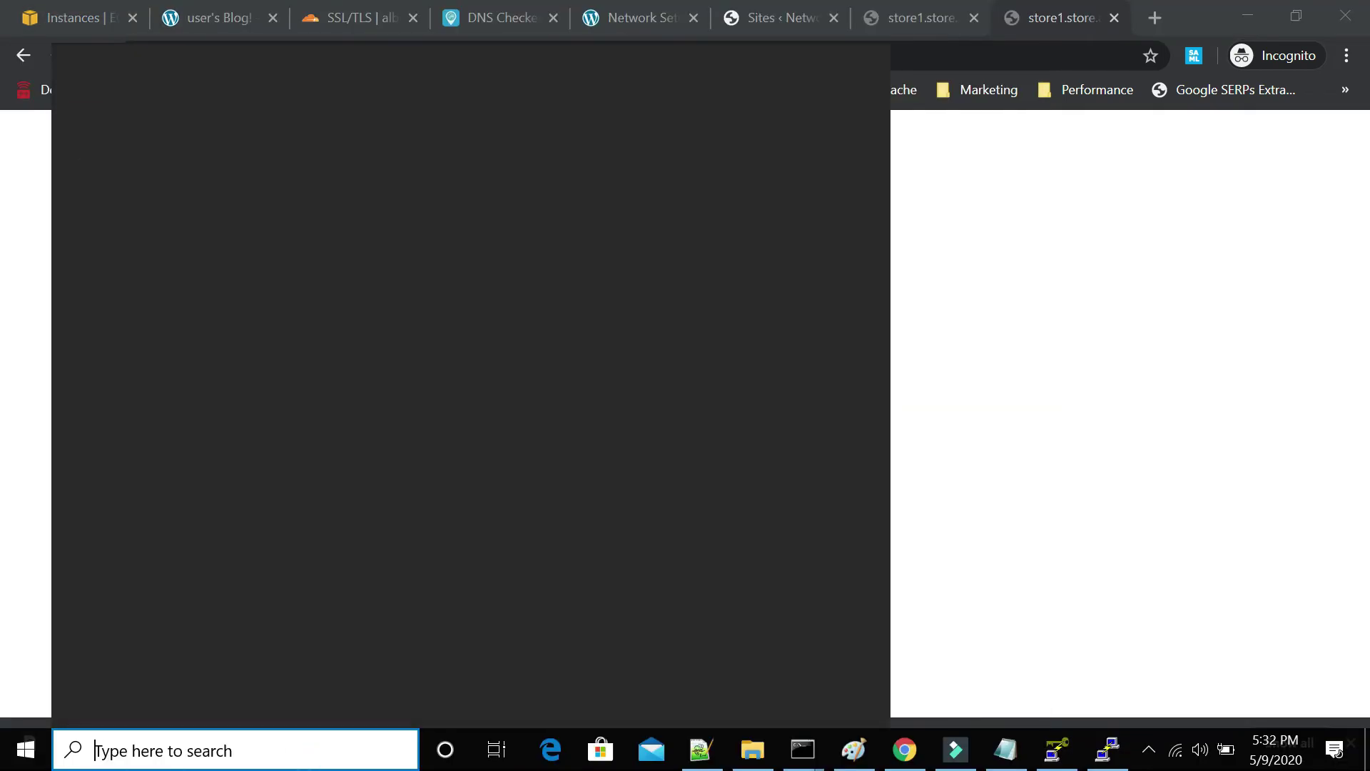
{"action": "type", "text": "fi"}
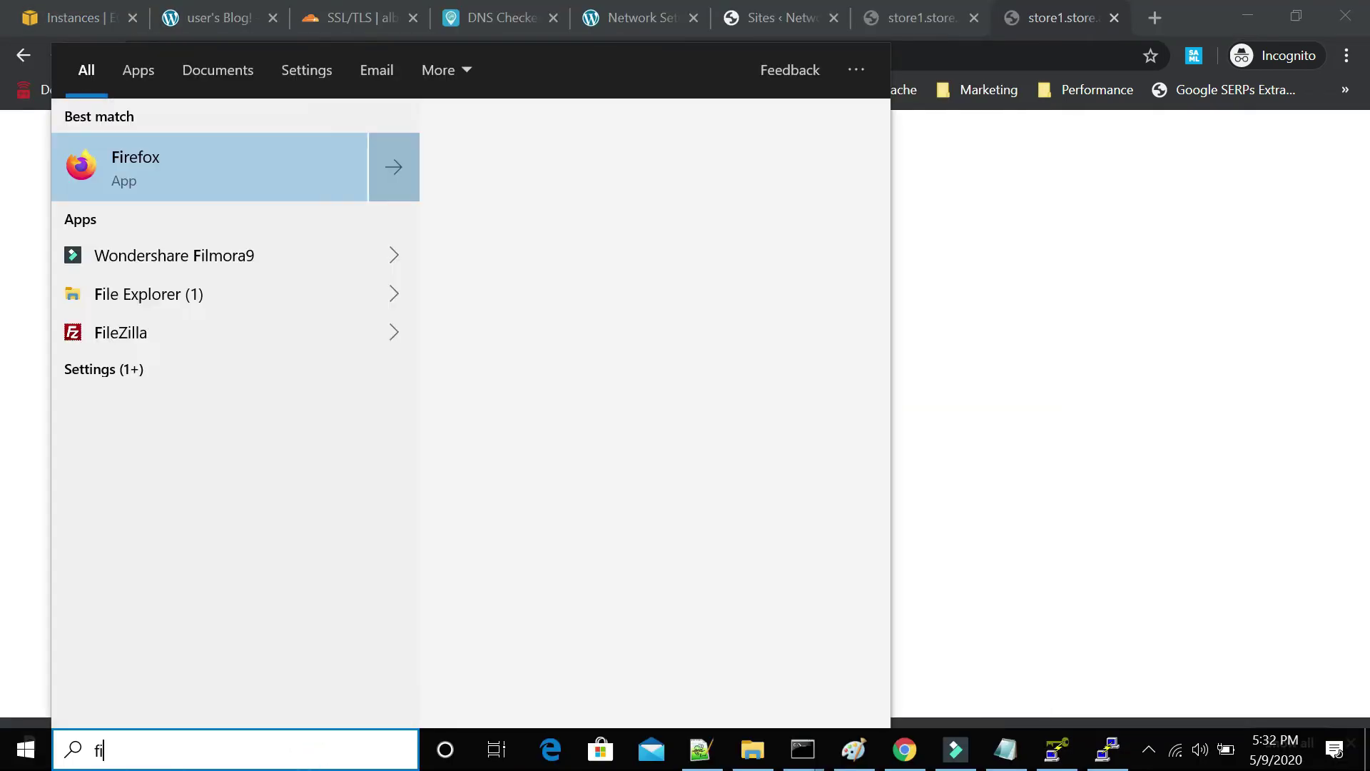
{"action": "type", "text": "re"}
Step: Launch Firefox, load store1.store.albinsblog.com, then bring up store.albinsblog.com
{"action": "key", "text": "Return"}
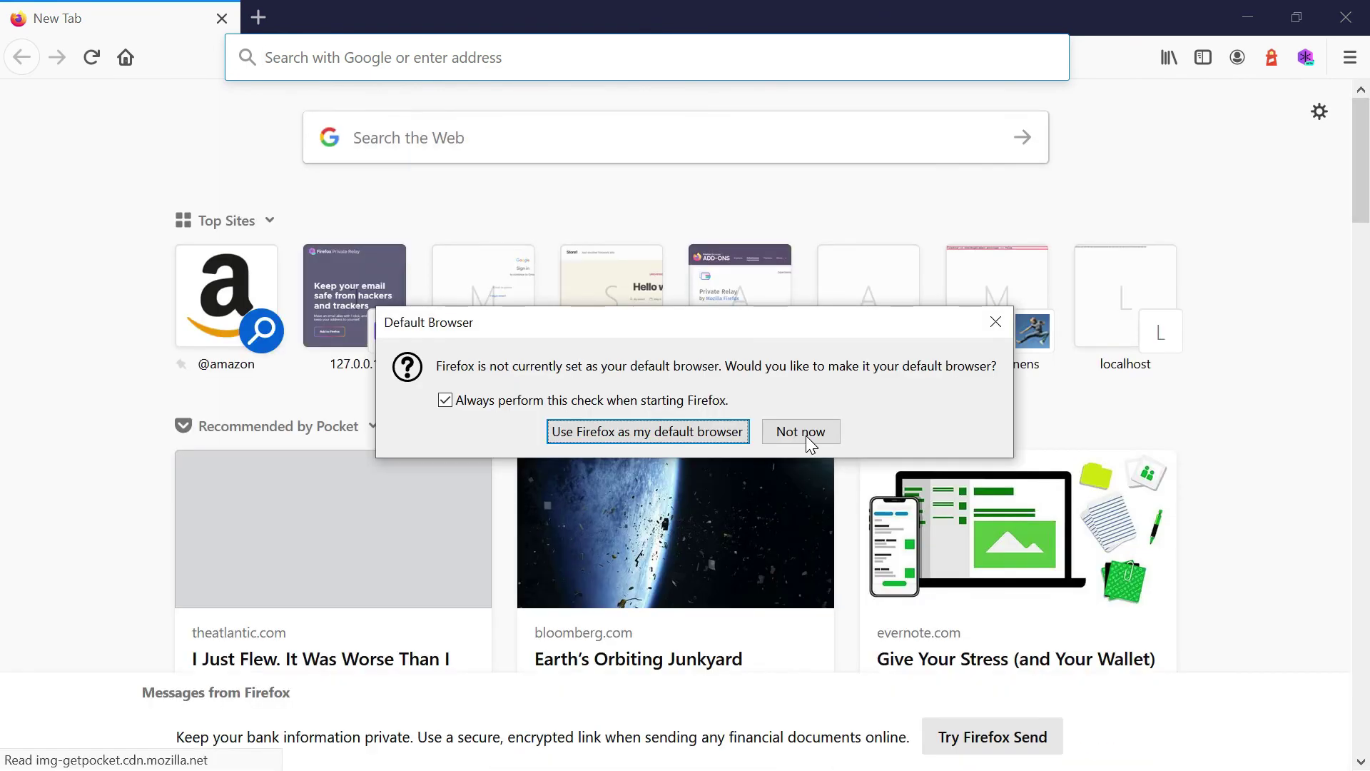
{"action": "left_click", "coordinate": [801, 432]}
{"action": "left_click", "coordinate": [508, 60]}
{"action": "type", "text": "store1.store.albinsblog.com"}
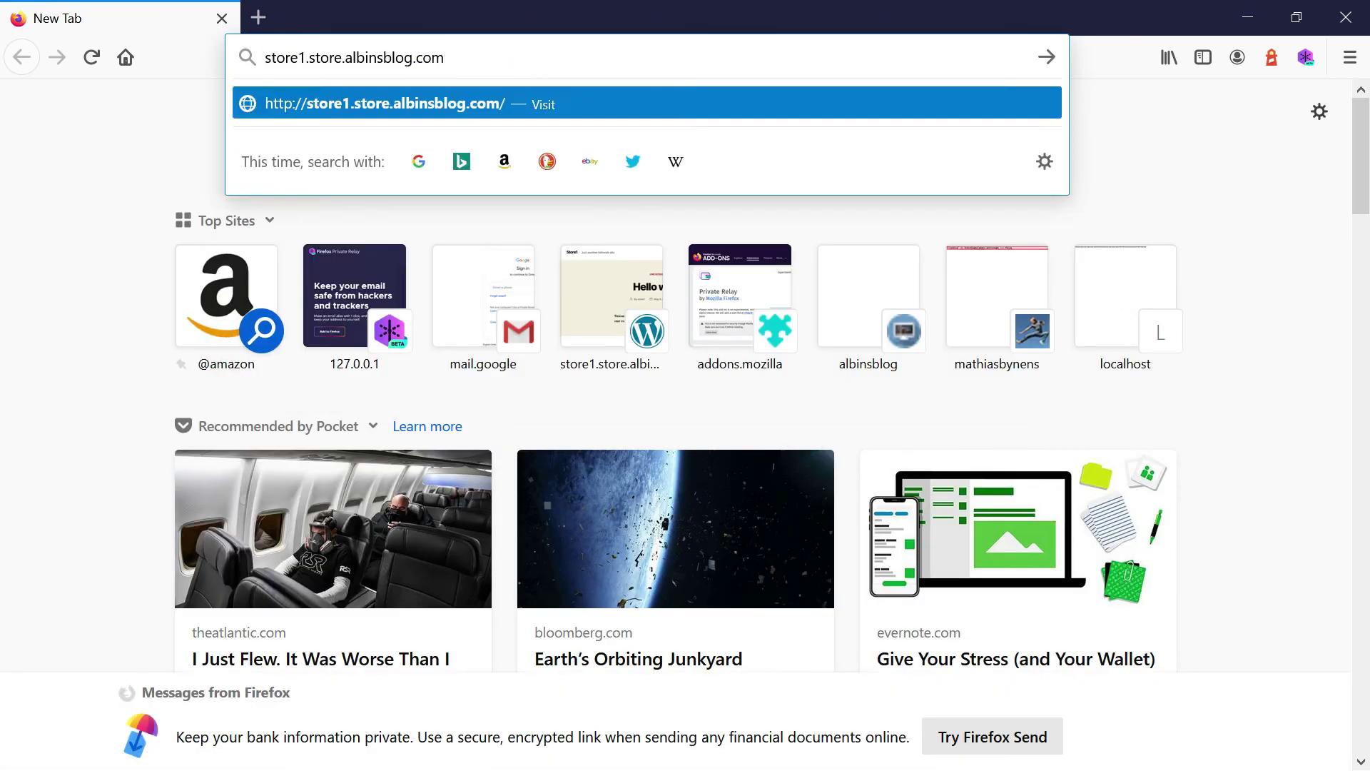
{"action": "key", "text": "Return"}
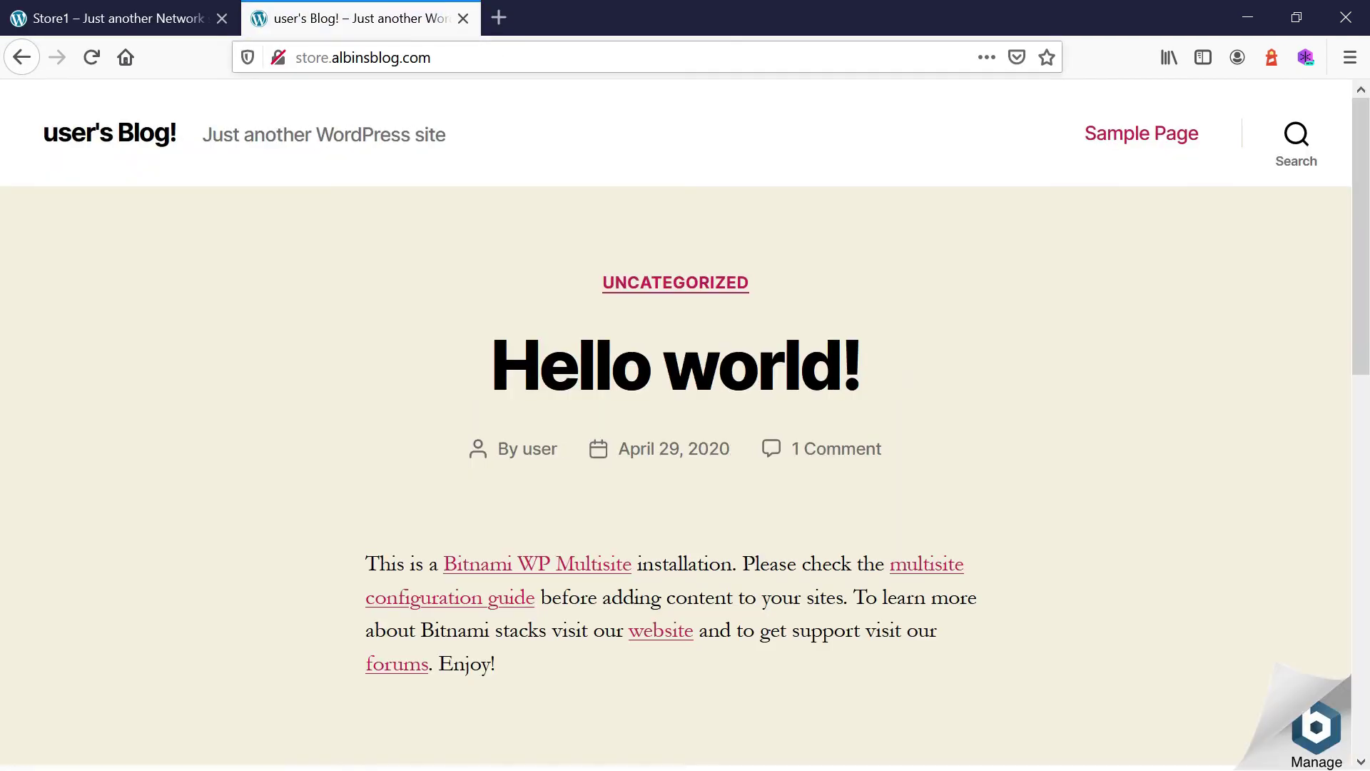
{"action": "left_click", "coordinate": [496, 56]}
{"action": "left_click", "coordinate": [548, 57]}
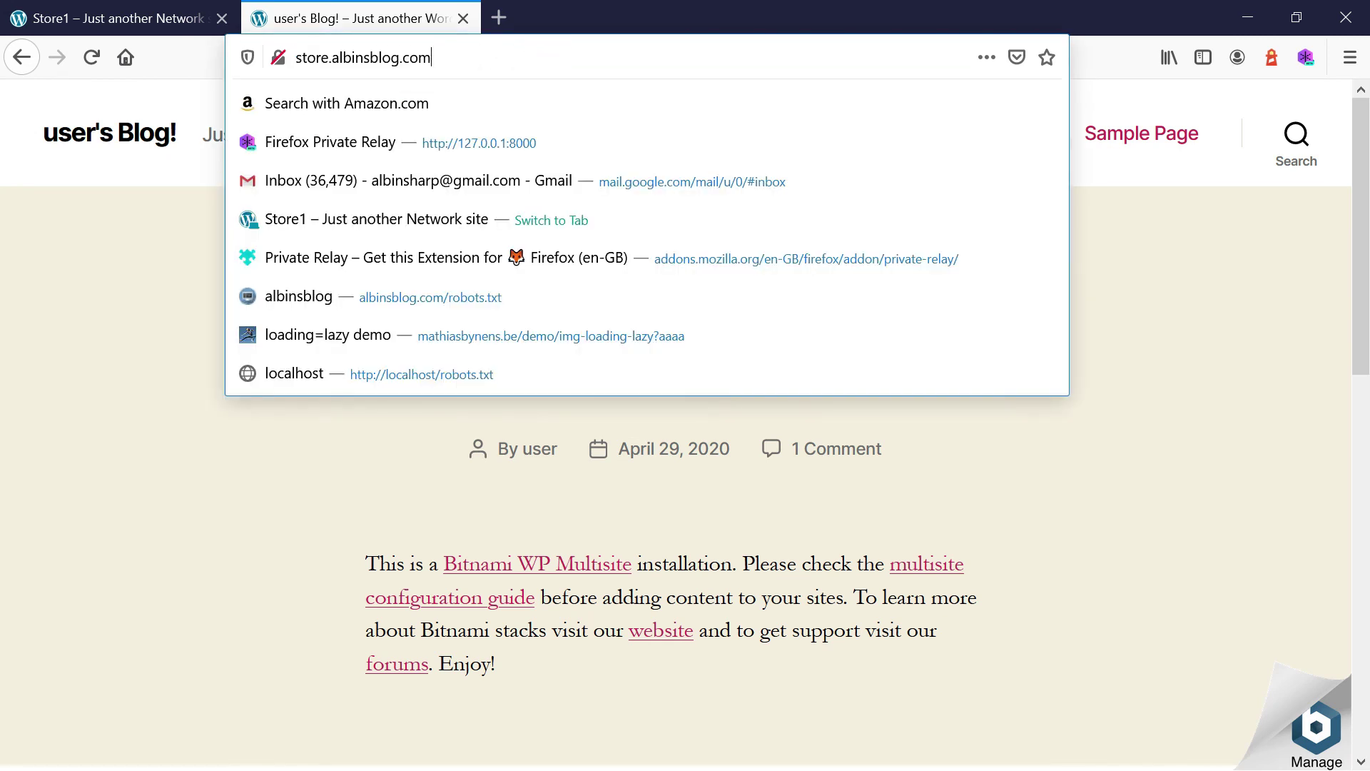